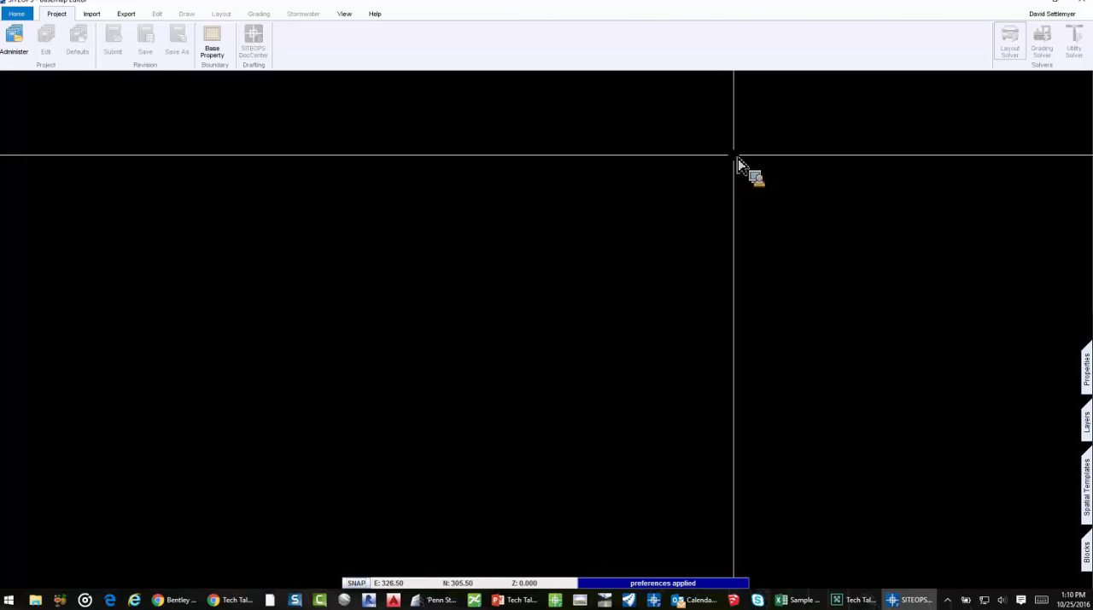
Open the "penn st base empty" revision of the Tech Talk project from Project Administration
left_click(14, 44)
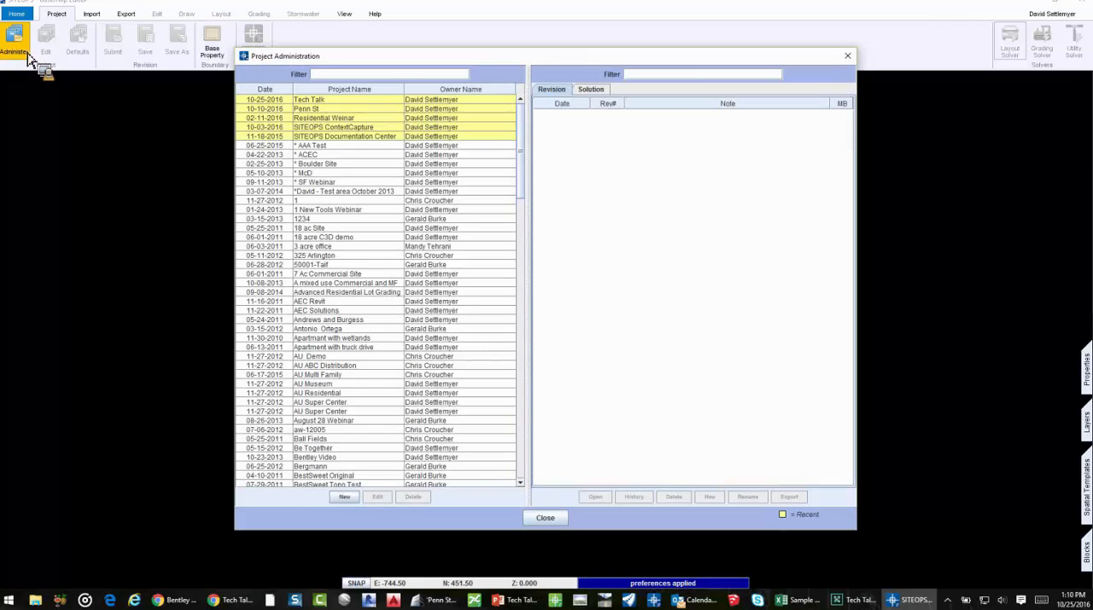
left_click(256, 100)
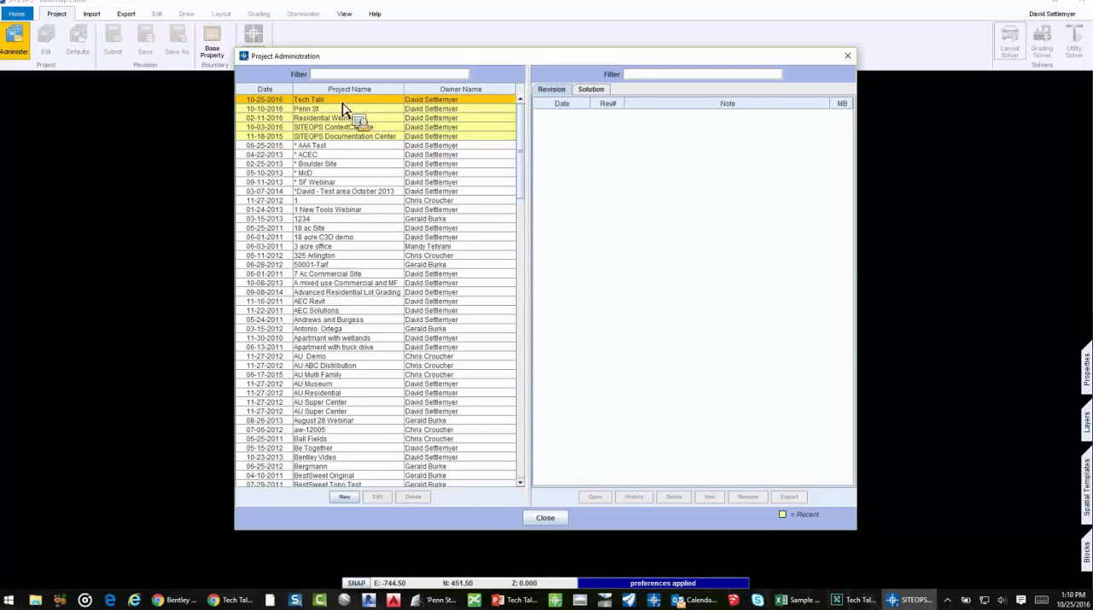
left_click(352, 103)
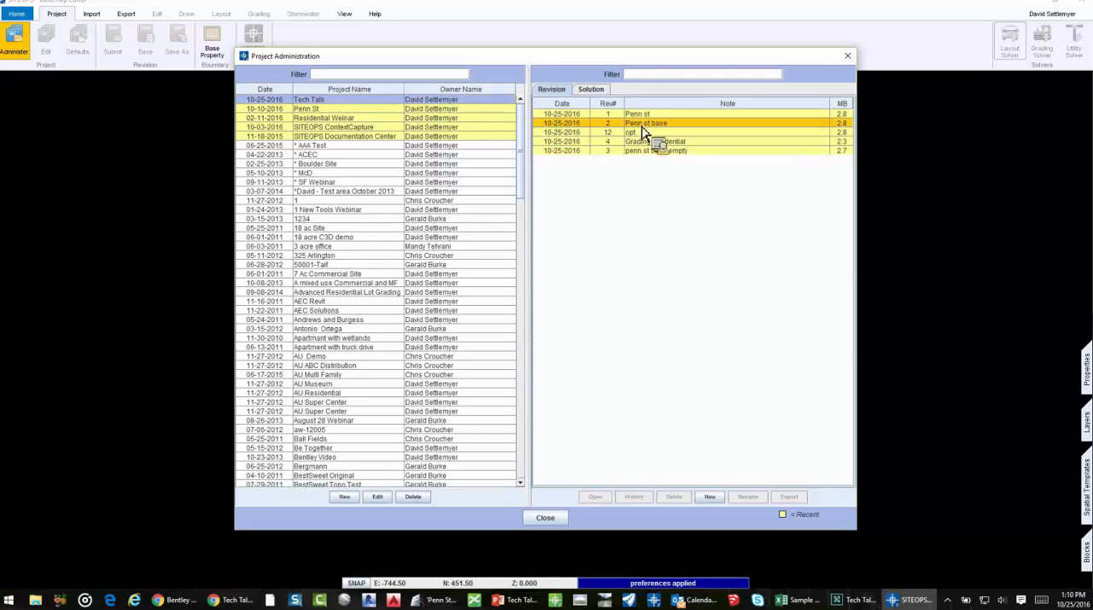
left_click(679, 152)
double_click(680, 152)
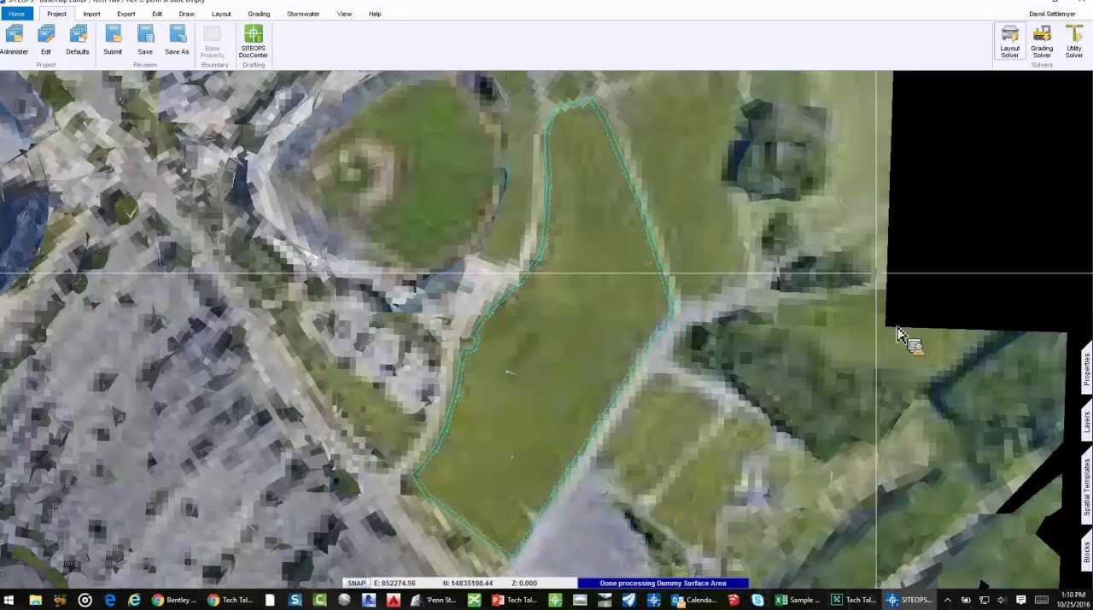
Examine the aerial imagery around the property boundary, including the stadium, ballpark and adjoining roads
scroll(735, 353, "down", 2)
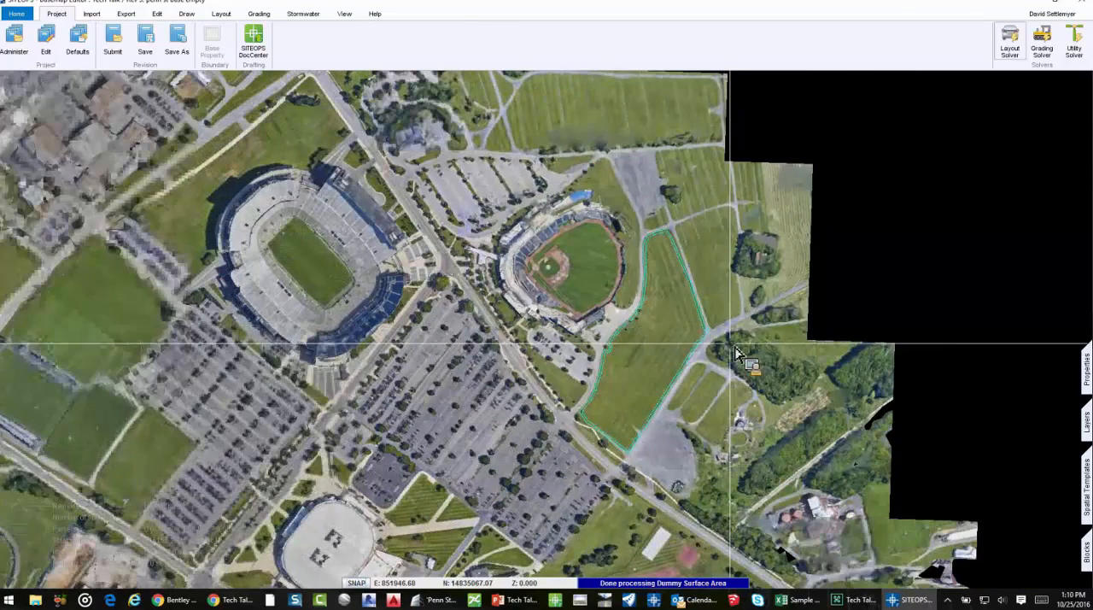
left_click(669, 329)
scroll(669, 328, "down", 1)
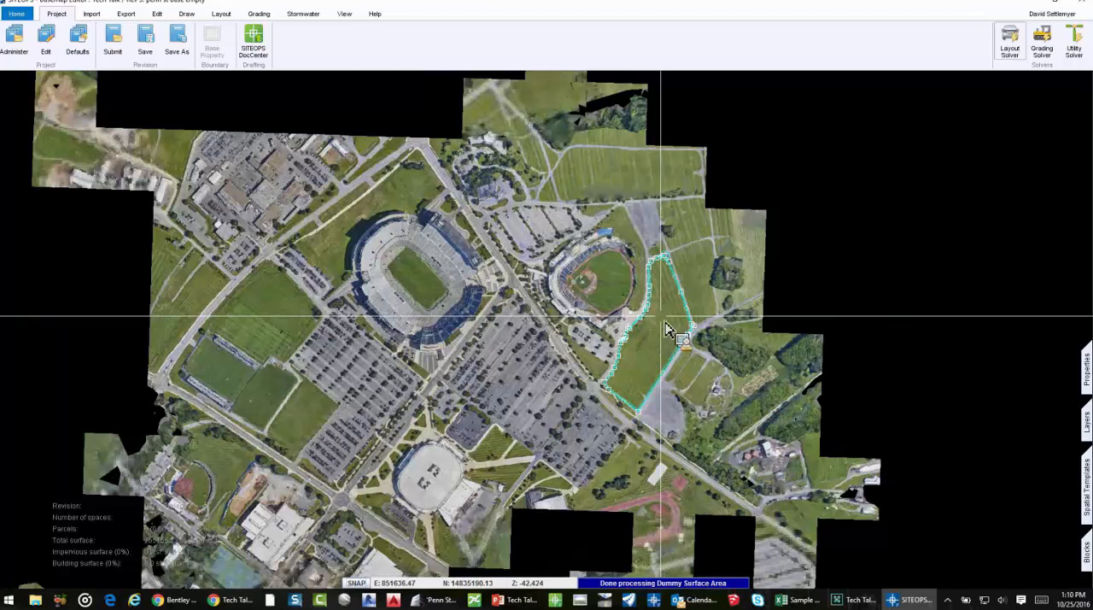
scroll(668, 328, "down", 2)
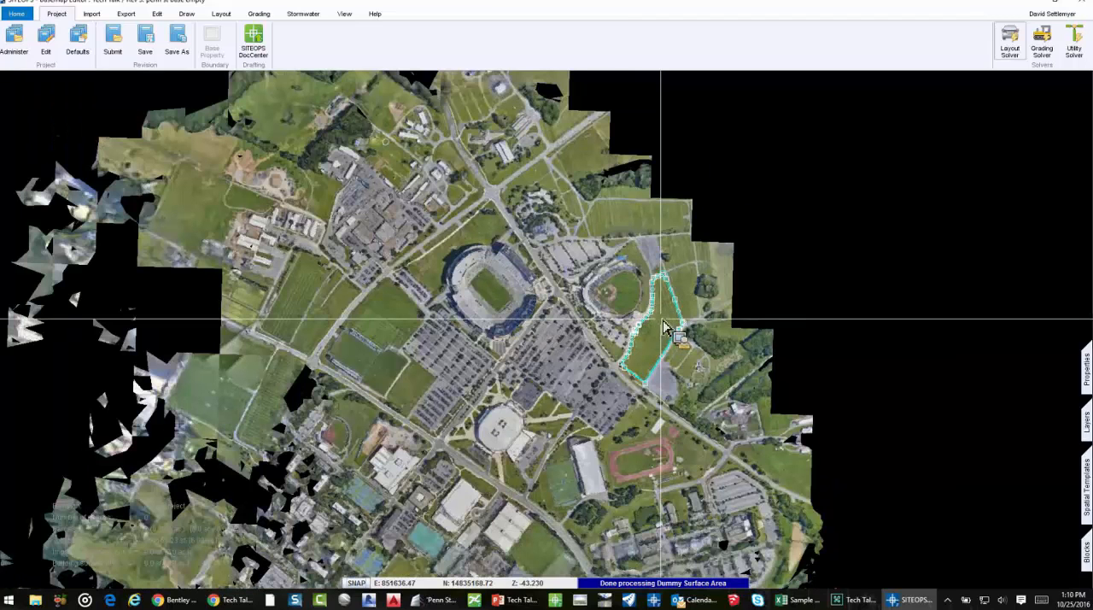
scroll(648, 320, "up", 1)
scroll(610, 309, "up", 1)
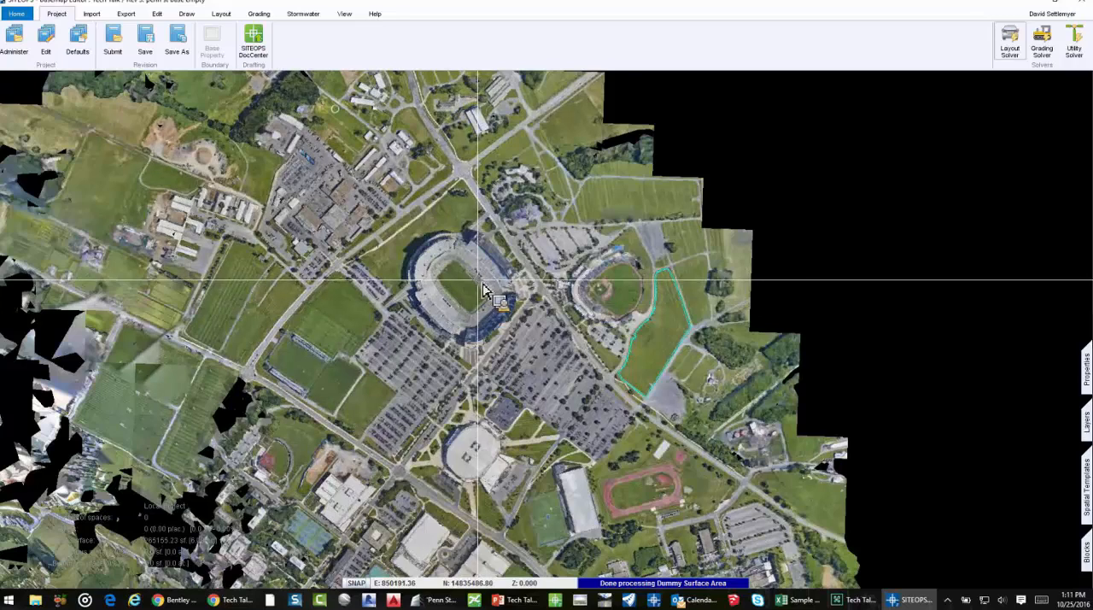
scroll(482, 291, "up", 1)
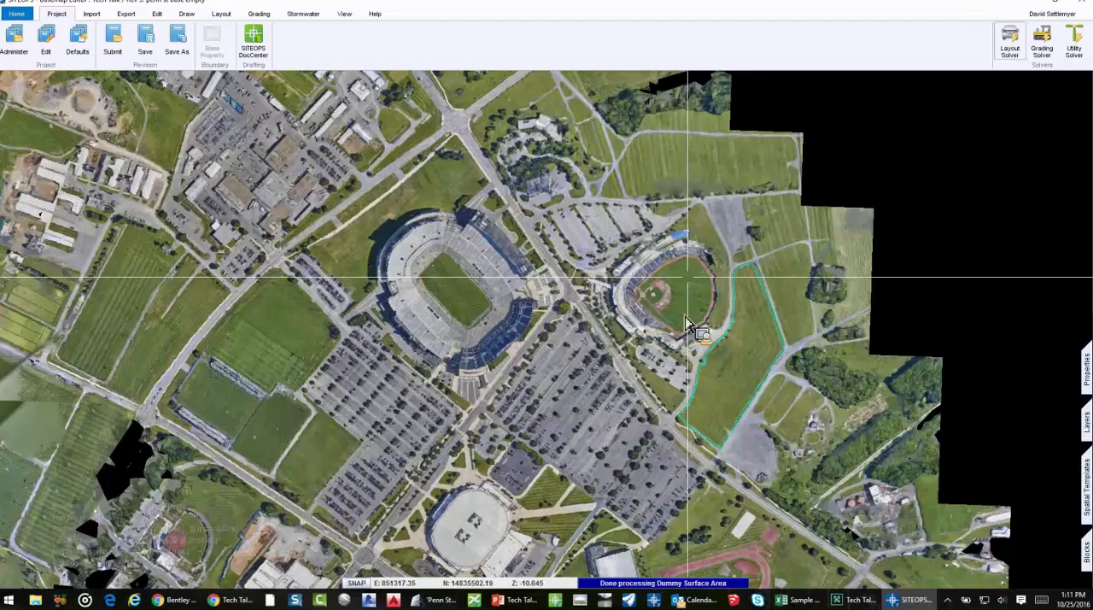
scroll(686, 323, "up", 1)
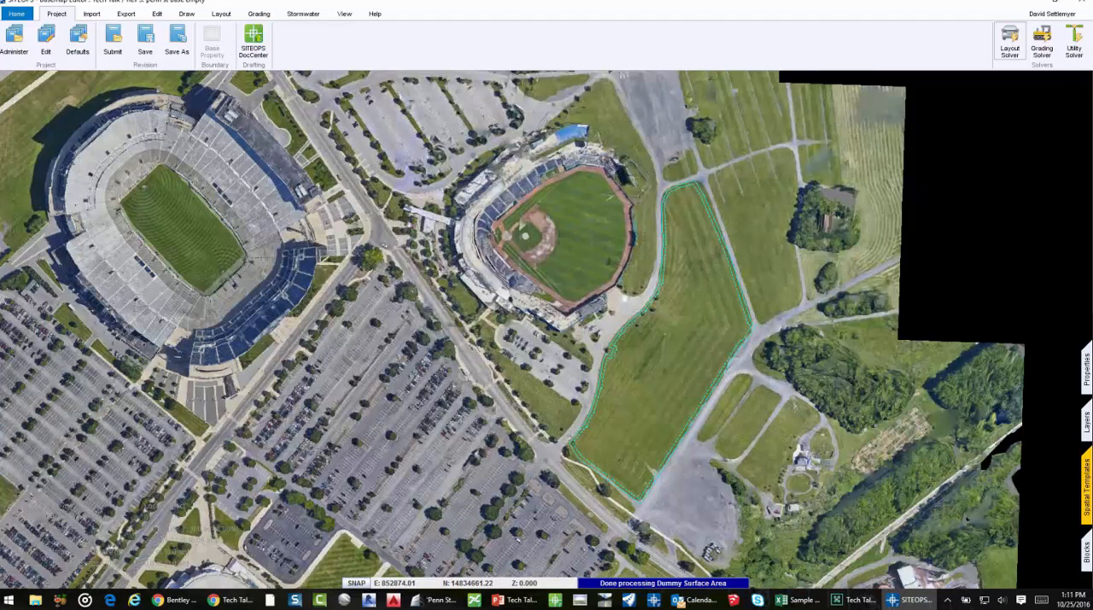
Hide the 3MX layer so only the underlay image remains beneath the property boundary
left_click(1087, 427)
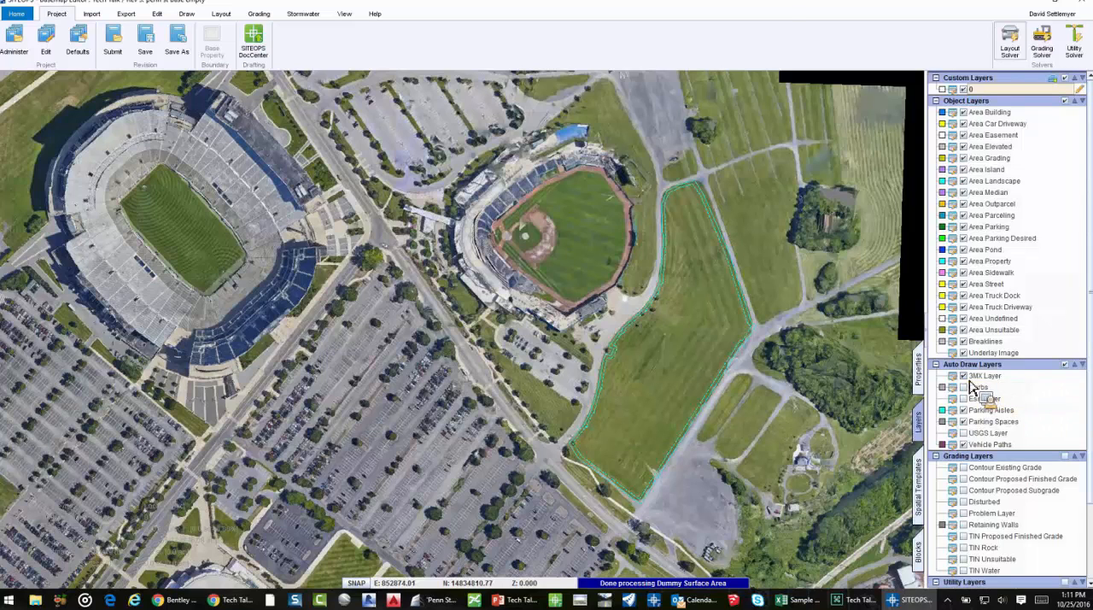
left_click(963, 376)
scroll(640, 338, "up", 2)
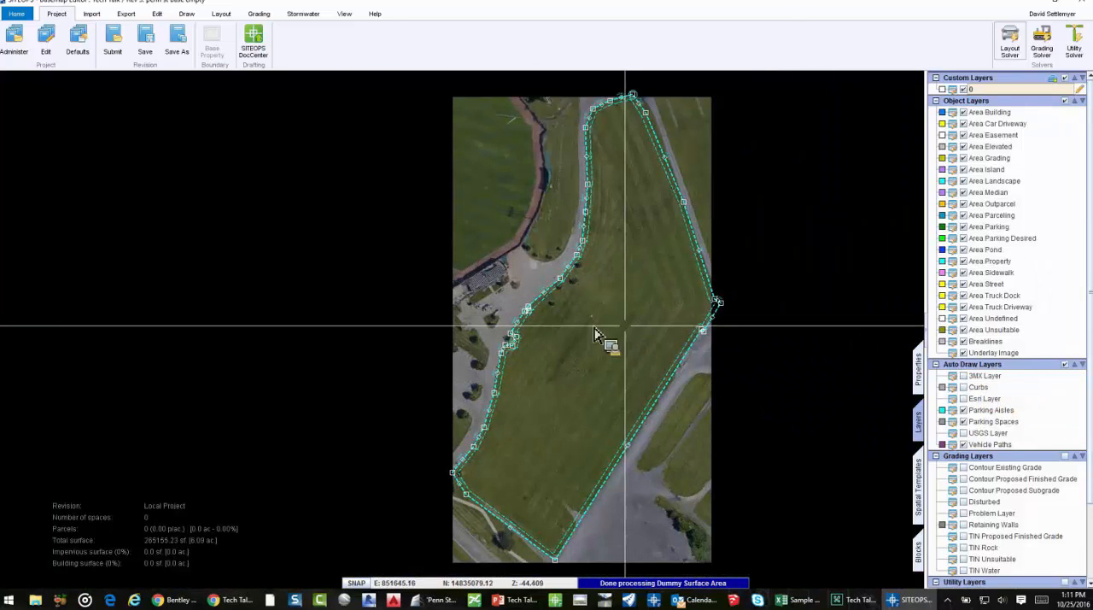
Show the existing grade contours to inspect the terrain across the property, and hide them again
left_click(963, 467)
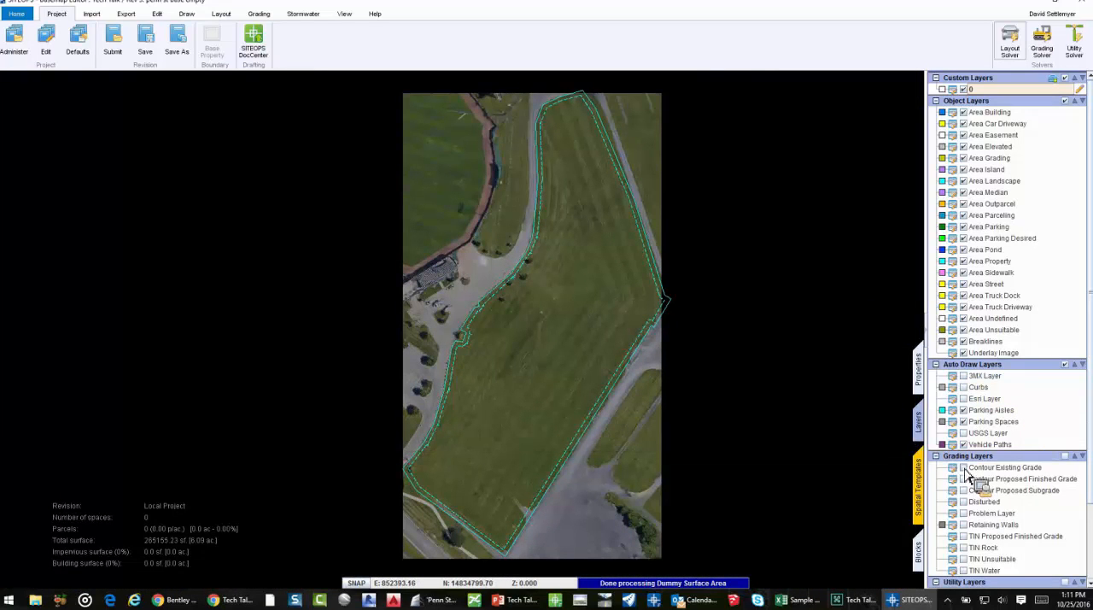
scroll(555, 306, "up", 2)
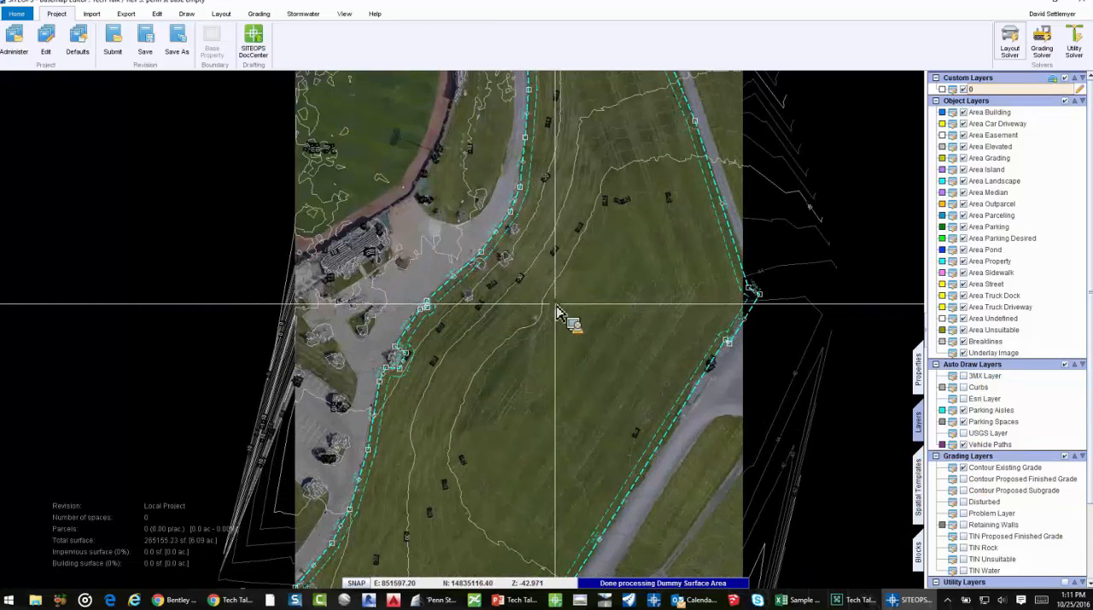
scroll(555, 343, "up", 1)
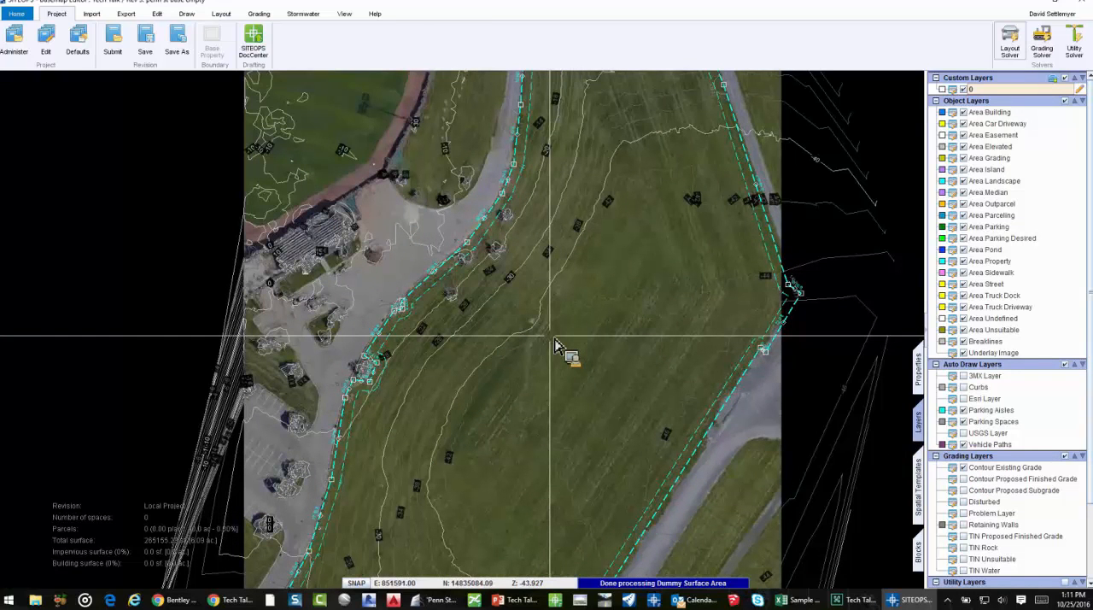
key("Escape")
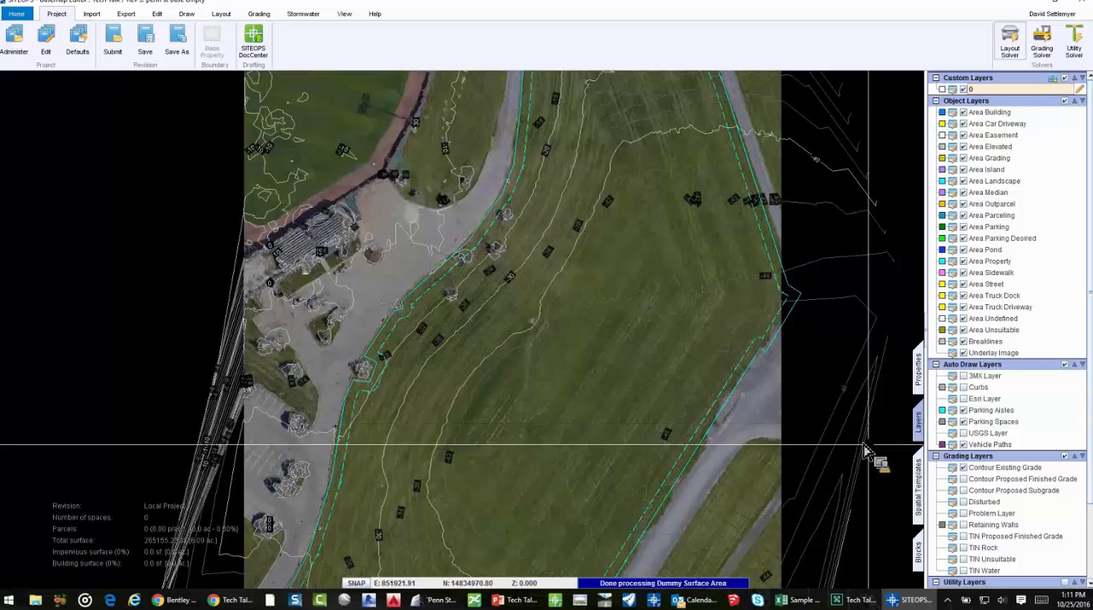
left_click(964, 468)
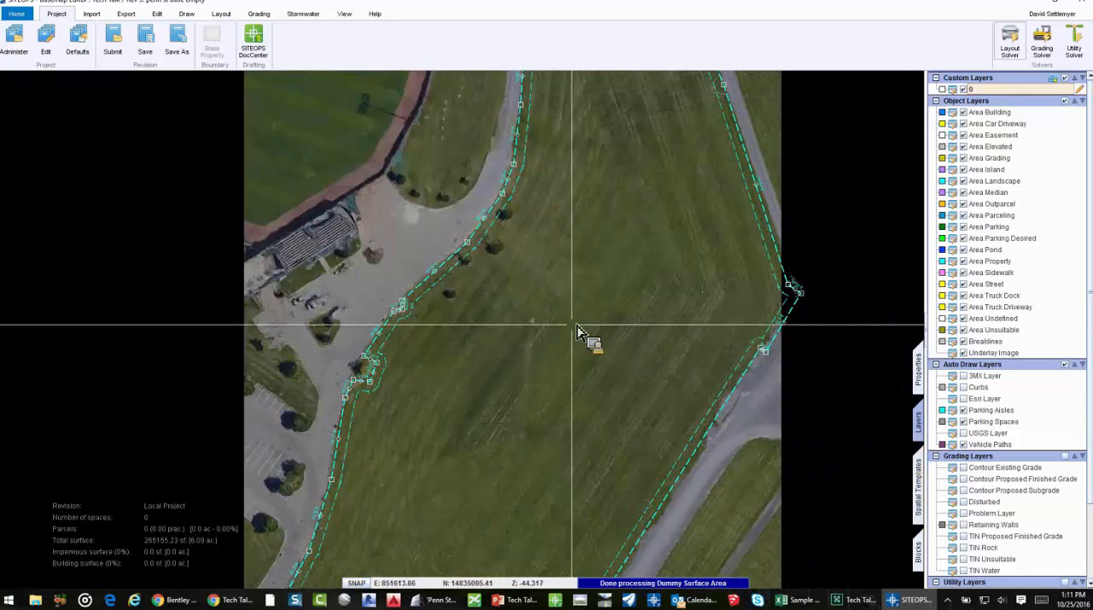
scroll(621, 298, "down", 3)
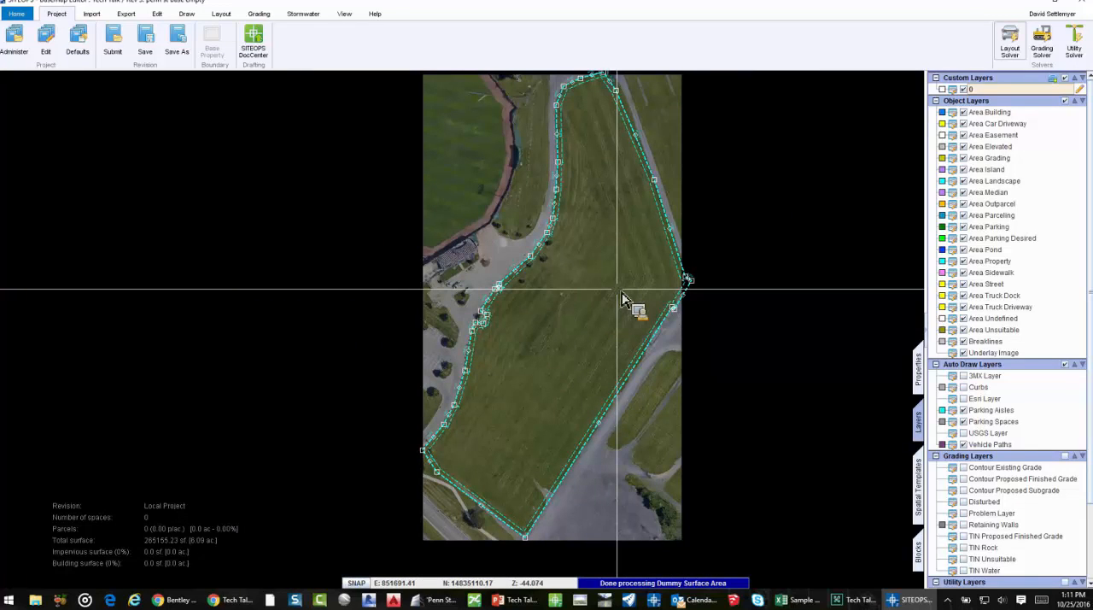
key("Escape")
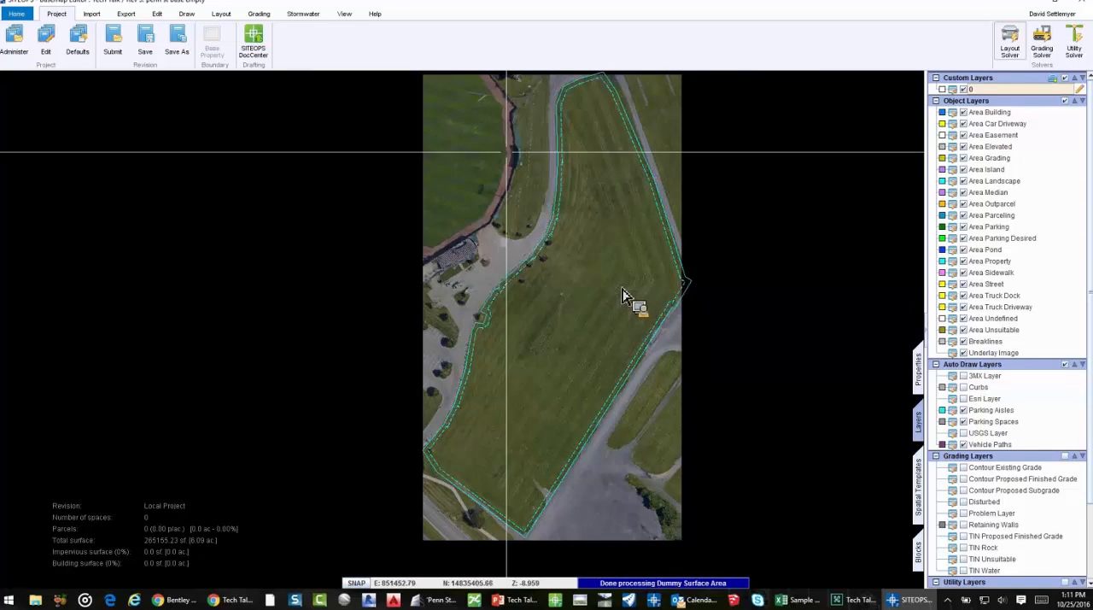
Draw a rectangular parking lot area about 399 ft by 155 ft along the property's southeast side and run the Layout Solver
left_click(225, 16)
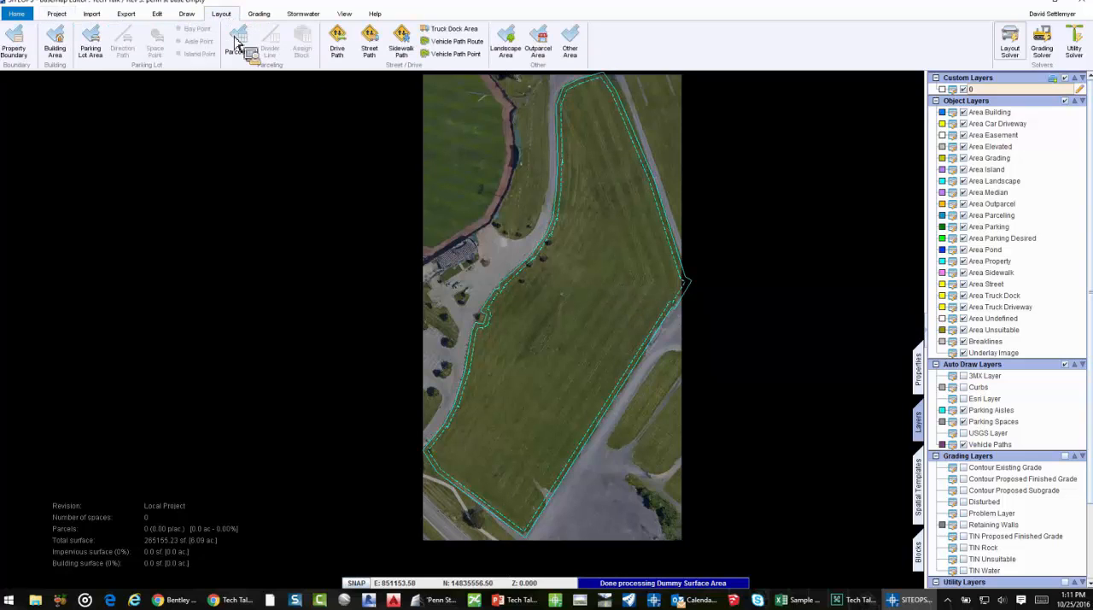
left_click(90, 43)
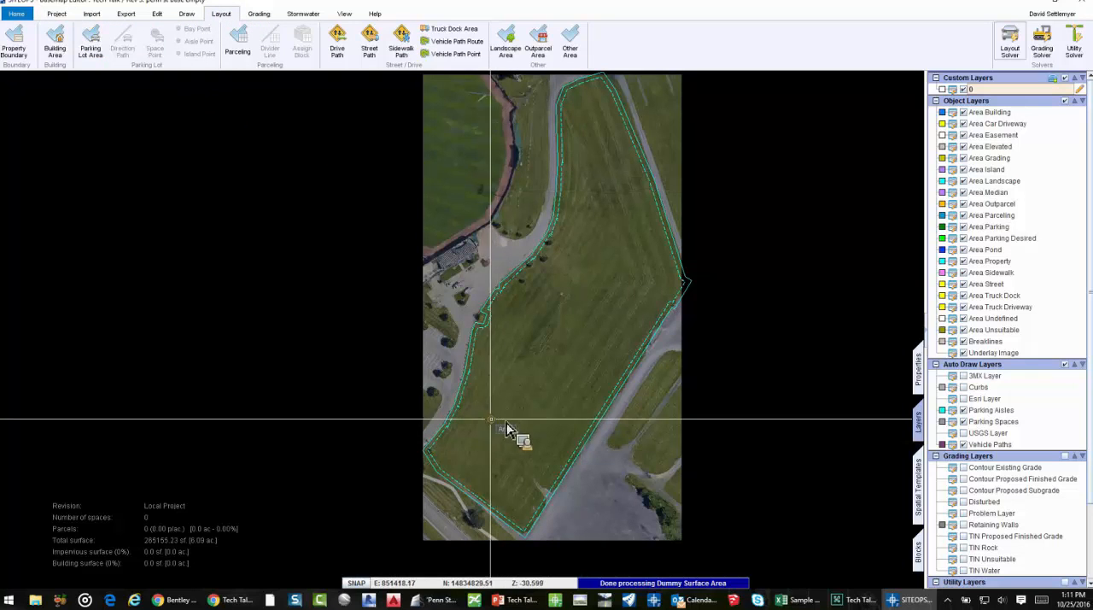
left_click(477, 424)
left_click(577, 272)
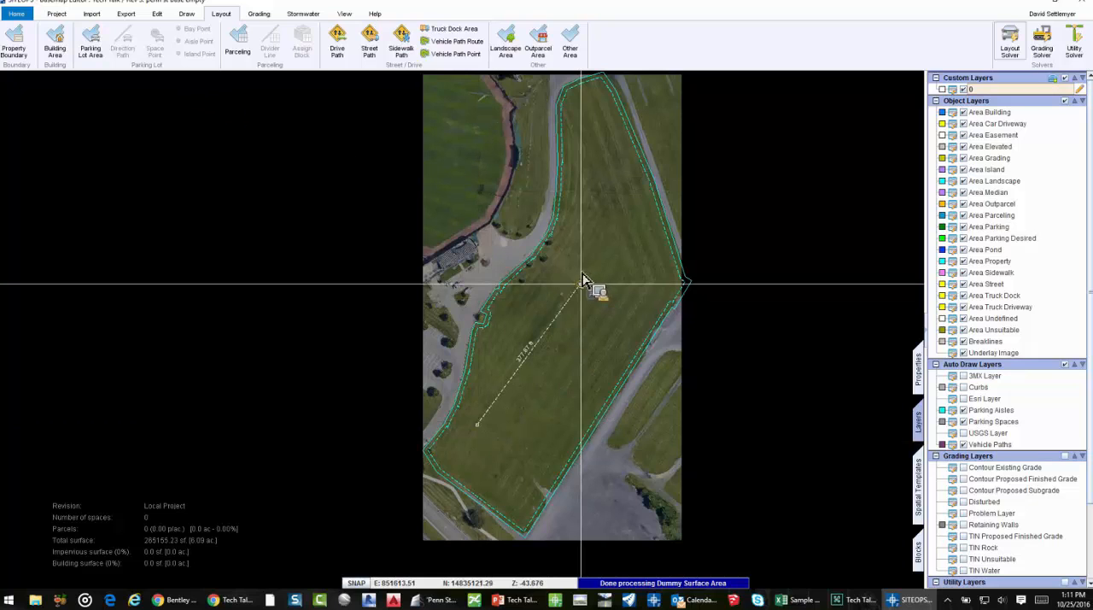
left_click(637, 306)
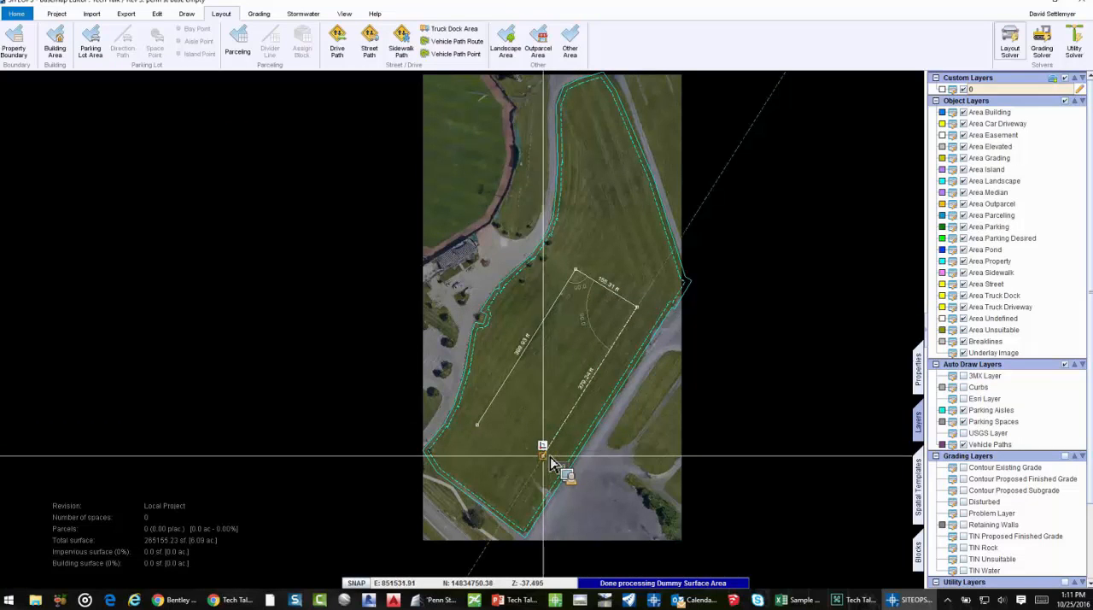
left_click(481, 429)
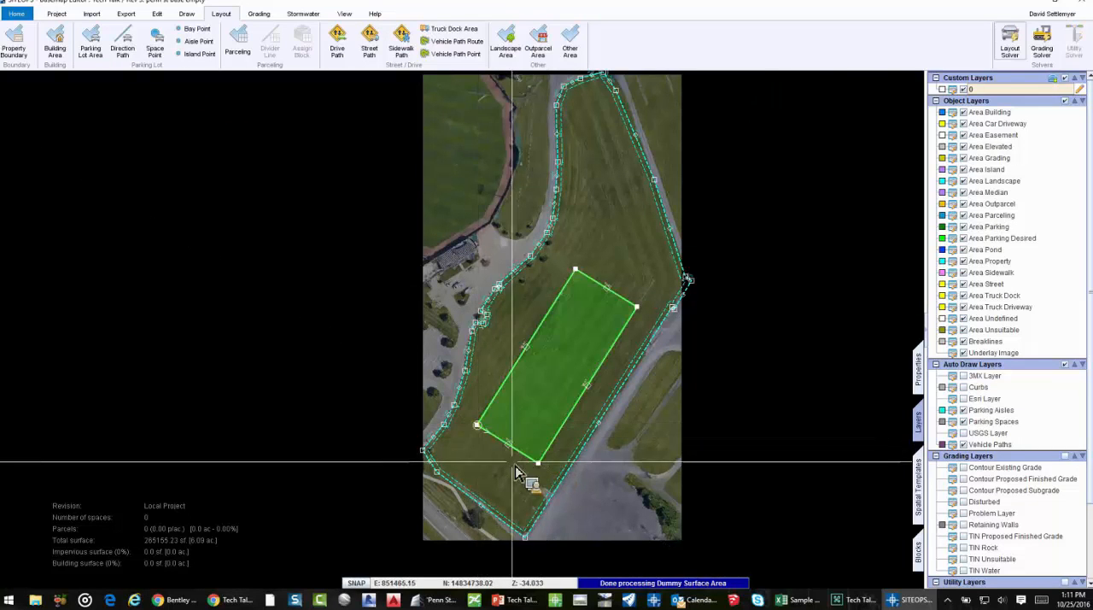
left_click(1016, 53)
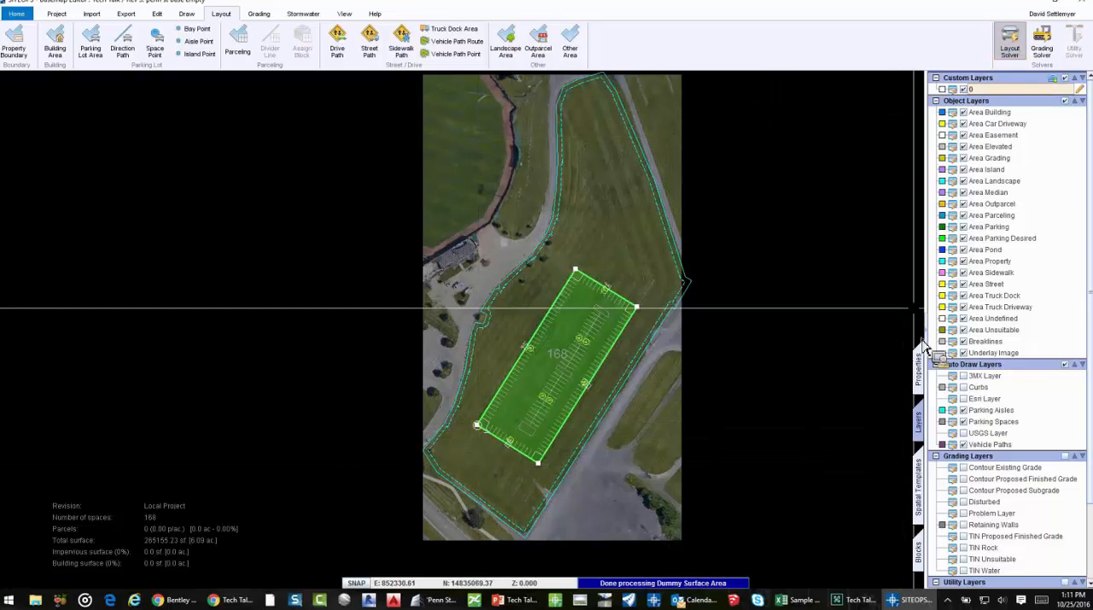
Widen the parking lot by moving both of its long sides slightly outward
left_click(564, 343)
scroll(534, 361, "up", 3)
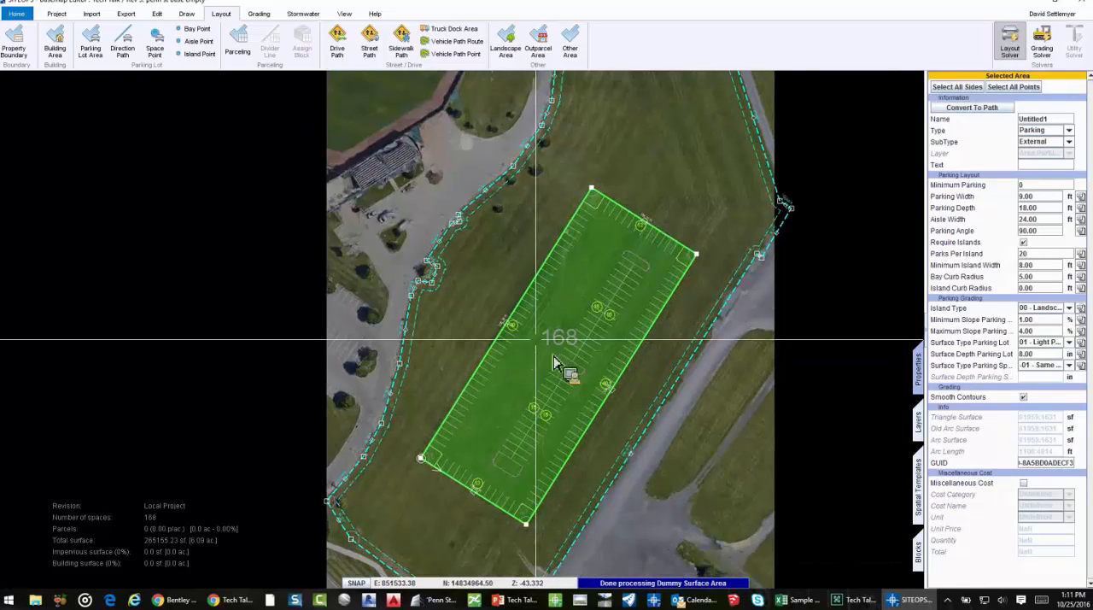
left_click(662, 381)
left_click_drag(662, 380, 669, 386)
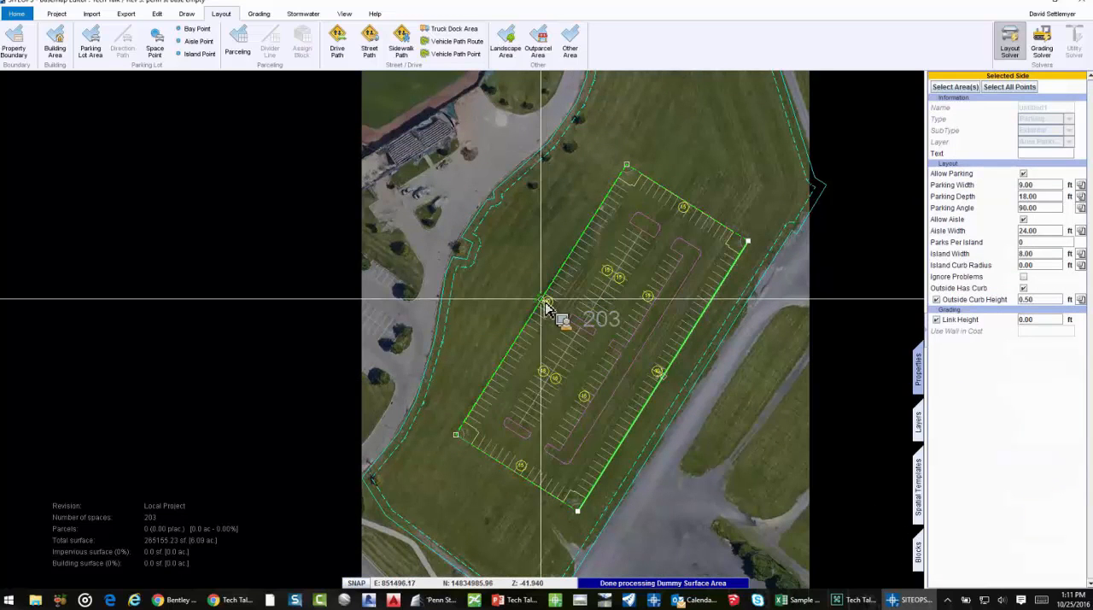
left_click_drag(541, 301, 535, 296)
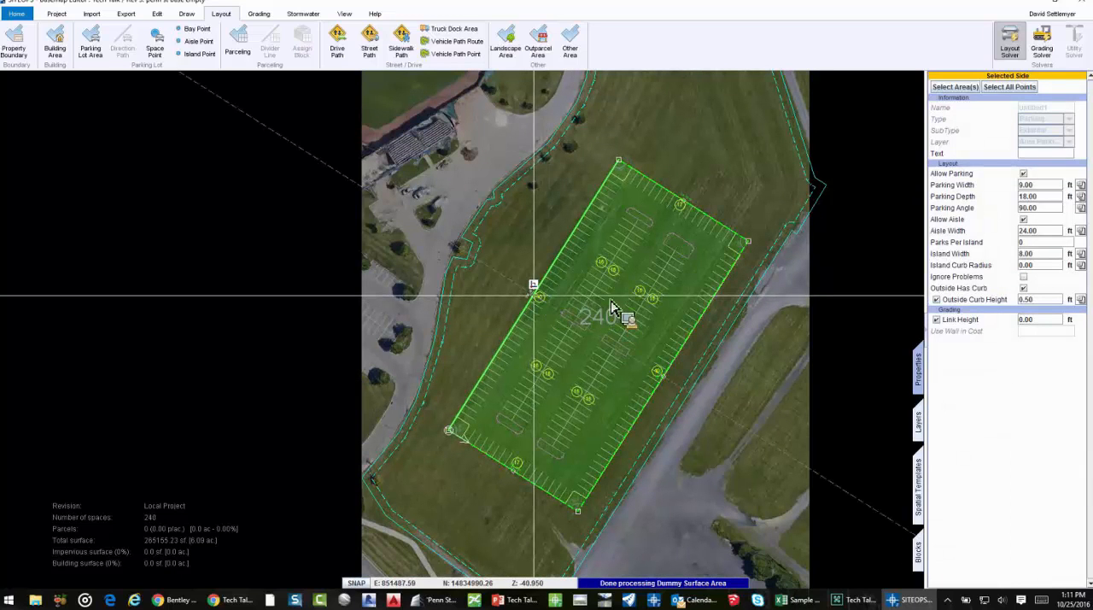
scroll(620, 290, "down", 2)
middle_click_drag(560, 278, 537, 292)
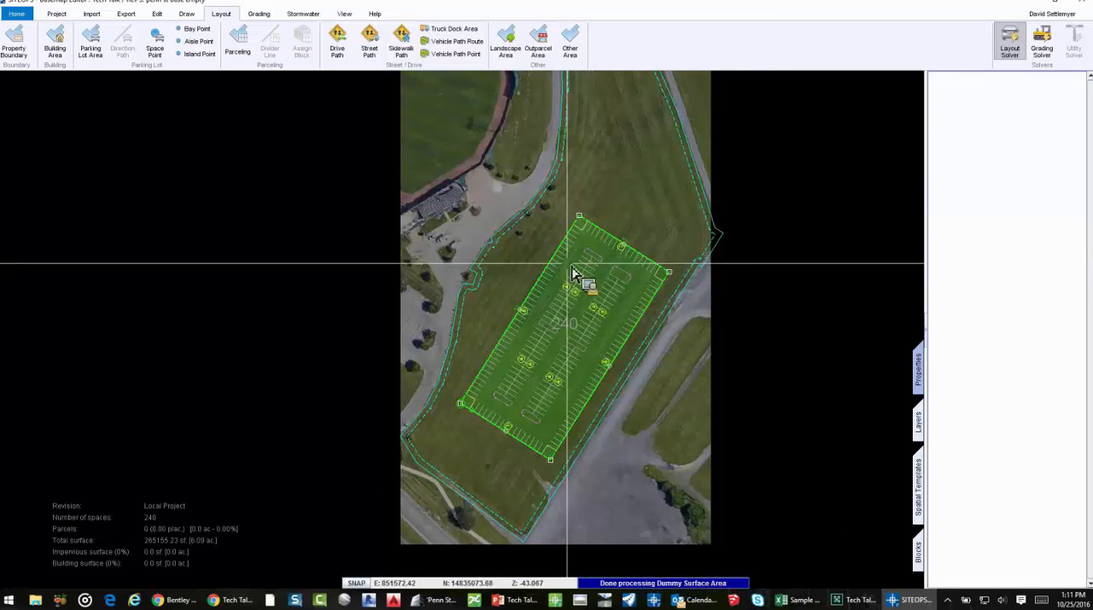
key("Escape")
Draw a two-segment drive path from the road southwest of the property to the middle of the parking lot's southwest side
left_click(339, 40)
scroll(464, 514, "up", 3)
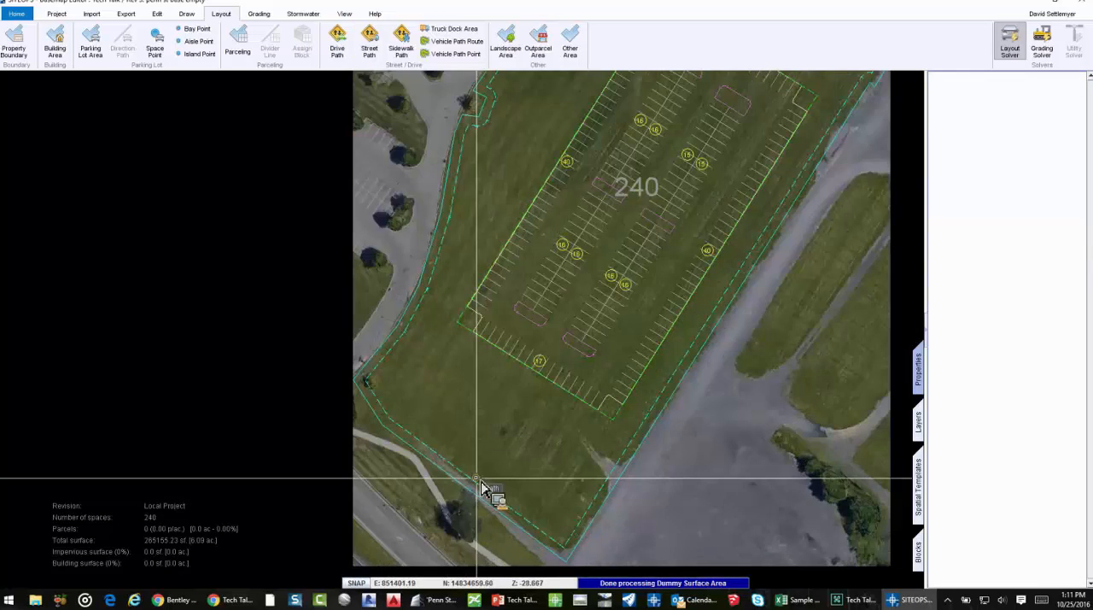
middle_click_drag(480, 480, 476, 408)
left_click(405, 452)
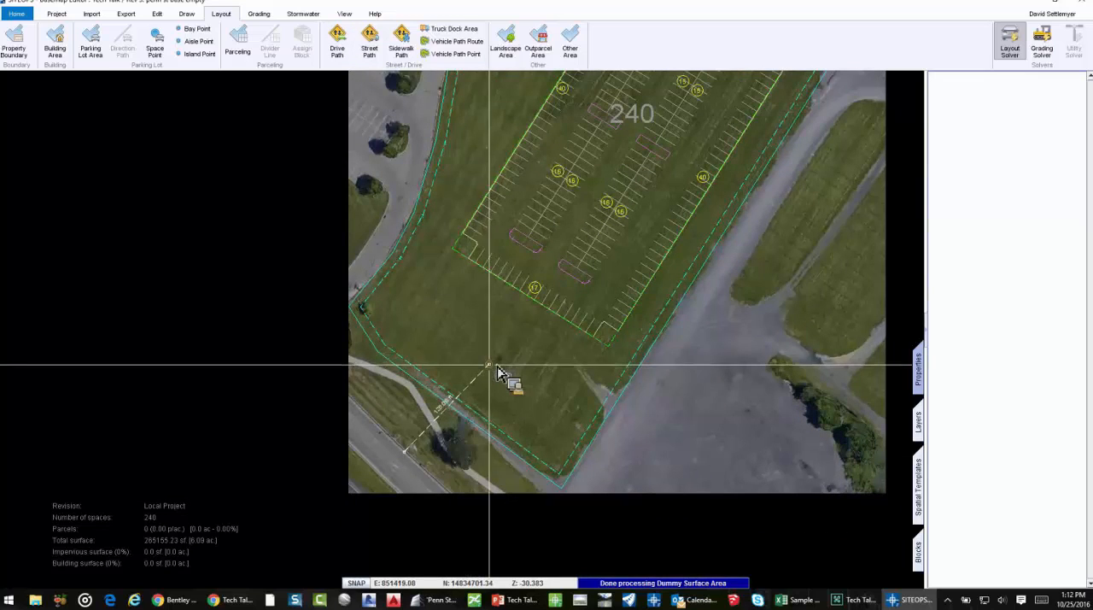
left_click(492, 363)
left_click(534, 298)
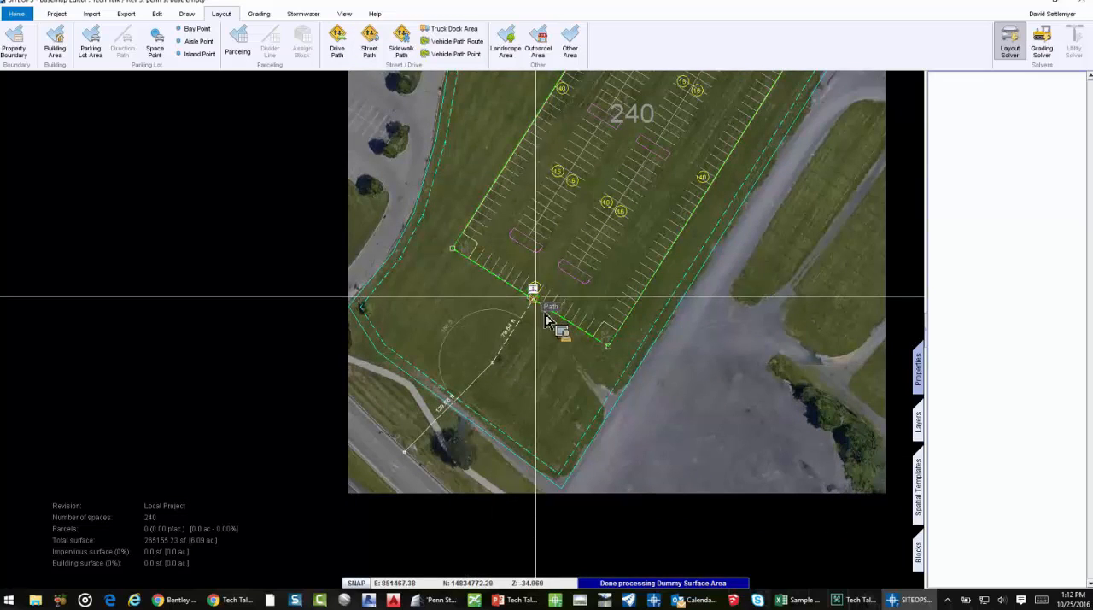
right_click(612, 369)
left_click(629, 378)
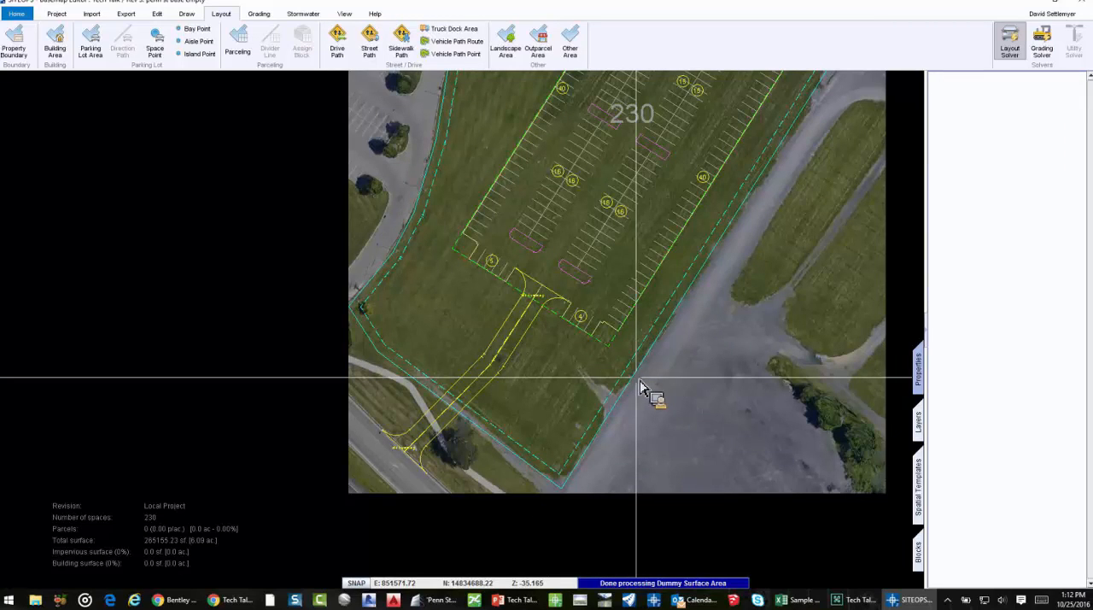
left_click(636, 379)
scroll(615, 375, "down", 2)
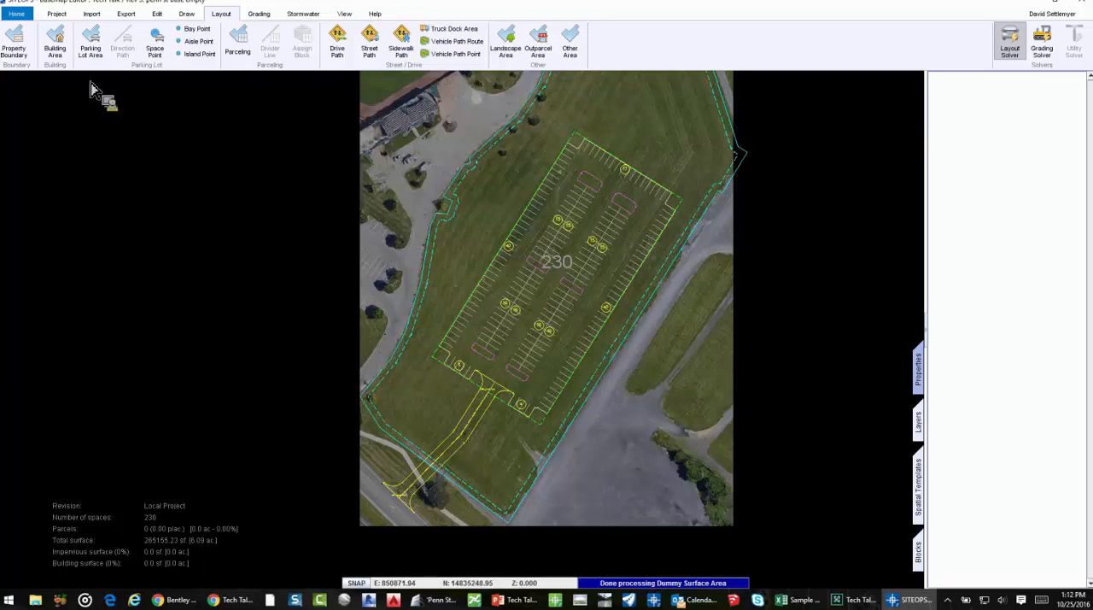
Open the project defaults and review the grading slope limits for the parking lot, driveways and streets
left_click(59, 15)
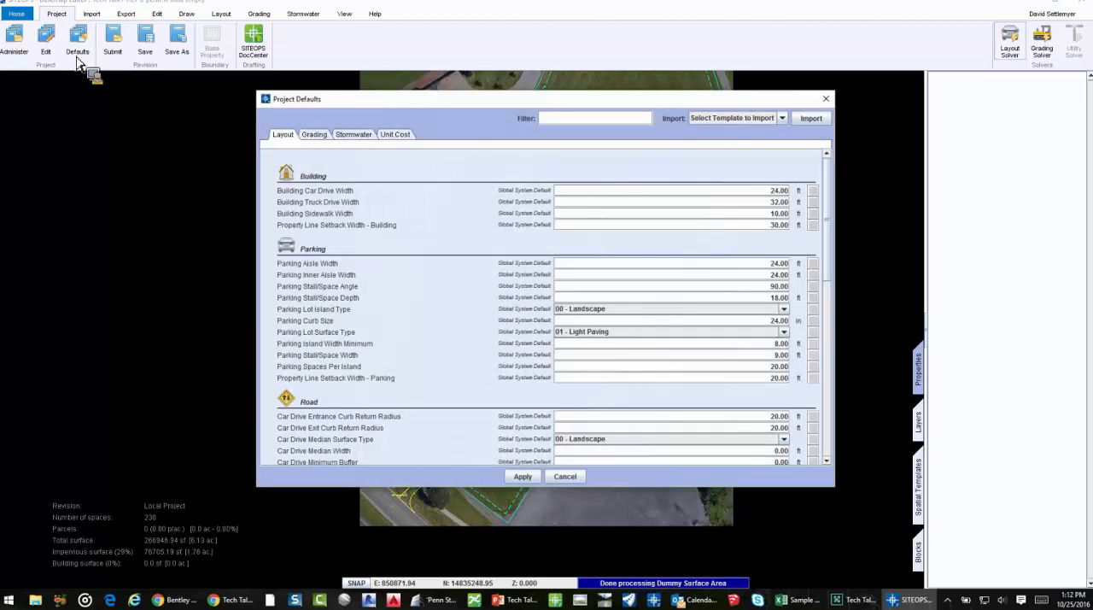
left_click(315, 135)
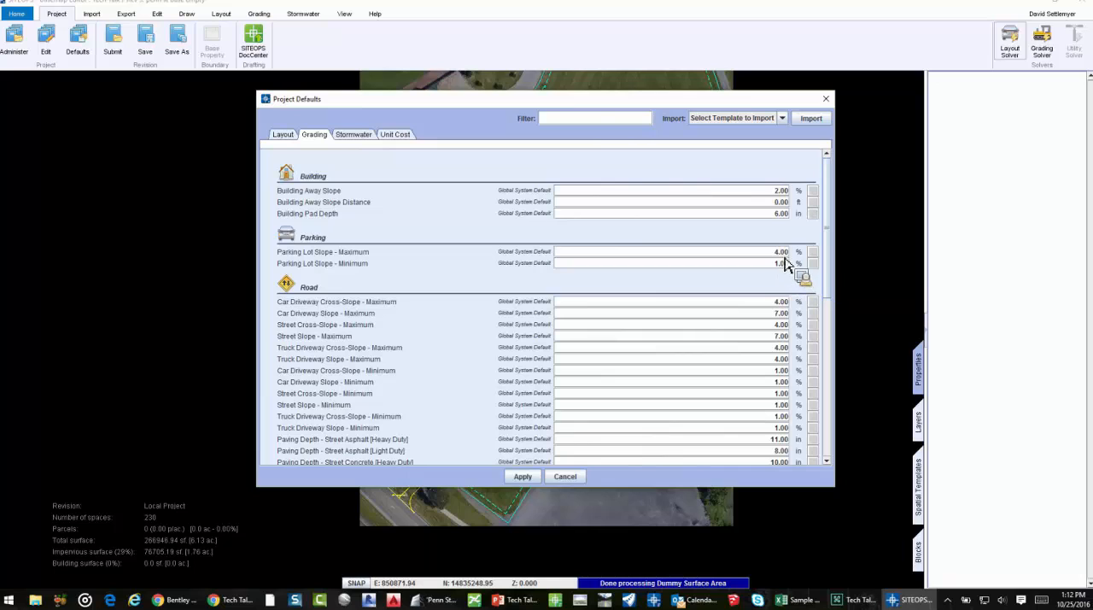
mouse_move(785, 264)
scroll(546, 320, "down", 2)
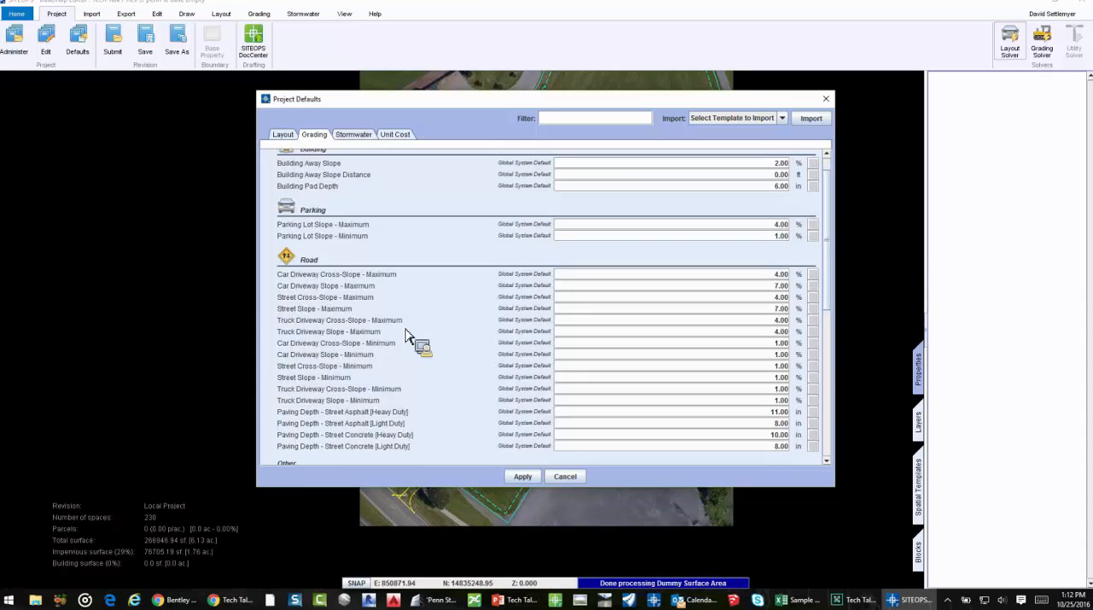
scroll(521, 210, "up", 2)
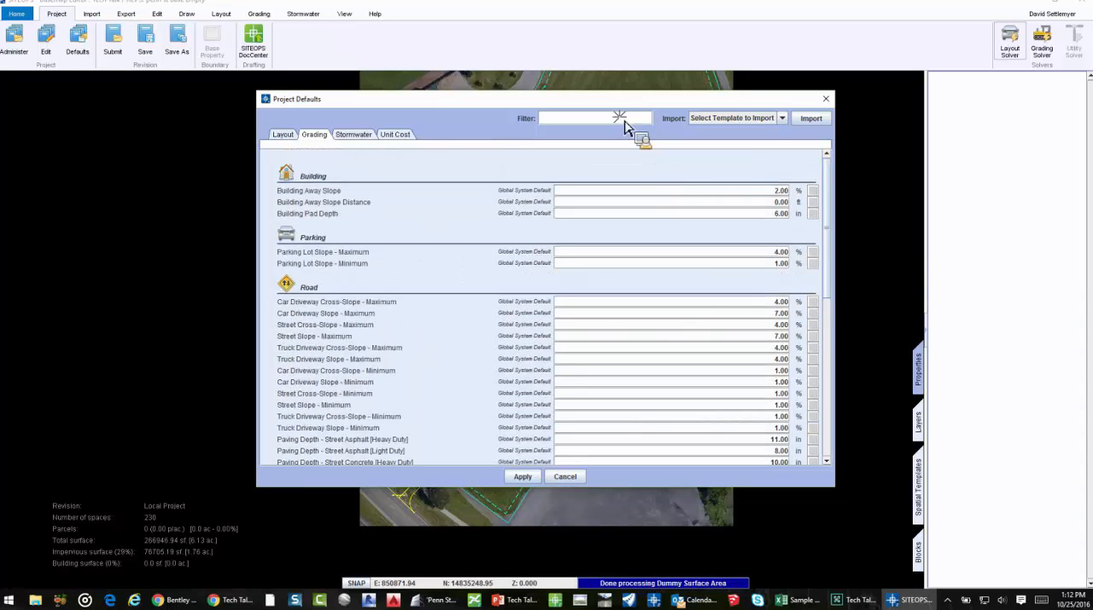
Filter the grading defaults by "wall", look through the templates available for import, and close the defaults without applying
left_click(624, 121)
type("wall")
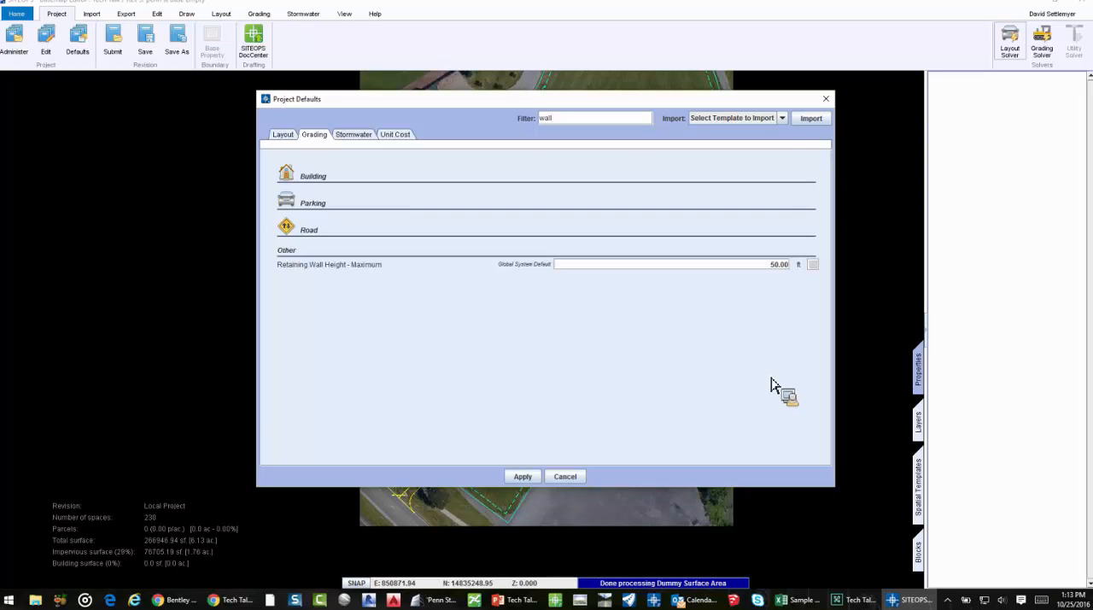
left_click(782, 117)
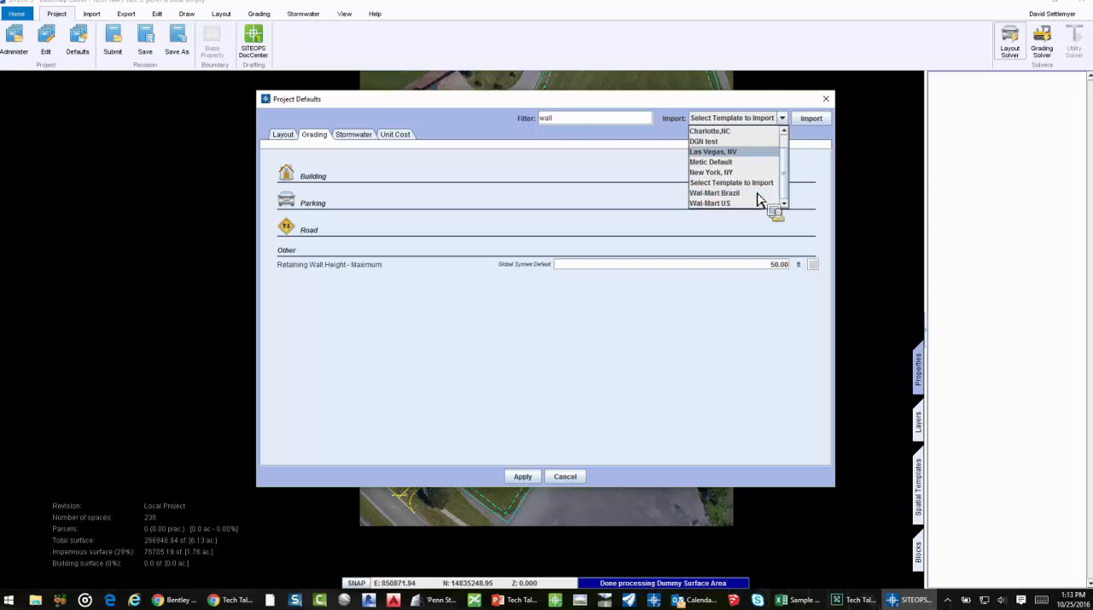
left_click(746, 333)
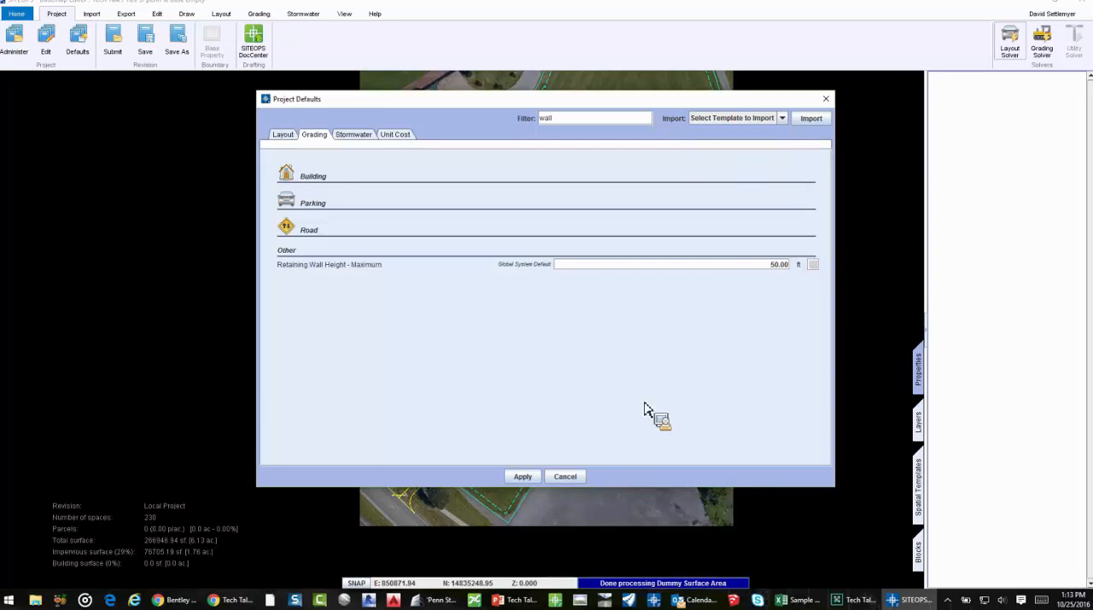
left_click(564, 476)
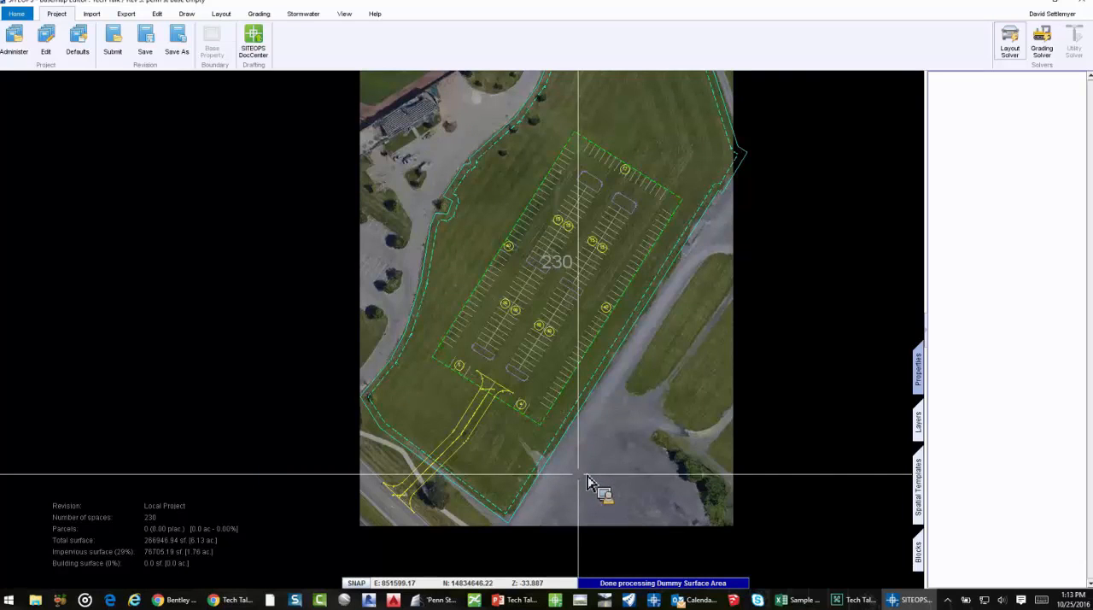
Select the parking lot and examine its island type, slope limits, surface type and depth, and parking space surface options
left_click(595, 317)
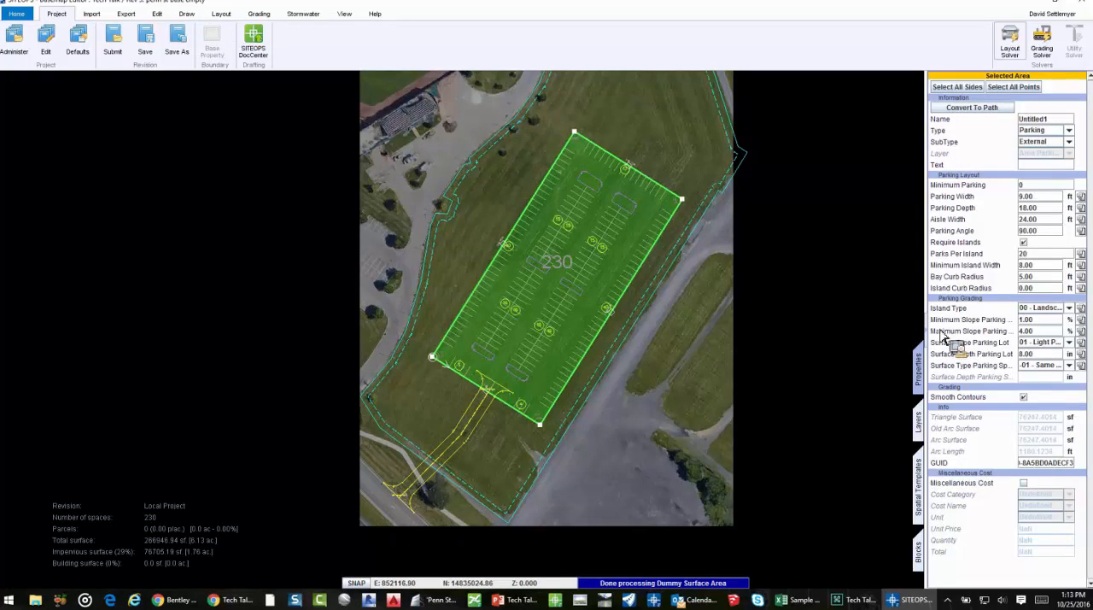
left_click(1069, 308)
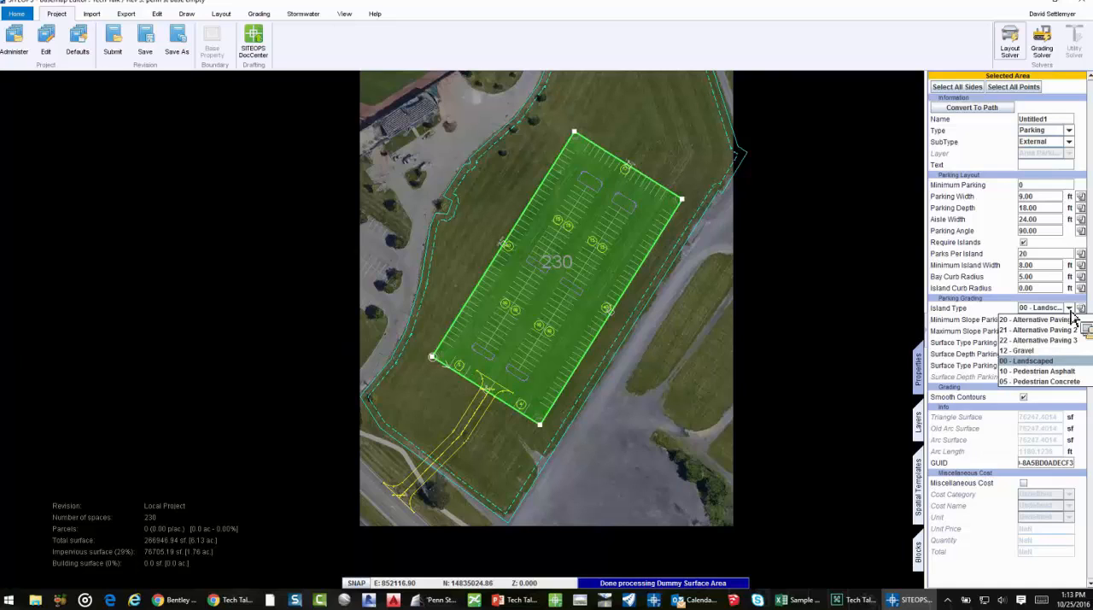
left_click(1070, 311)
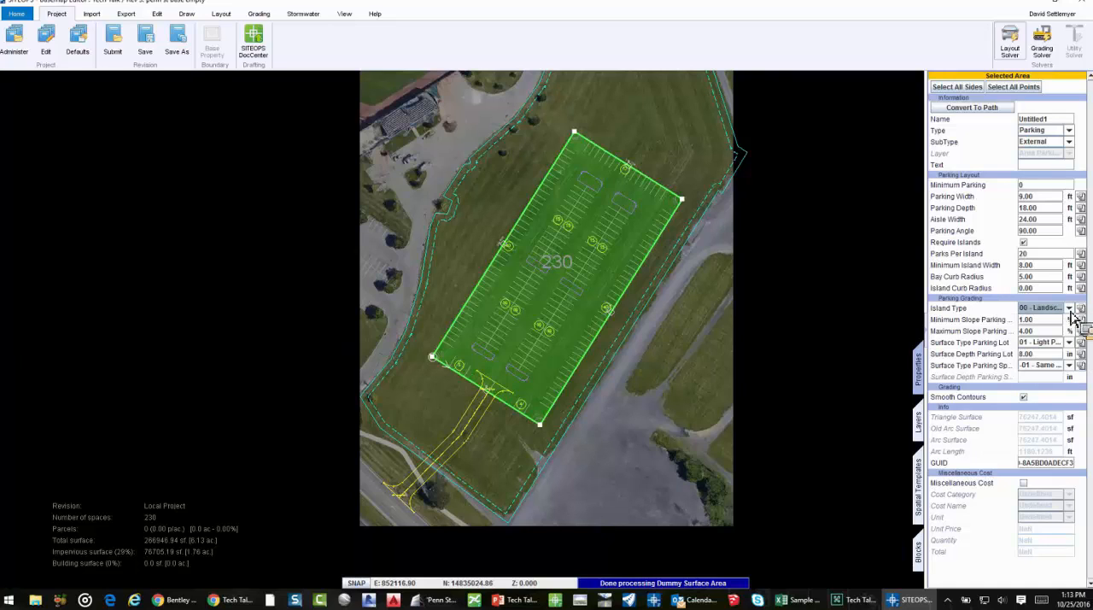
left_click_drag(1037, 321, 1015, 331)
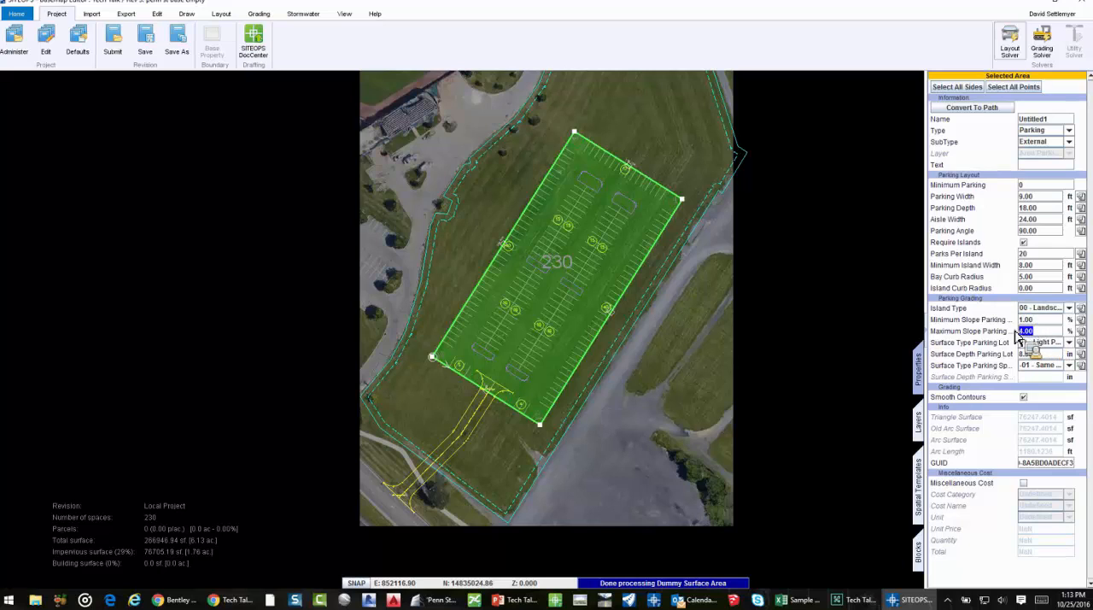
left_click(1043, 343)
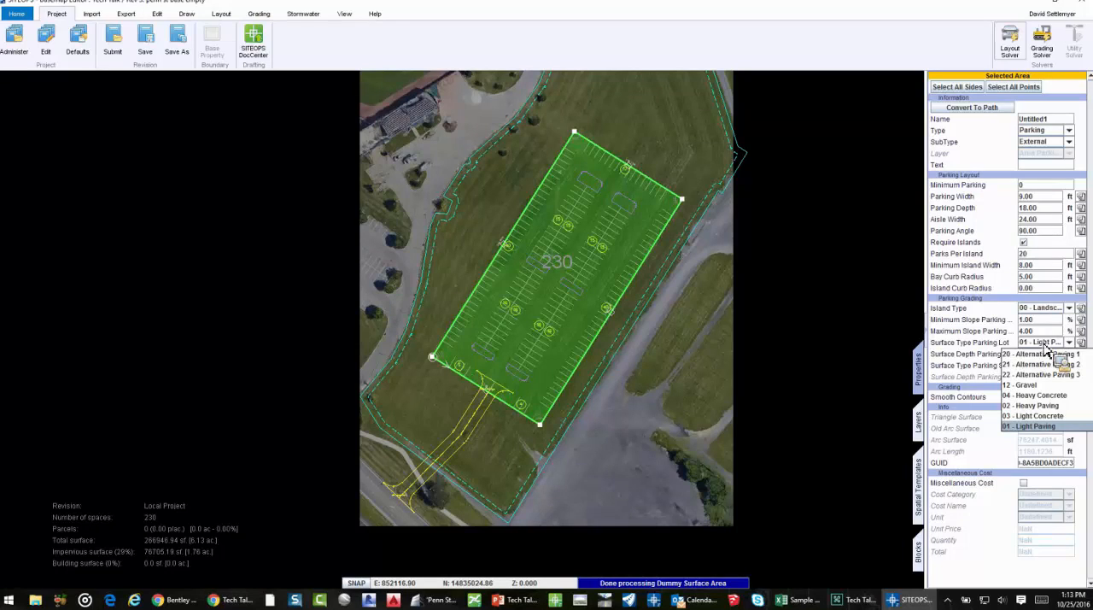
left_click(1043, 344)
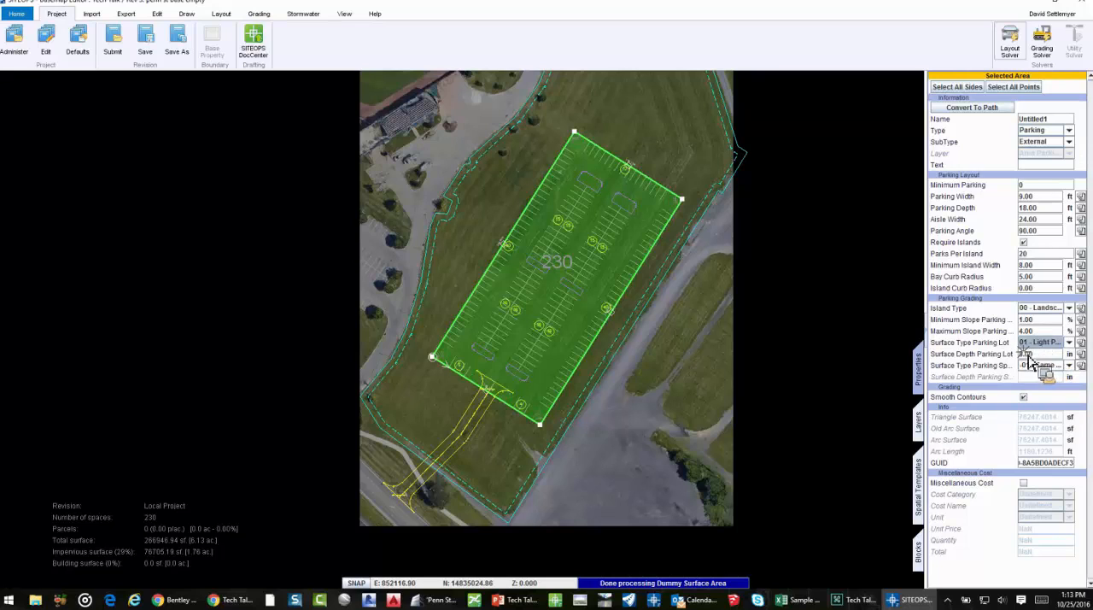
double_click(1026, 355)
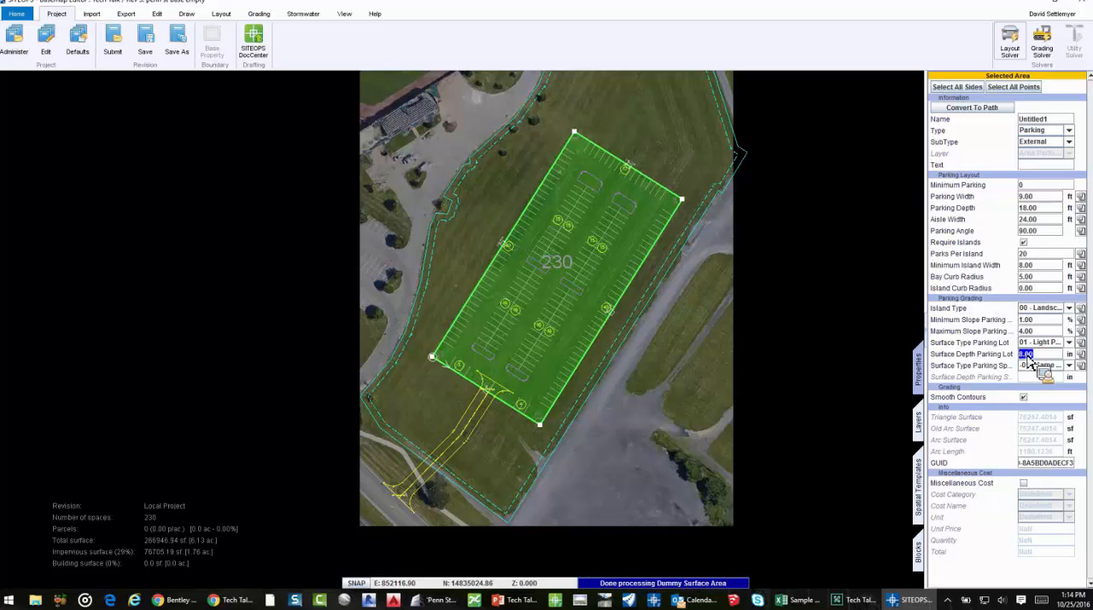
left_click(1058, 365)
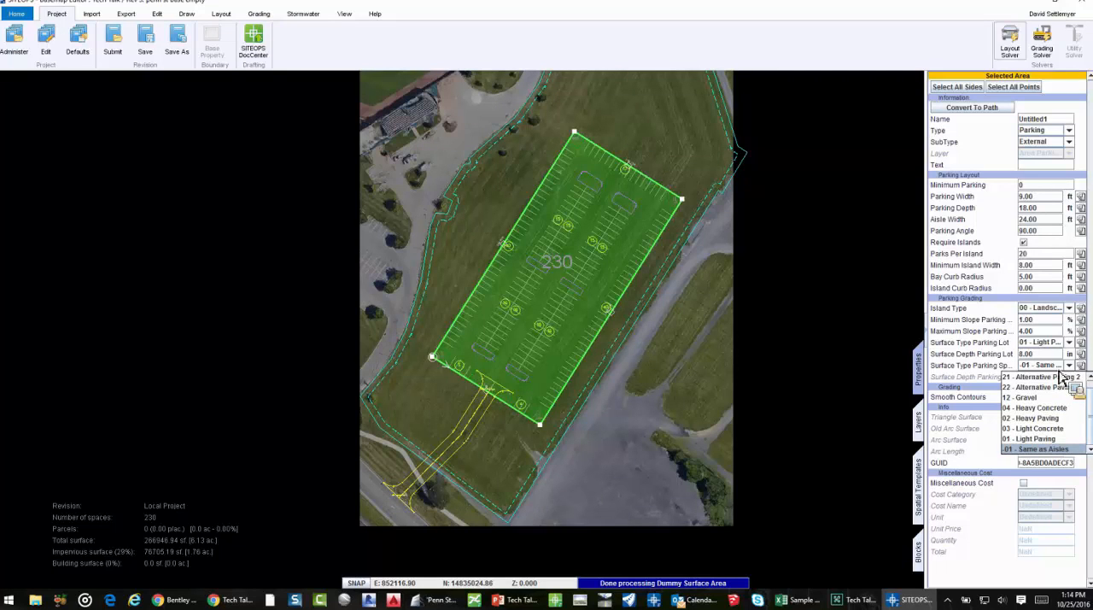
left_click(1058, 368)
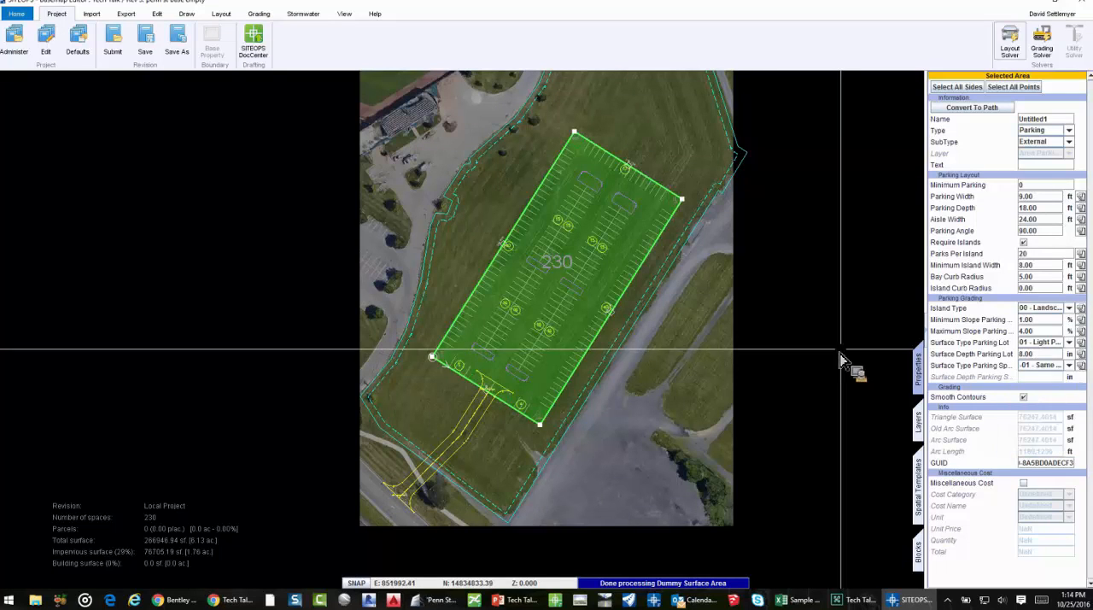
Select all sides of the drive path and examine its width, curb, parking and grading properties
left_click(482, 432)
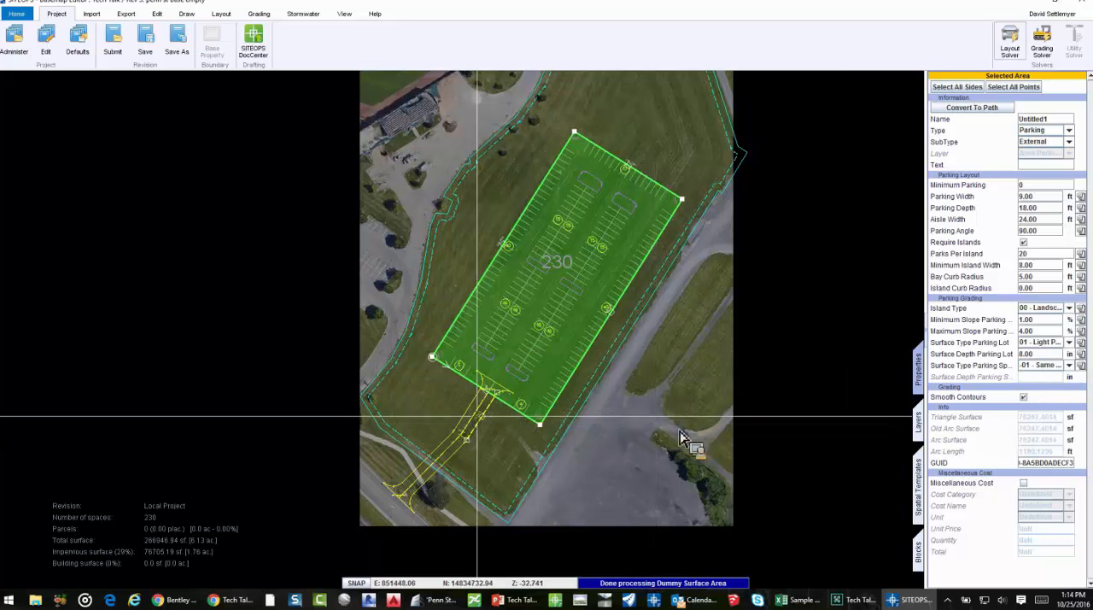
left_click(960, 87)
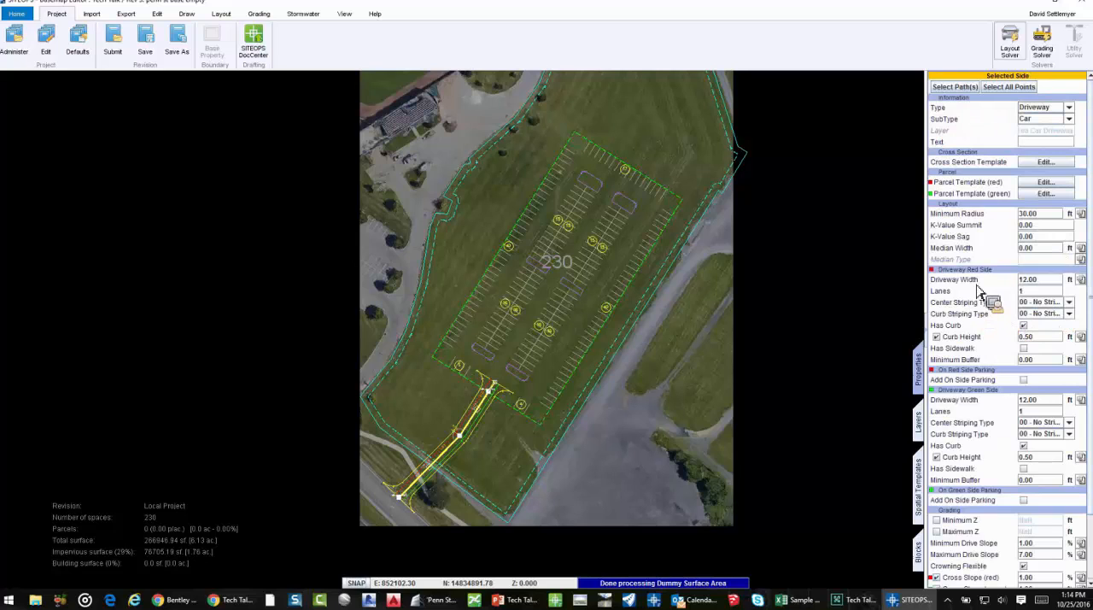
scroll(986, 227, "down", 2)
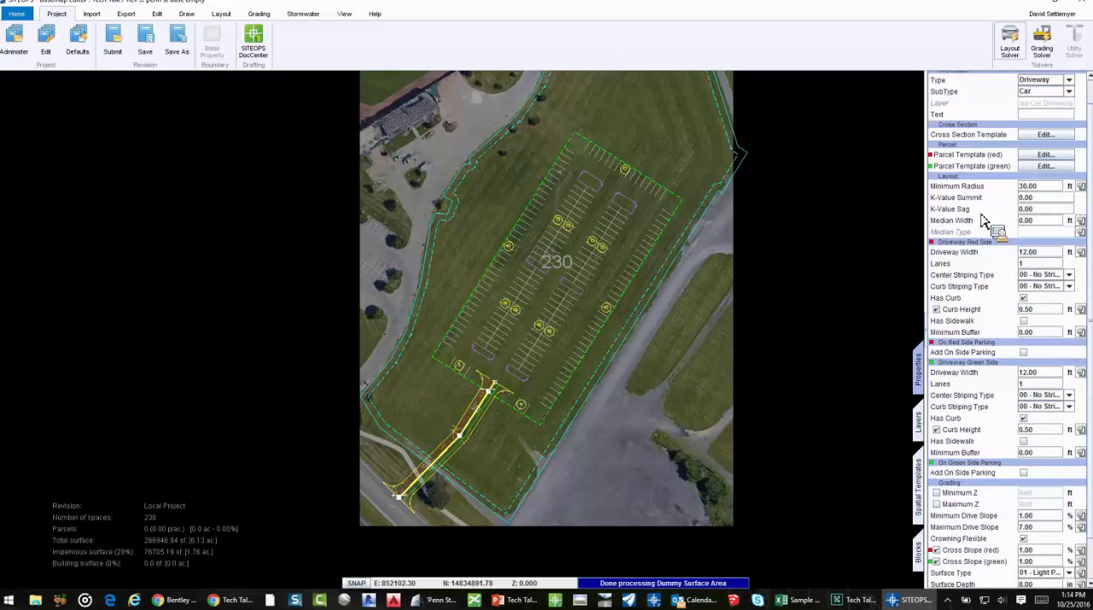
scroll(993, 205, "down", 1)
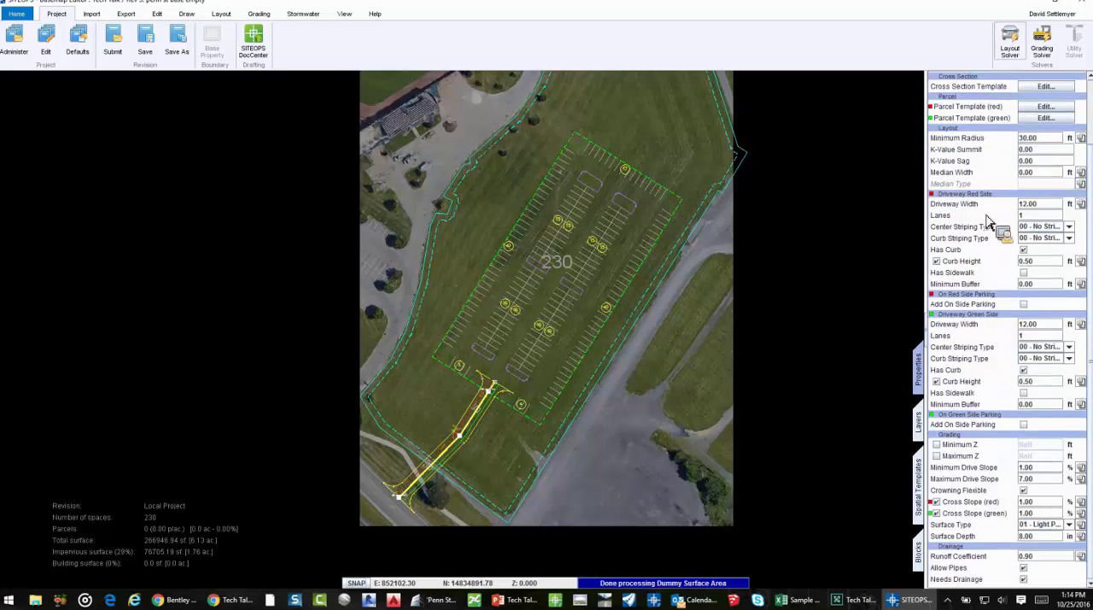
Try adding on-side parking along the driveway's red side, and remove it again
left_click(1024, 305)
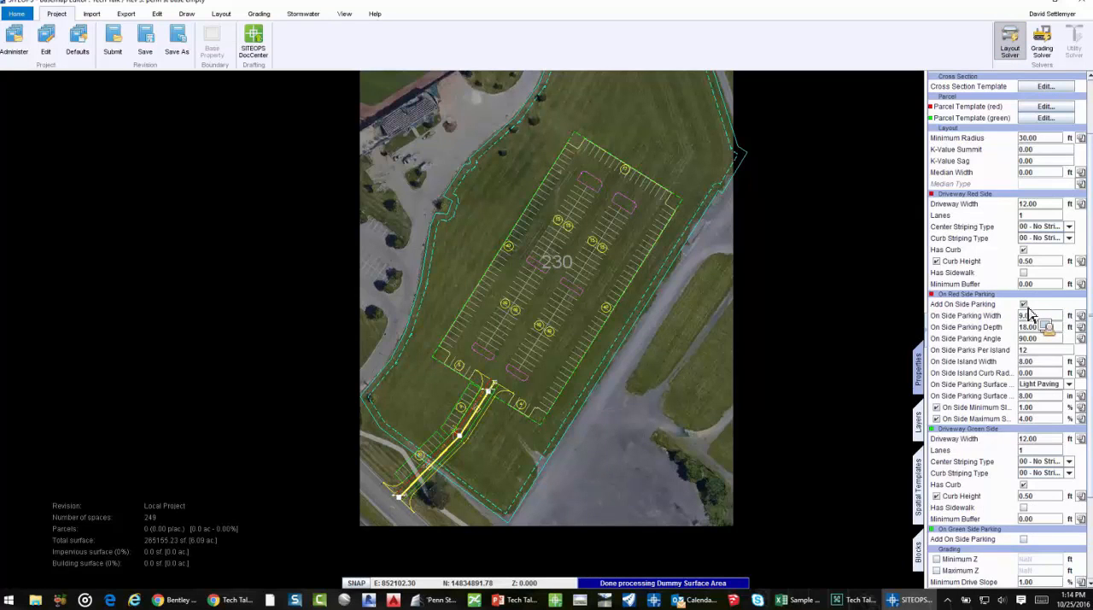
left_click(1024, 304)
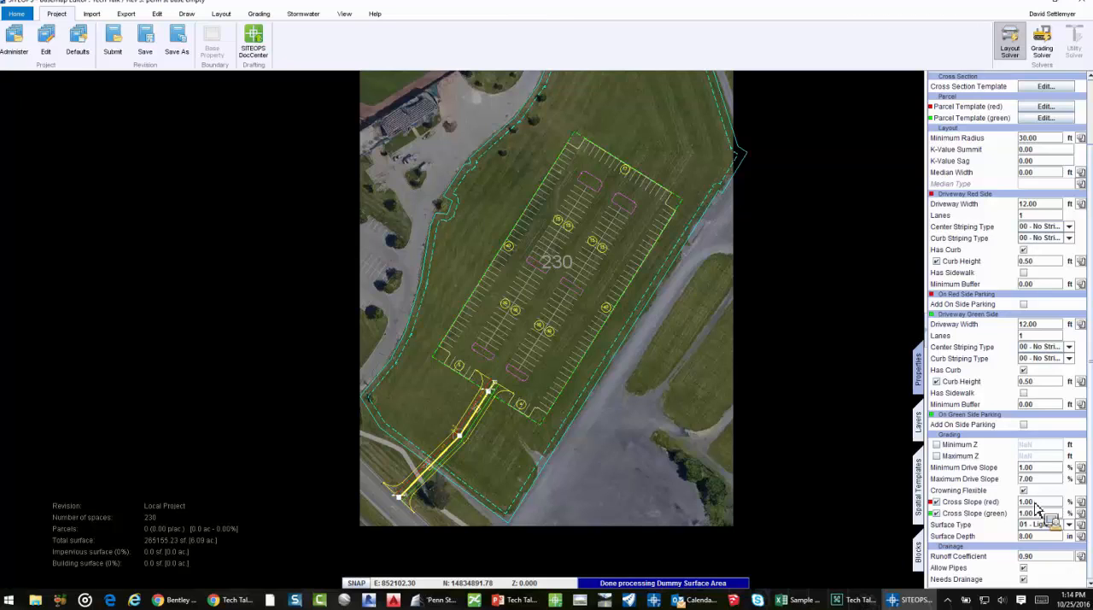
Run the Grading Solver and inspect the site's cut-and-fill colouring in the enlarged 3D viewer with boundaries hidden
left_click(772, 425)
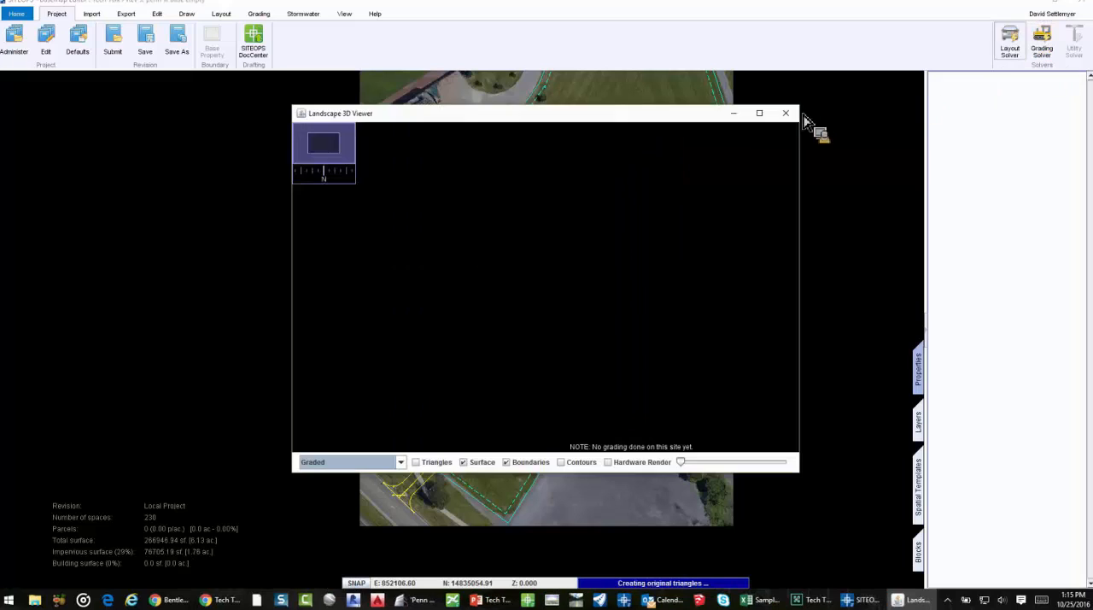
left_click(759, 112)
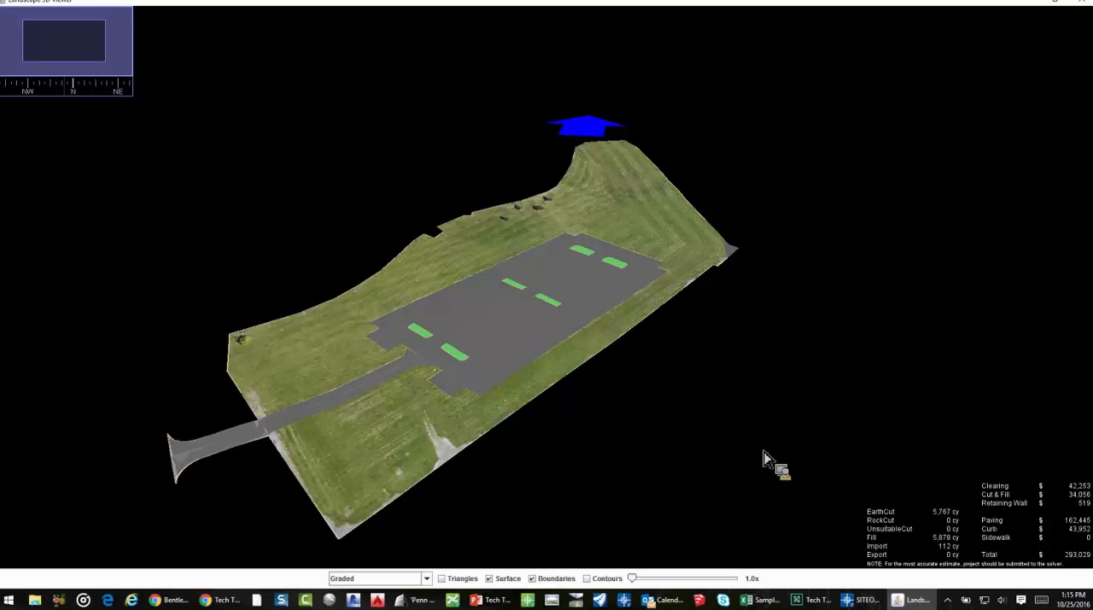
left_click(532, 578)
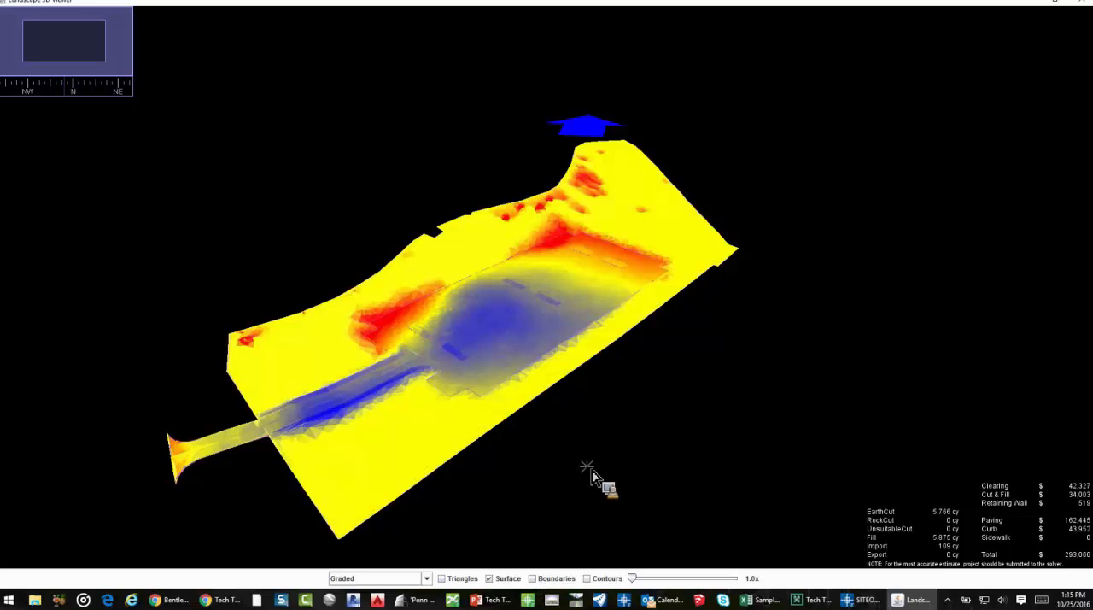
left_click_drag(584, 467, 573, 449)
right_click_drag(497, 399, 632, 389)
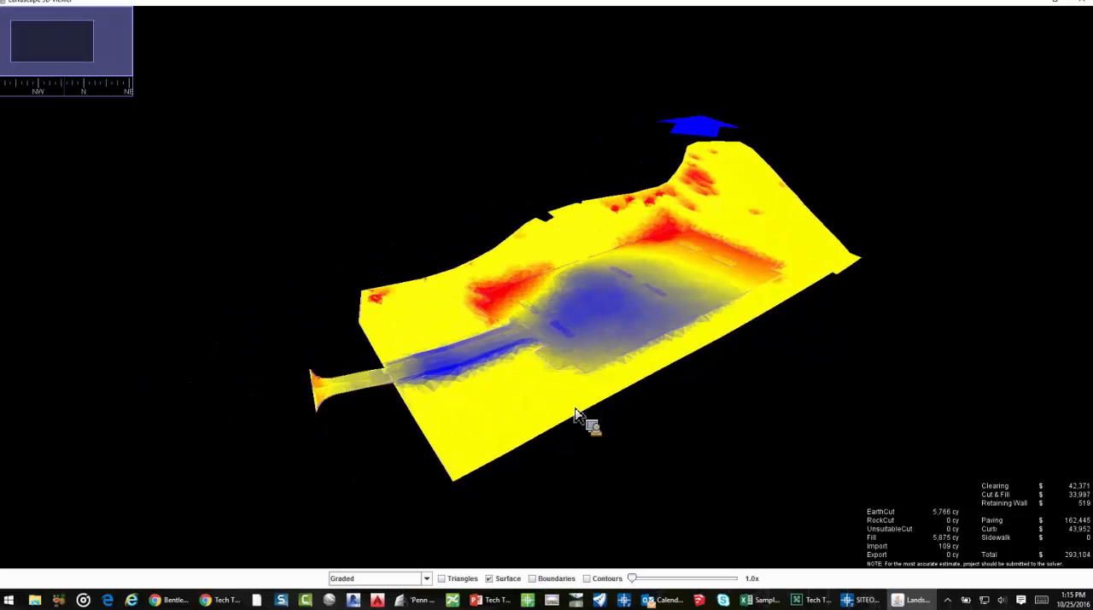
left_click_drag(576, 410, 545, 412)
scroll(552, 324, "up", 5)
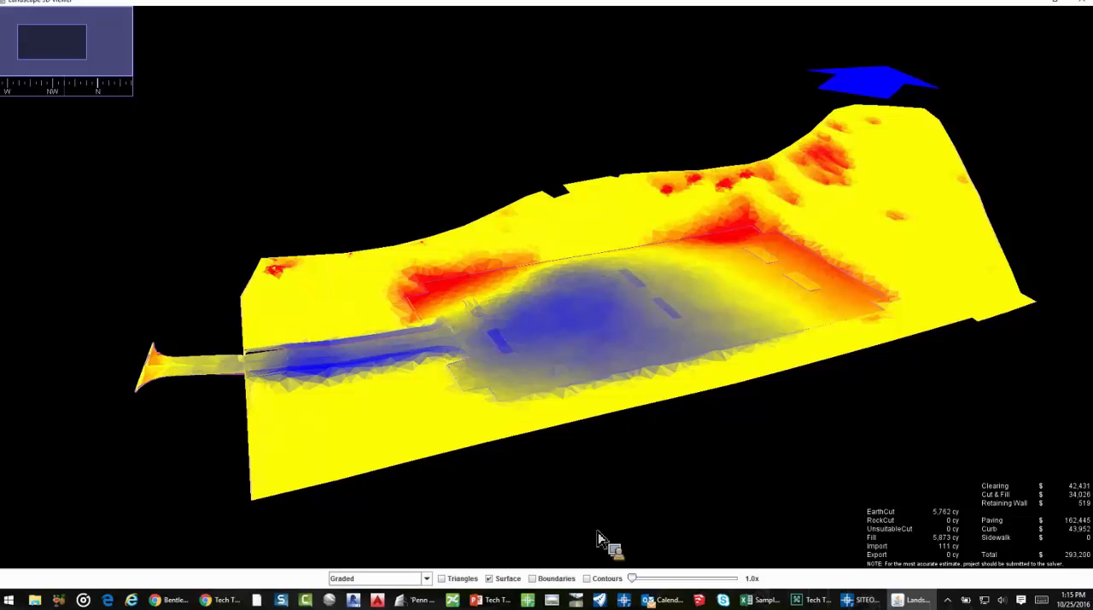
left_click_drag(729, 397, 727, 409)
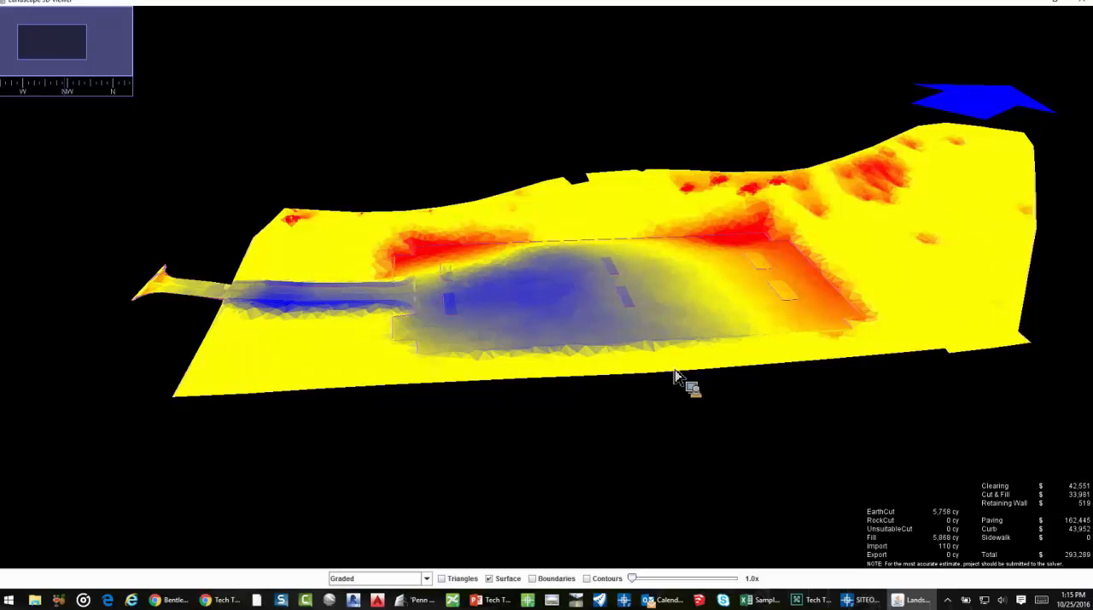
Show the boundaries and contours on the graded 3D surface, inspect the site, and close the 3D viewer
left_click(543, 580)
left_click(589, 579)
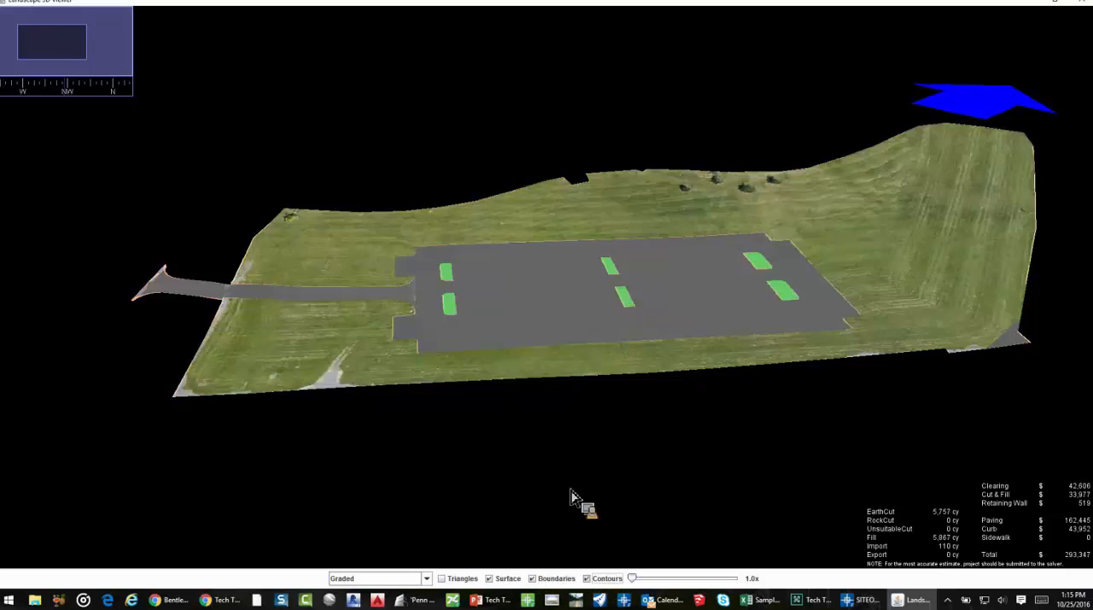
left_click_drag(579, 448, 624, 440)
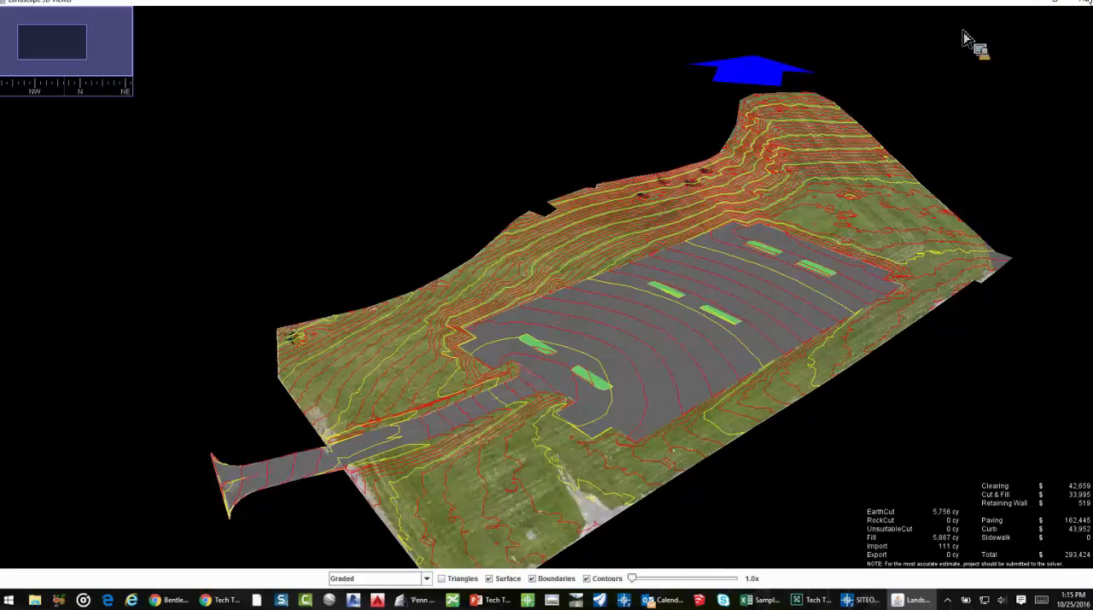
left_click(1081, 7)
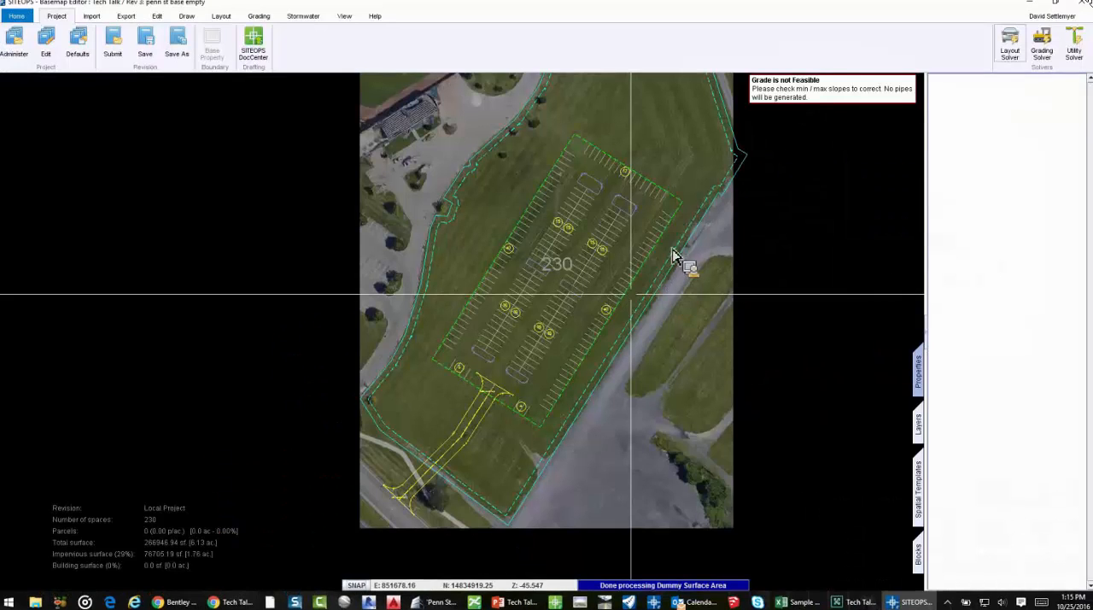
Set the parking lot's maximum slope to 2% and rerun the Grading Solver
left_click(612, 292)
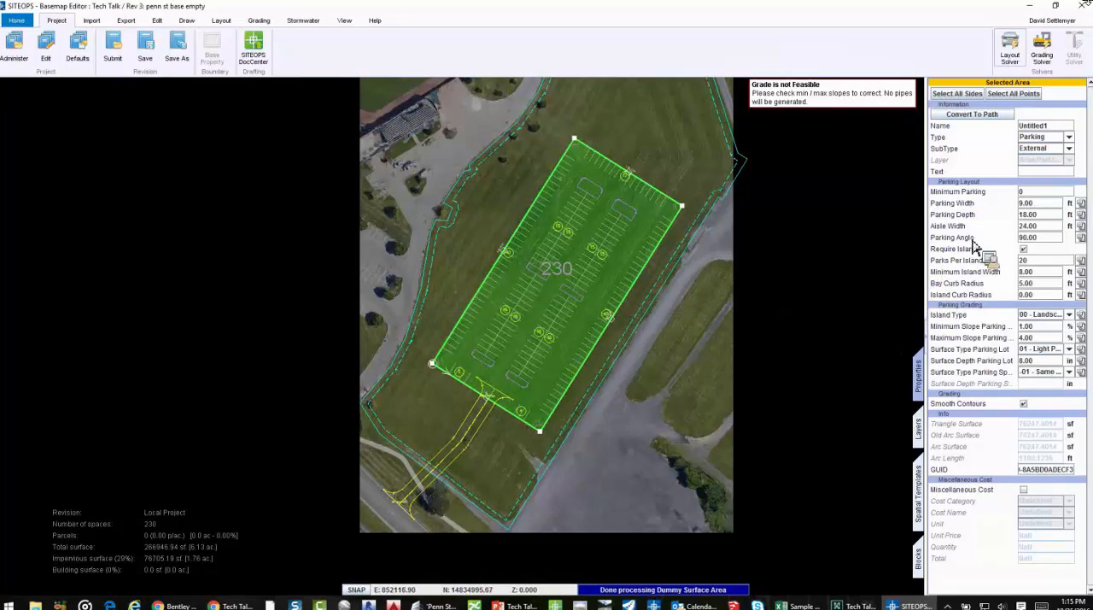
left_click(984, 337)
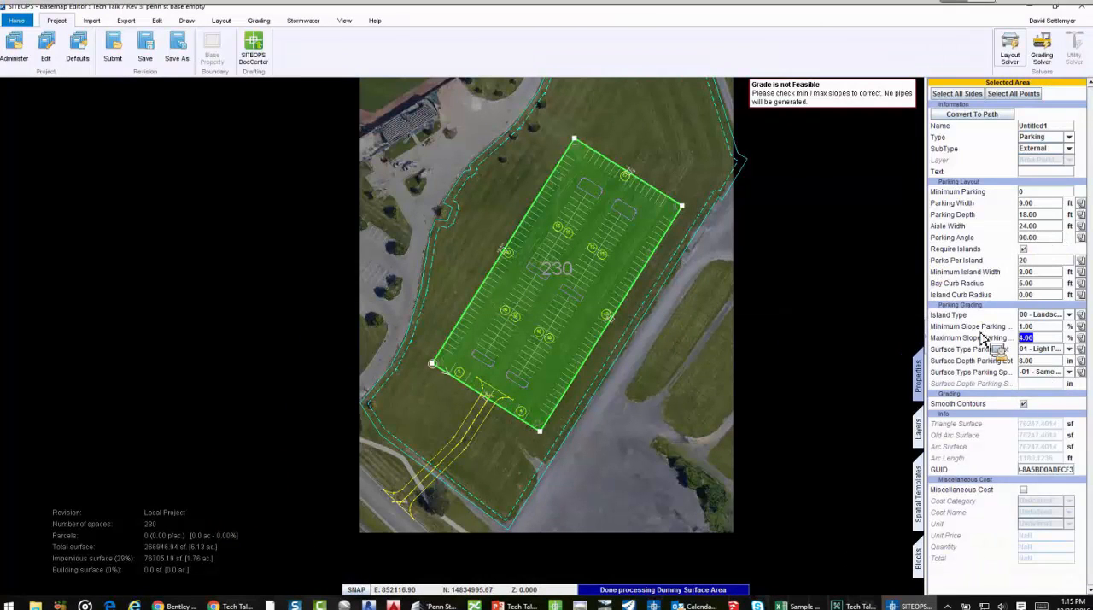
type("2")
key("Return")
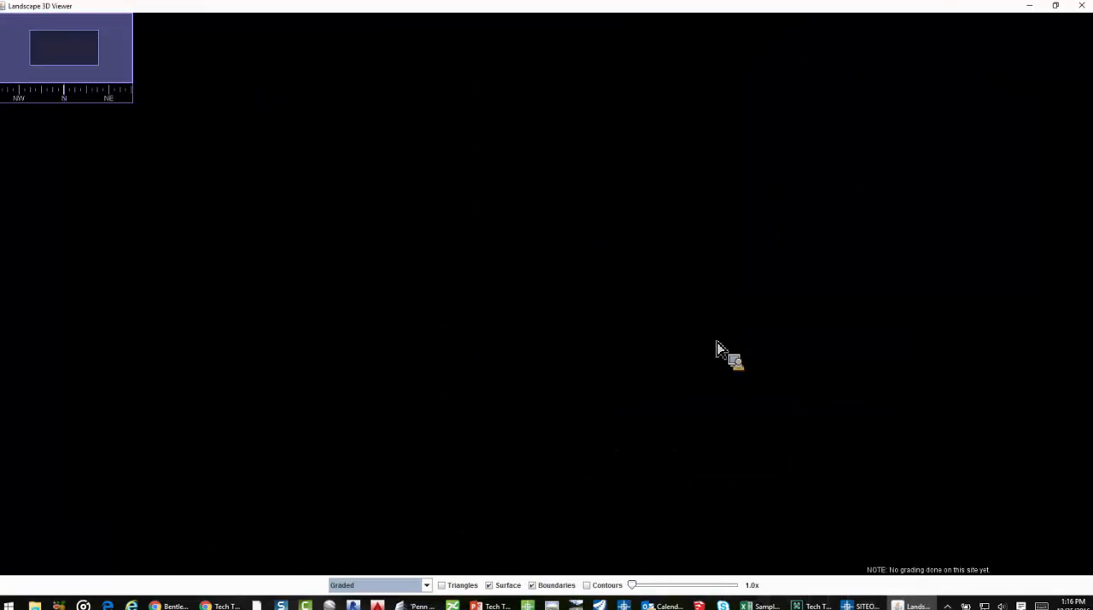
Hide the boundaries in the enlarged 3D viewer and inspect the cut-and-fill colouring of the 2% grading solution from several angles
left_click(551, 585)
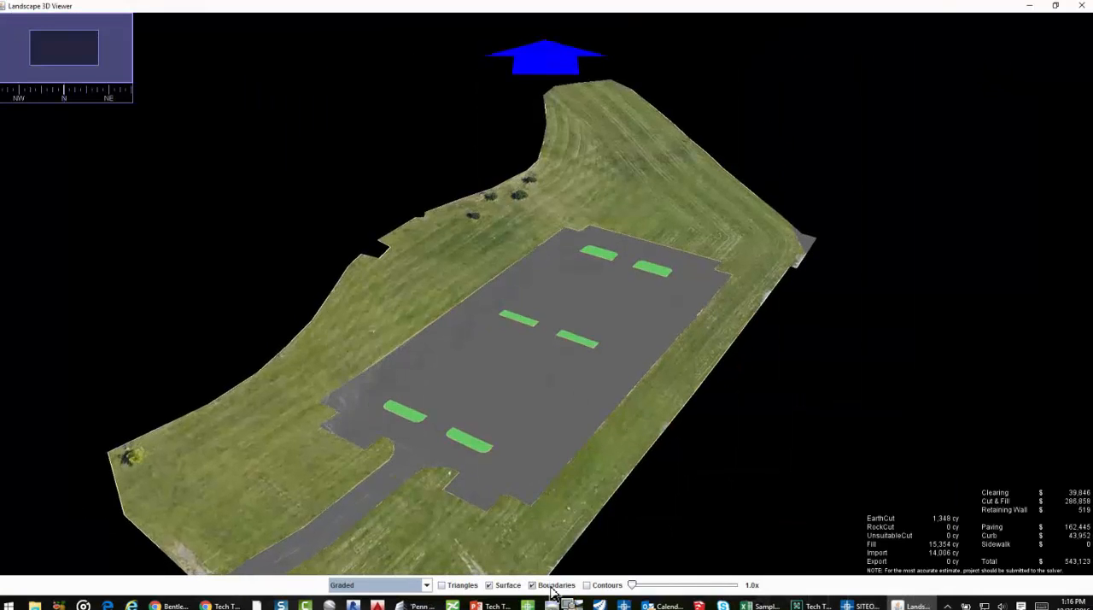
left_click_drag(546, 517, 565, 412)
scroll(644, 426, "down", 3)
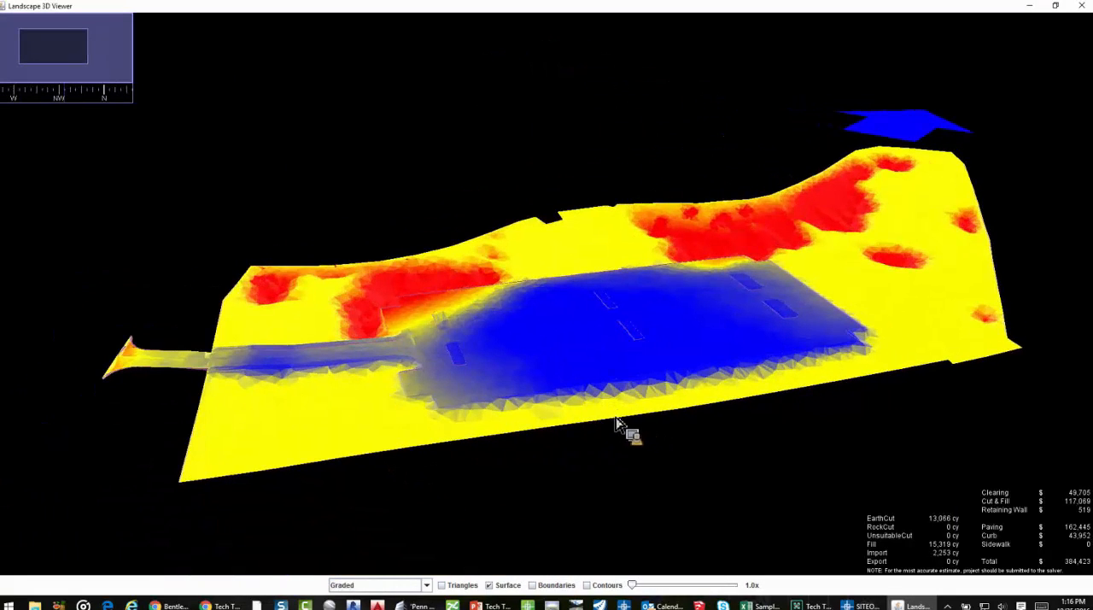
left_click_drag(508, 365, 361, 281)
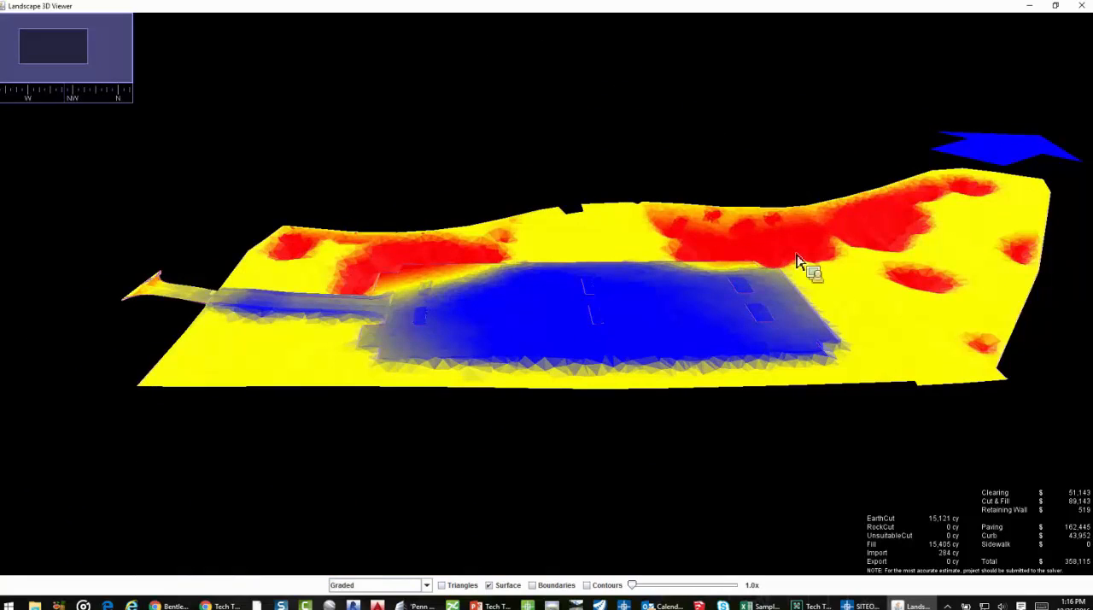
left_click_drag(664, 282, 650, 312)
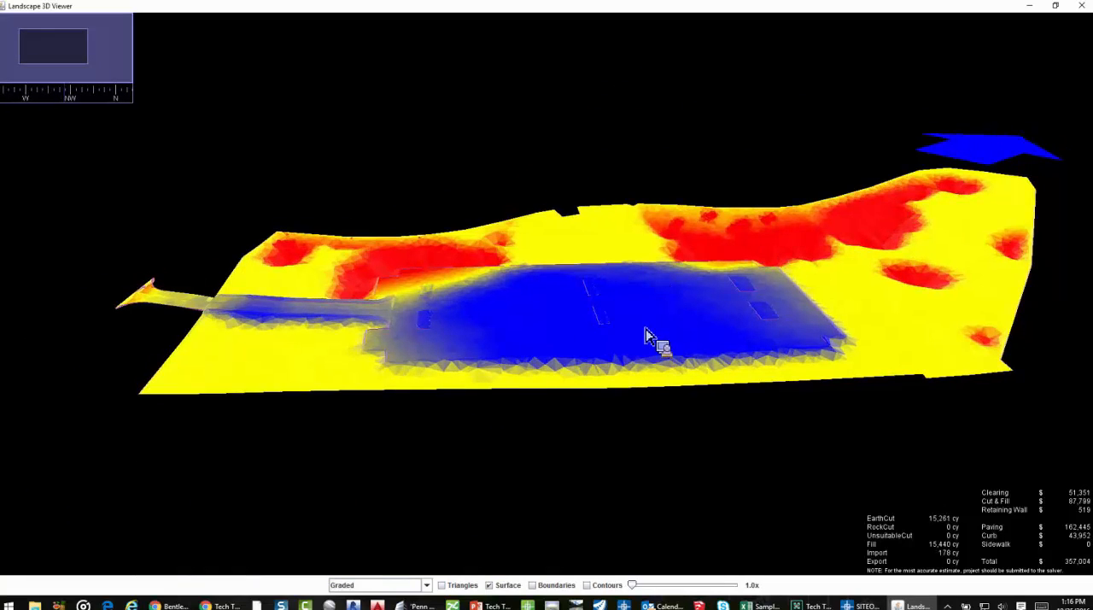
Show the boundaries and contours on the graded 3D surface of the 2% solution, and close the 3D viewer
left_click(553, 585)
left_click(599, 585)
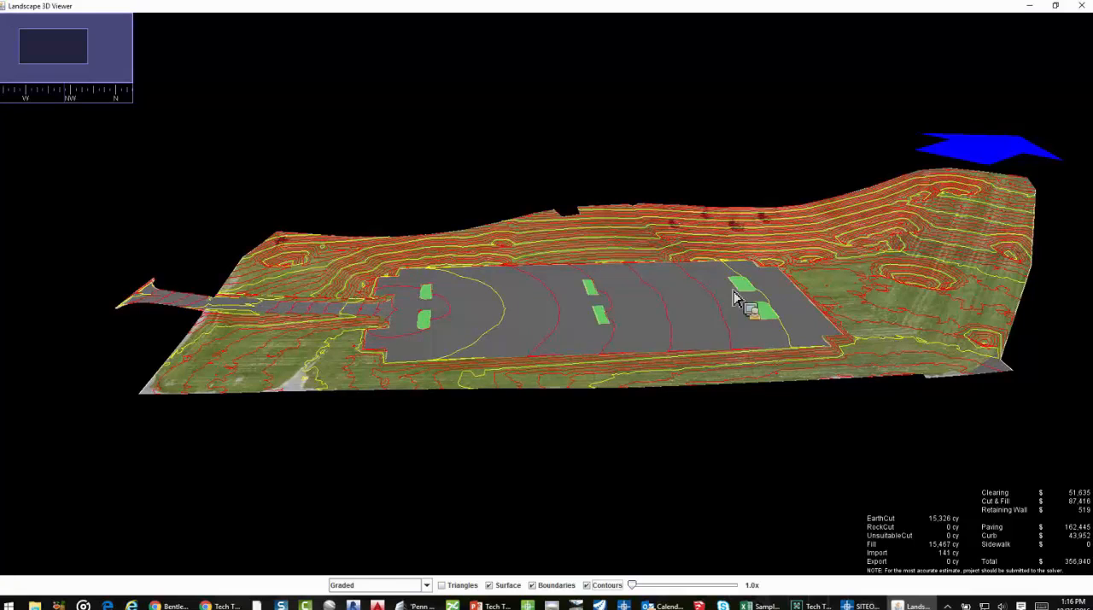
left_click(1071, 7)
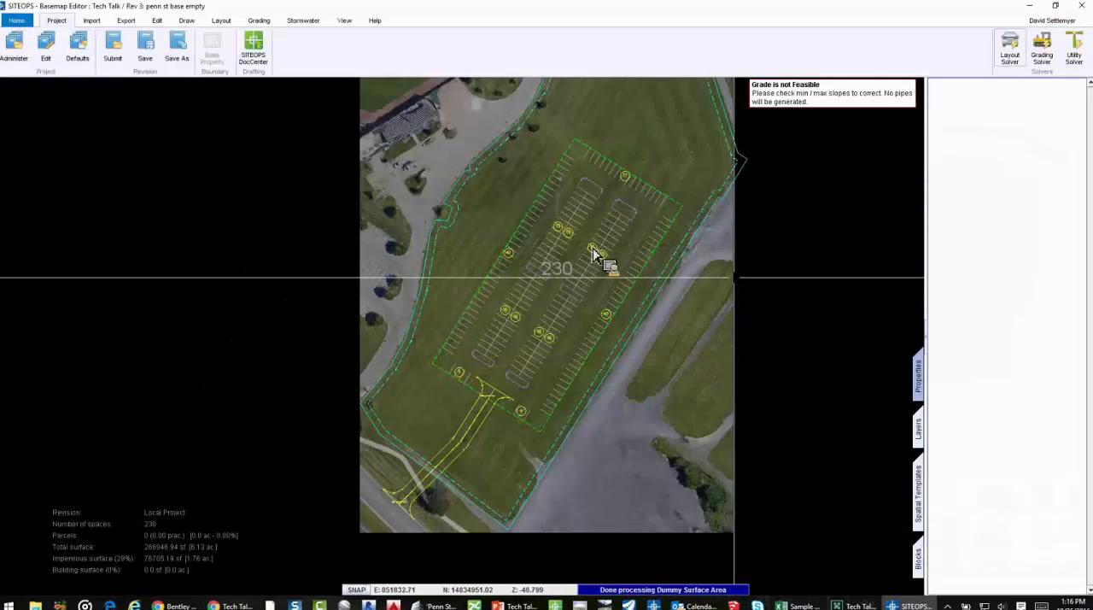
Set the parking lot's maximum slope to 4%
left_click(600, 237)
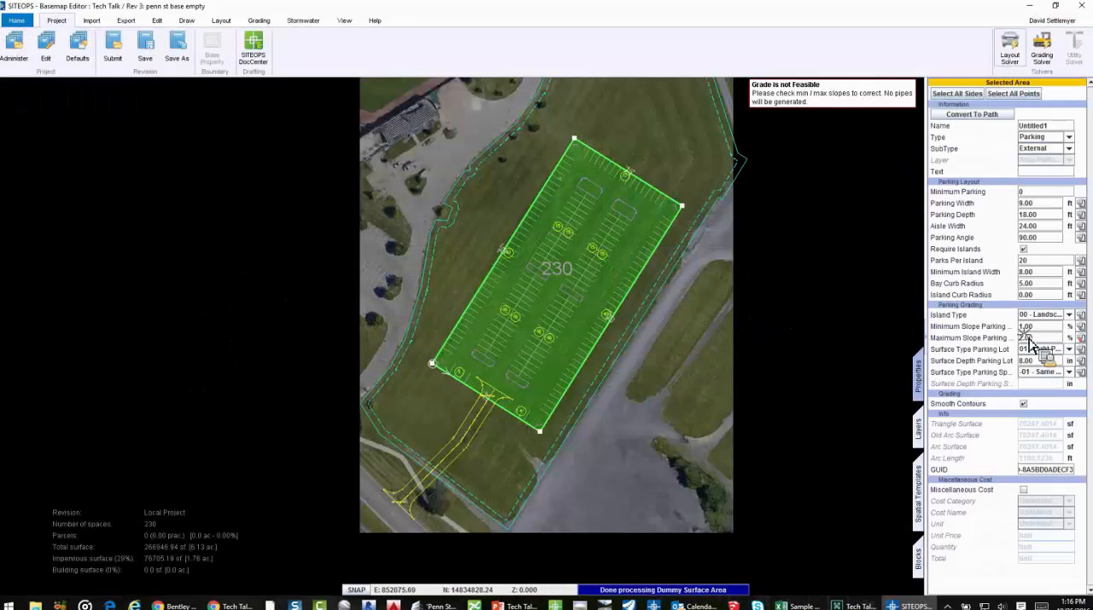
left_click(1033, 337)
type("4")
key("Return")
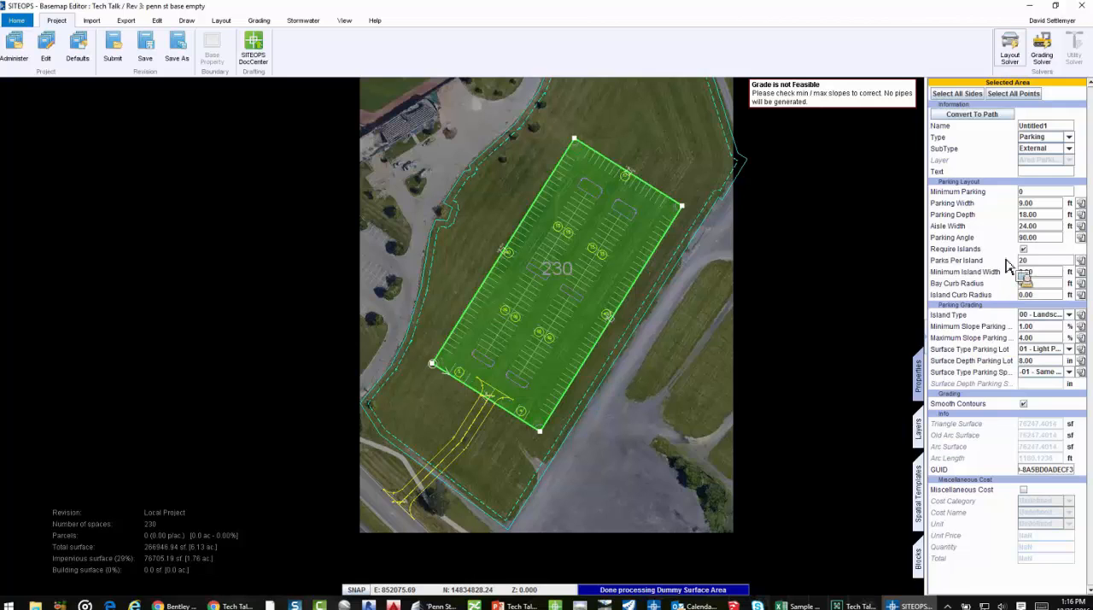
Compare the existing grade and proposed finished grade contours on the field north of the parking lot, and hide both contour layers again
middle_click_drag(695, 175, 730, 375)
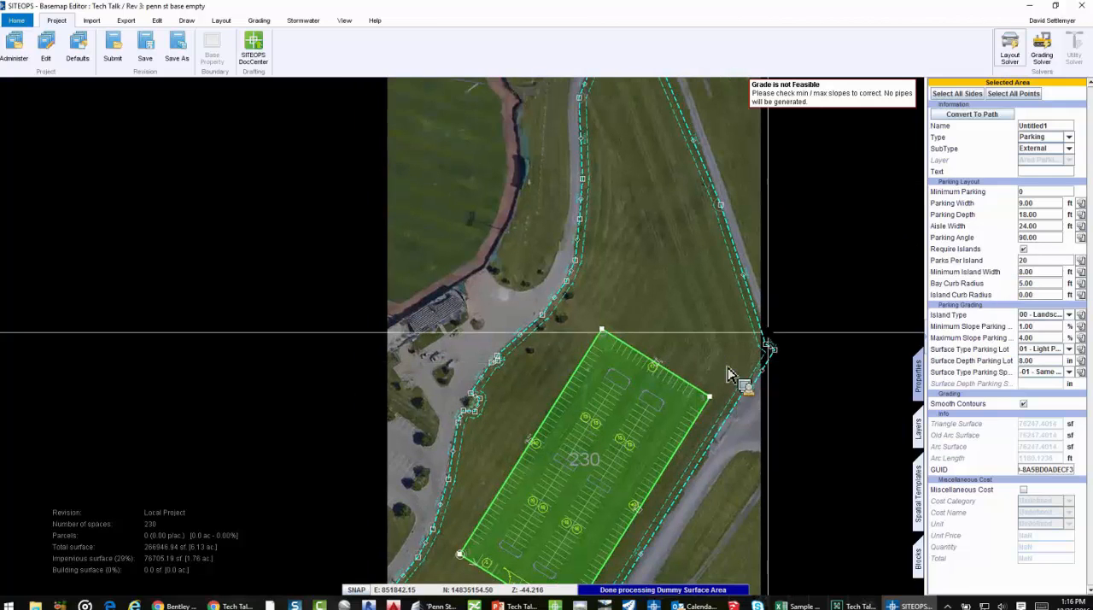
left_click(918, 431)
left_click(963, 474)
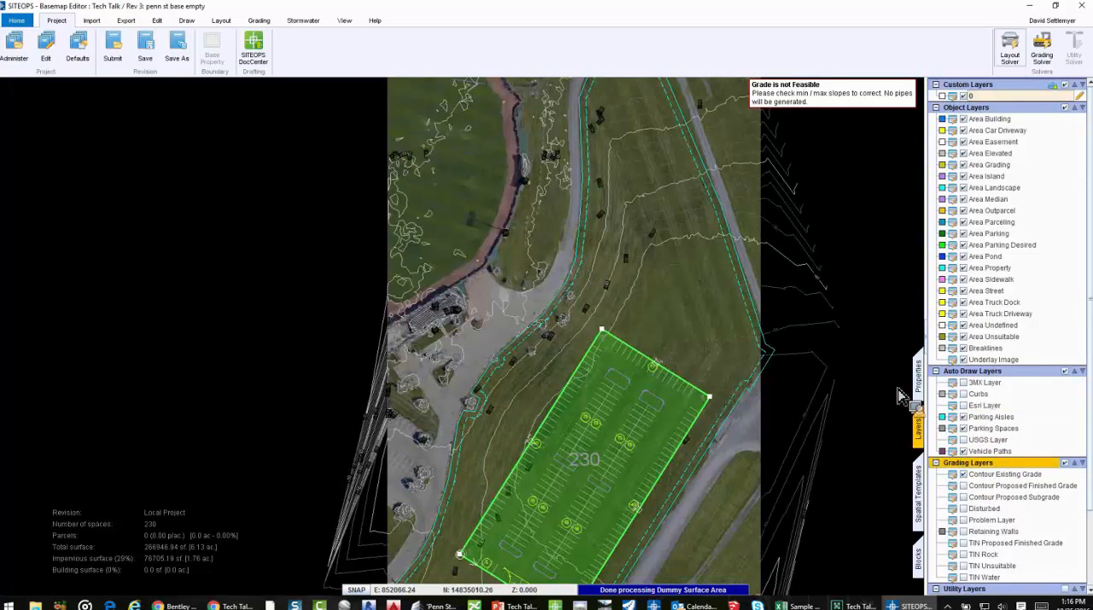
scroll(624, 307, "up", 2)
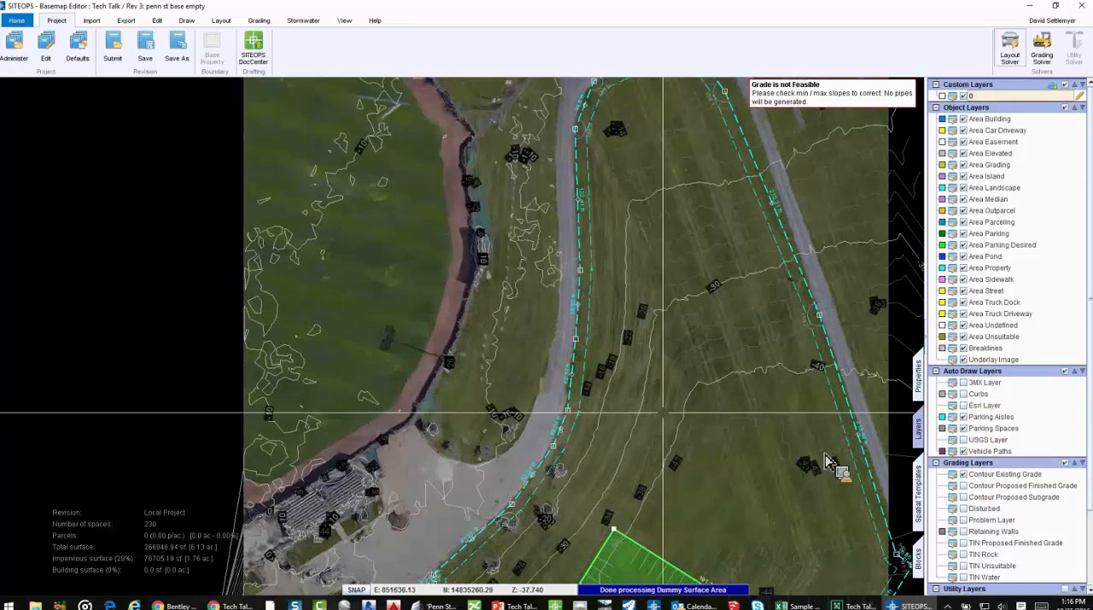
left_click(963, 485)
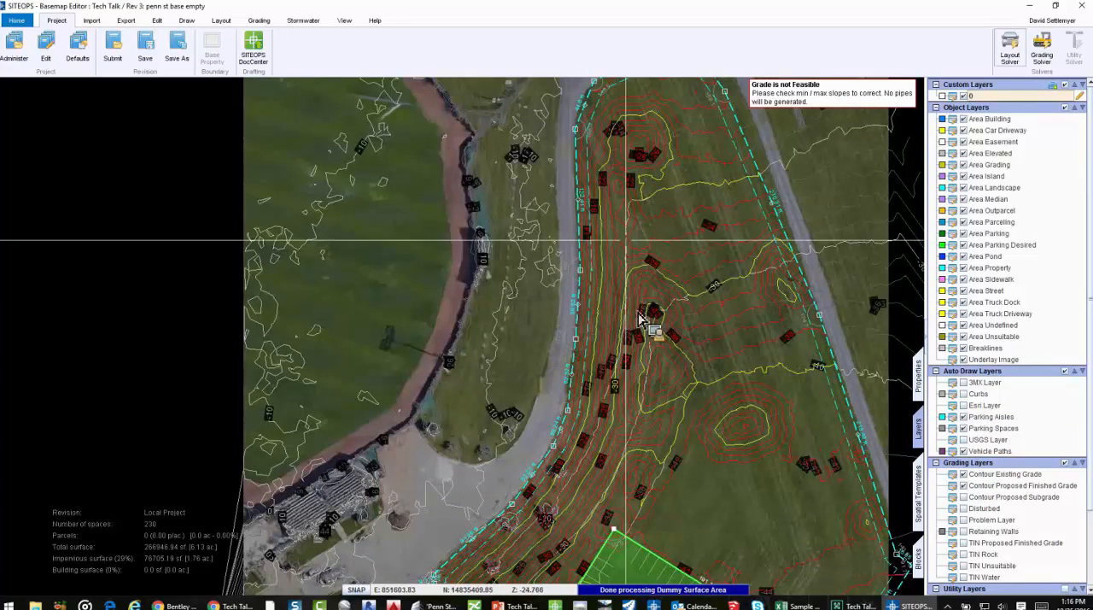
left_click(963, 485)
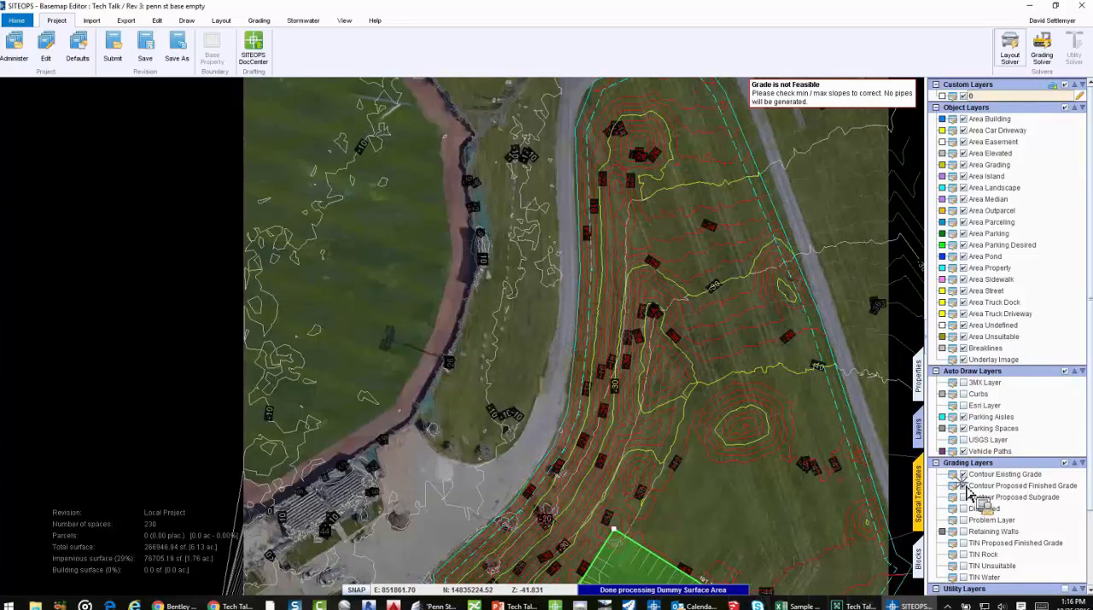
left_click(963, 473)
Check the maximum slope in the site boundary area's properties and deselect the area
left_click(916, 385)
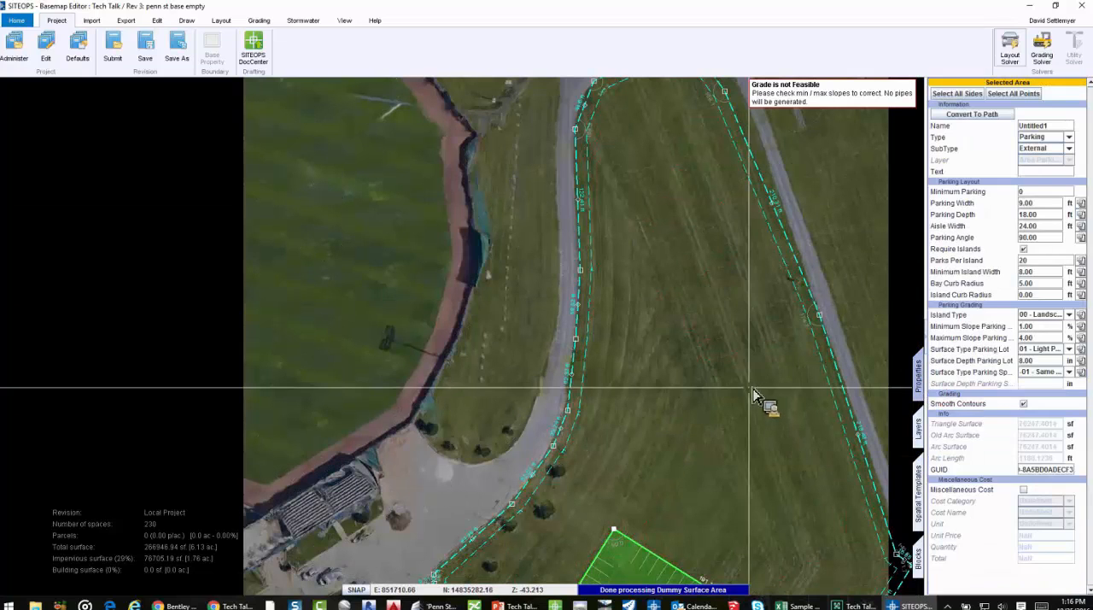
left_click(688, 328)
left_click_drag(1046, 210, 995, 206)
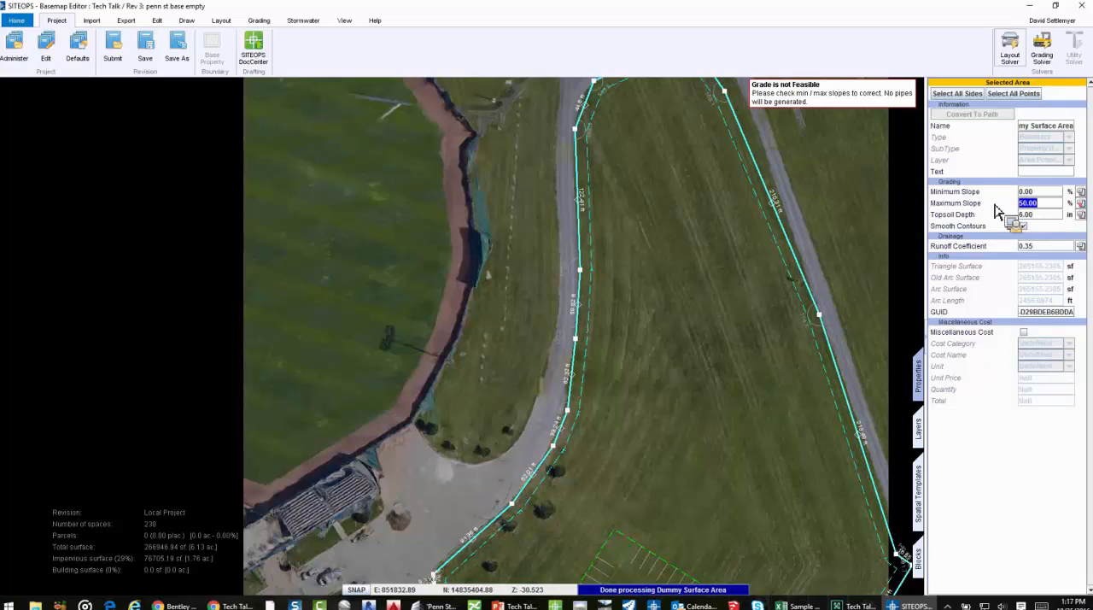
left_click(651, 327)
scroll(623, 285, "down", 2)
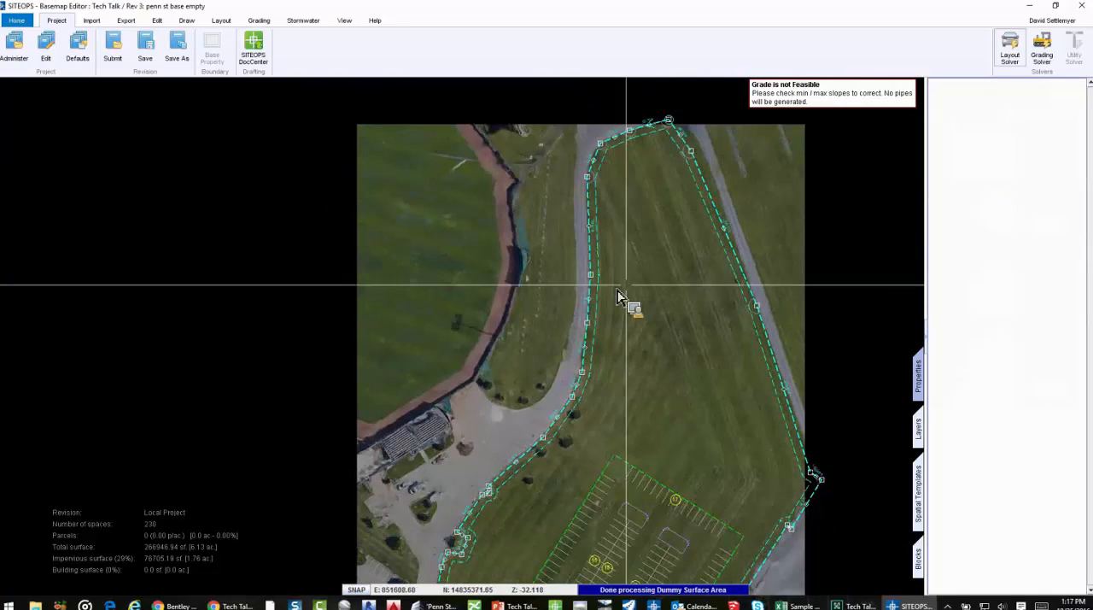
Draw an Other Area over the site's northern end, following the property boundary and closed by a southern edge of about 230 ft
left_click(221, 21)
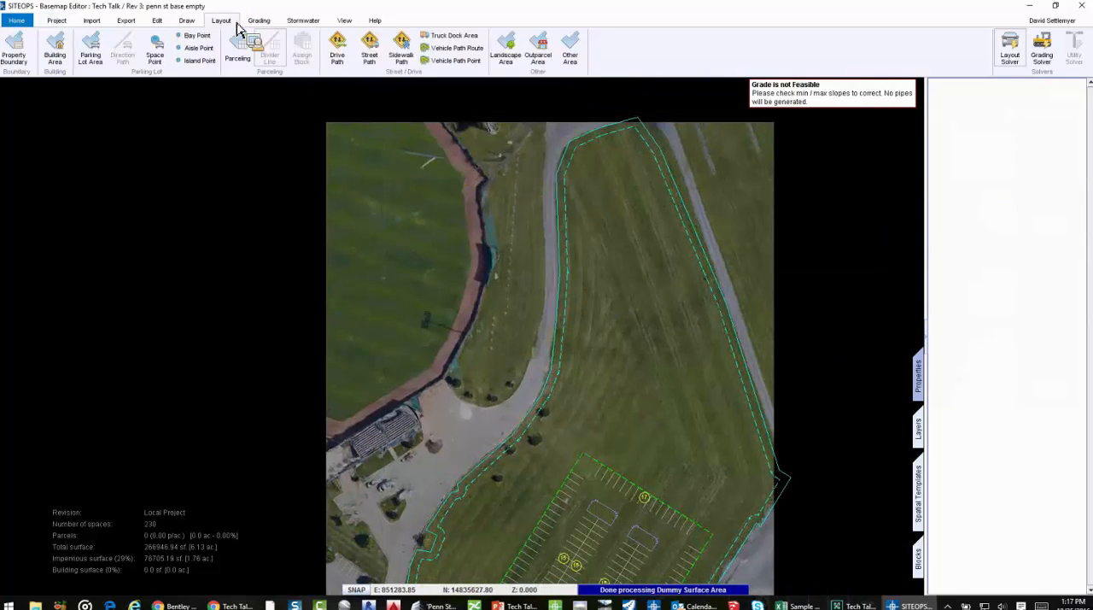
left_click(572, 59)
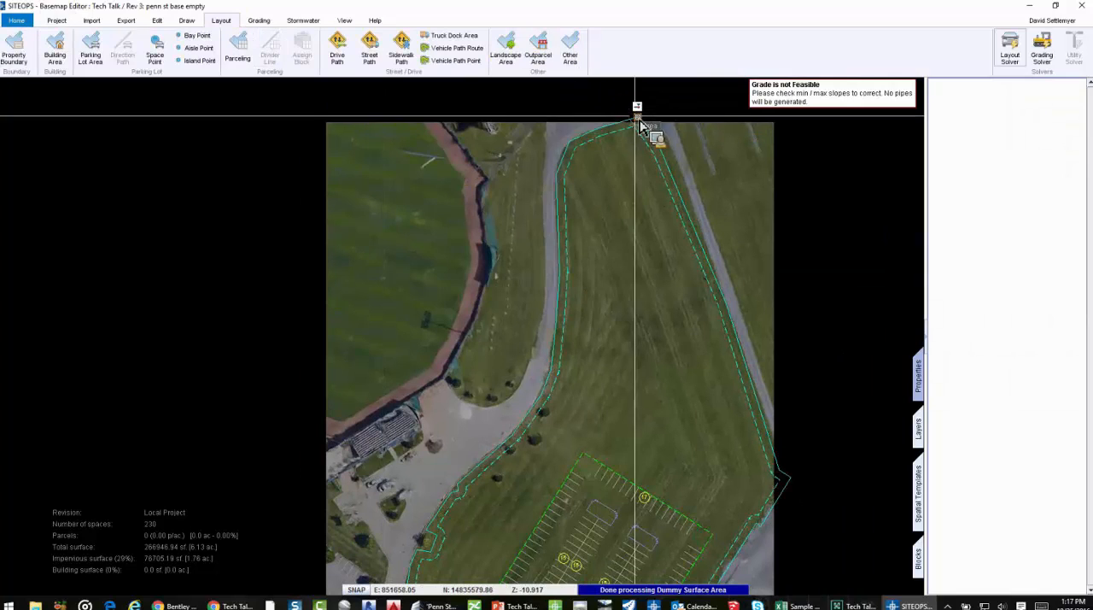
left_click(599, 127)
left_click(571, 137)
left_click(556, 173)
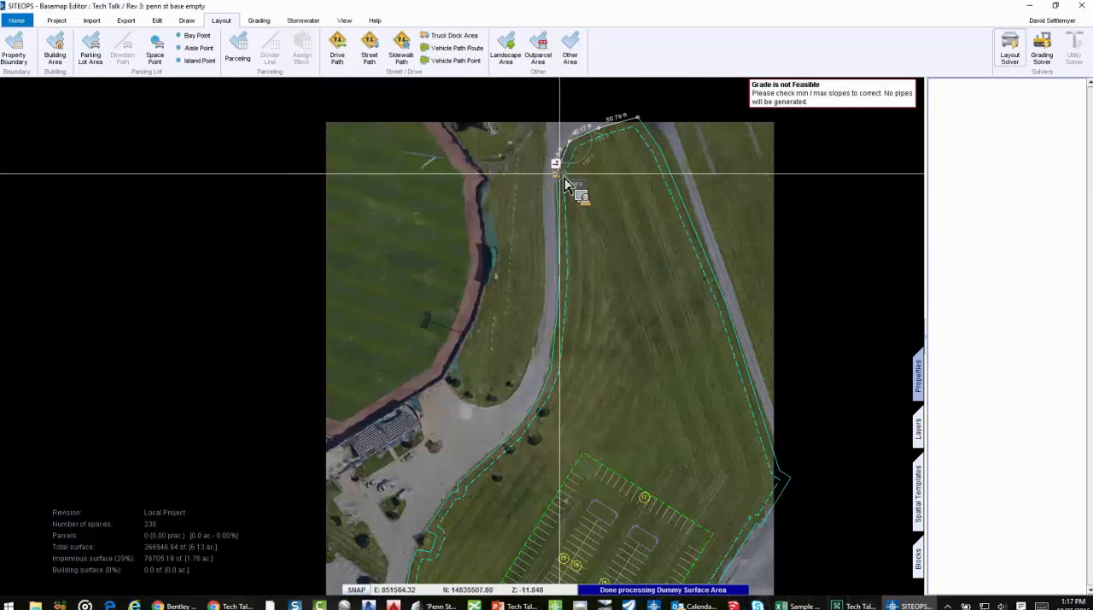
left_click(559, 272)
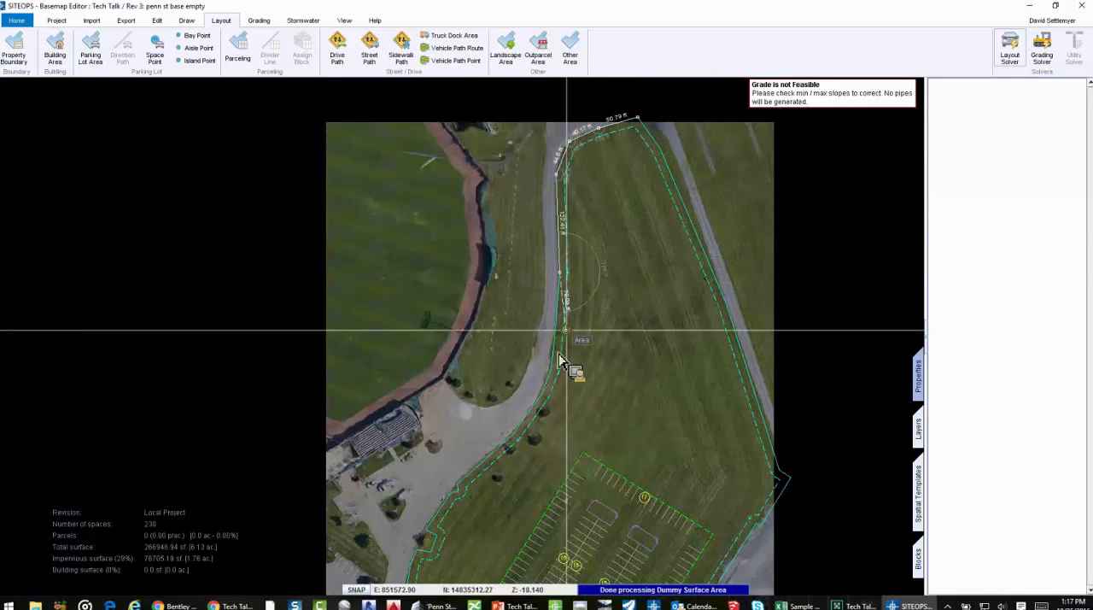
left_click(727, 304)
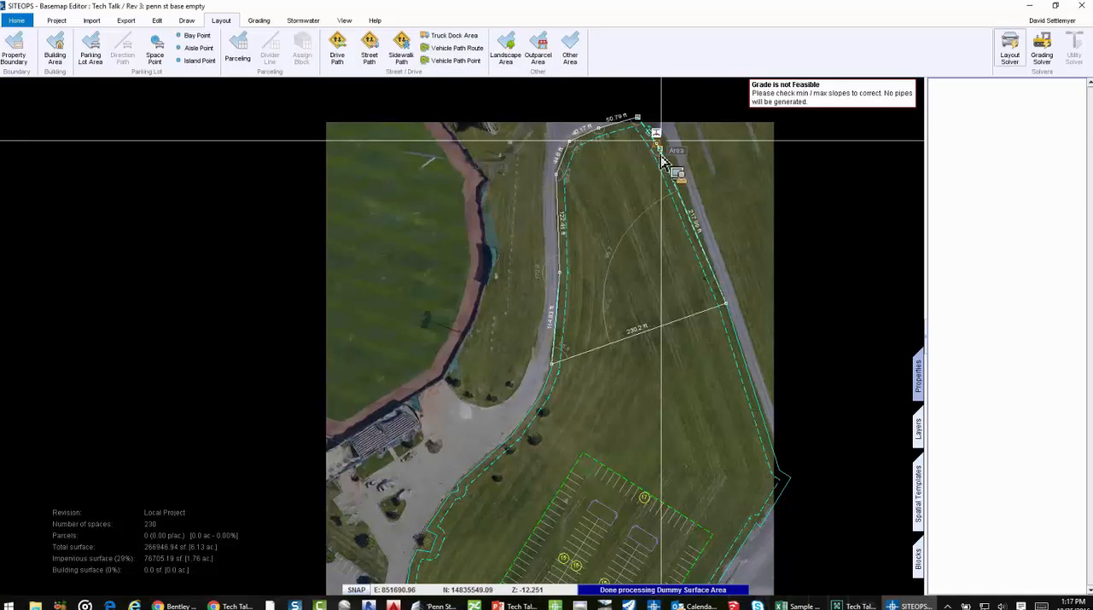
left_click(642, 117)
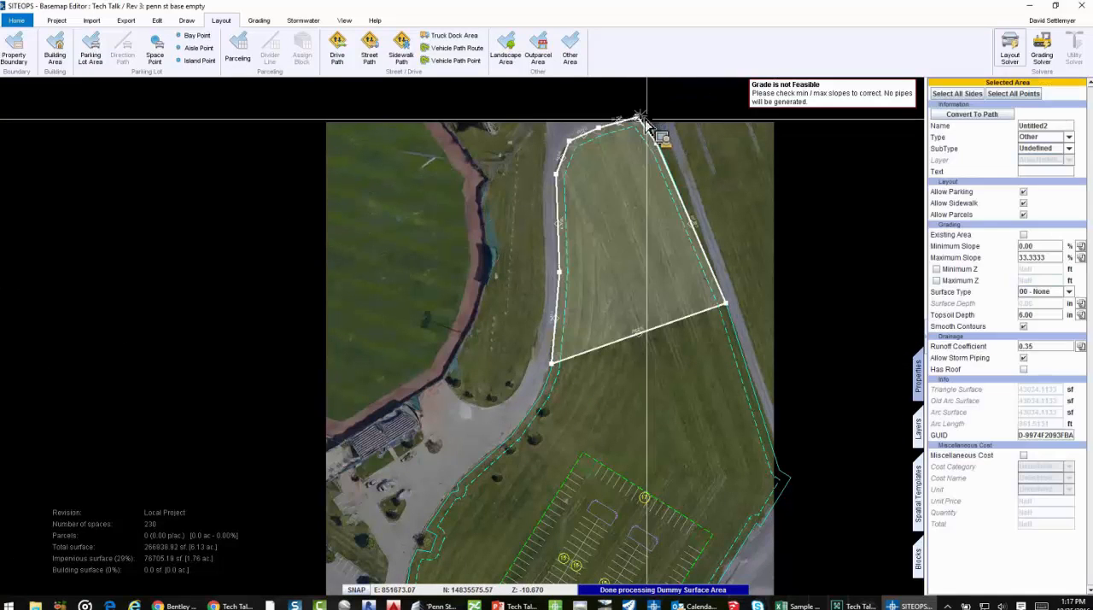
Mark the new northern area as an existing area and remove the outside curb from all its sides
left_click(1024, 236)
left_click(957, 94)
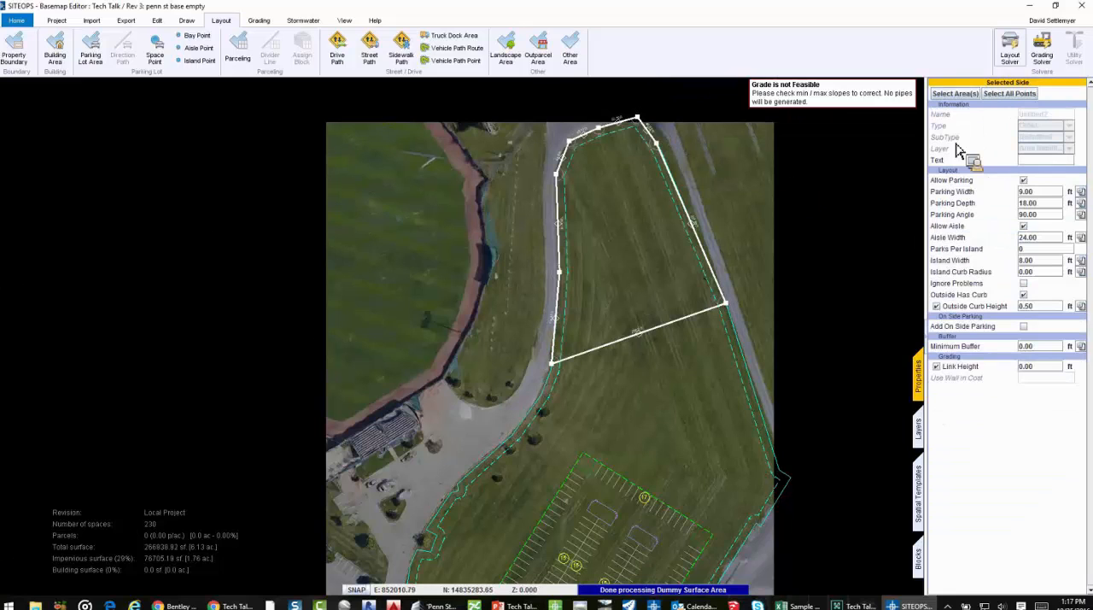
left_click(1023, 295)
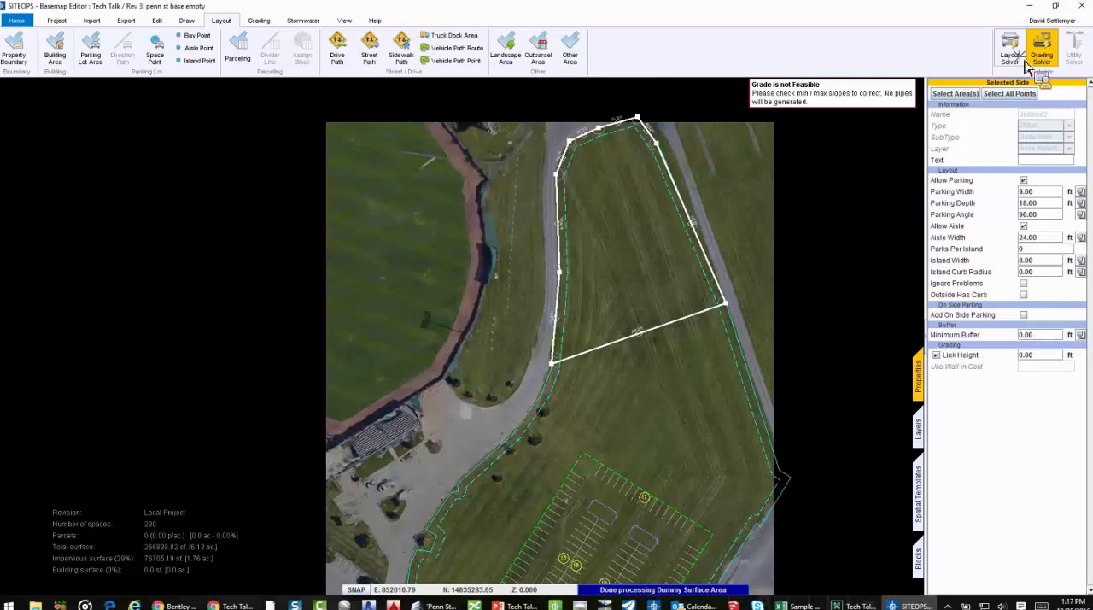
Run the Grading Solver, inspect the cut-and-fill colouring in the enlarged 3D viewer, and close the viewer
left_click(1043, 58)
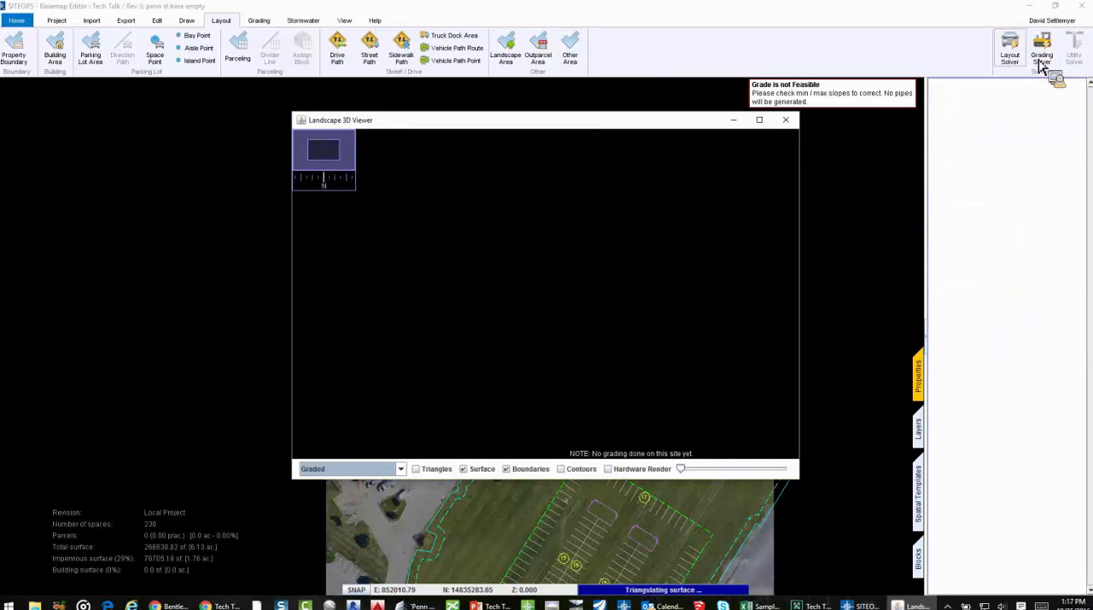
left_click(762, 121)
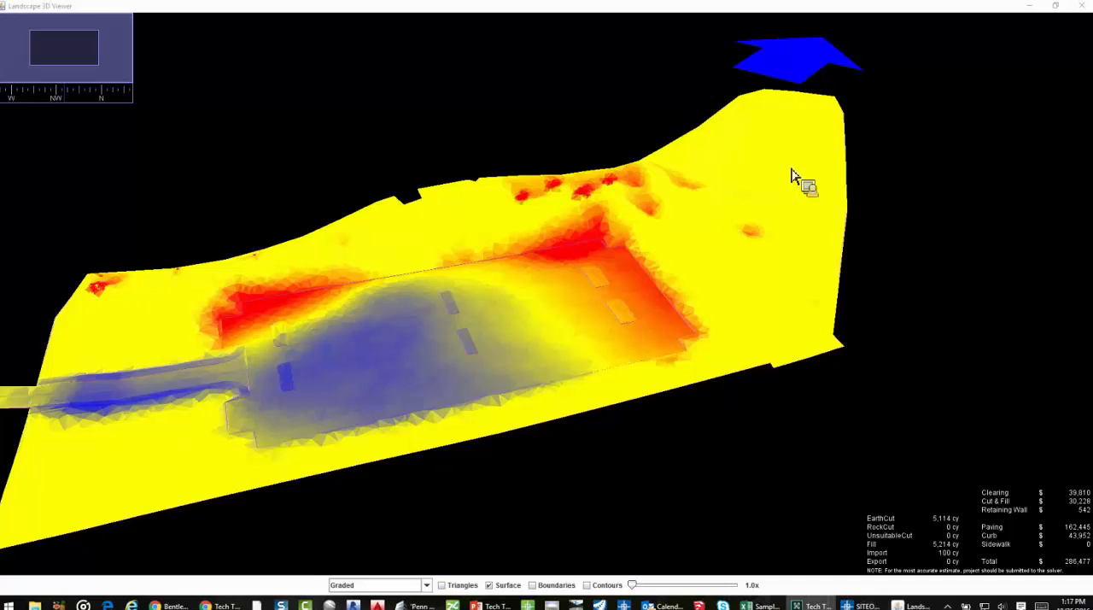
left_click(1081, 7)
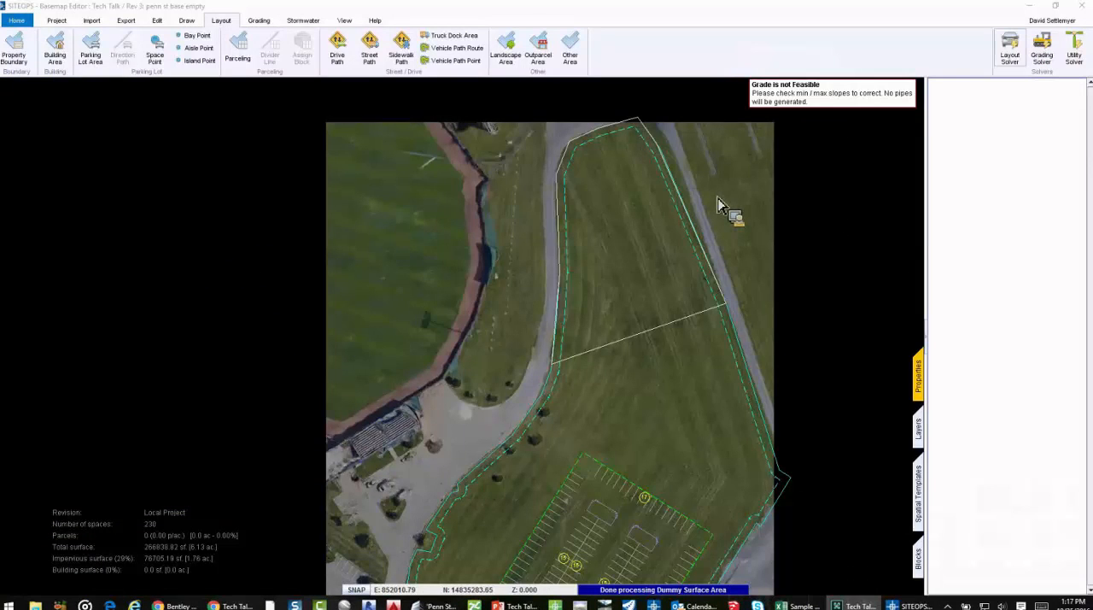
Inspect the driveway's grading problems near the road with the Problem Layer and existing grade contours shown, and hide both layers again
scroll(718, 198, "down", 2)
middle_click_drag(823, 315, 790, 216)
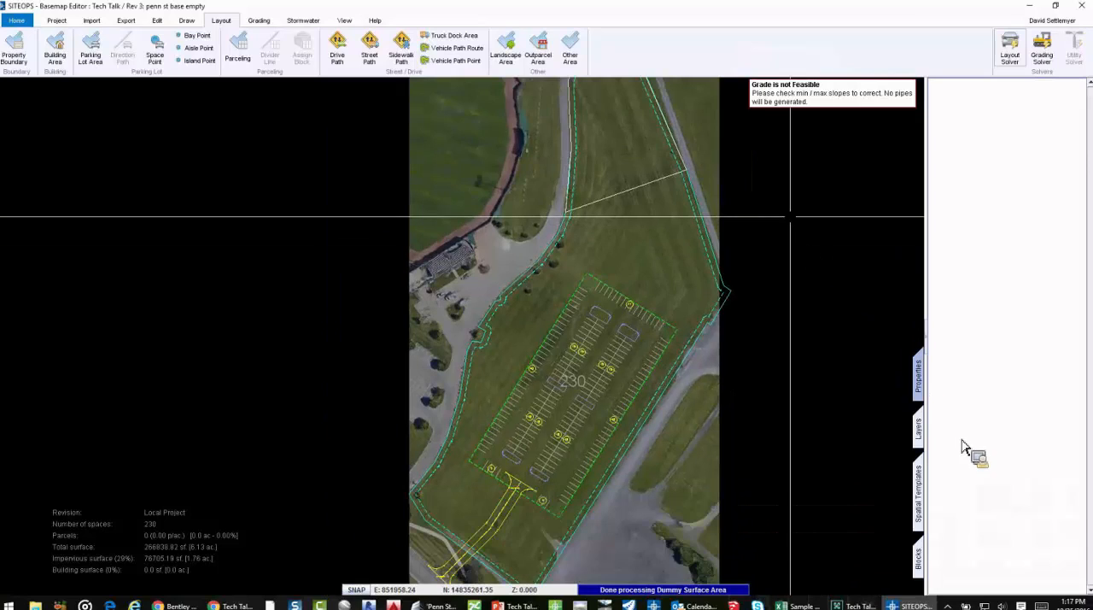
left_click(926, 431)
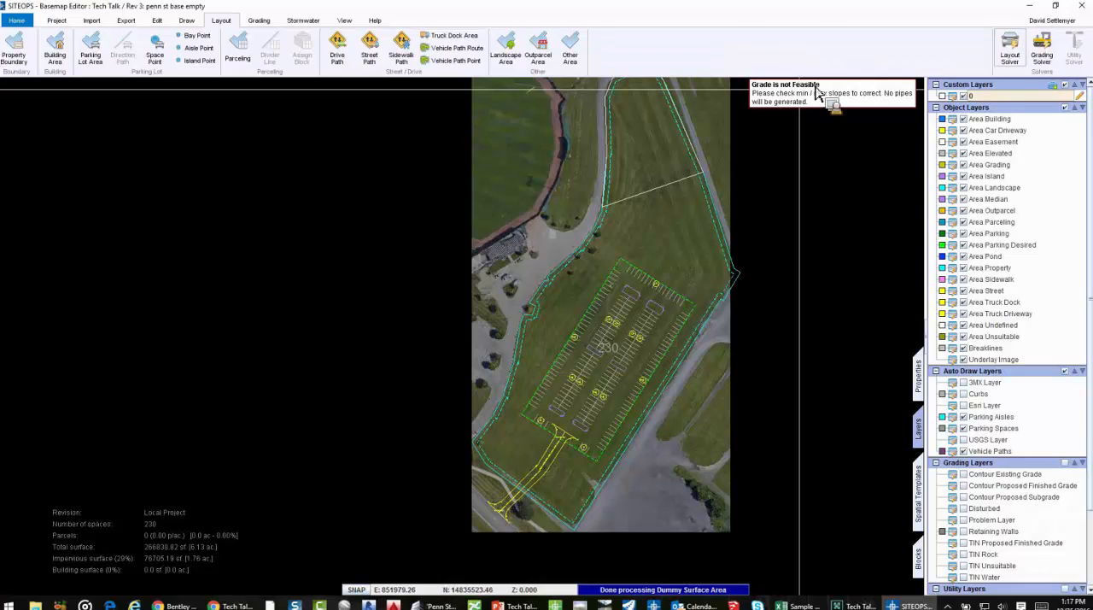
left_click(965, 519)
scroll(495, 531, "up", 2)
scroll(495, 529, "up", 3)
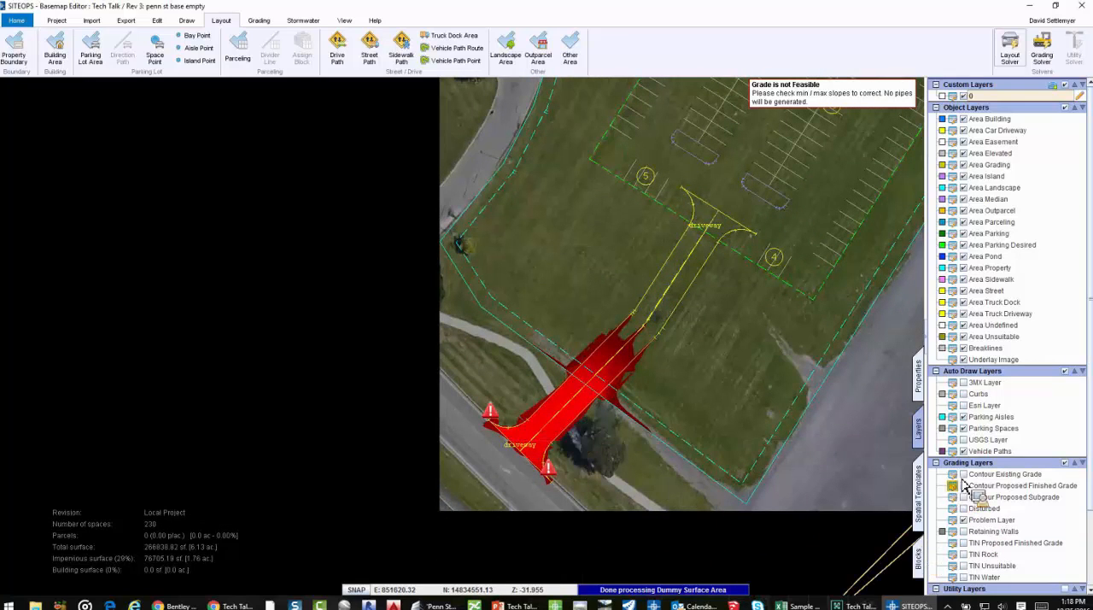
left_click(963, 474)
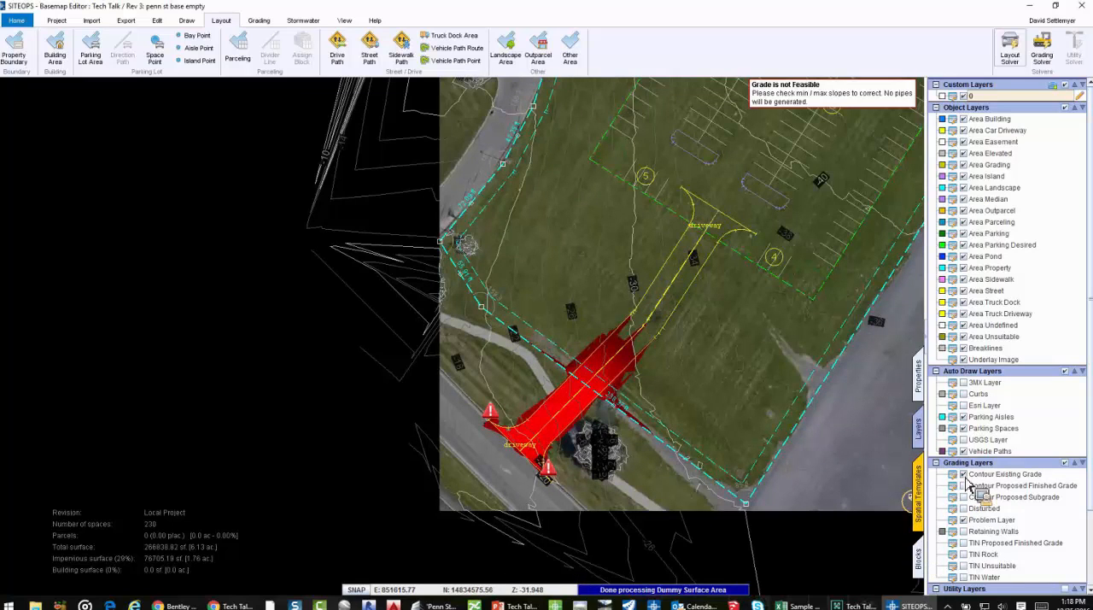
left_click(963, 474)
left_click(963, 519)
Select the driveway segment between the road and its bend, and turn off Crowning Flexible in its grading settings
left_click(918, 493)
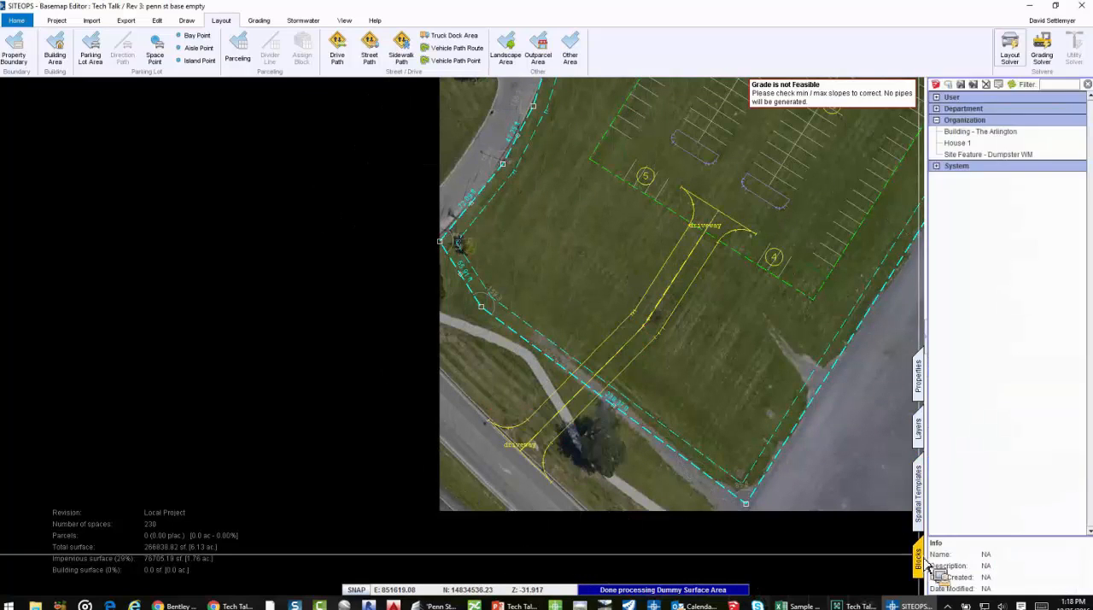
left_click(524, 453)
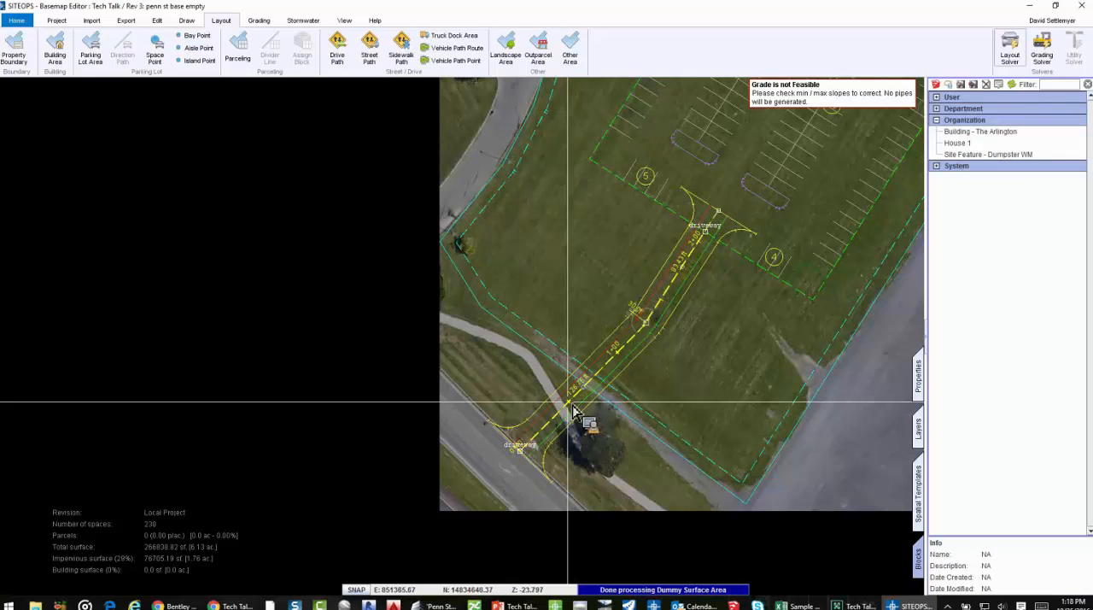
left_click(638, 454)
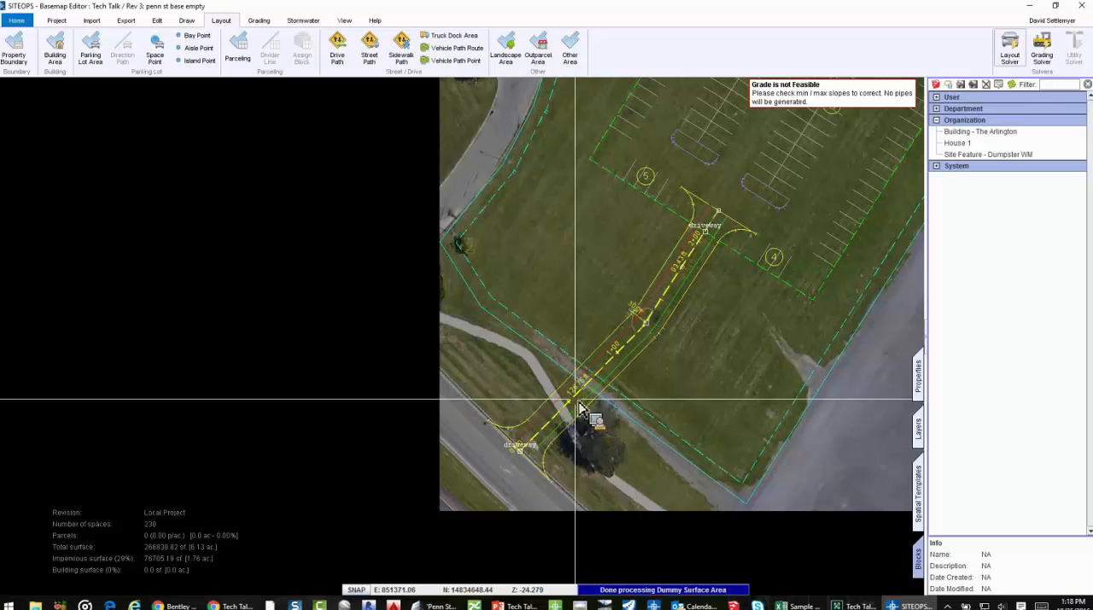
left_click(584, 388)
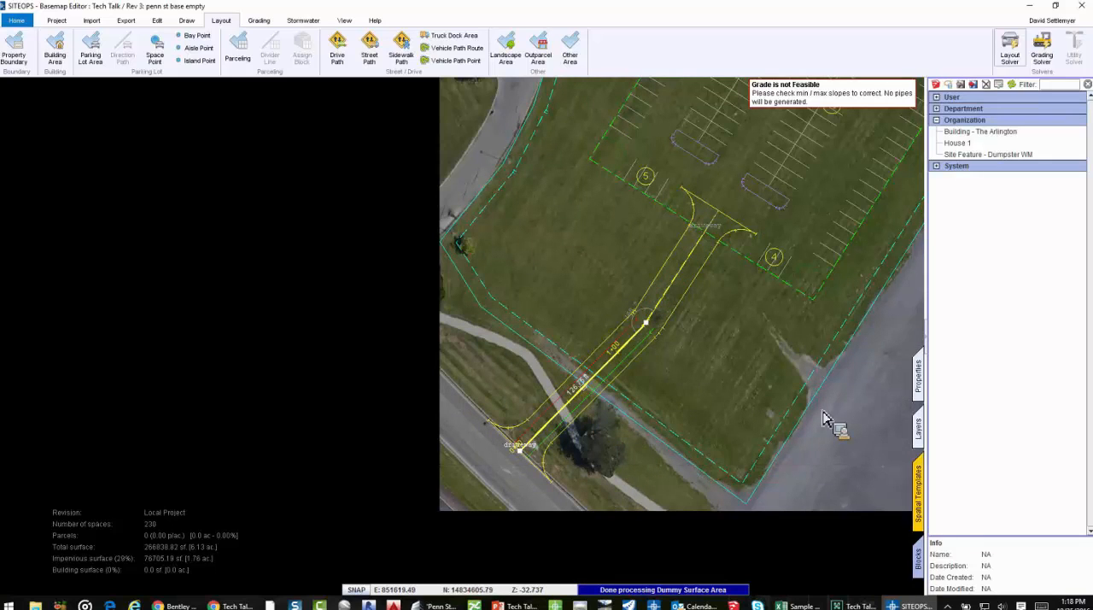
left_click(918, 388)
scroll(952, 426, "down", 2)
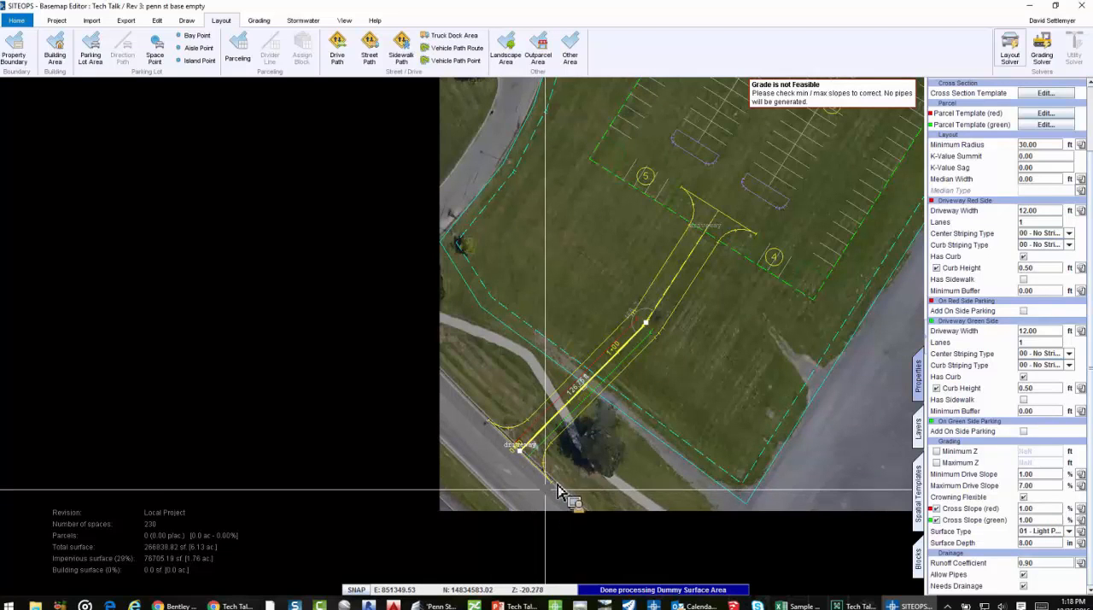
left_click(1023, 497)
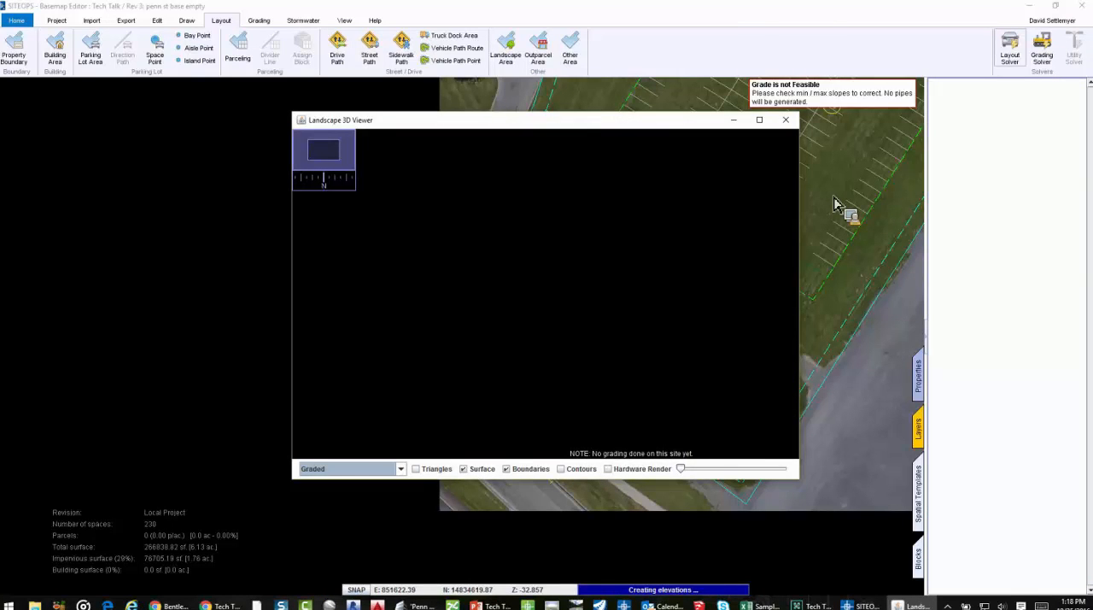
Close the 3D viewer and review the parking lot and driveway layout across the whole site
left_click(791, 125)
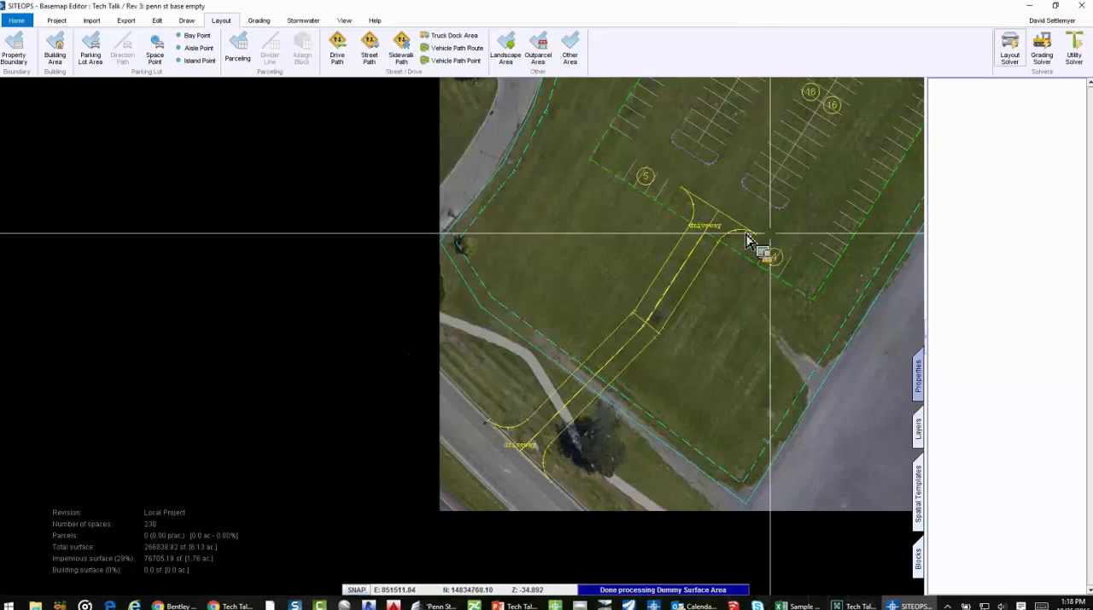
scroll(717, 242, "down", 2)
middle_click_drag(800, 252, 564, 413)
scroll(564, 413, "down", 1)
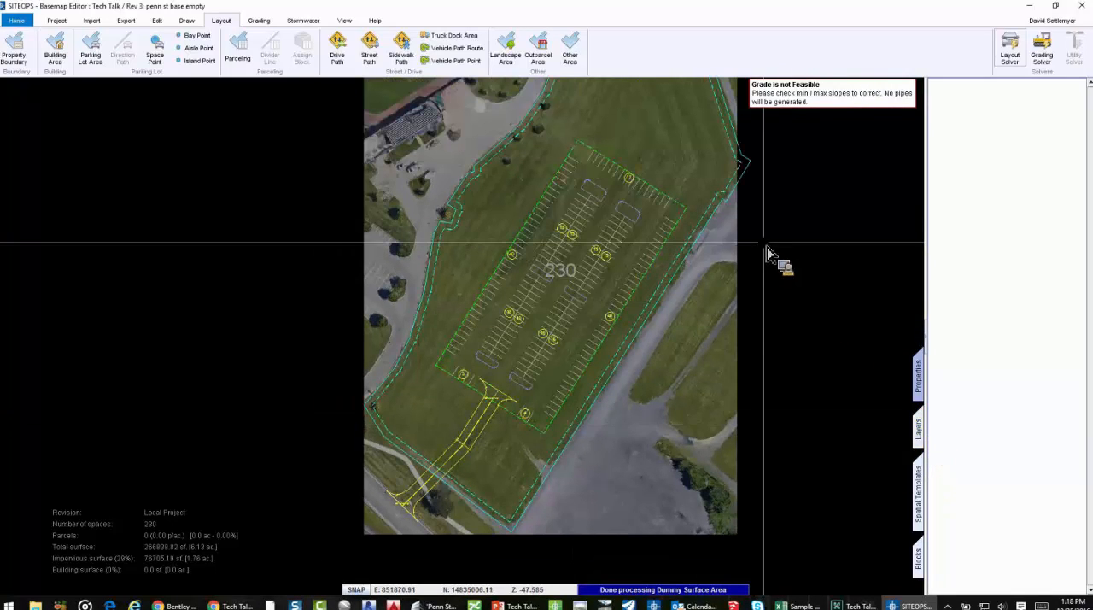
middle_click_drag(767, 254, 748, 339)
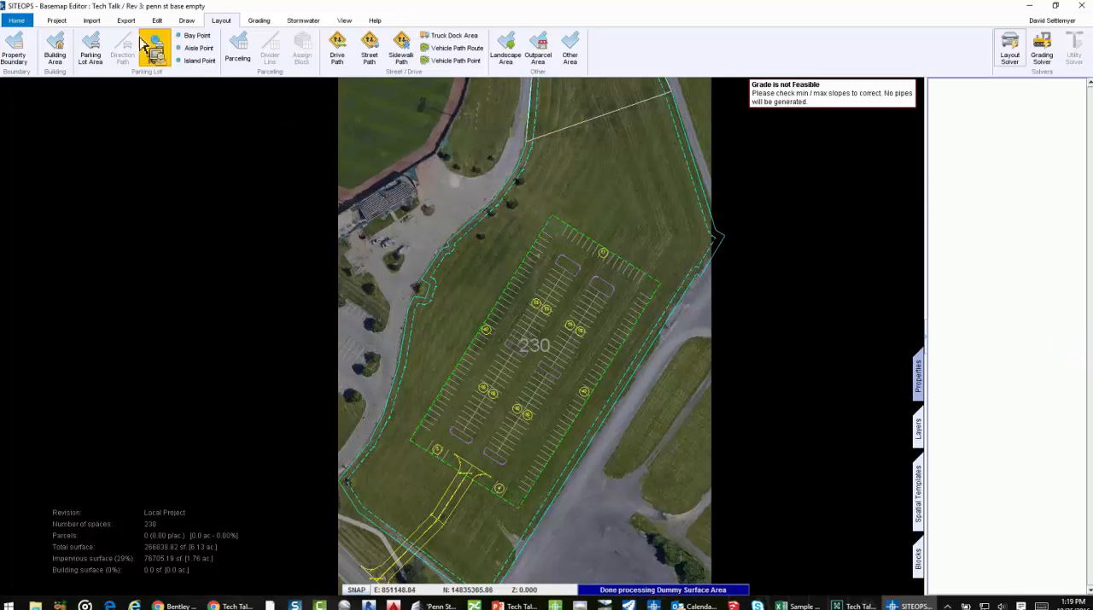
Open Geolocate, survey the map around Medlar Field, switch it to aerial imagery, and select the location
left_click(92, 19)
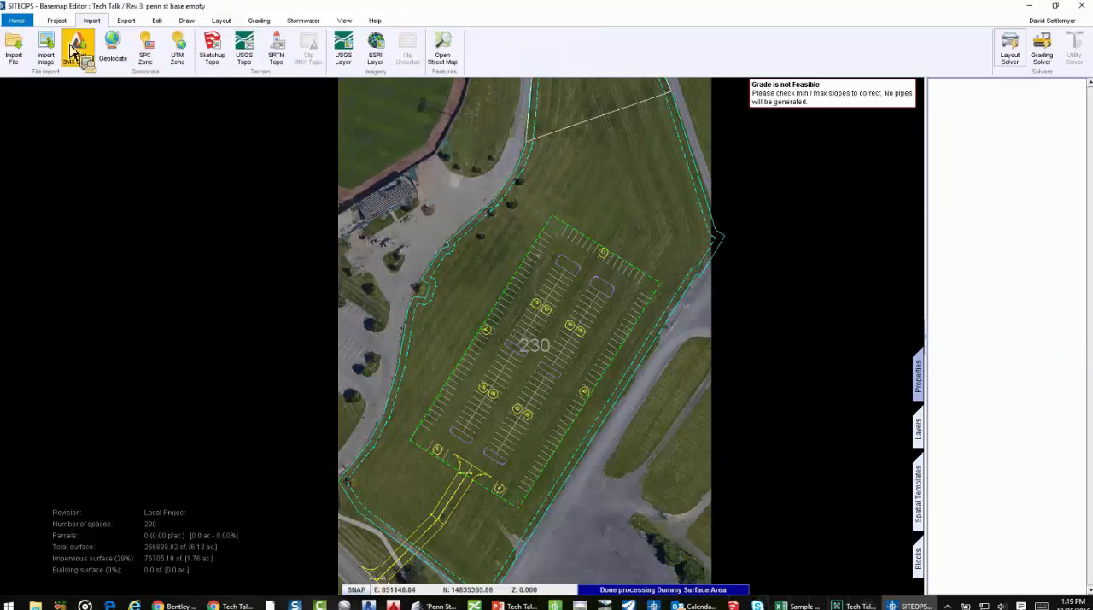
left_click(24, 61)
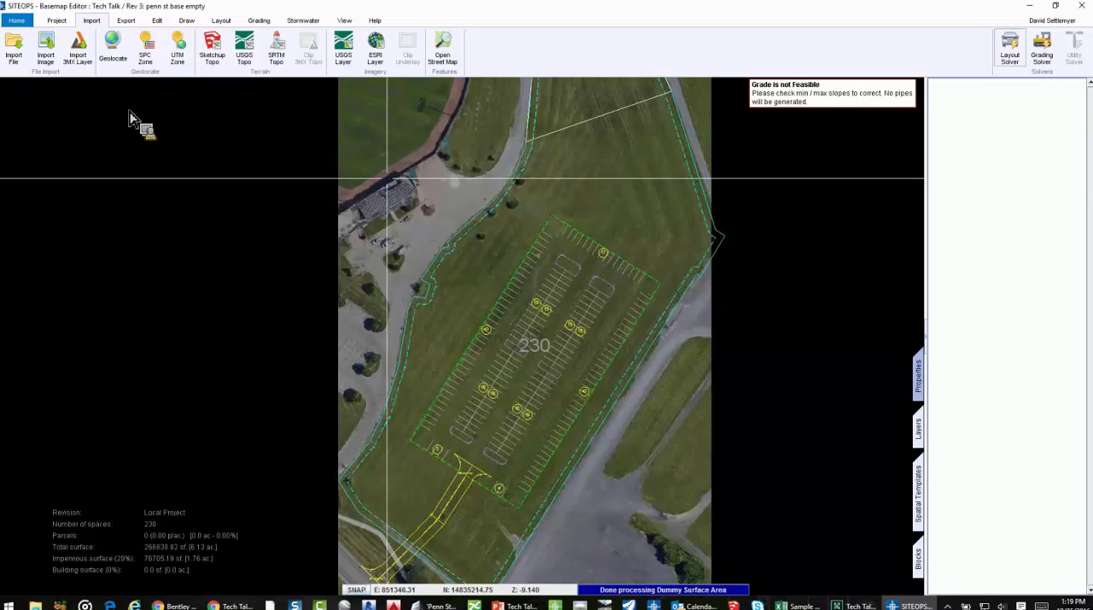
left_click(114, 67)
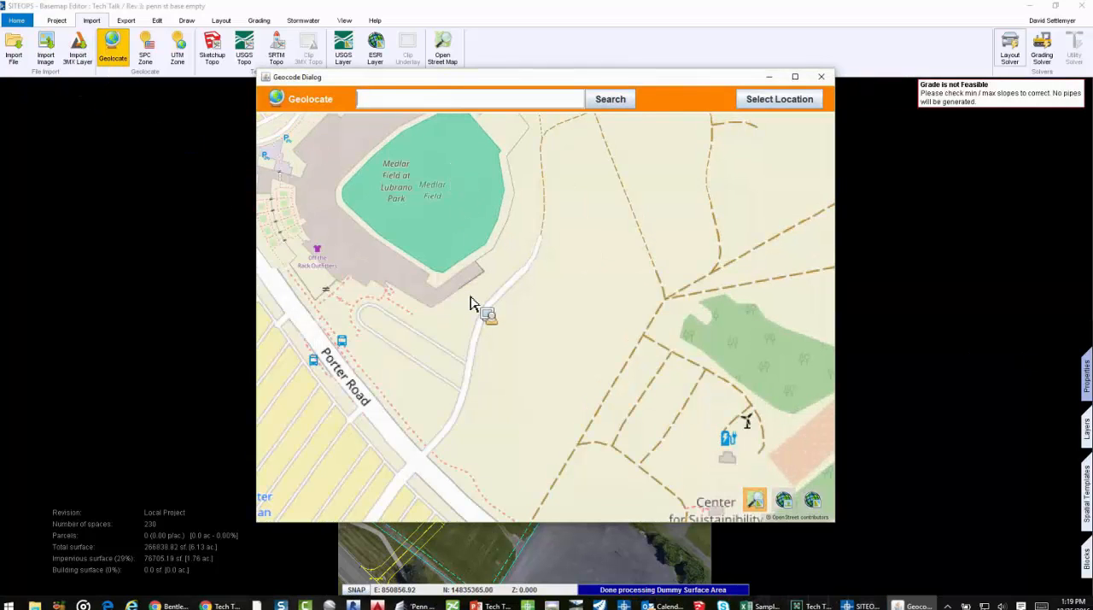
scroll(475, 307, "down", 2)
left_click_drag(494, 291, 574, 284)
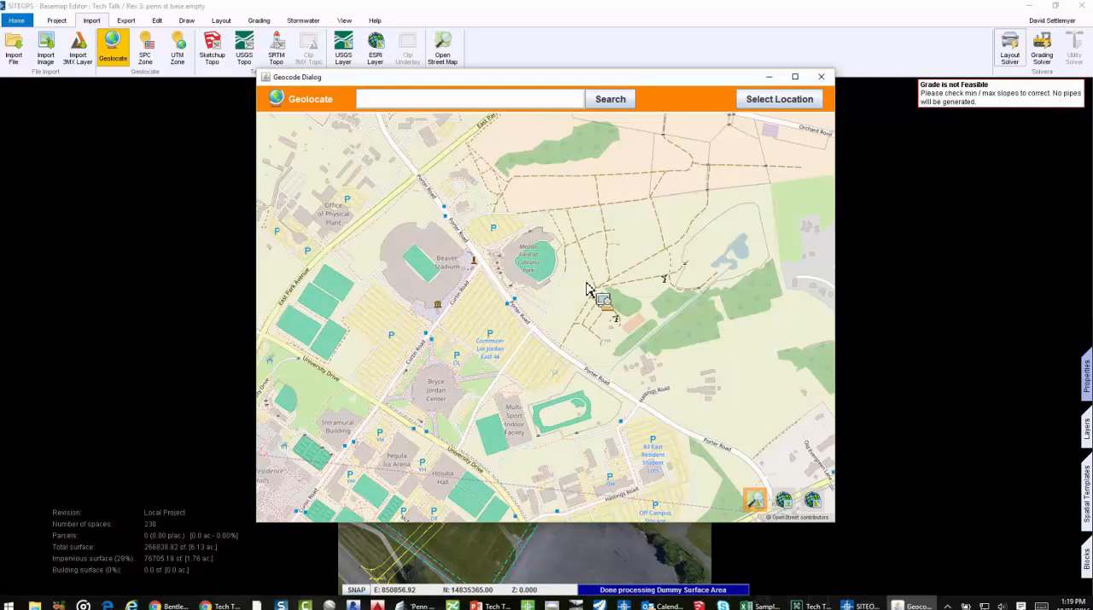
scroll(592, 296, "up", 2)
left_click(783, 500)
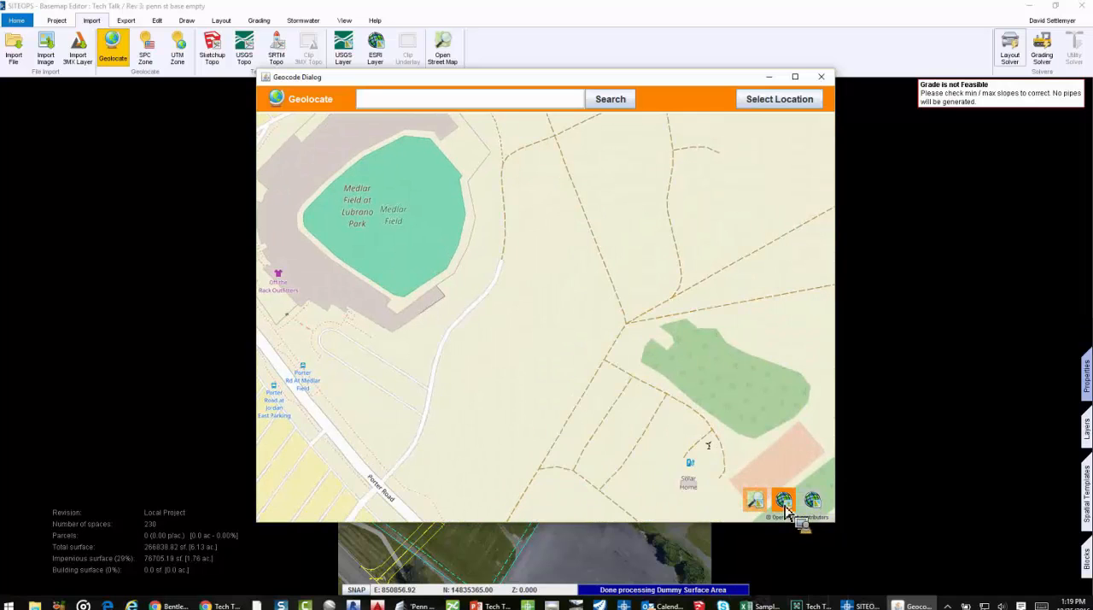
left_click(788, 505)
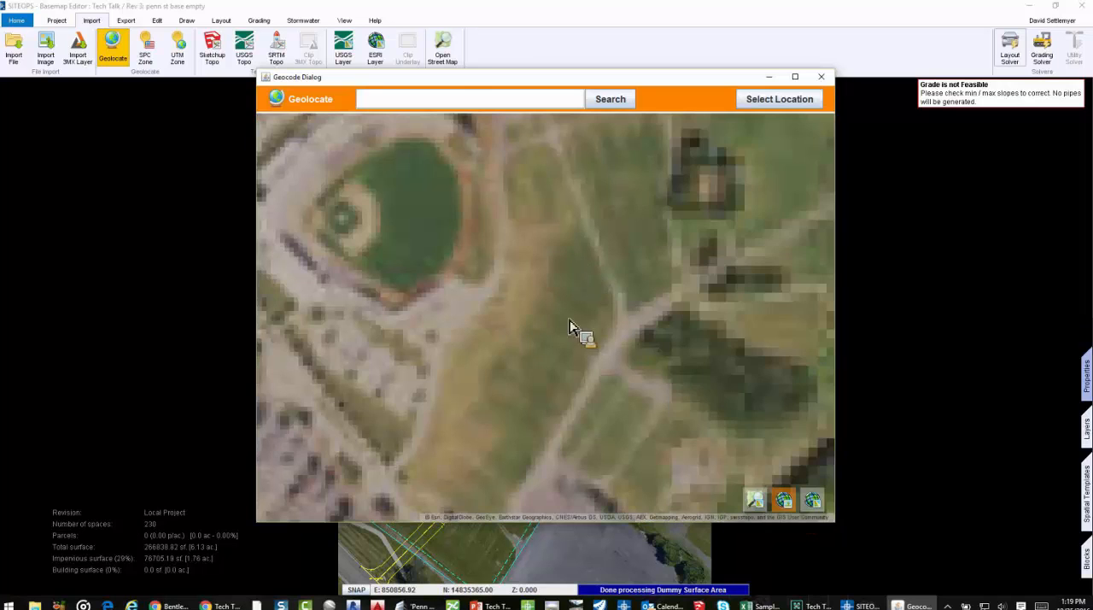
scroll(610, 262, "down", 1)
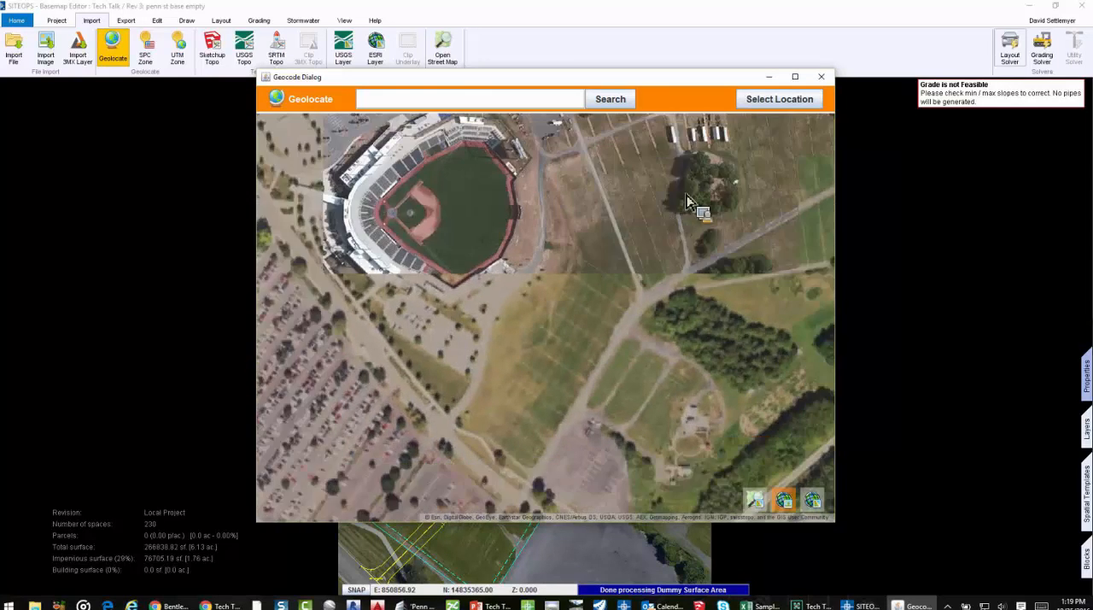
left_click(790, 95)
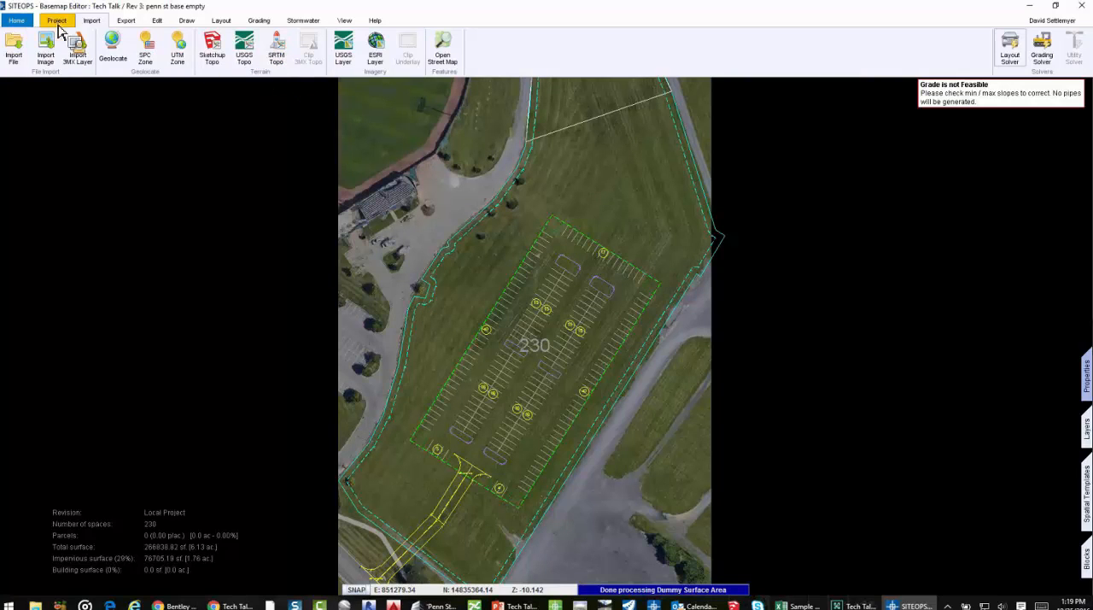
Open revision 2, Penn st base, of the Tech Talk project without saving the current revision
left_click(57, 20)
left_click(16, 62)
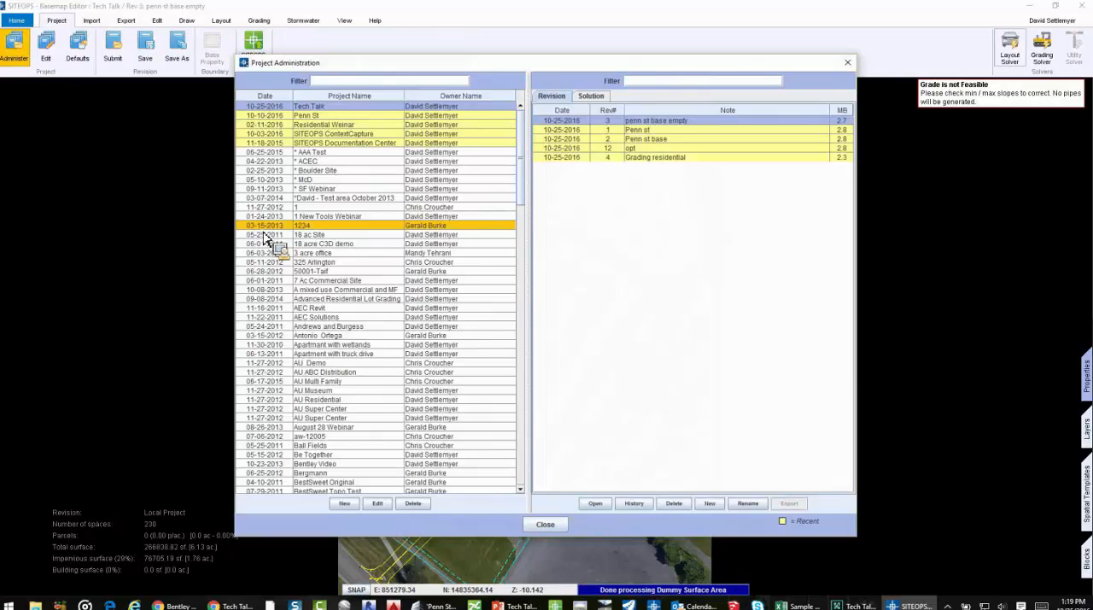
left_click(673, 140)
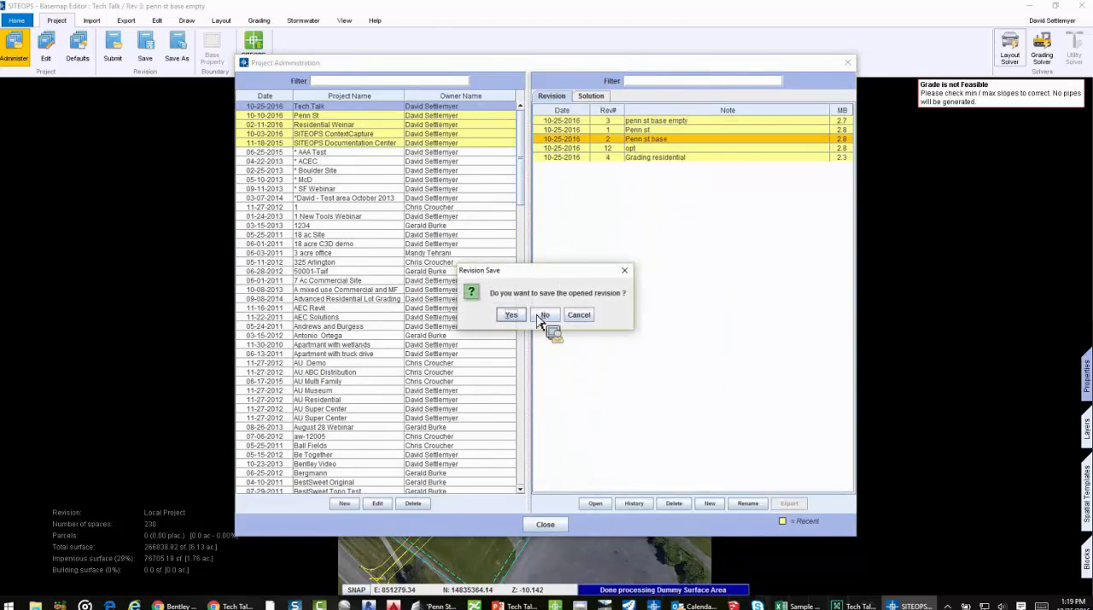
left_click(541, 314)
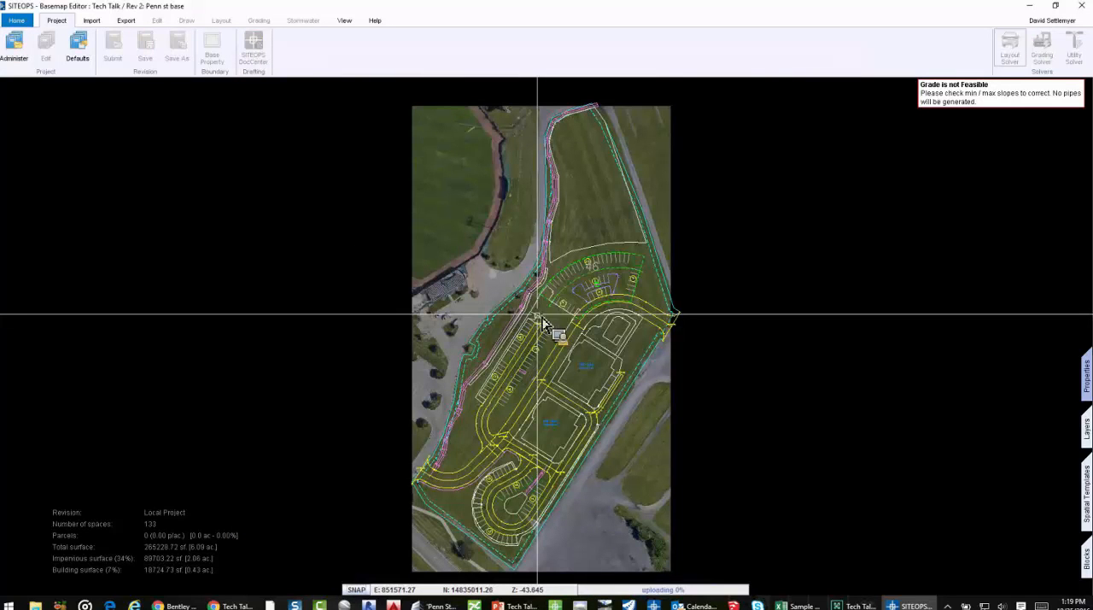
Examine the revision's two buildings, connecting driveways and parking areas from the southern loop to the curved northern lot
scroll(478, 378, "up", 2)
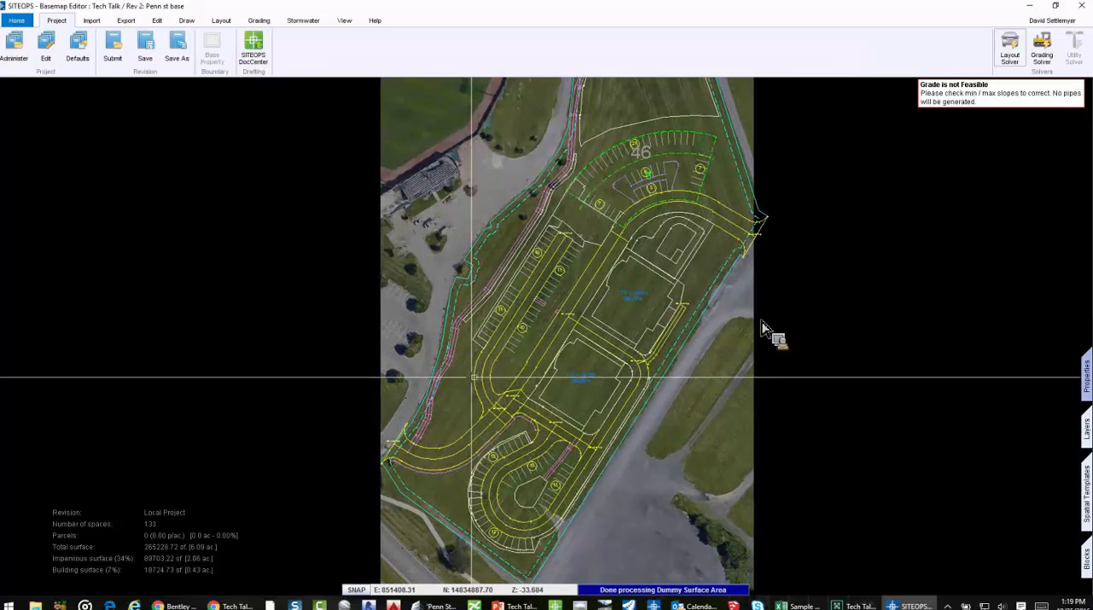
left_click(558, 392)
scroll(558, 392, "up", 2)
scroll(631, 352, "up", 1)
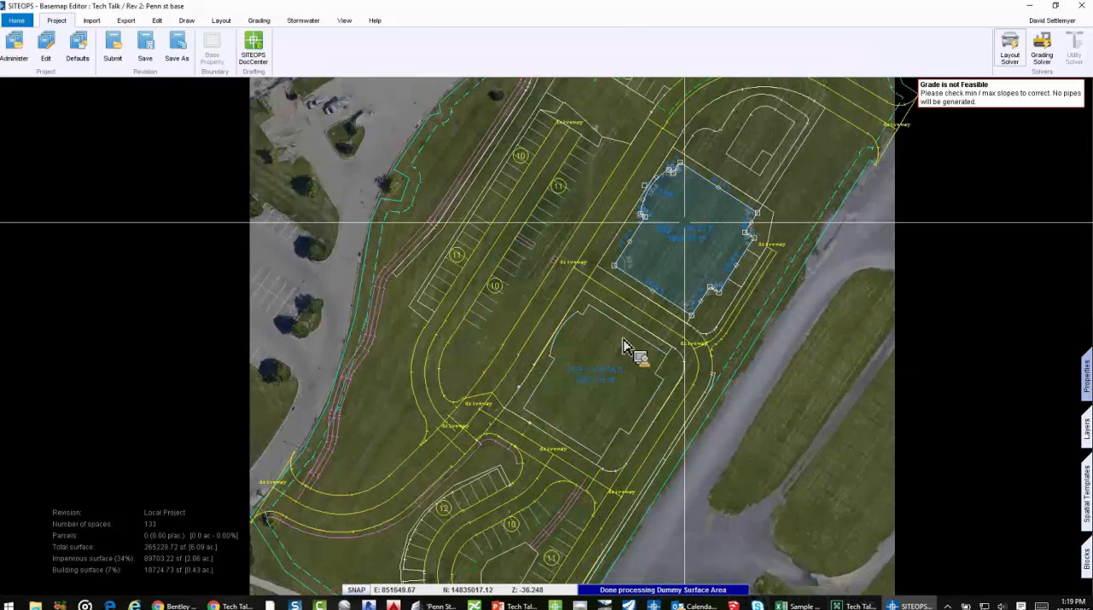
scroll(590, 492, "up", 1)
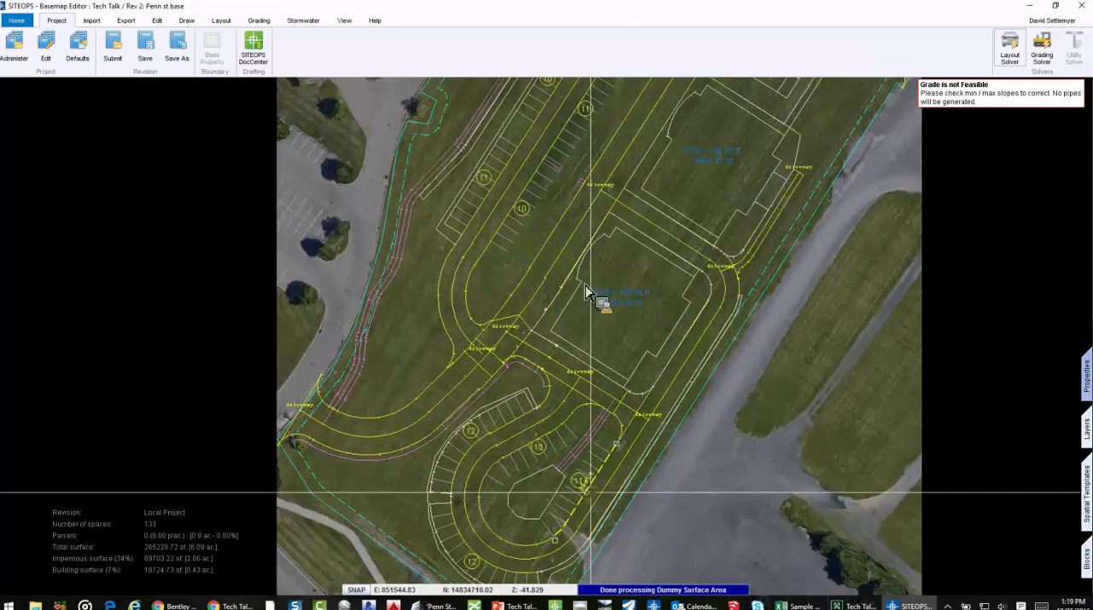
middle_click_drag(534, 168, 392, 463)
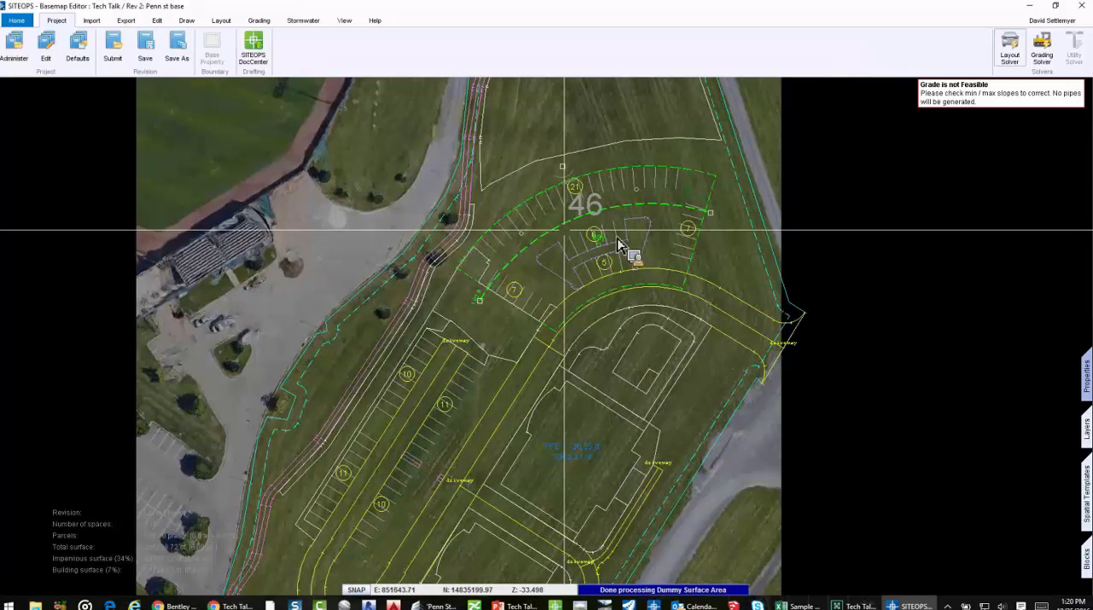
Examine the properties of the small notched area north of the upper building, including the Link Height of all its sides
left_click(649, 352)
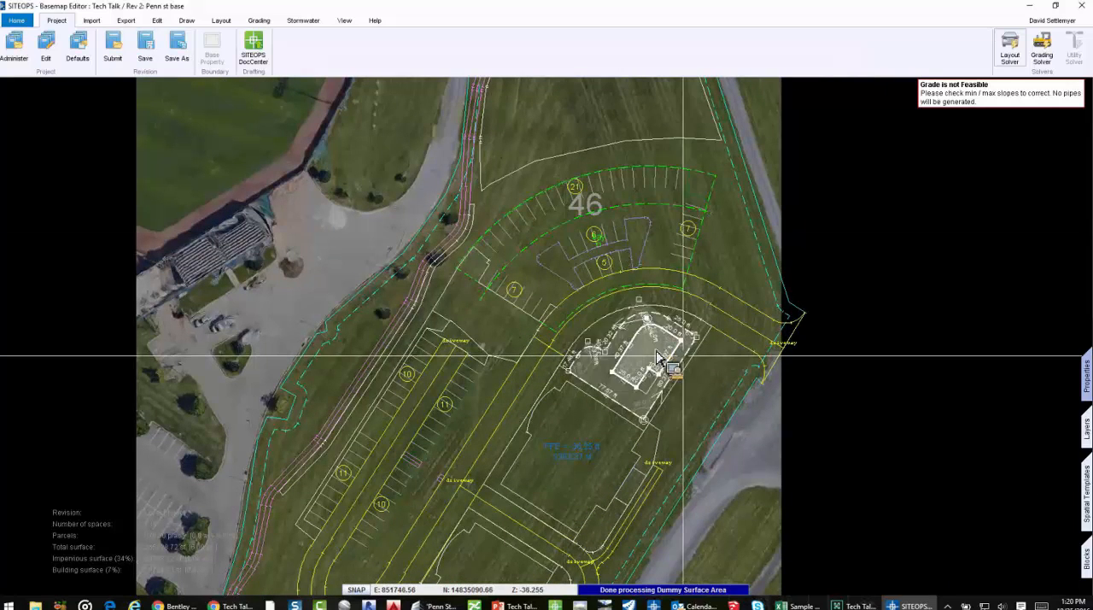
left_click(1086, 384)
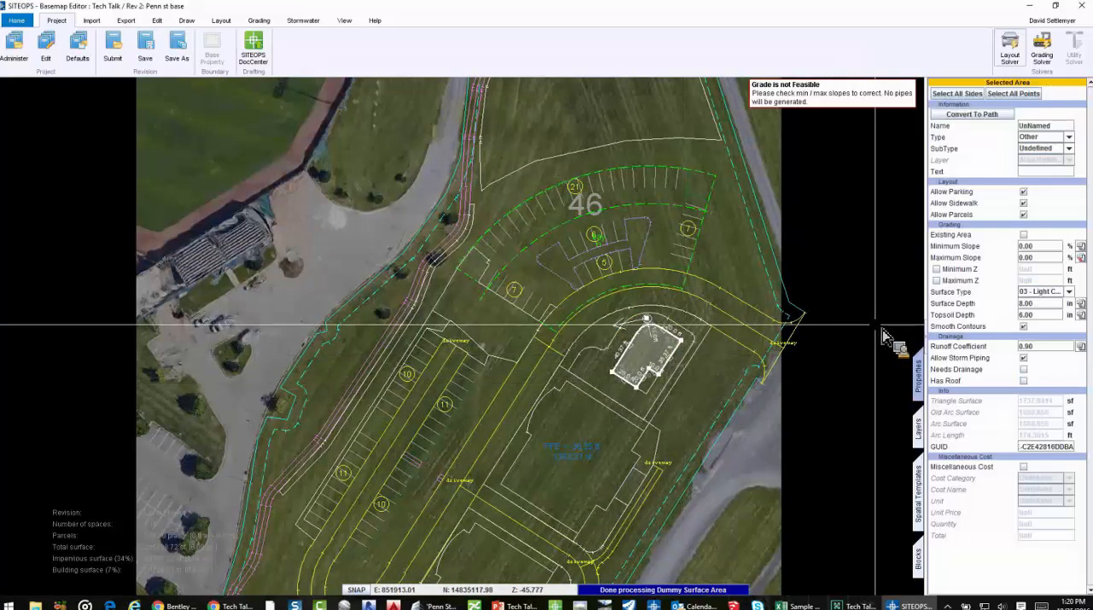
scroll(654, 352, "up", 3)
scroll(656, 359, "up", 1)
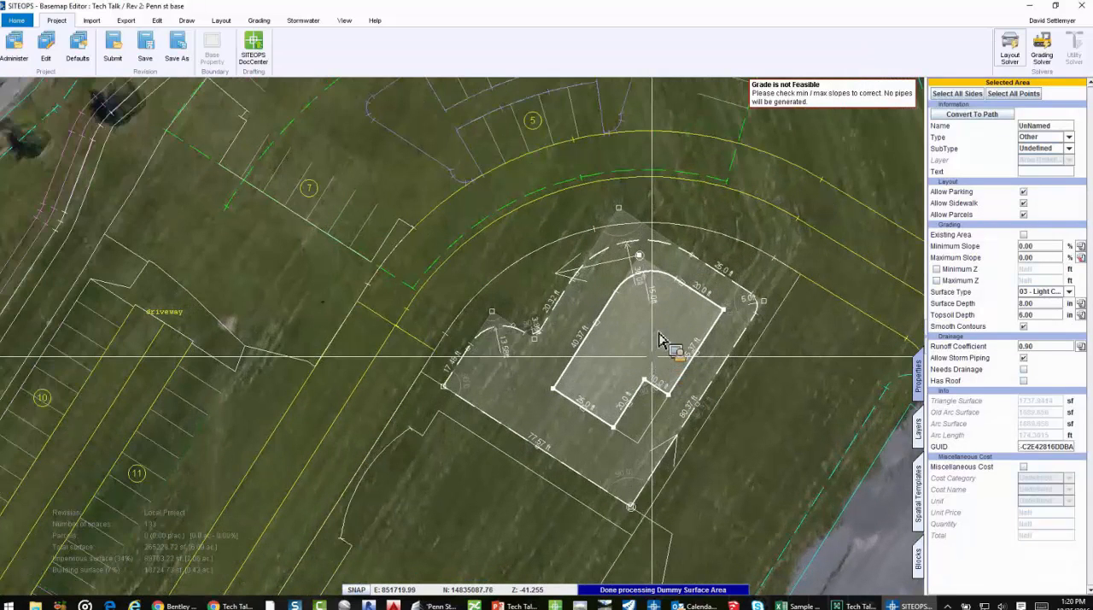
scroll(659, 339, "up", 2)
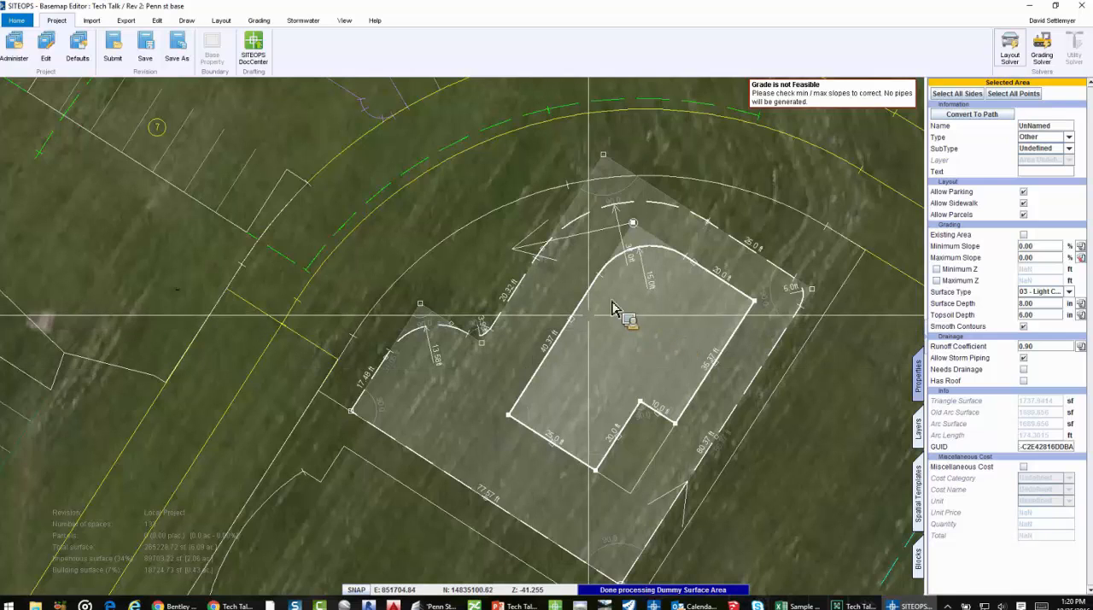
left_click(715, 367)
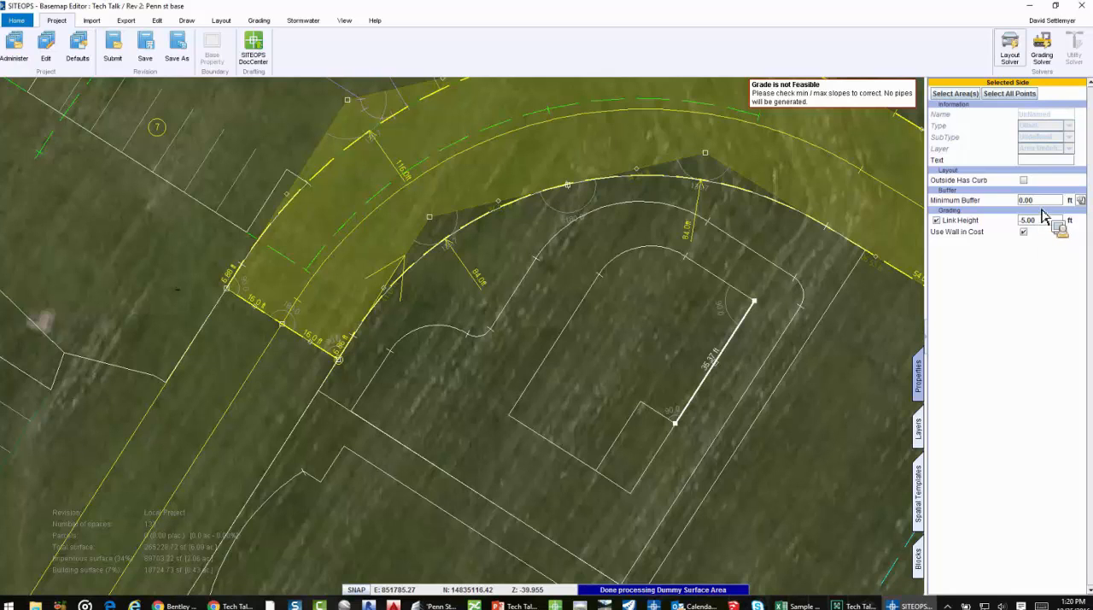
left_click(751, 289)
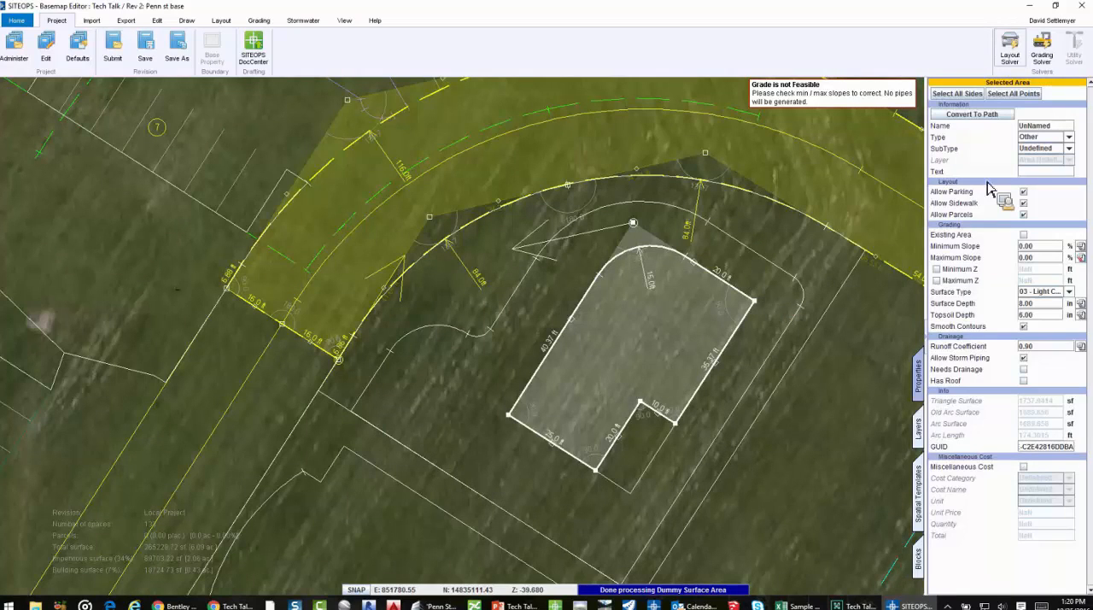
left_click(957, 94)
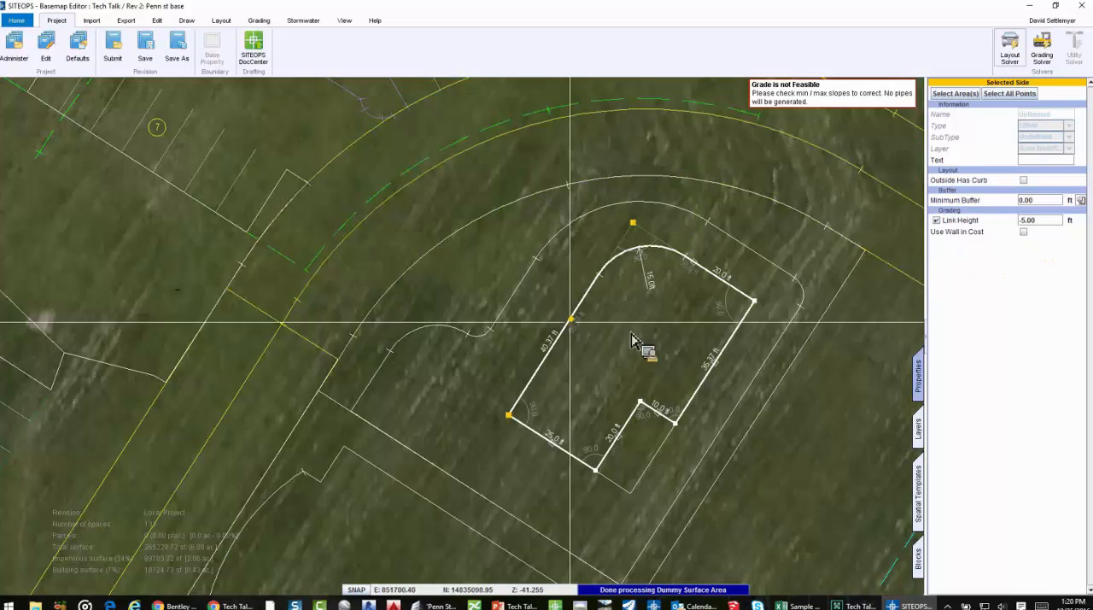
Inspect the Link Height setting of the long side running beside the western sidewalk and parking bays
scroll(632, 350, "down", 4)
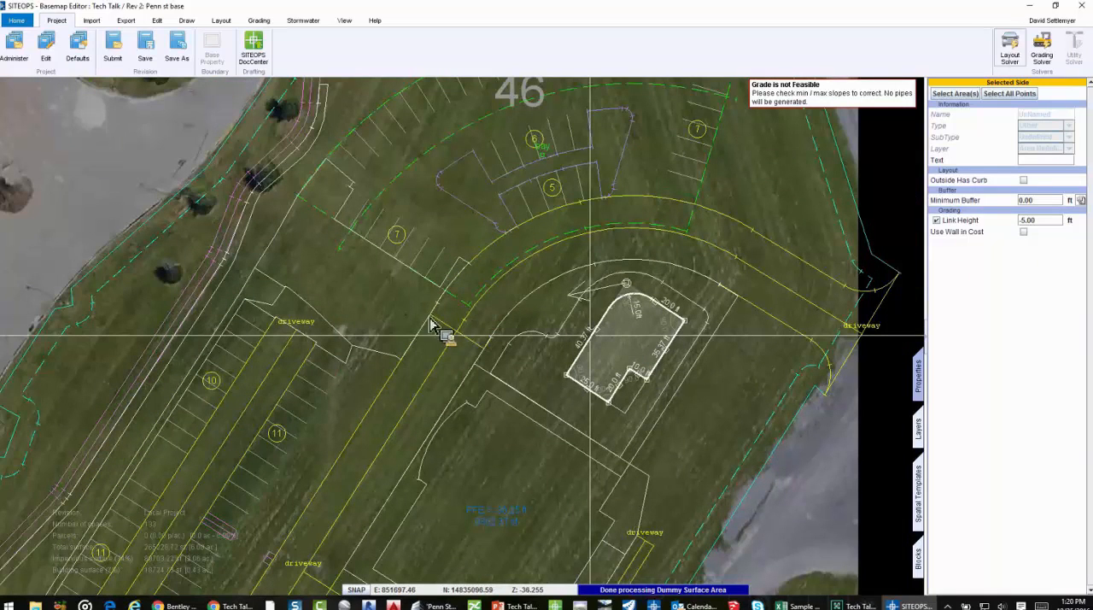
scroll(389, 270, "up", 3)
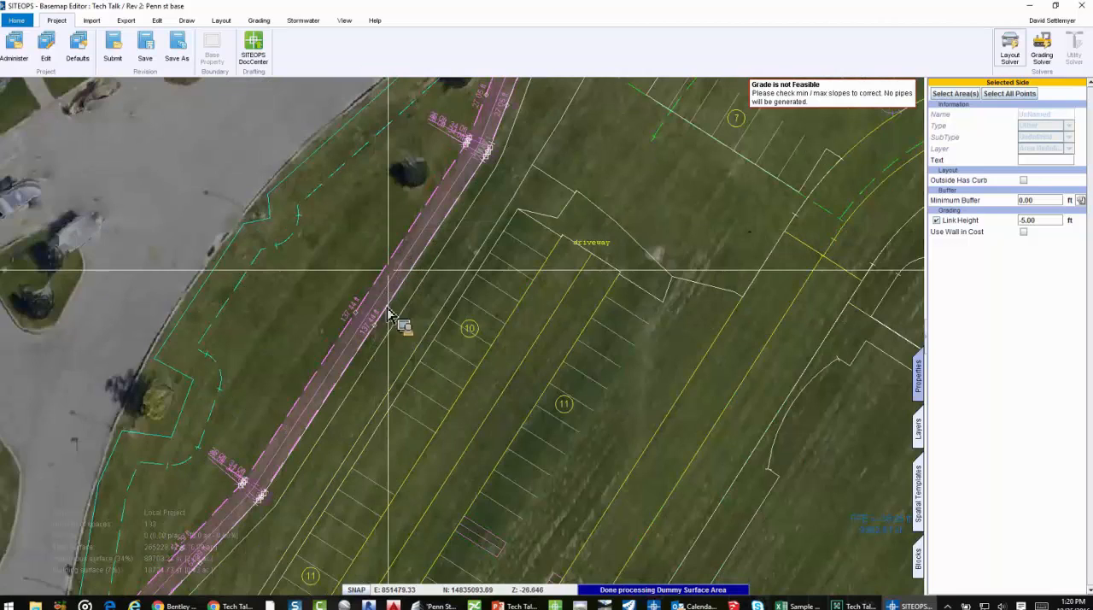
scroll(394, 347, "up", 3)
left_click(394, 357)
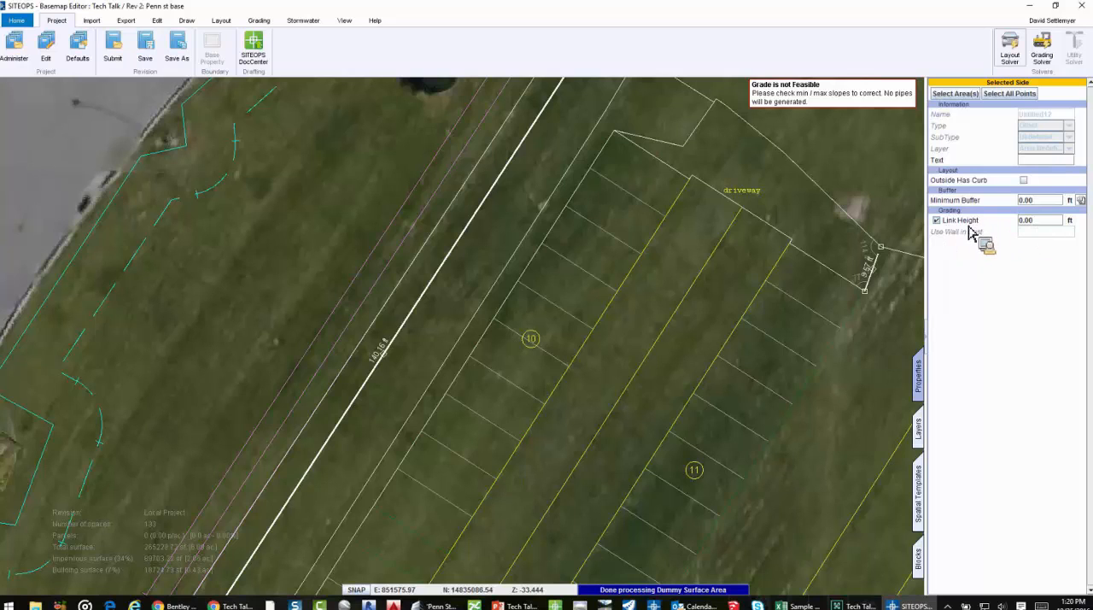
Run the layout and grading solvers and inspect the graded site in 3D, focusing on the western parking lot and upper building
left_click(1009, 46)
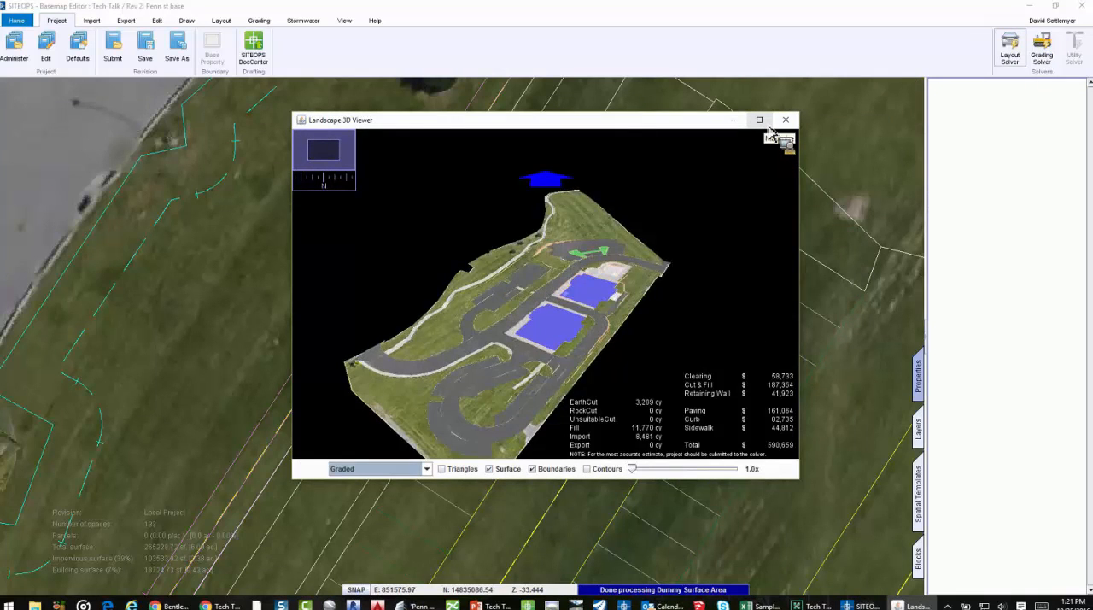
left_click(759, 121)
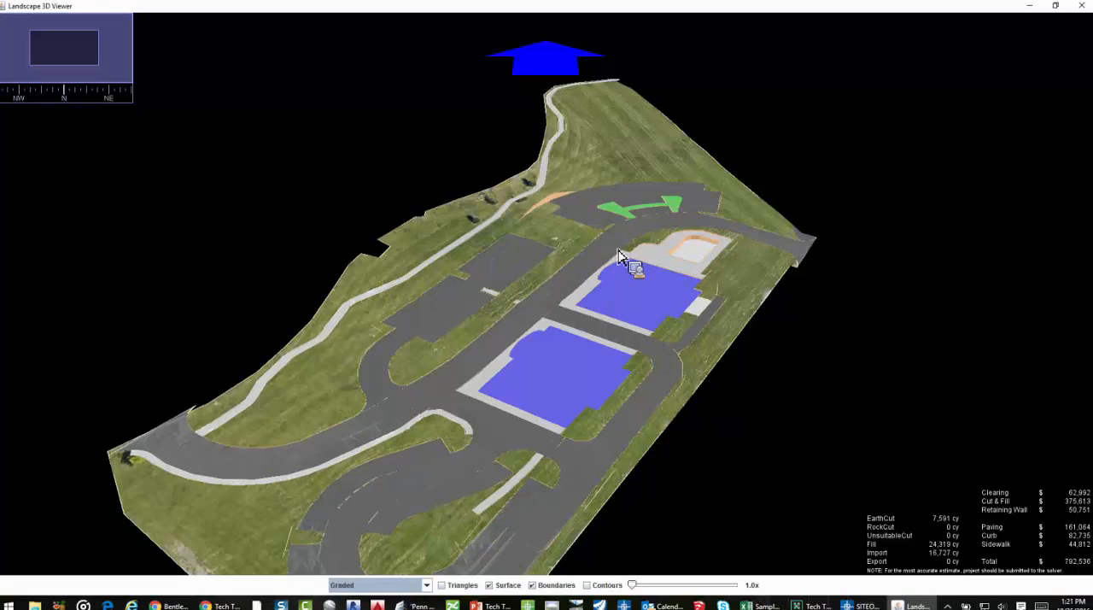
left_click_drag(568, 250, 526, 224)
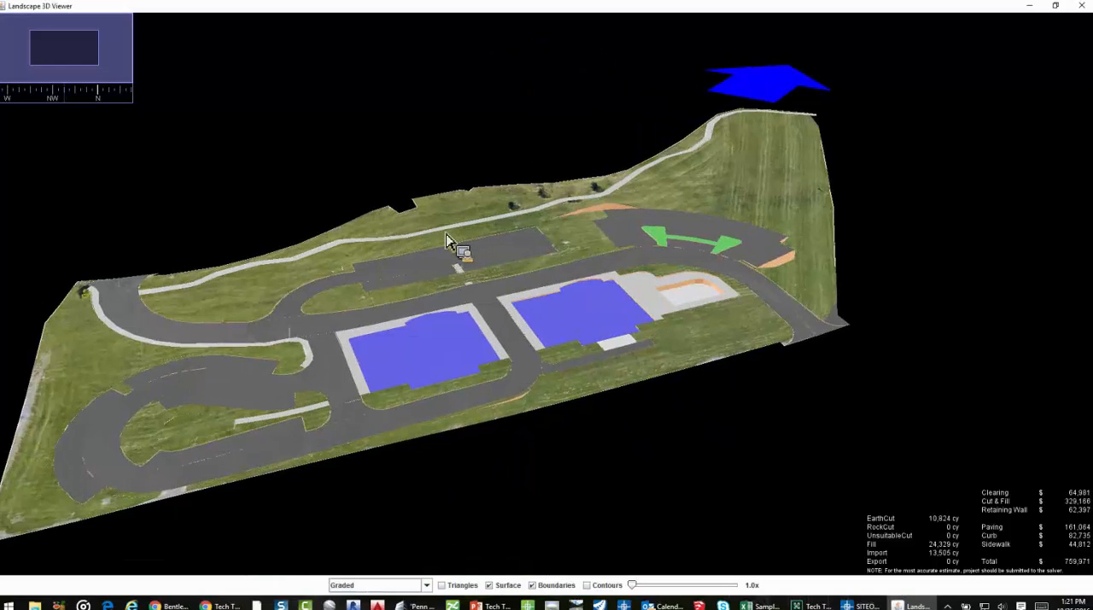
scroll(453, 241, "up", 5)
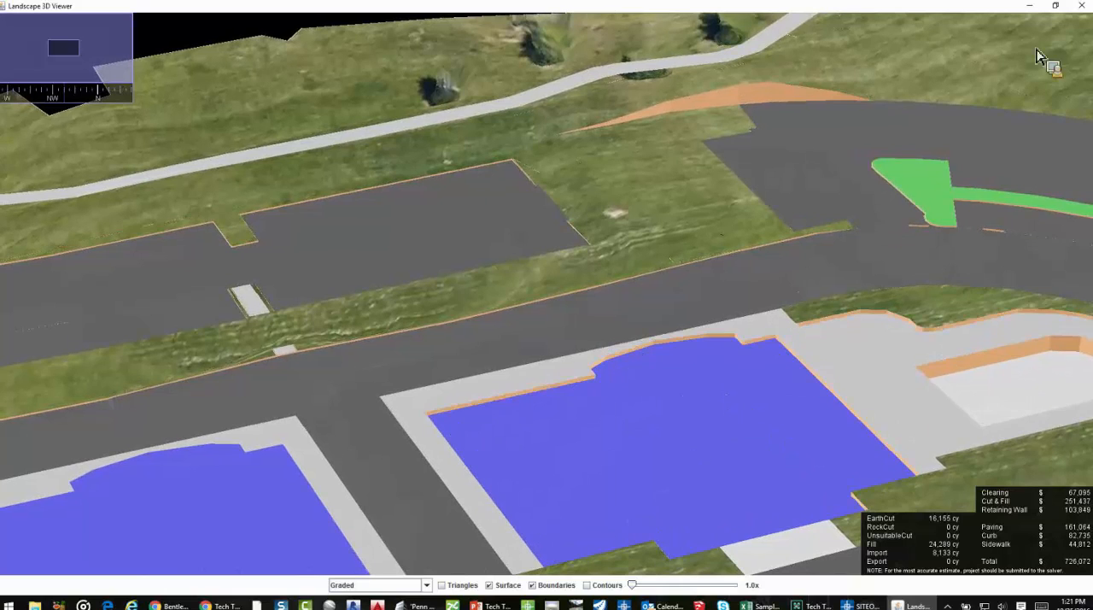
left_click(1079, 8)
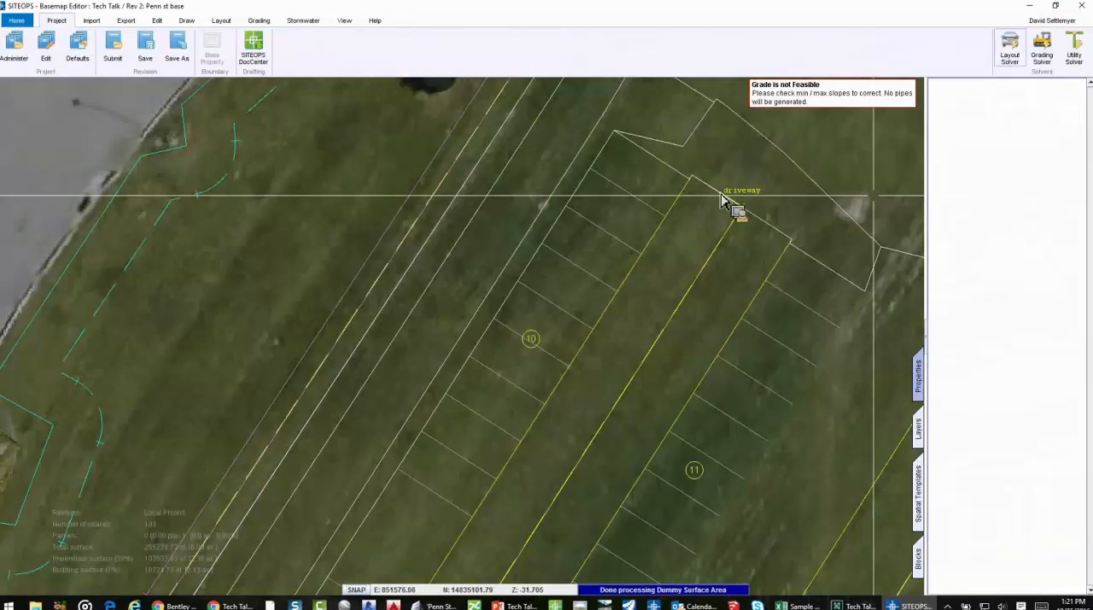
Display the Problem Layer, examine the flagged areas around the western parking lot and upper building, and hide the layer again
scroll(741, 184, "down", 5)
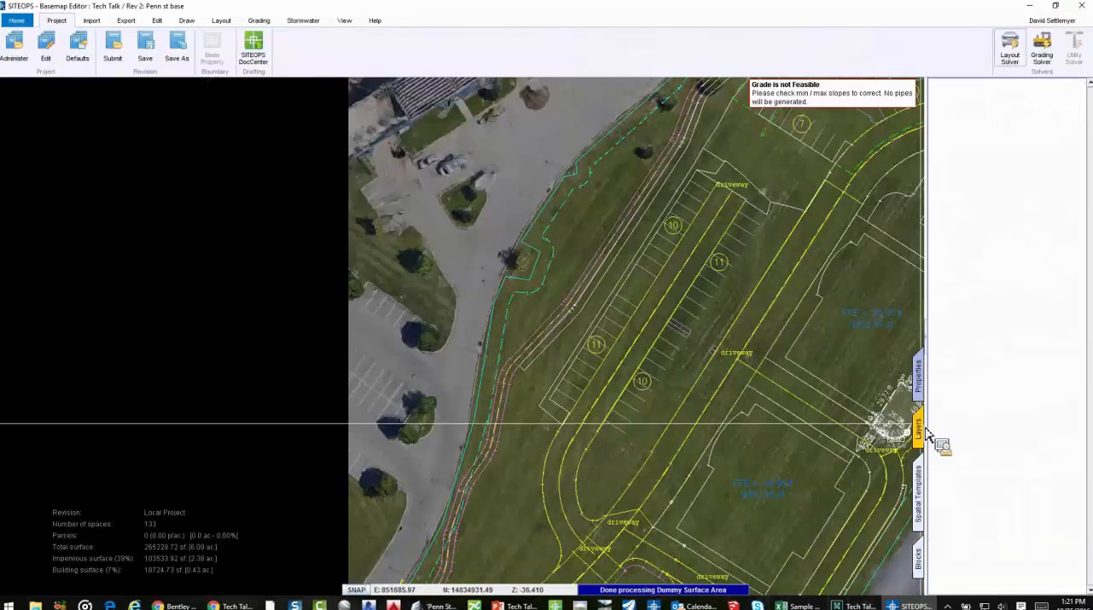
left_click(920, 430)
left_click(965, 519)
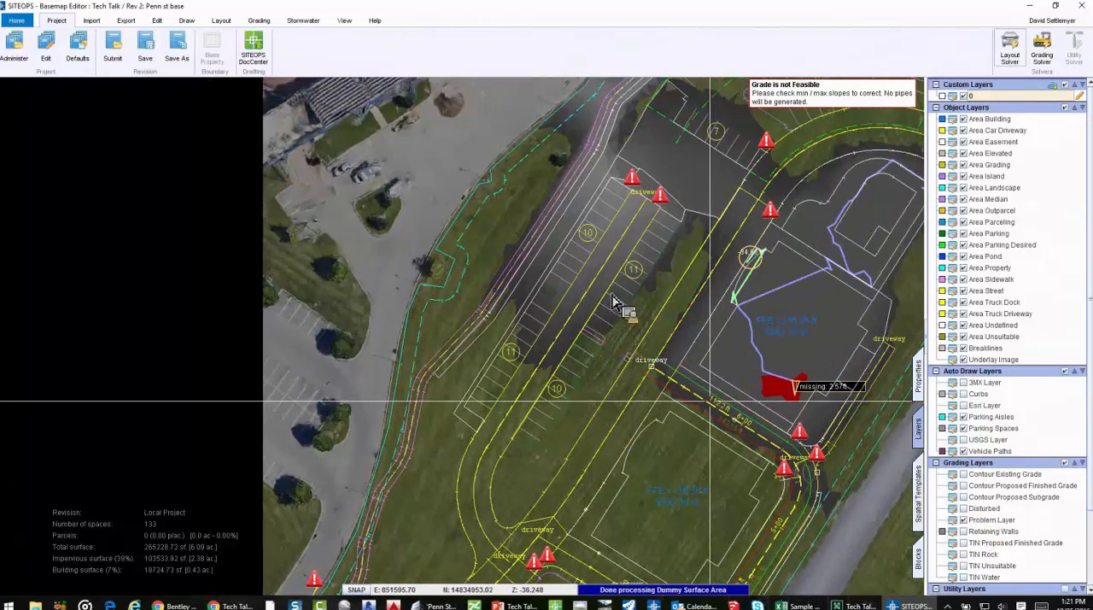
middle_click_drag(487, 178, 455, 196)
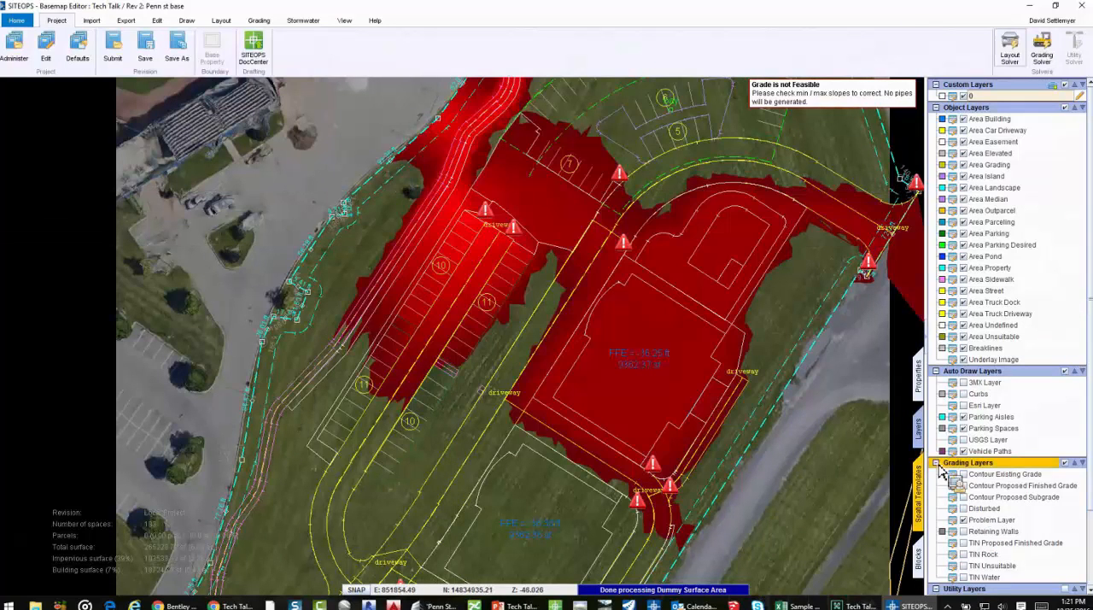
left_click(963, 519)
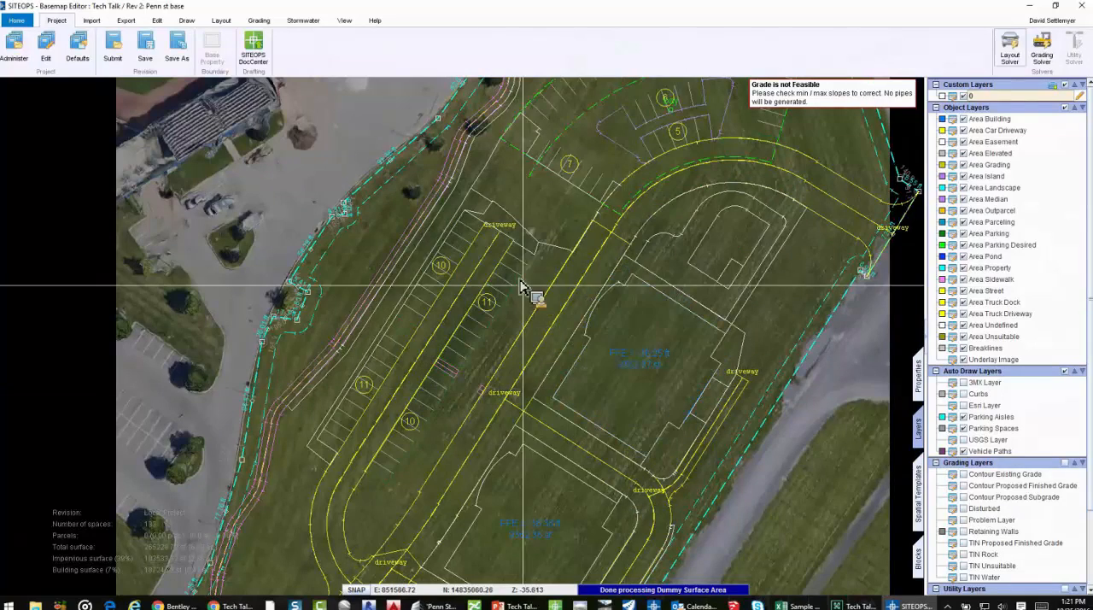
Chain the sides running along the eastern edge of the western sidewalk and turn off their Link Height
scroll(426, 260, "up", 3)
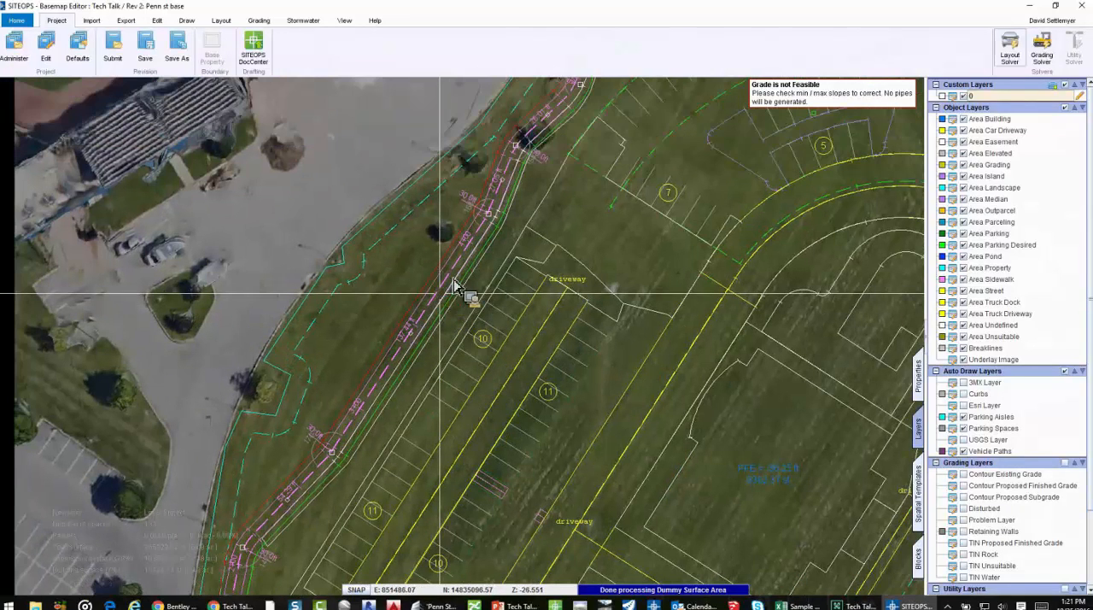
scroll(512, 235, "down", 1)
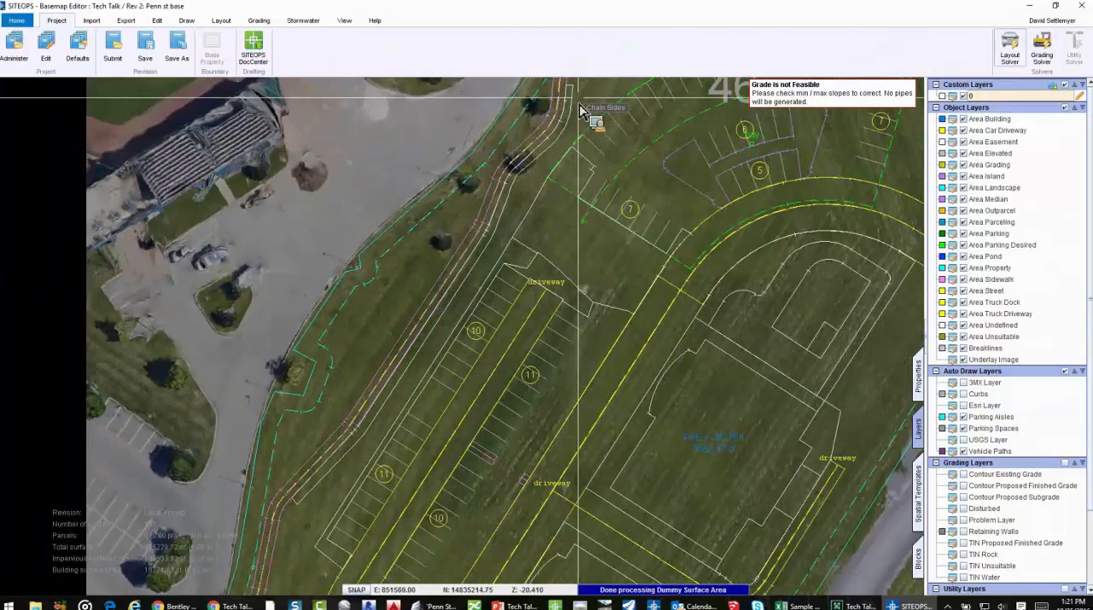
left_click(576, 104)
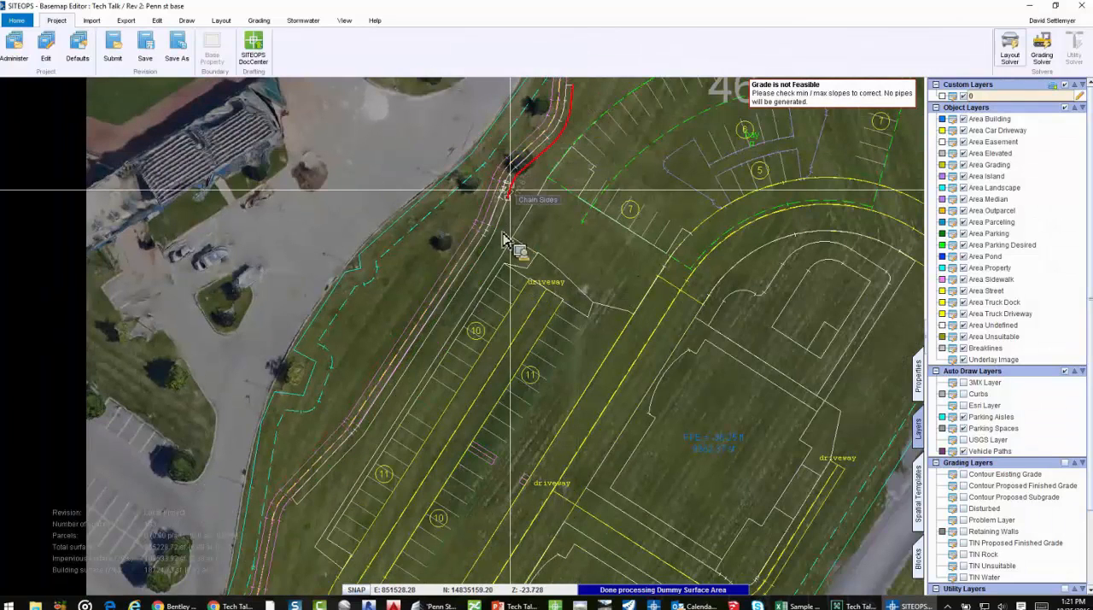
right_click(348, 464)
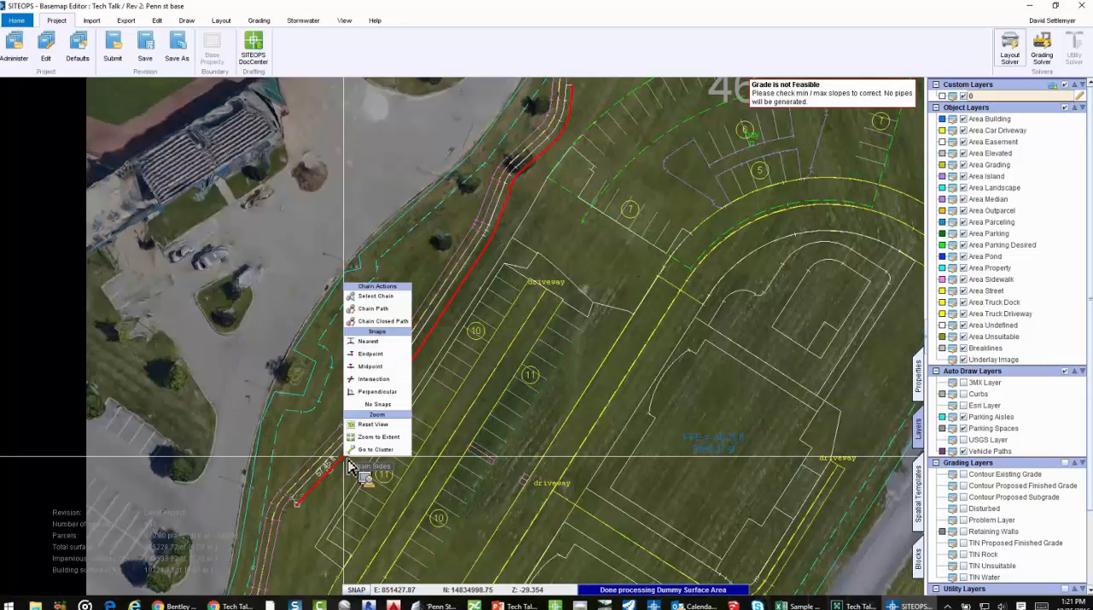
left_click(391, 295)
left_click(918, 375)
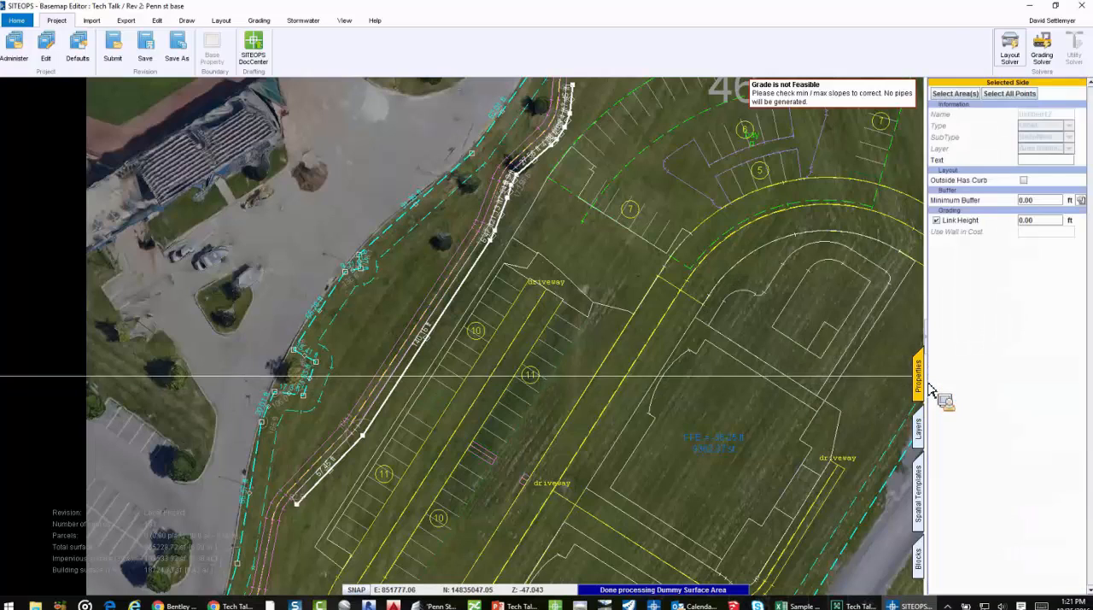
left_click(978, 223)
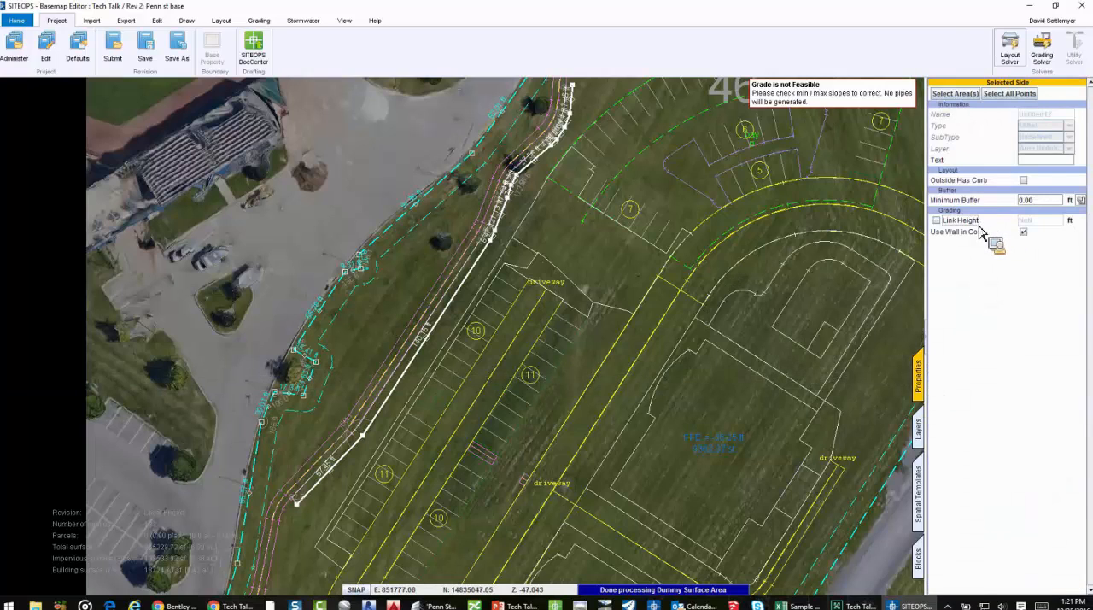
Chain the outer sides along the western edge of the long parking lot, including its end jogs, and turn off their Link Height
right_click(498, 249)
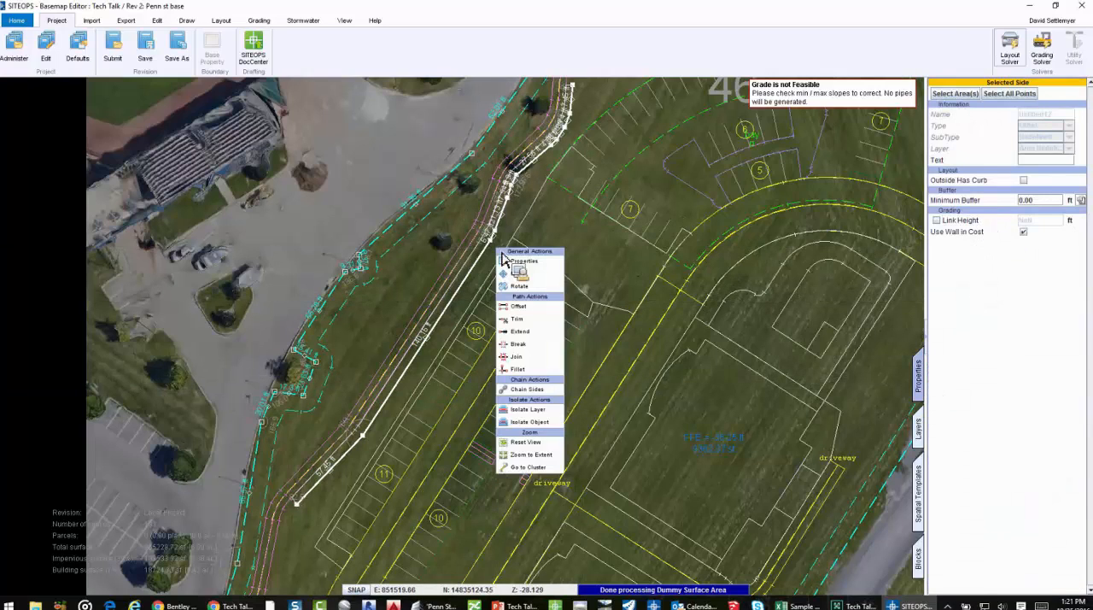
left_click(540, 330)
right_click(504, 237)
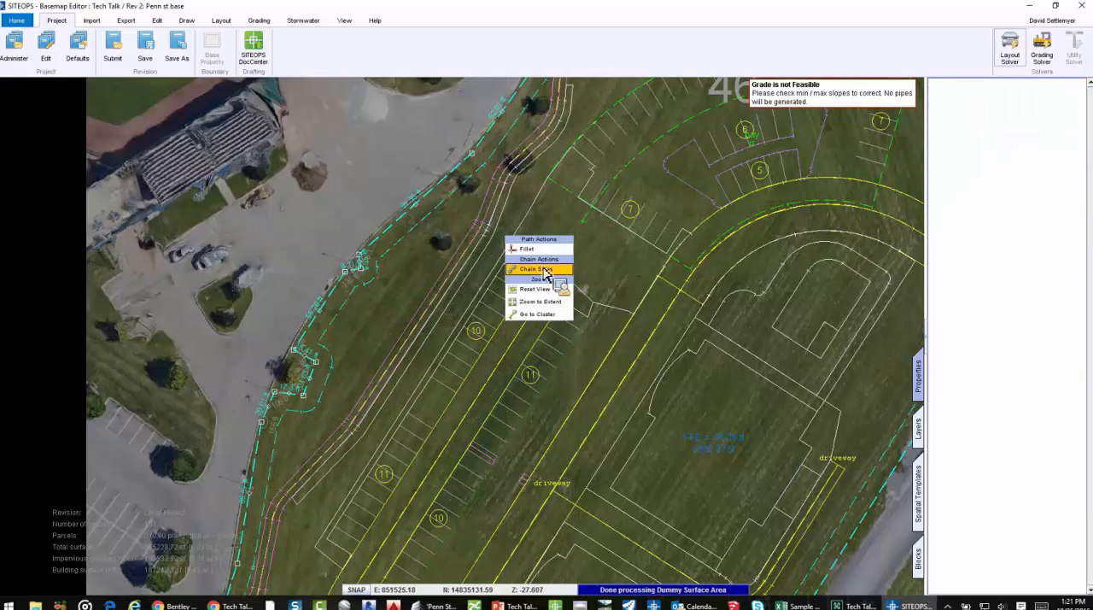
left_click(538, 269)
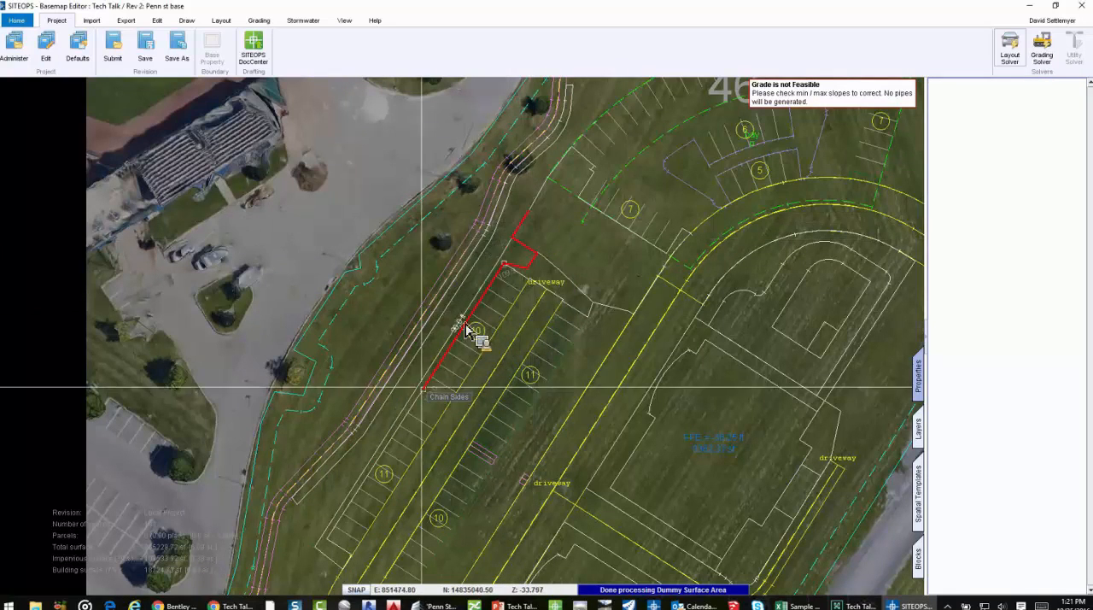
right_click(322, 556)
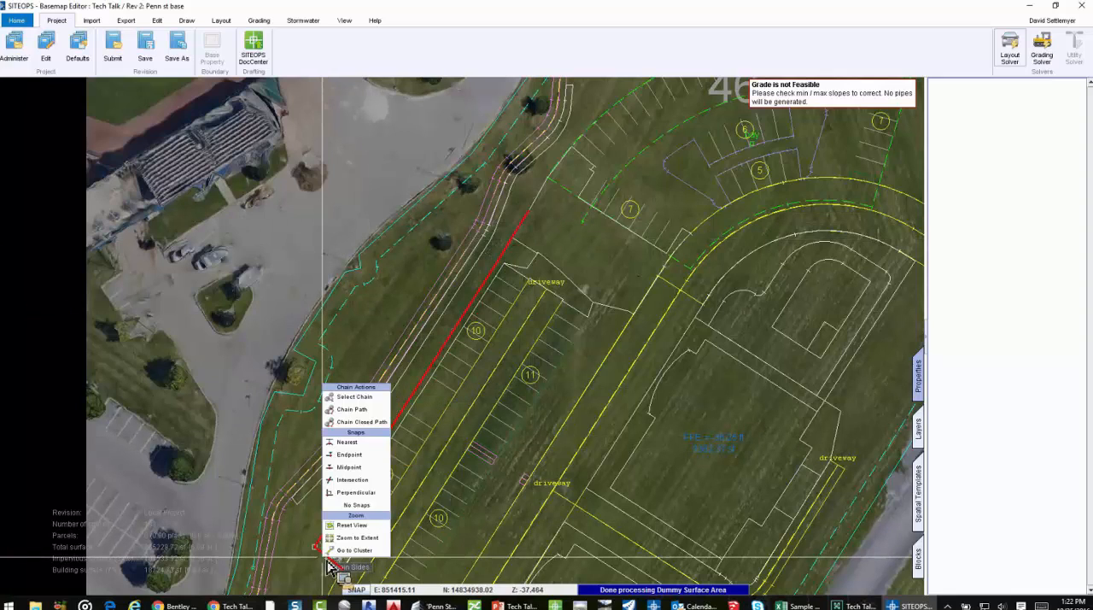
left_click(364, 399)
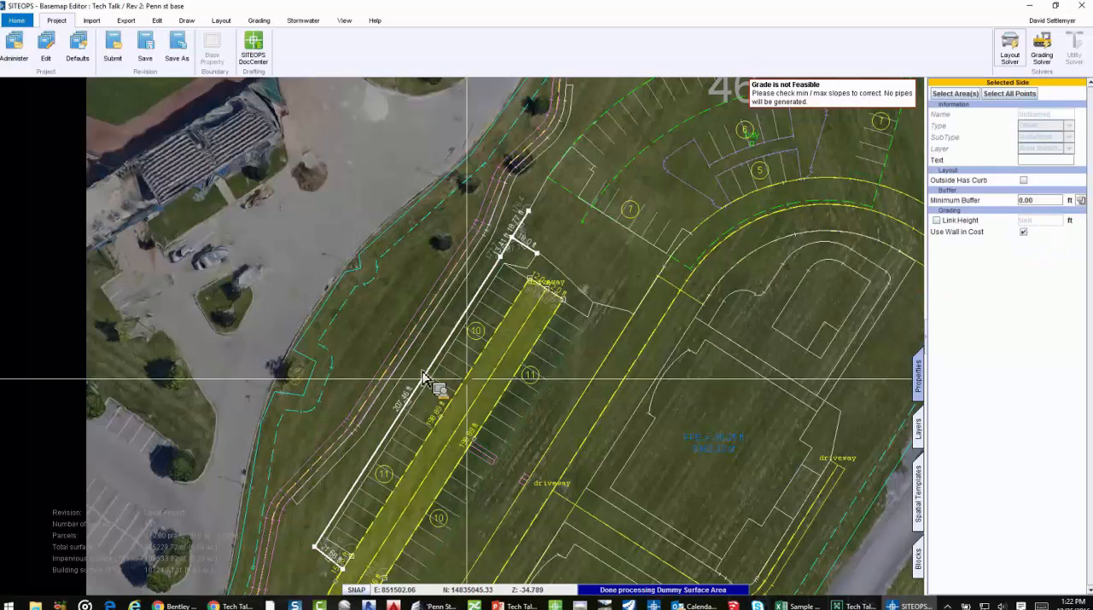
Chain the outer sides around the southern looped parking area and along its eastern driveway, and turn off their Link Height
scroll(438, 385, "down", 1)
scroll(447, 492, "down", 2)
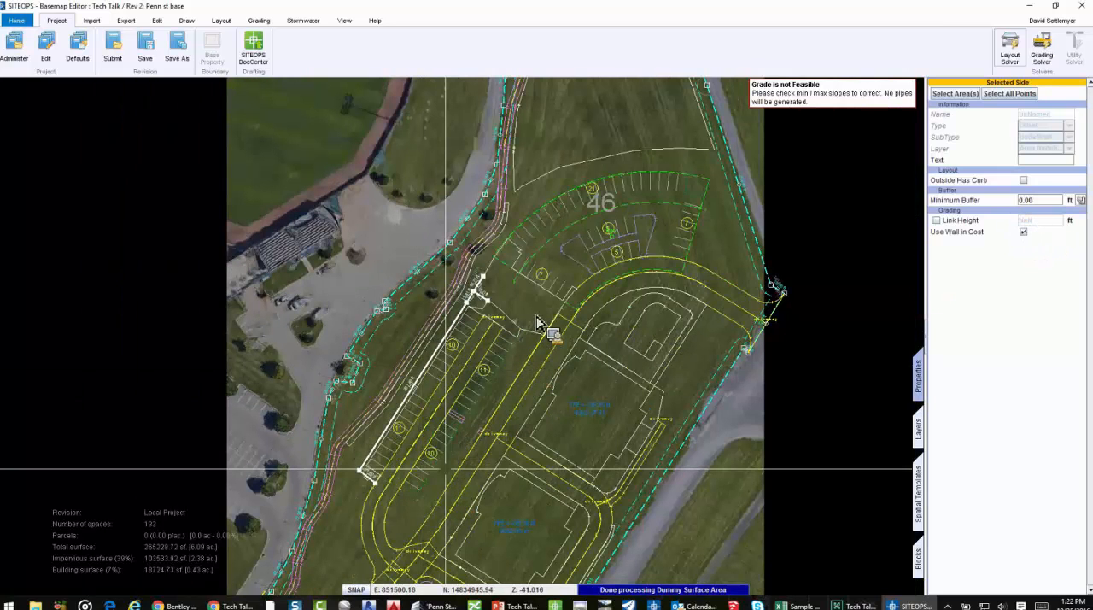
right_click(559, 243)
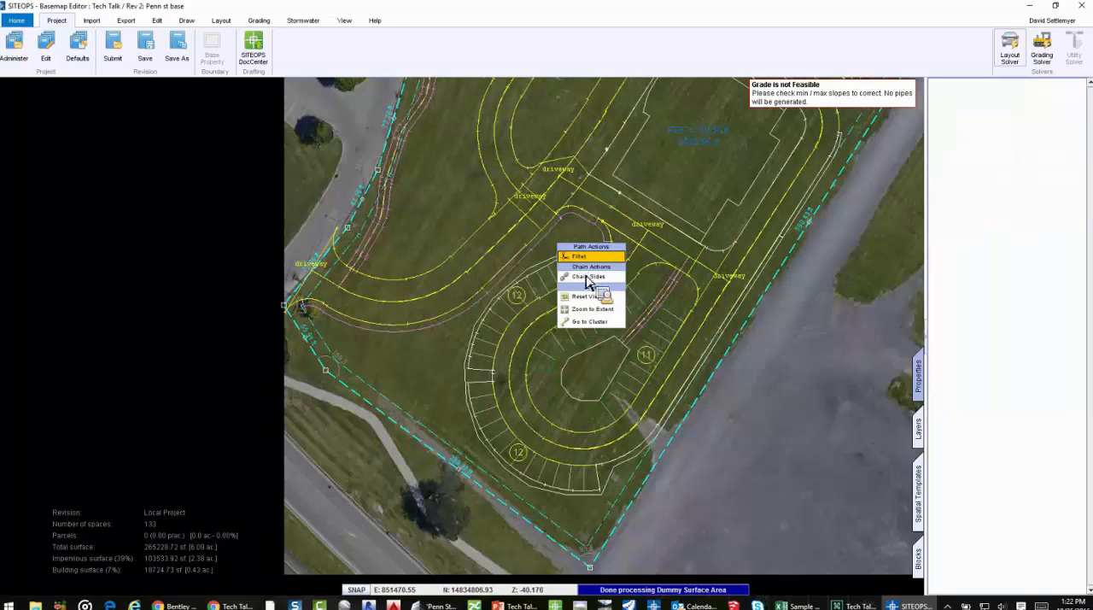
left_click(595, 270)
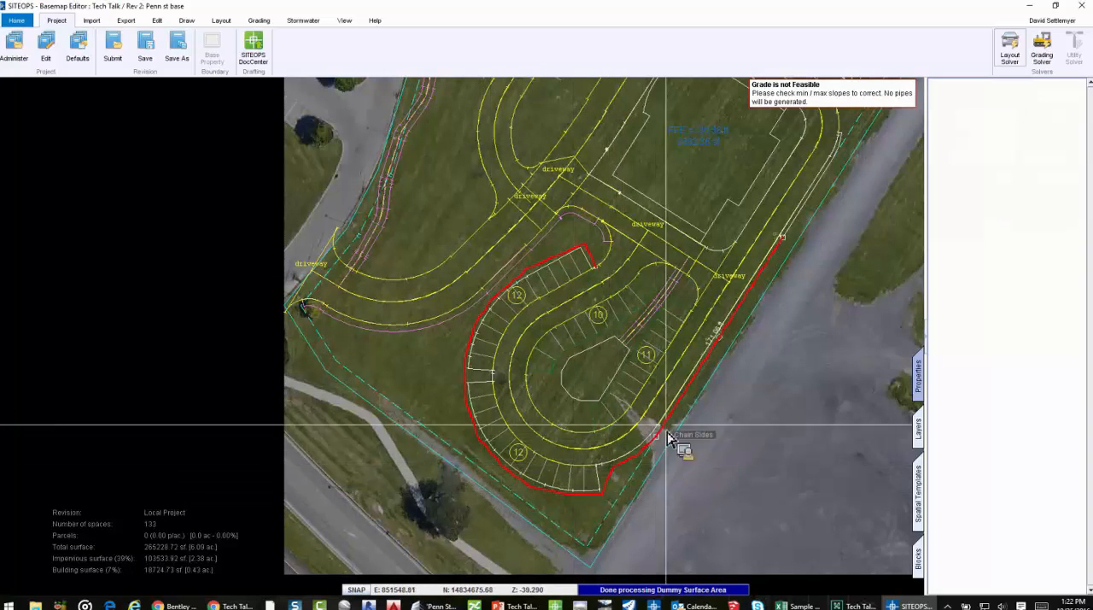
right_click(697, 424)
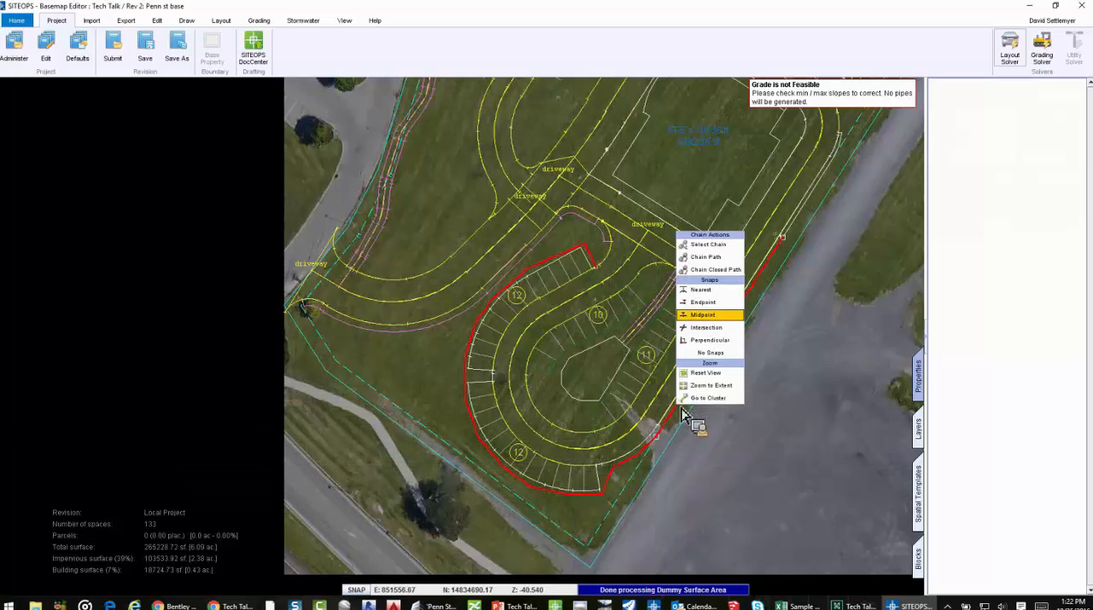
left_click(726, 257)
left_click(965, 225)
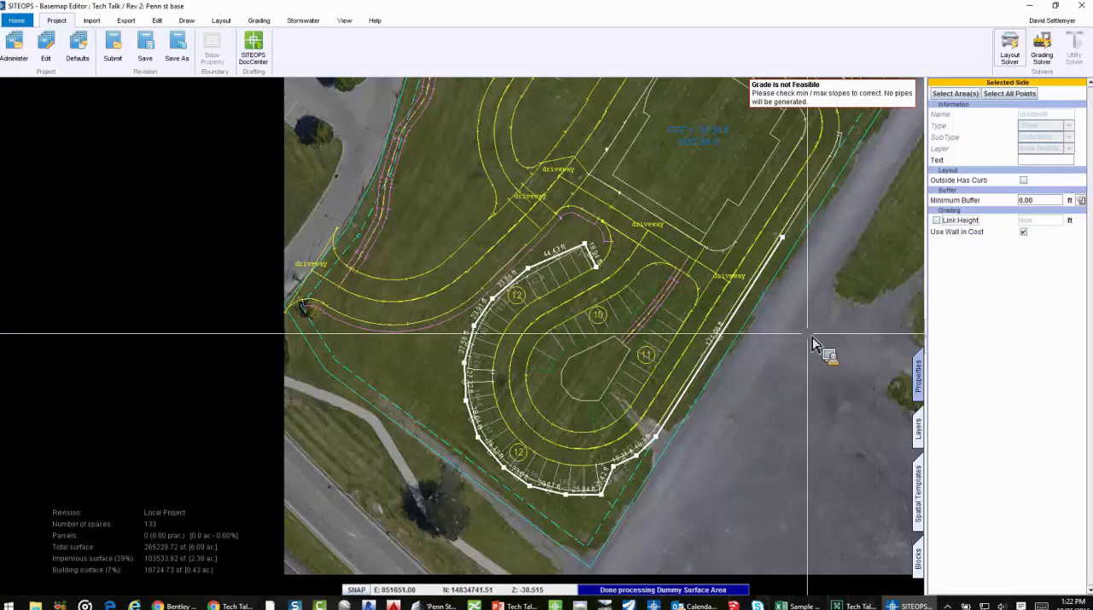
left_click(783, 345)
Rerun the layout and grading solvers and review the regraded site and its retaining walls in 3D
scroll(783, 345, "down", 1)
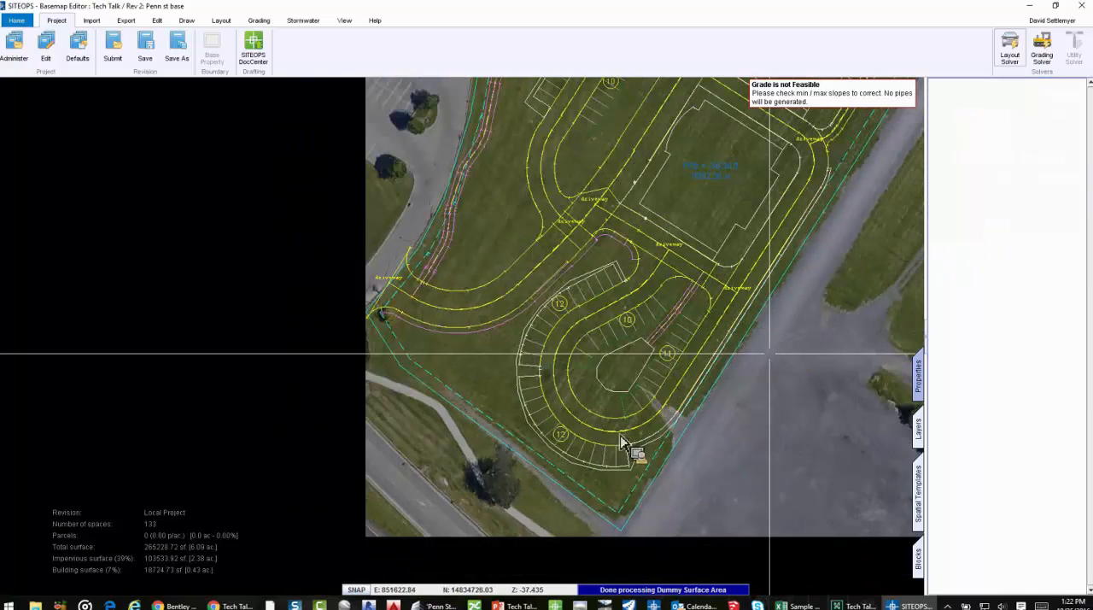
scroll(661, 416, "down", 2)
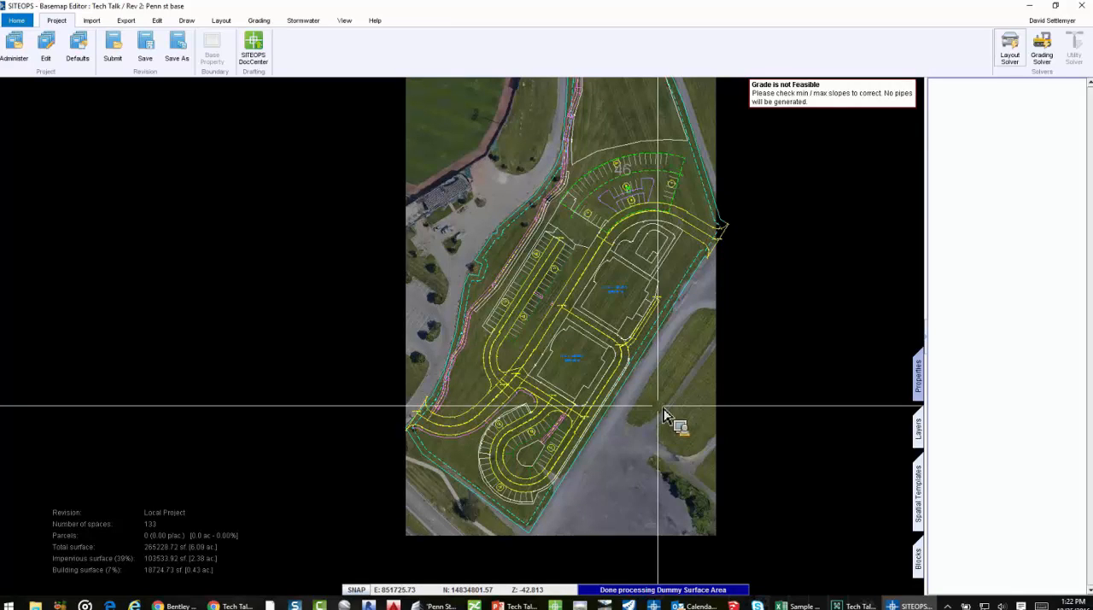
left_click(1012, 51)
left_click(1048, 57)
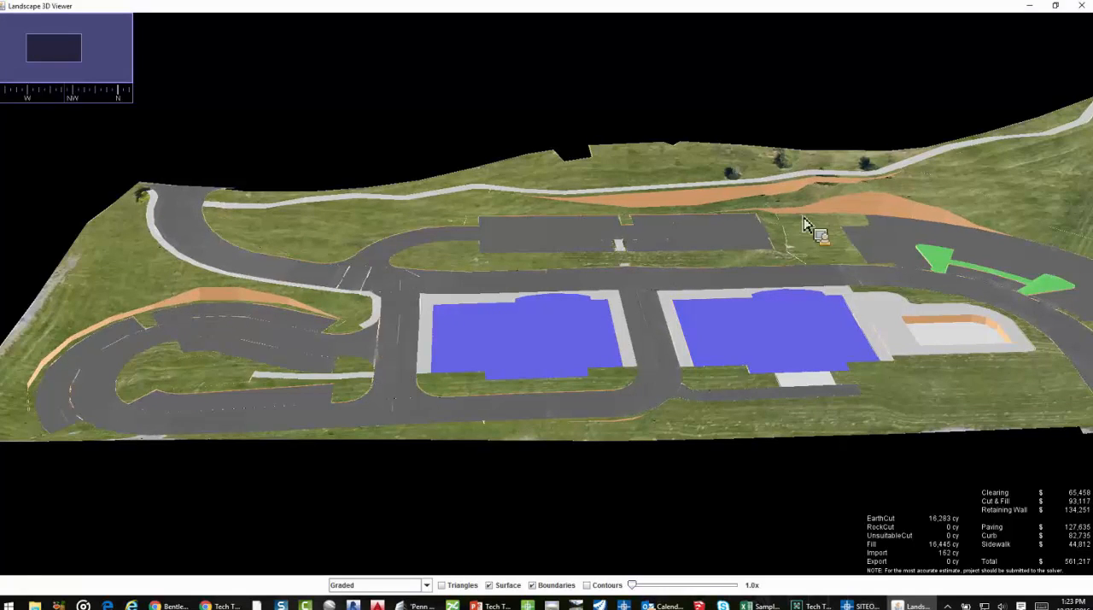
left_click(1080, 6)
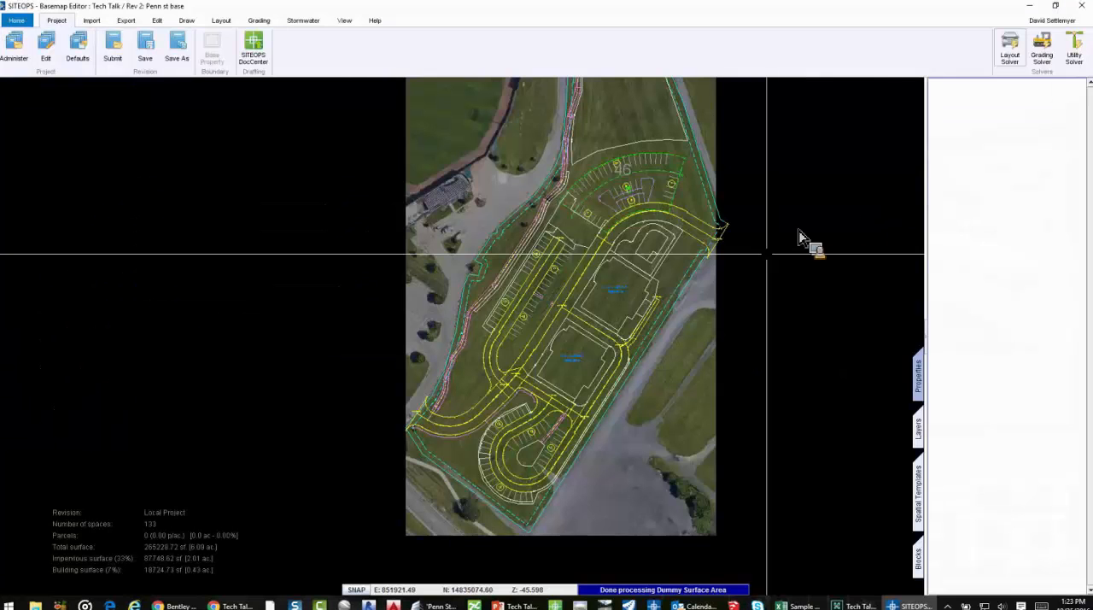
In the project's grading defaults, filter for "wall", set the maximum retaining wall height to 6.00 ft and apply it
scroll(751, 264, "down", 1)
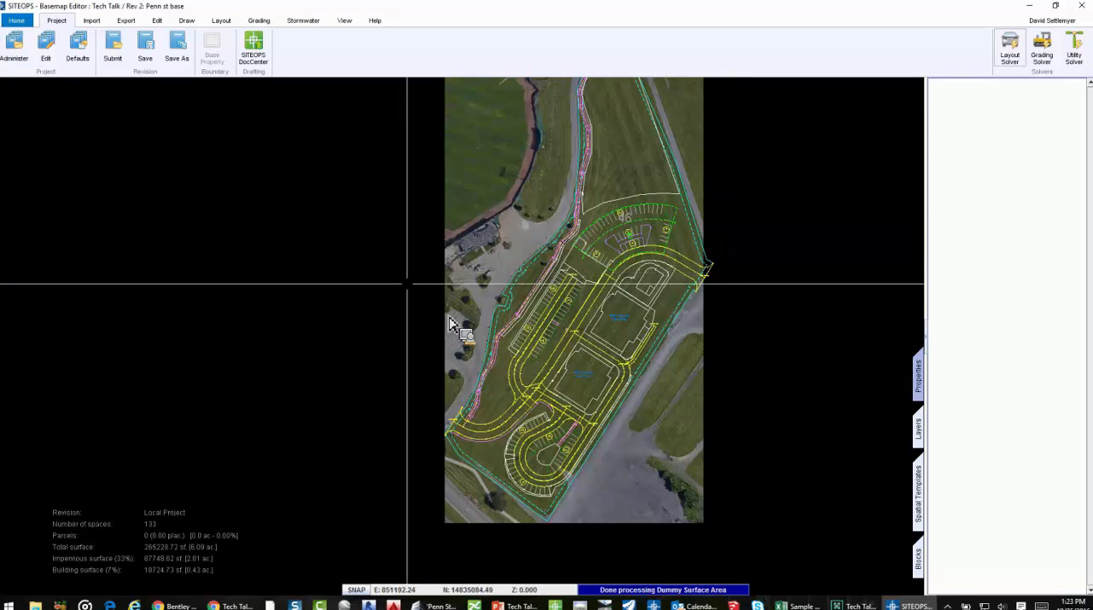
left_click(92, 58)
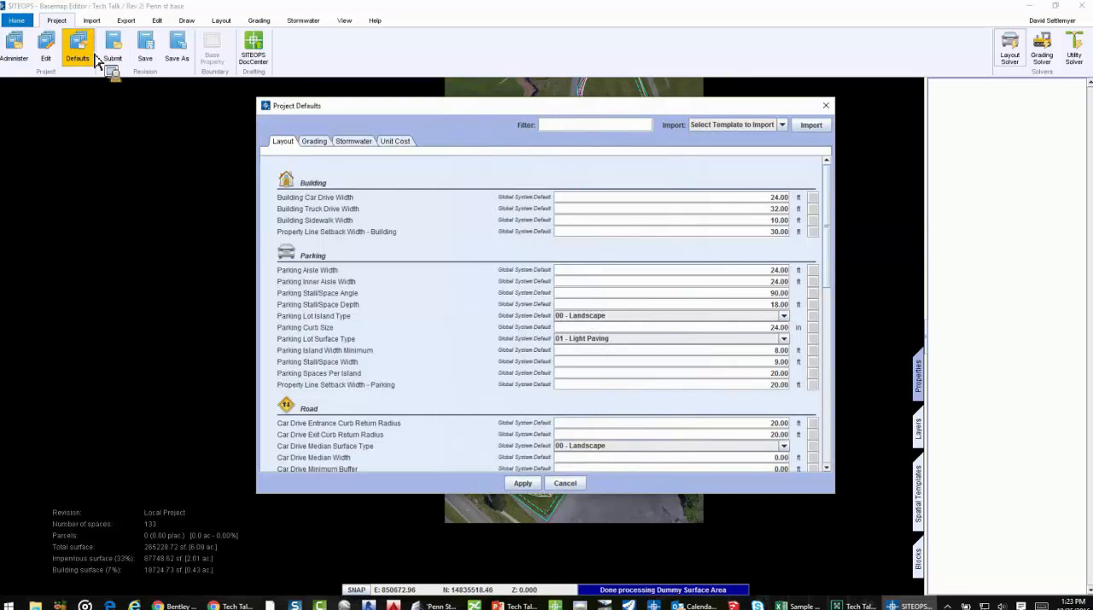
left_click(314, 142)
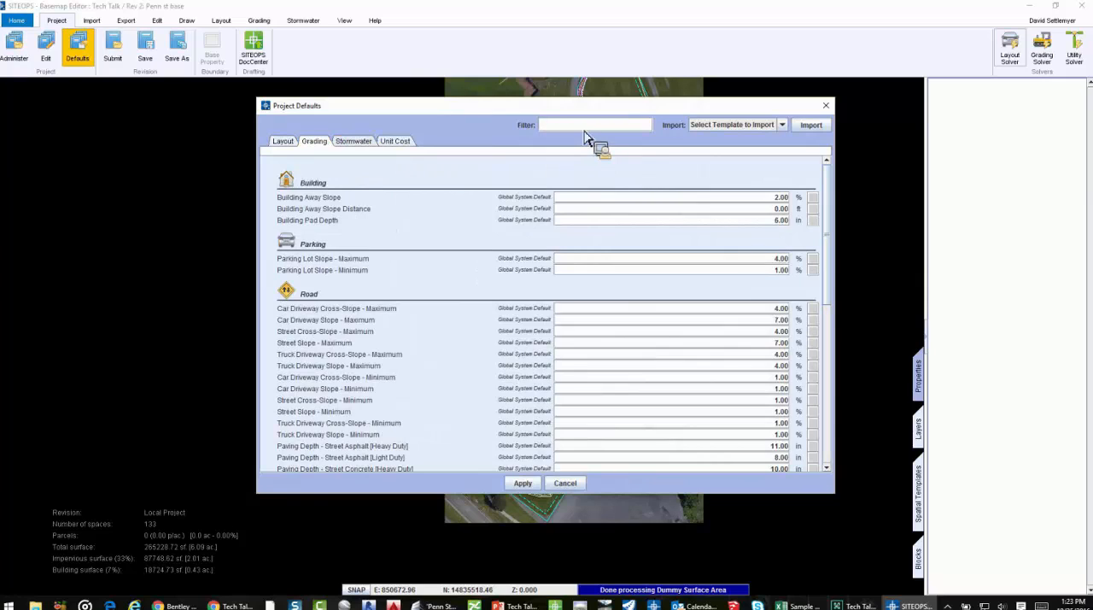
type("wall")
left_click_drag(769, 270, 789, 273)
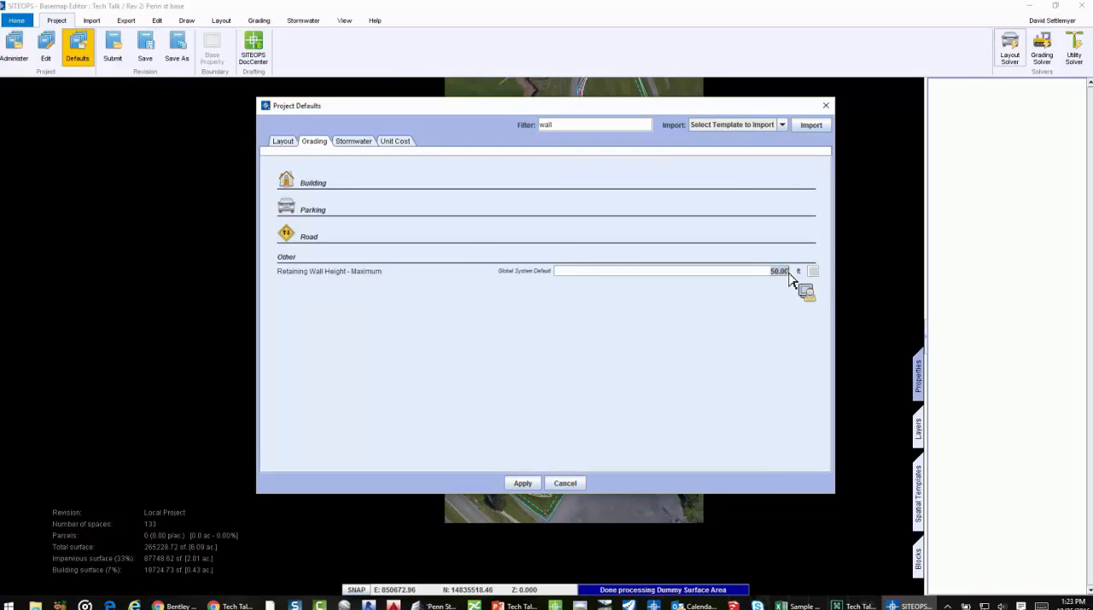
type("6.00")
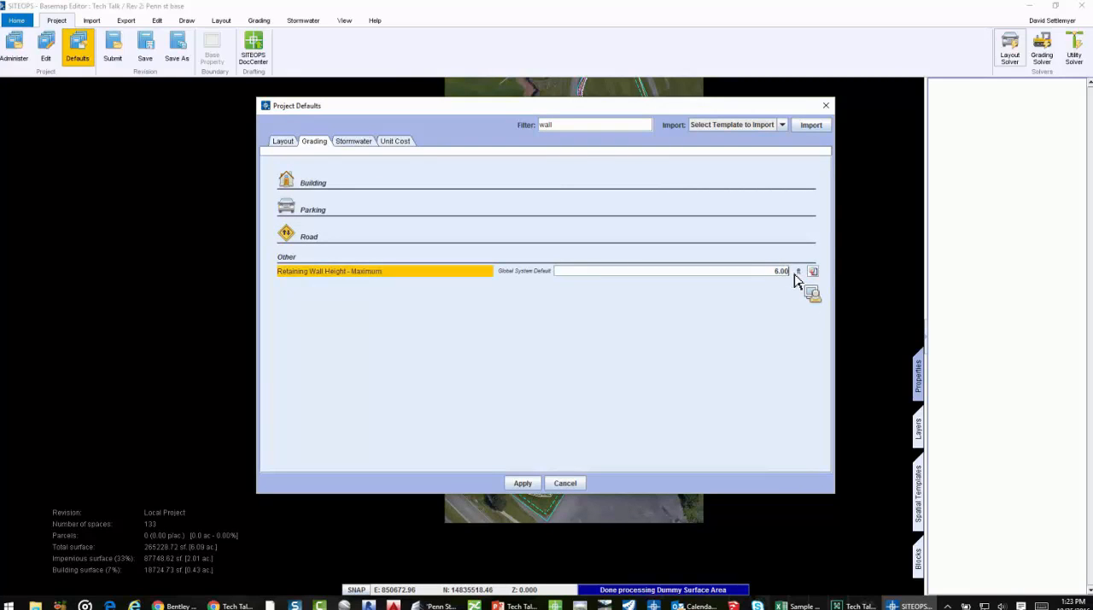
left_click(533, 483)
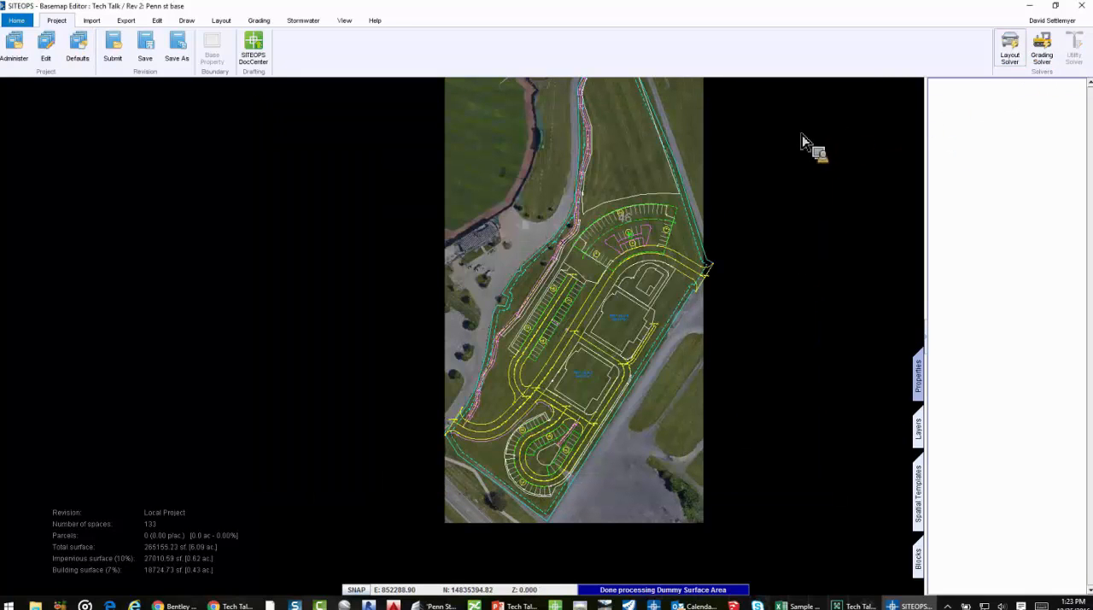
Rerun the solver with the new wall limit and examine the retaining walls beside the long parking lot in 3D
left_click(762, 119)
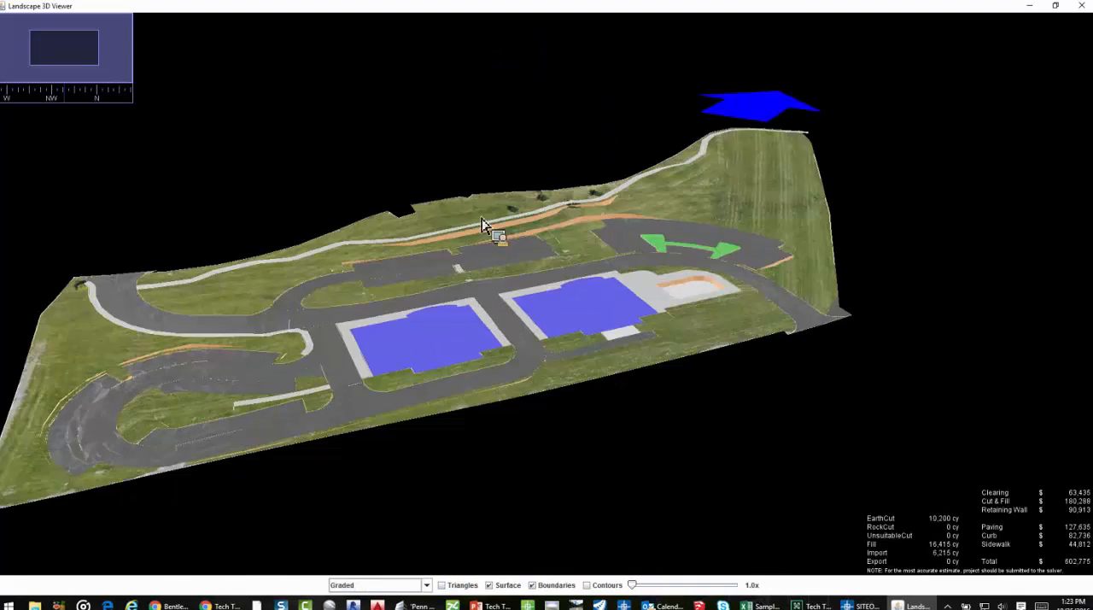
scroll(503, 219, "up", 3)
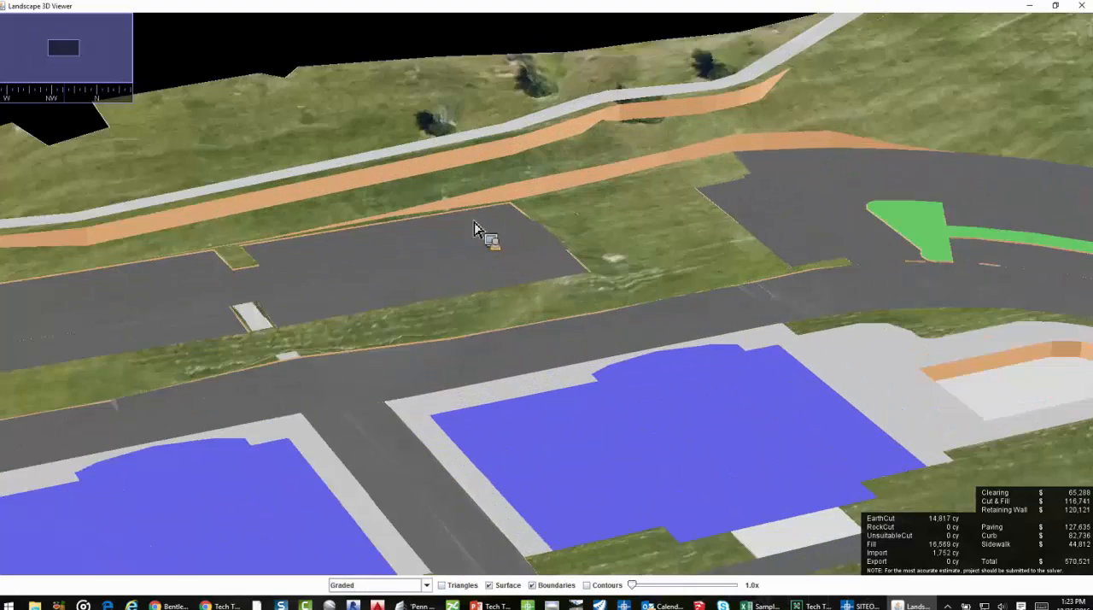
left_click_drag(603, 219, 635, 231)
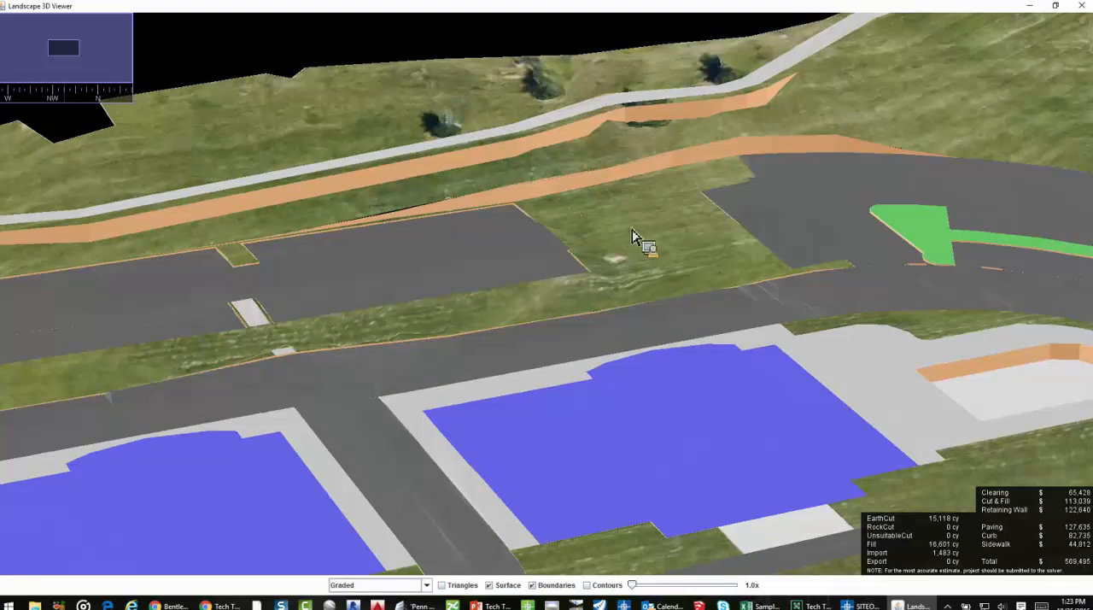
Show contours on the graded 3D surface, then hide boundaries and contours to review the colour-shaded surface across the site
left_click(587, 585)
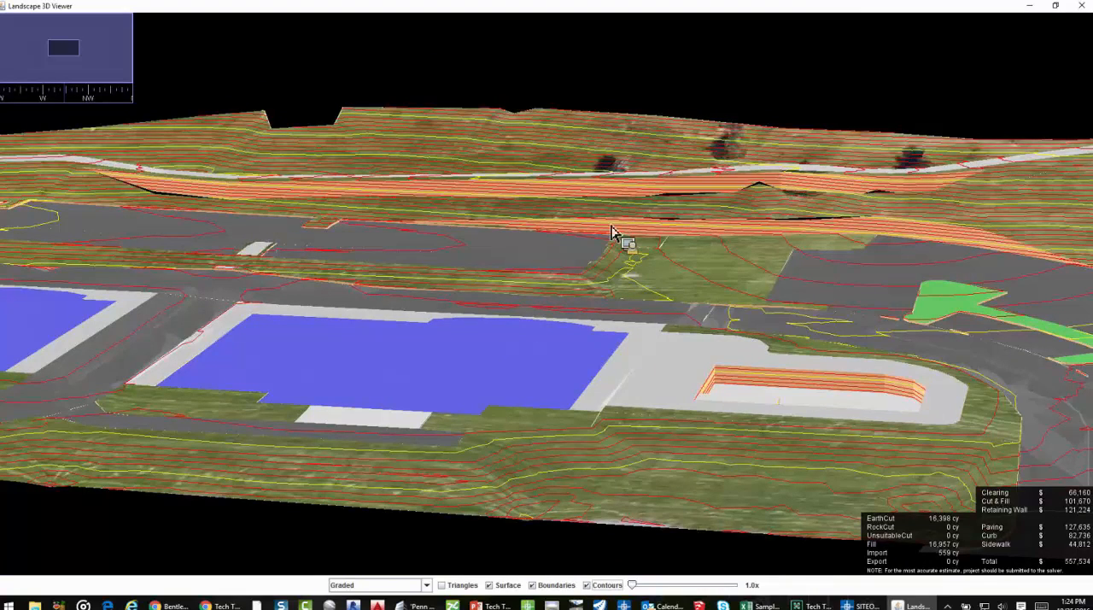
left_click(538, 588)
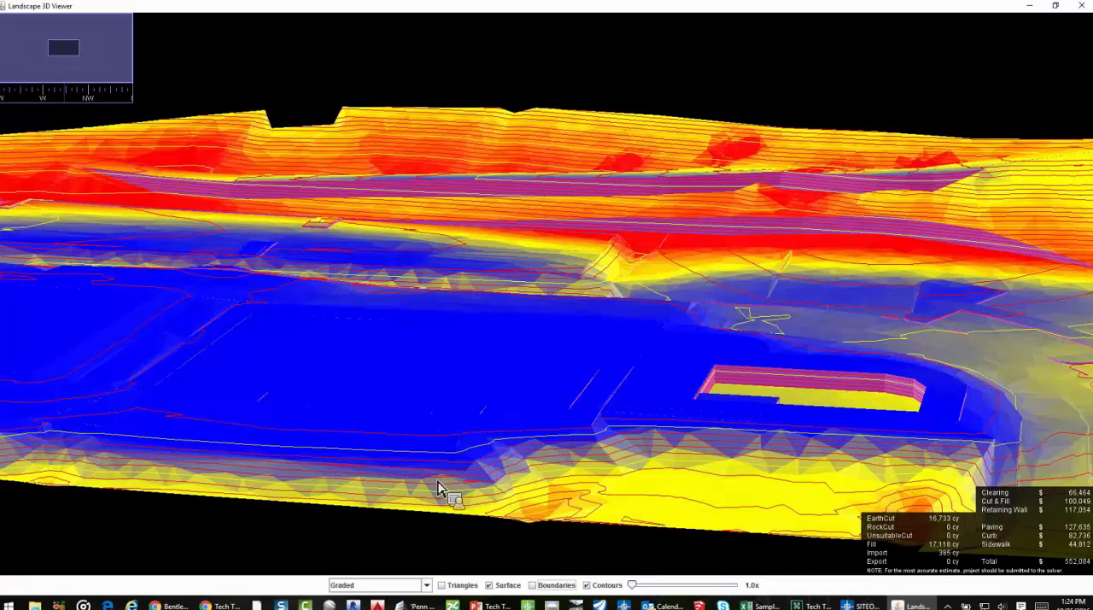
left_click(587, 585)
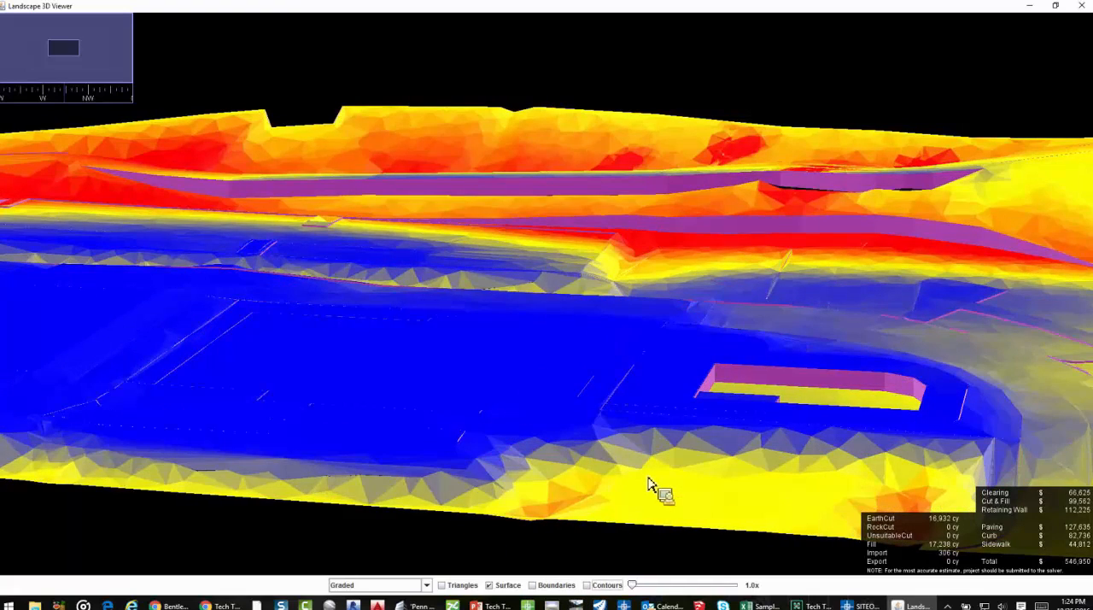
scroll(541, 405, "down", 5)
left_click_drag(541, 405, 629, 415)
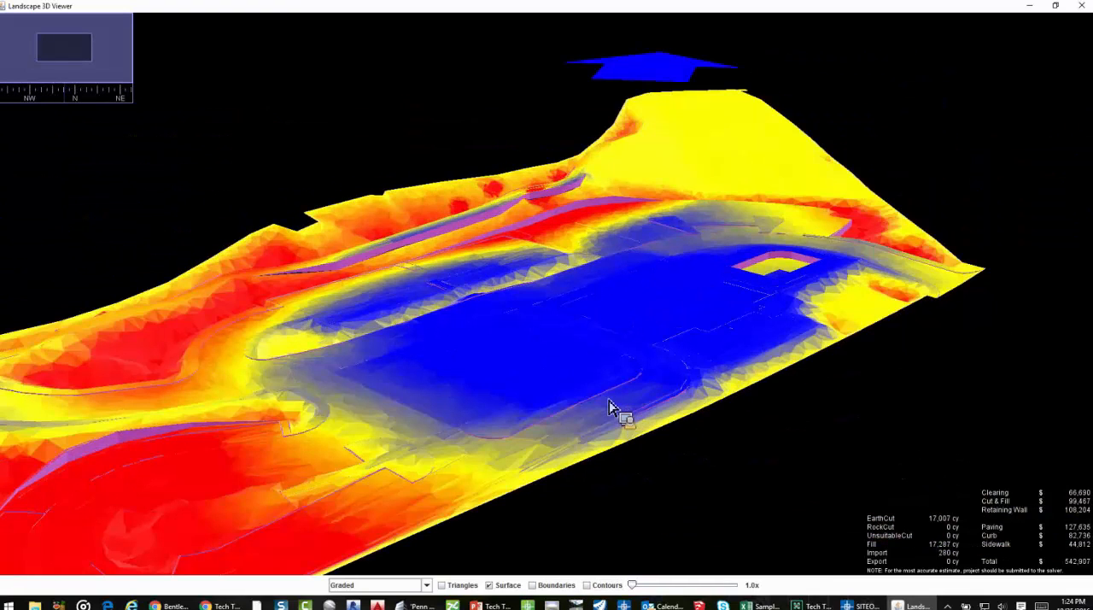
Restore the boundaries, review the whole regraded site and its walls from several sides, and close the 3D view
scroll(568, 553, "down", 5)
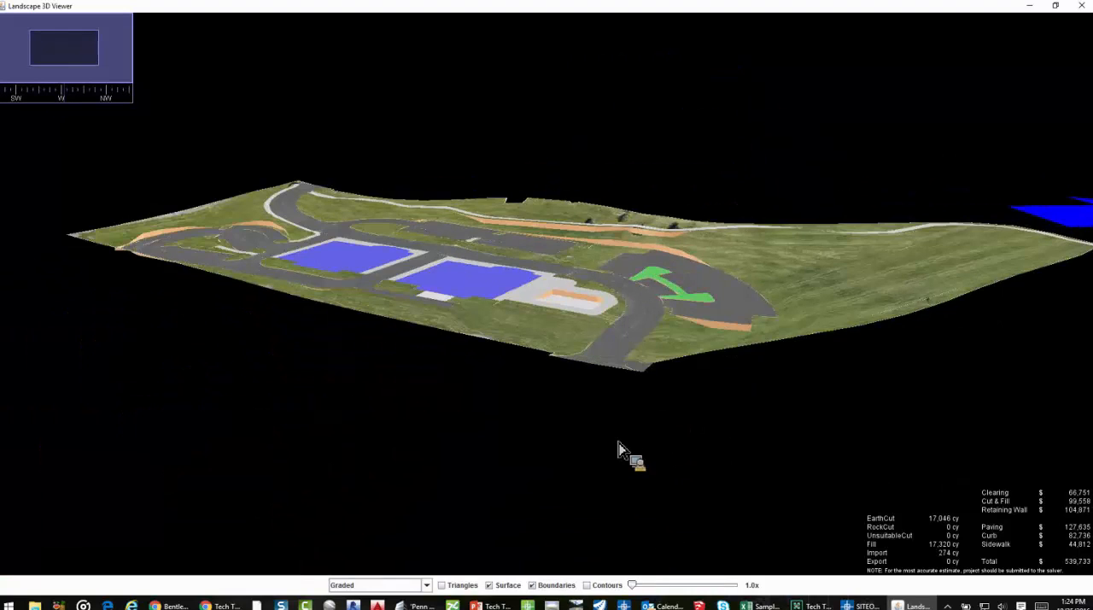
left_click_drag(618, 443, 631, 432)
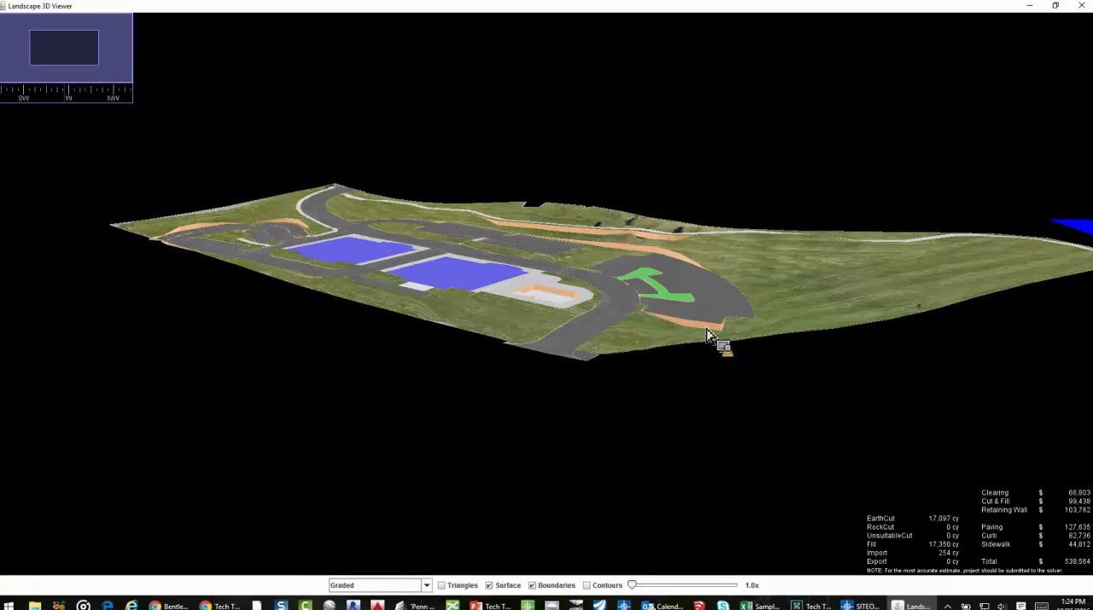
left_click_drag(581, 342, 645, 357)
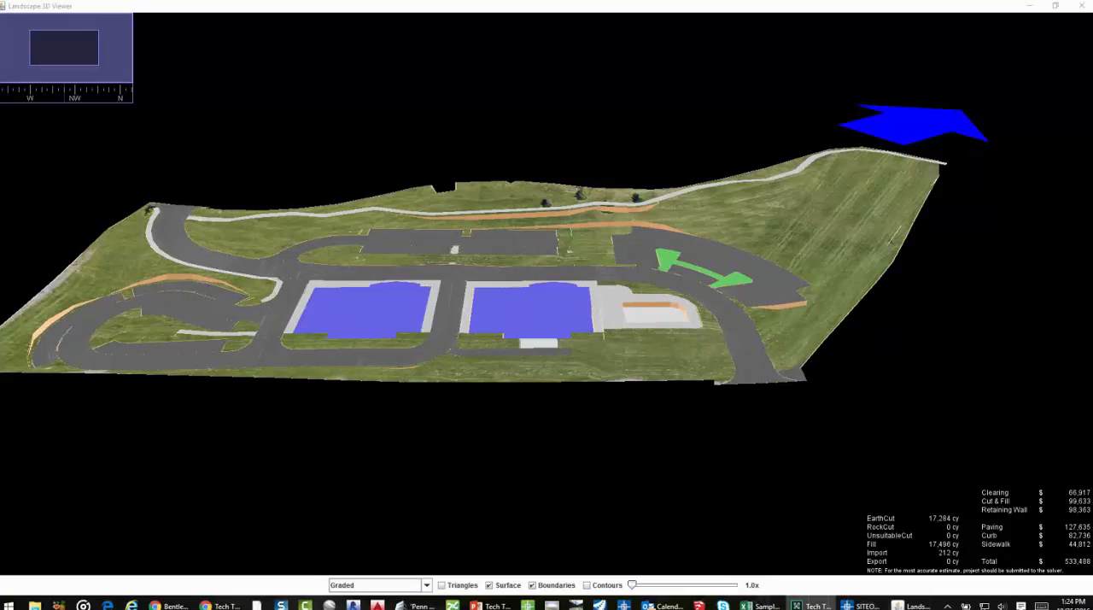
left_click(834, 356)
left_click_drag(834, 356, 825, 331)
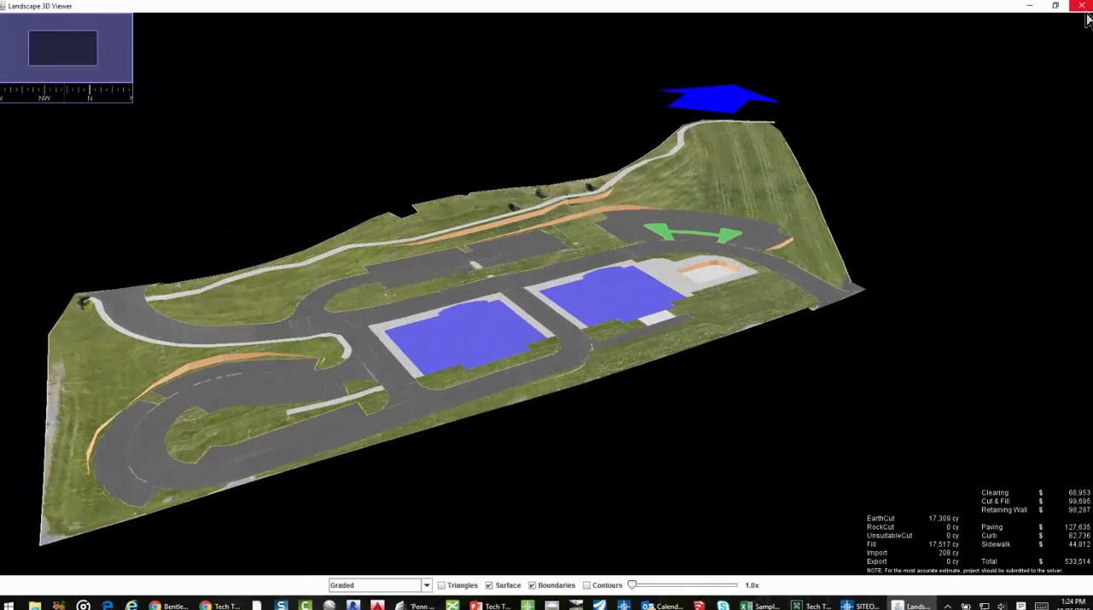
left_click(1084, 8)
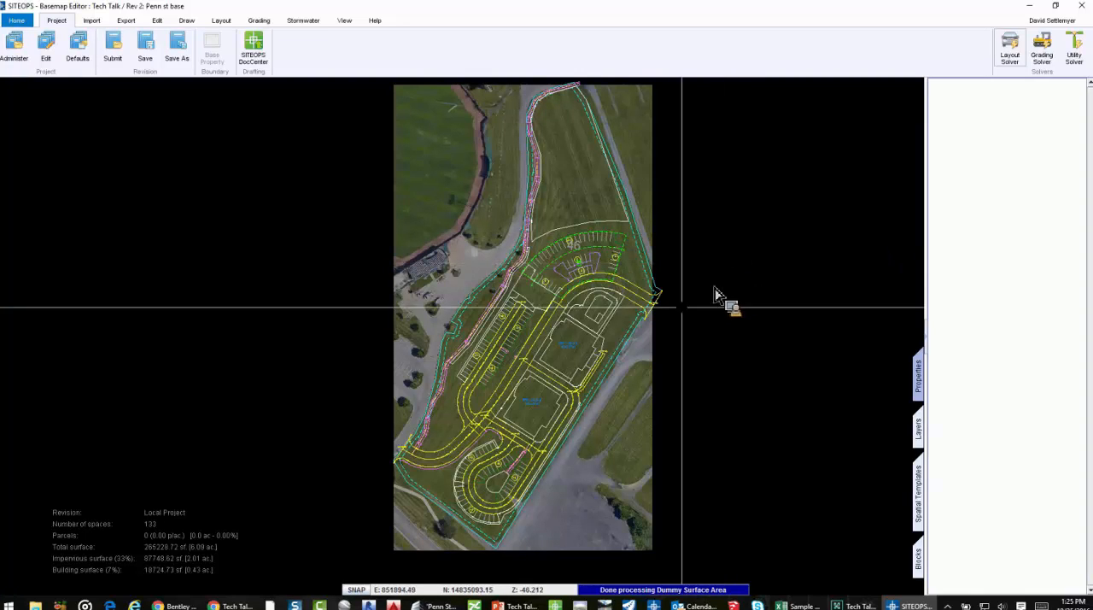
Select the northern building's straight west side and open its Away Slope Dist value
scroll(560, 326, "up", 3)
scroll(553, 356, "up", 3)
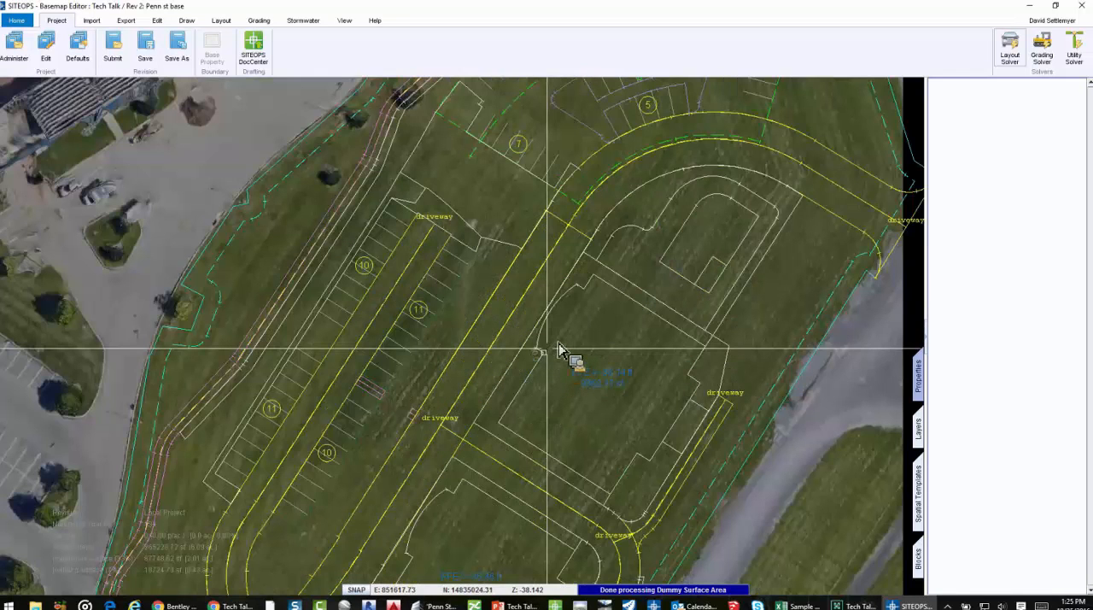
scroll(516, 392, "up", 3)
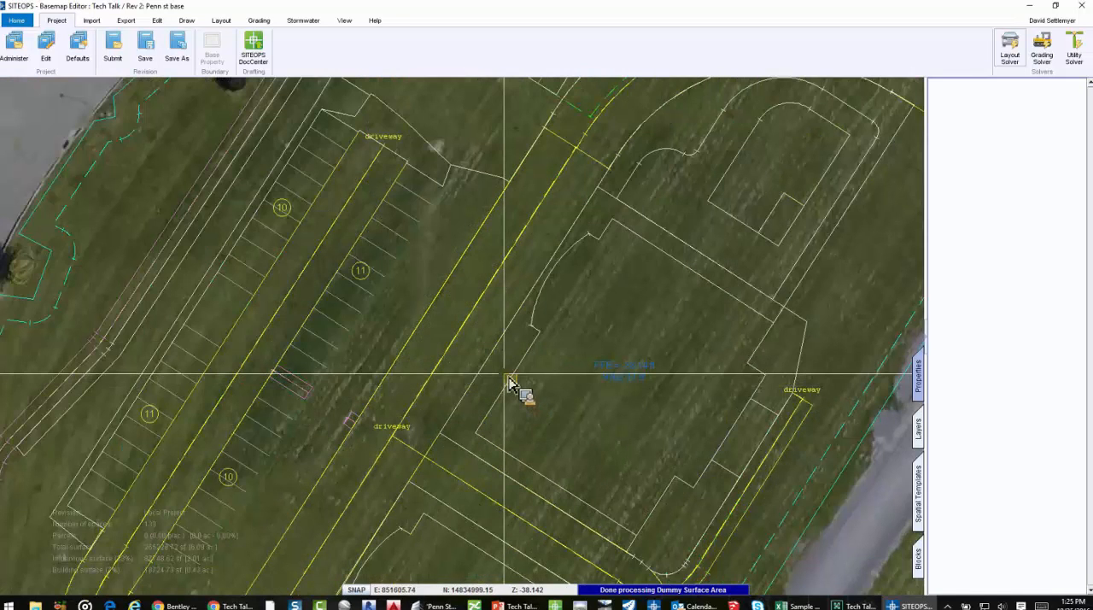
right_click(505, 376)
mouse_move(546, 387)
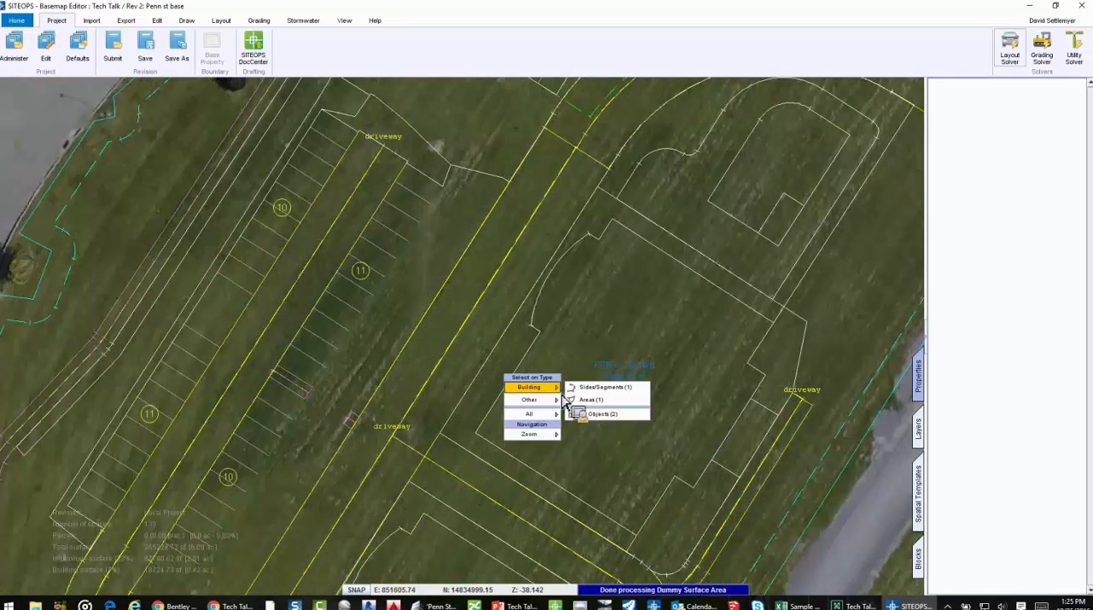
left_click(610, 395)
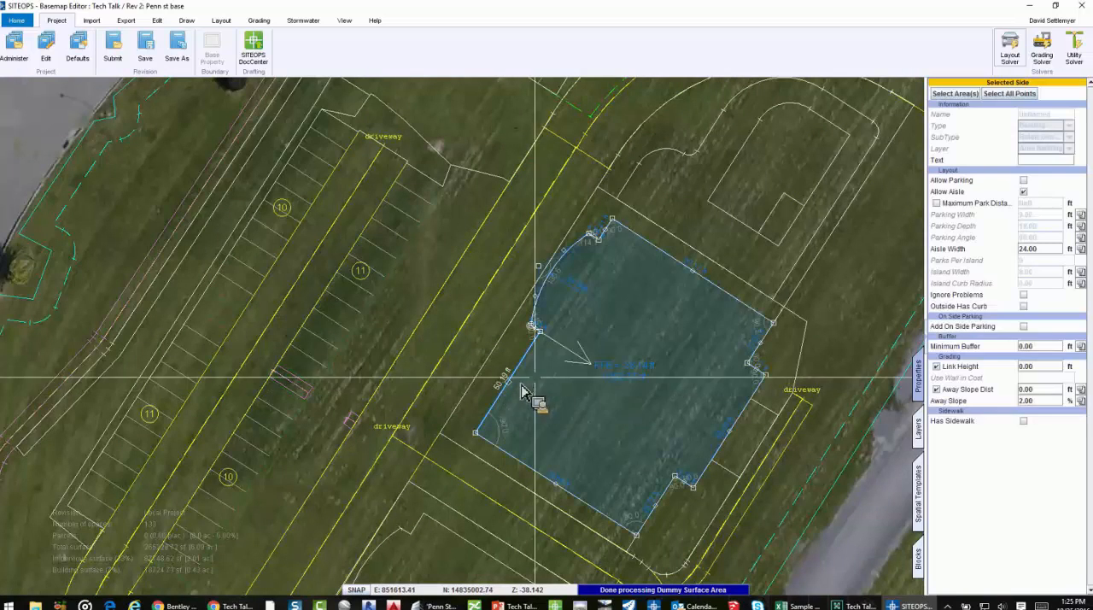
scroll(514, 388, "up", 3)
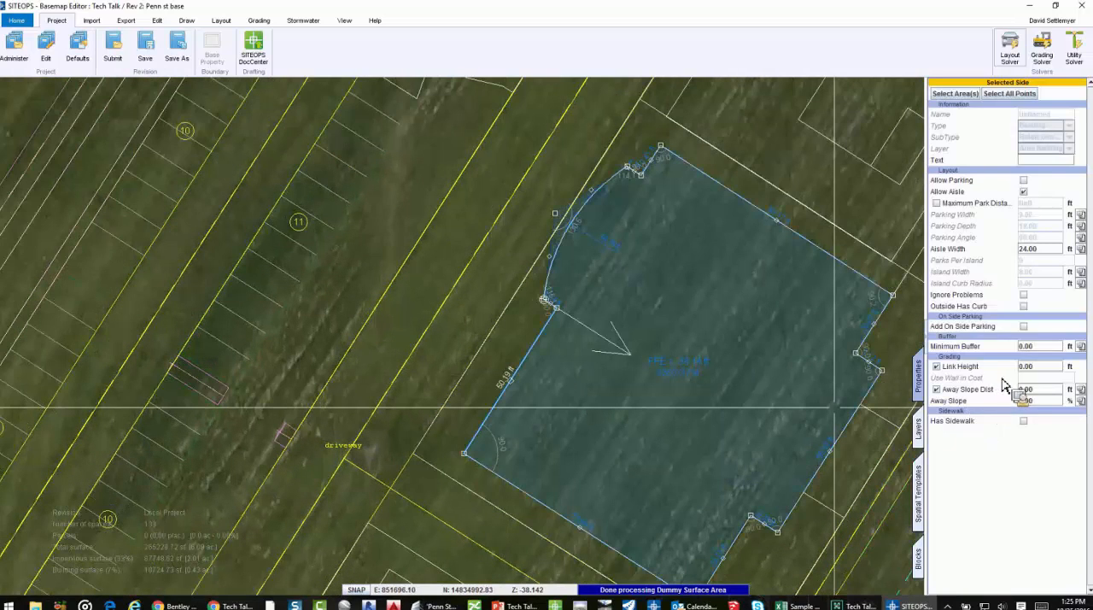
left_click_drag(1037, 392, 1006, 395)
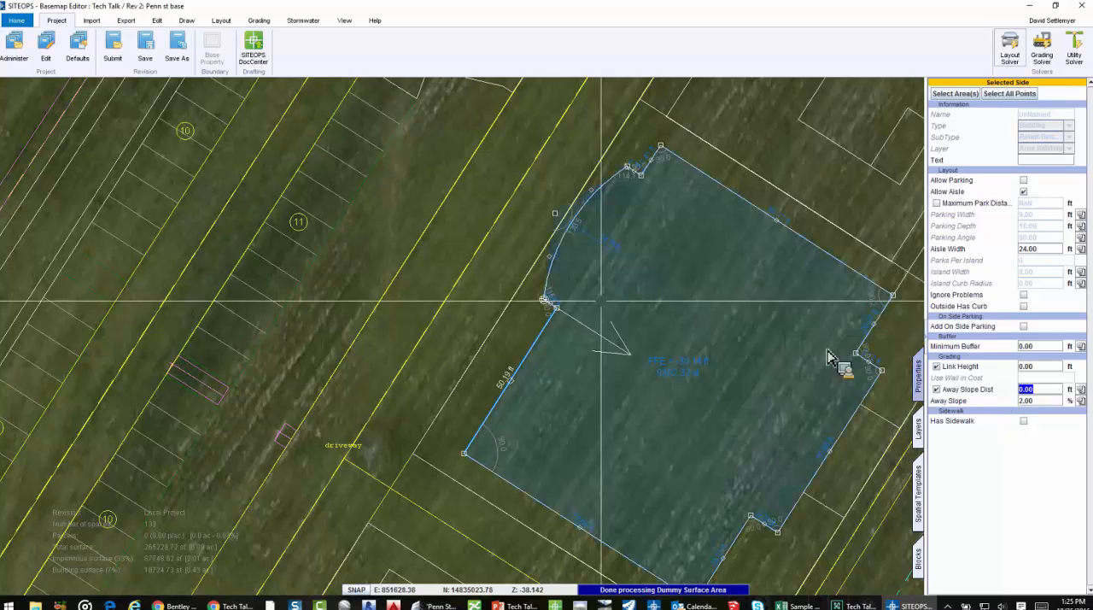
Delete the white-outlined area covering the open field north of the curved parking lot
scroll(517, 478, "down", 3)
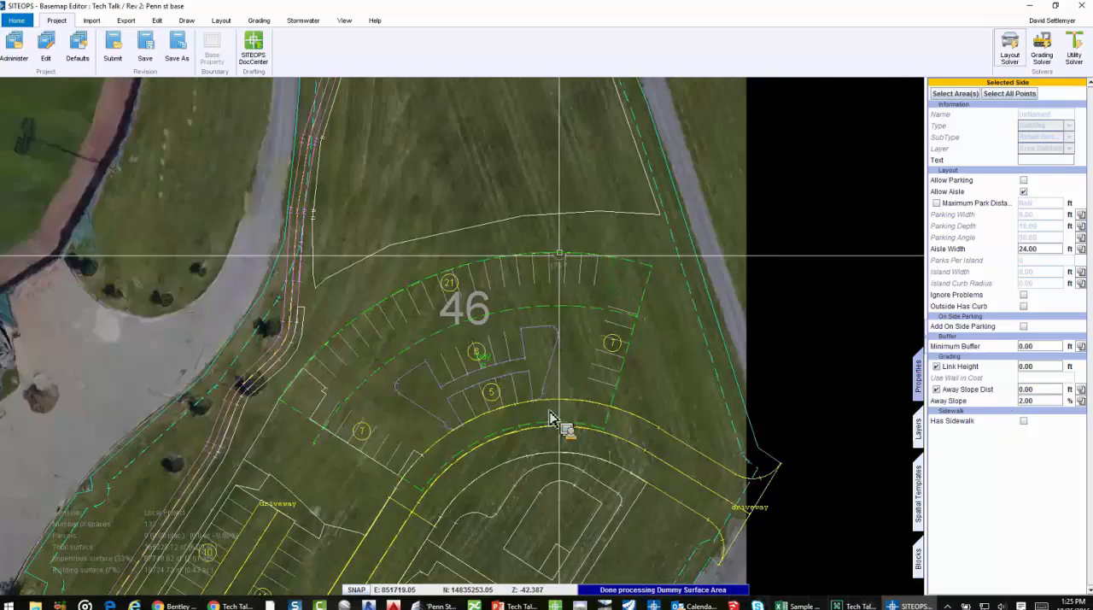
middle_click_drag(556, 251, 577, 462)
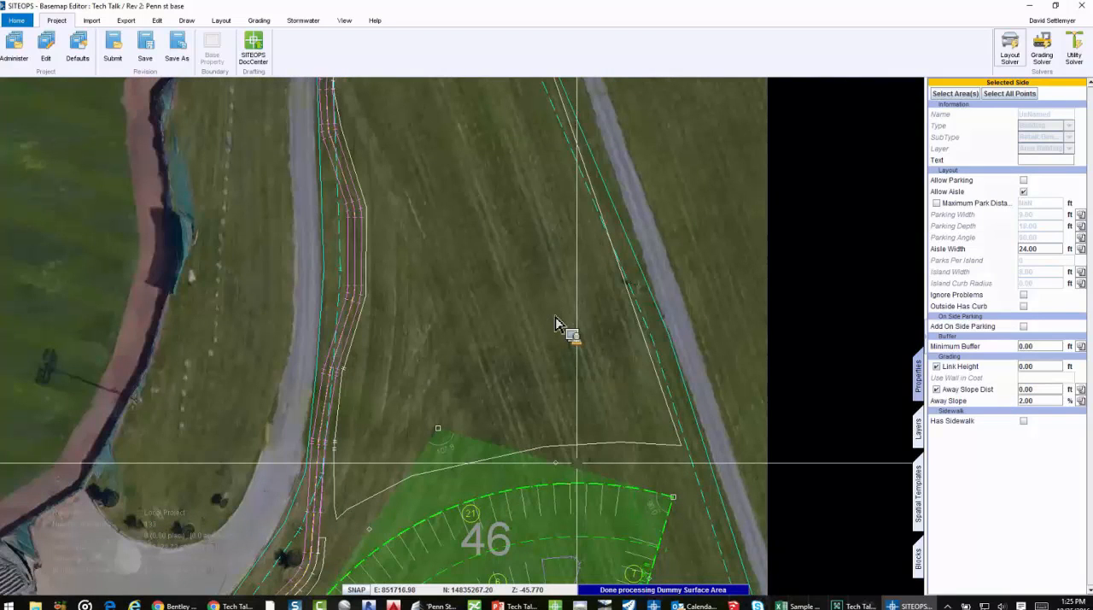
left_click(504, 215)
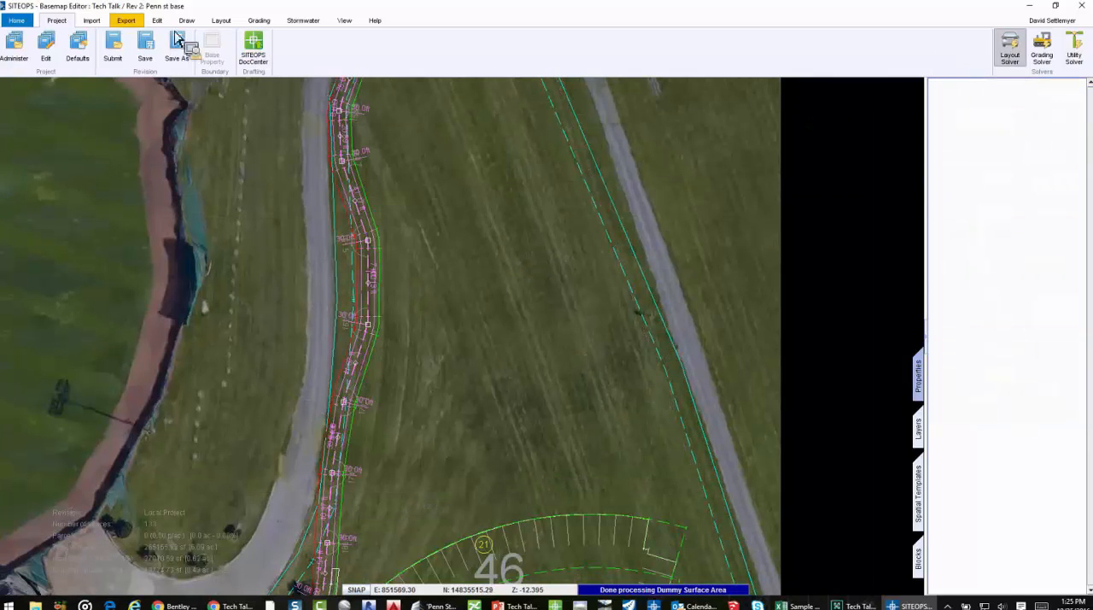
Draw an eight-sided grading Constraint Area of about 7,800 sf in the open field north of the curved parking lot
left_click(248, 22)
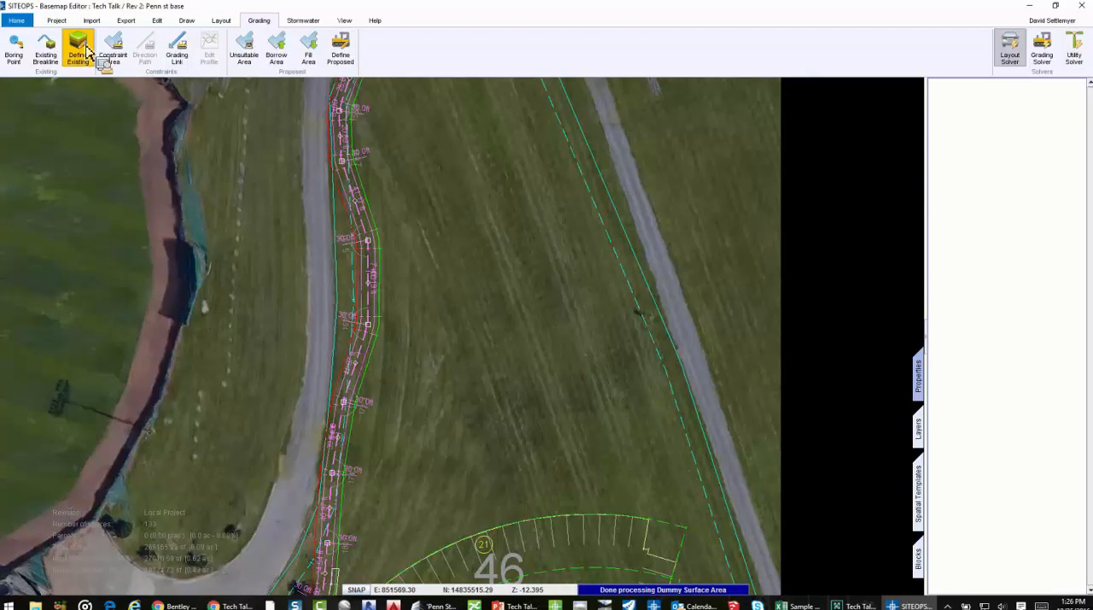
left_click(111, 50)
left_click(402, 359)
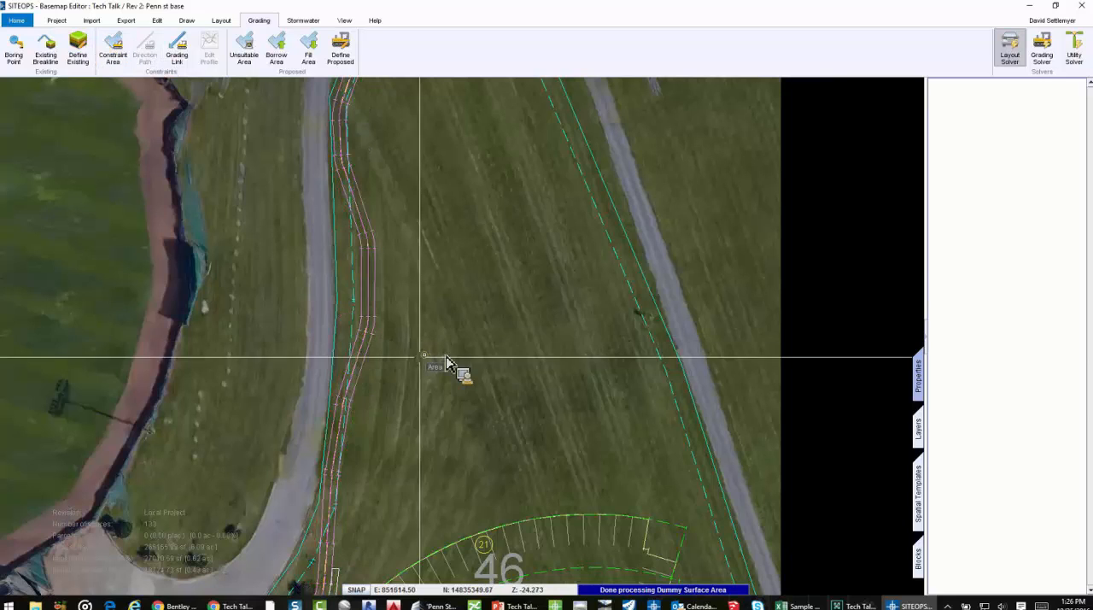
left_click(492, 340)
left_click(609, 364)
left_click(667, 444)
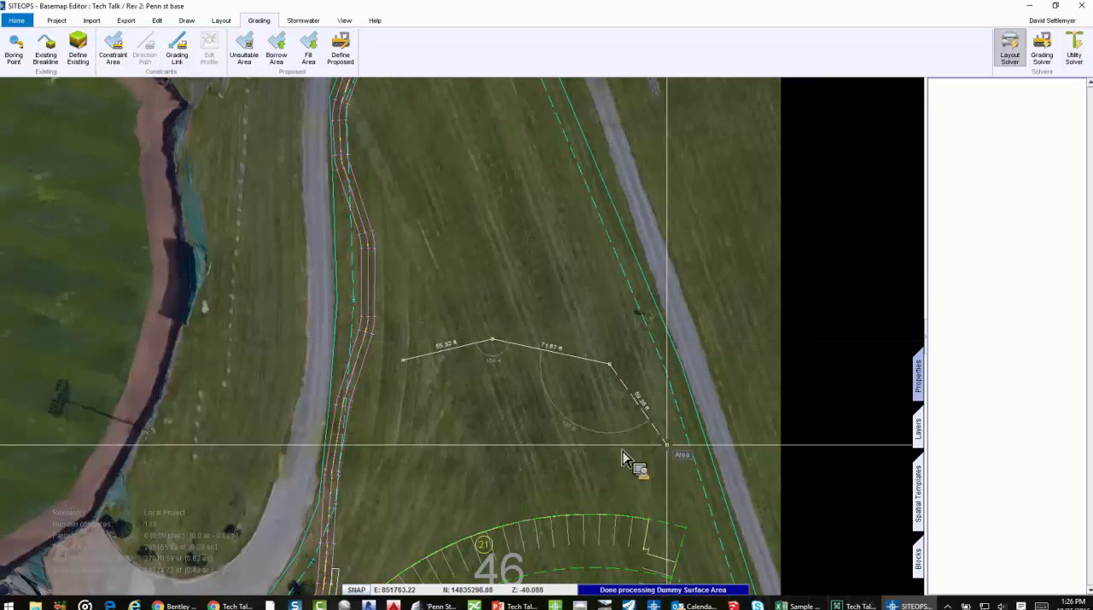
left_click(569, 444)
left_click(488, 412)
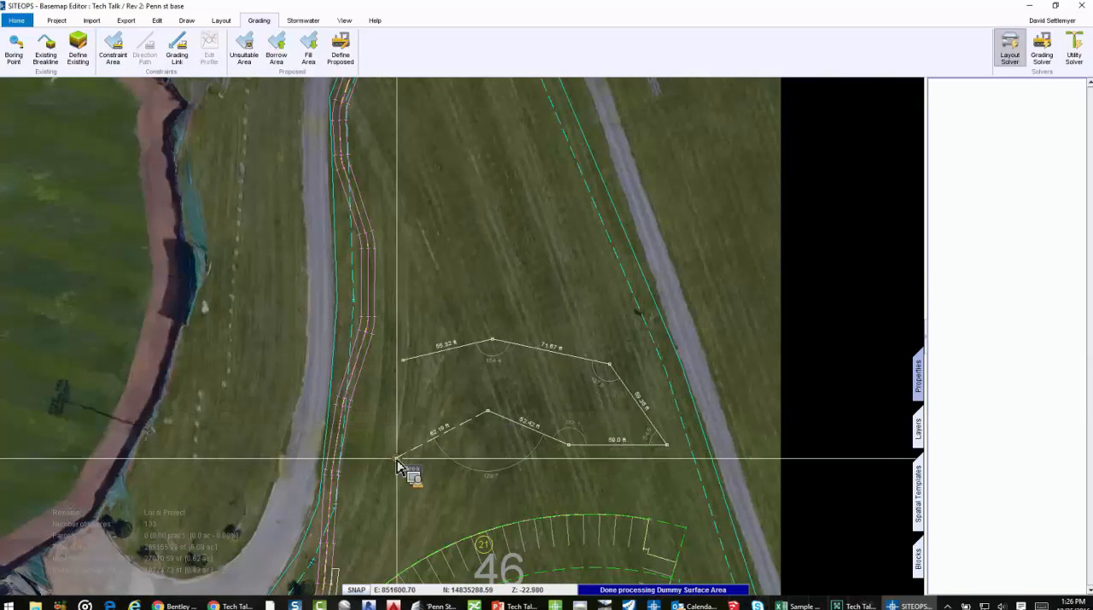
left_click(365, 415)
left_click(403, 357)
scroll(460, 399, "up", 3)
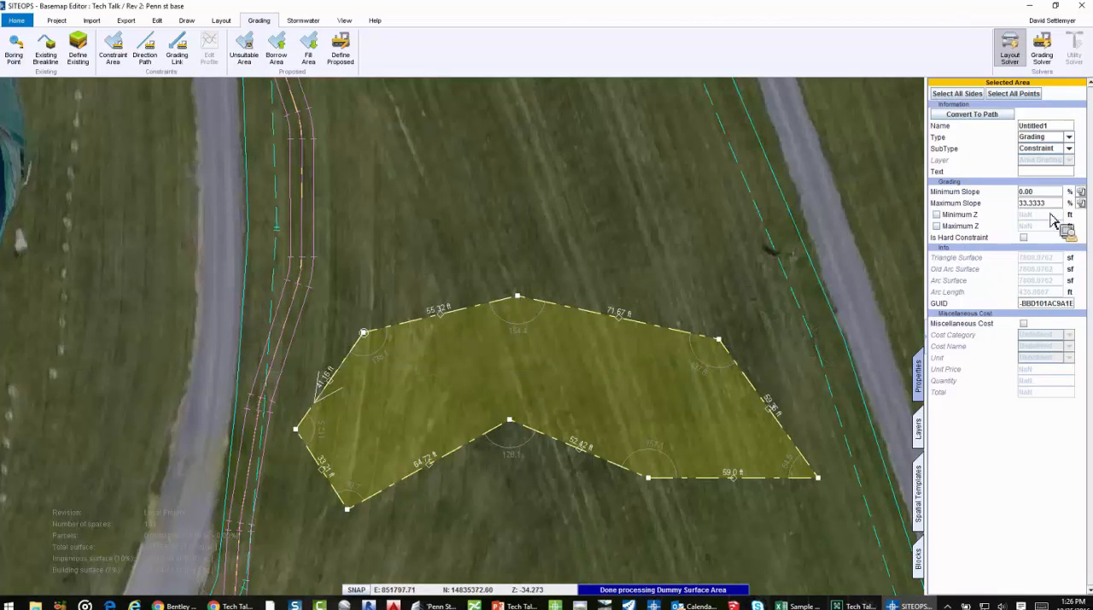
Set the constraint area's Maximum Slope to 10%
left_click_drag(1050, 204, 996, 205)
type("10")
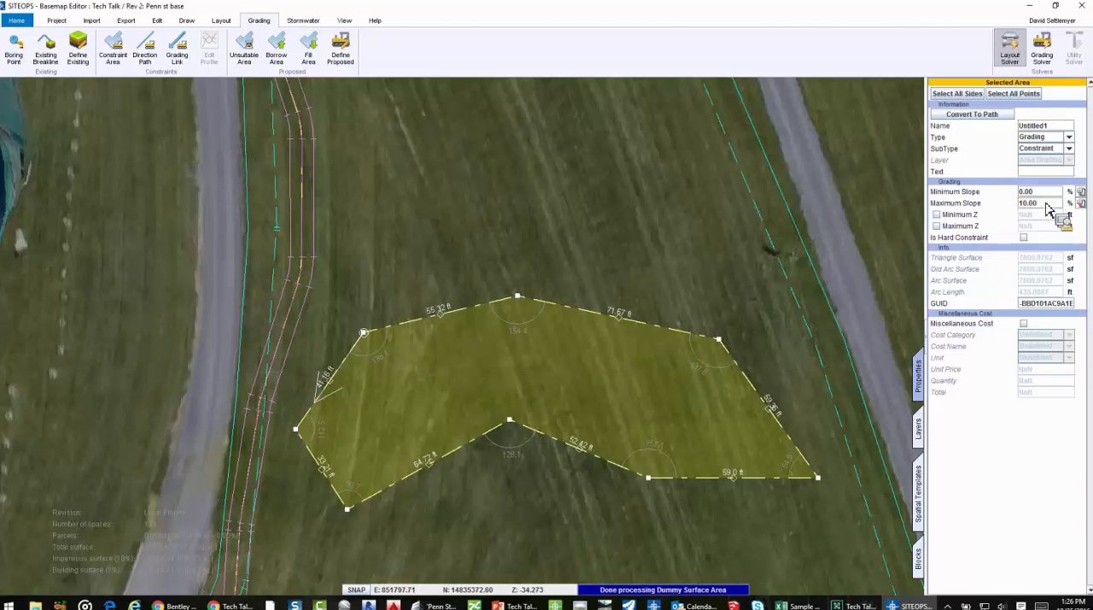
key("Return")
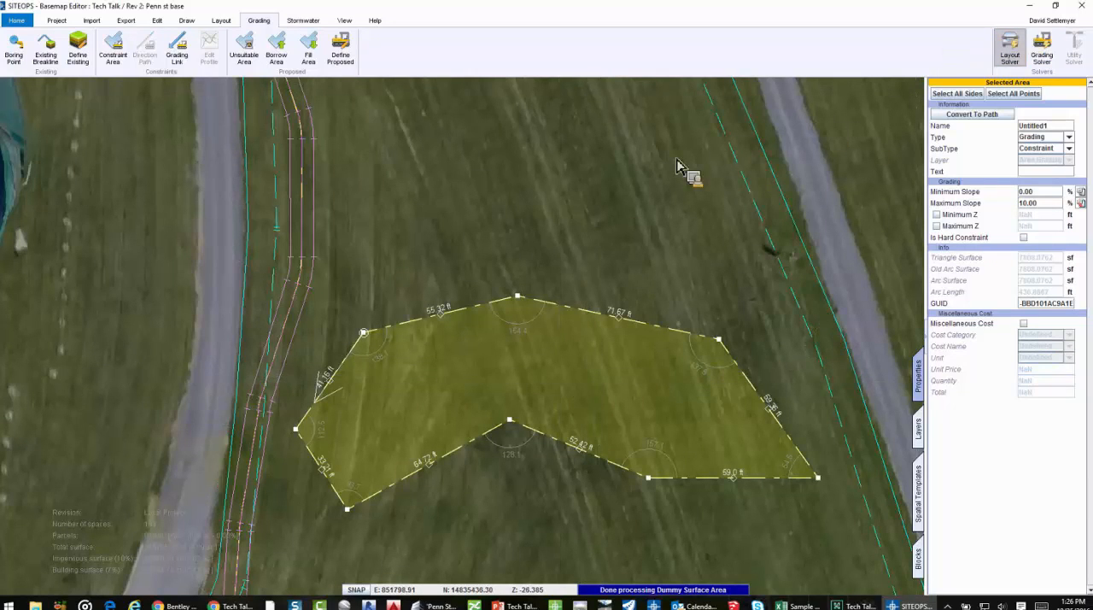
Rerun the solver with the constraint area and review the northern field's contours in 3D with the boundaries hidden
left_click(761, 119)
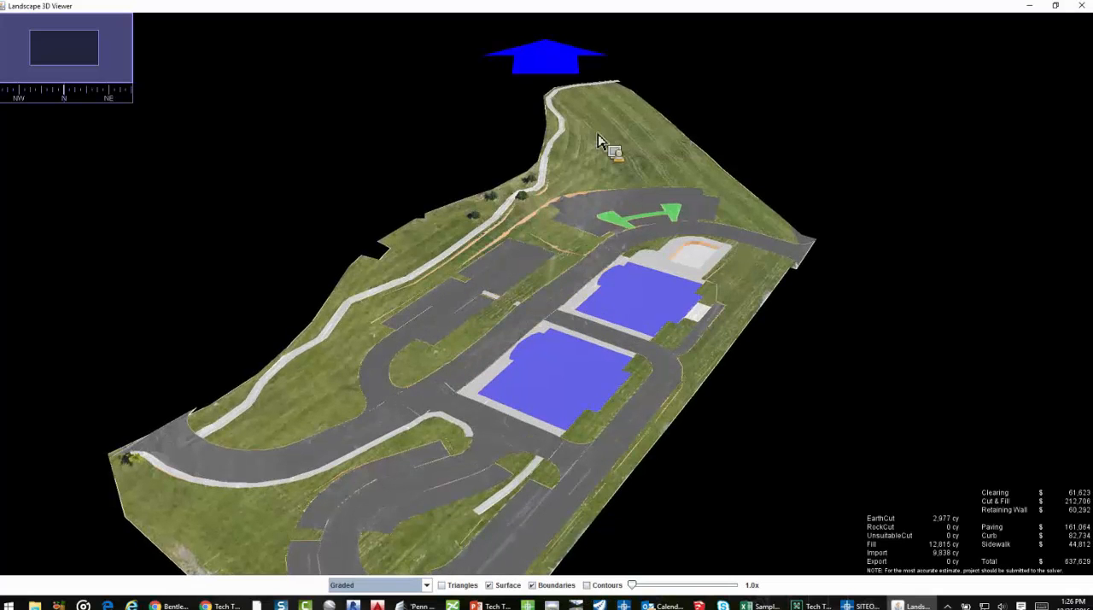
scroll(463, 396, "up", 5)
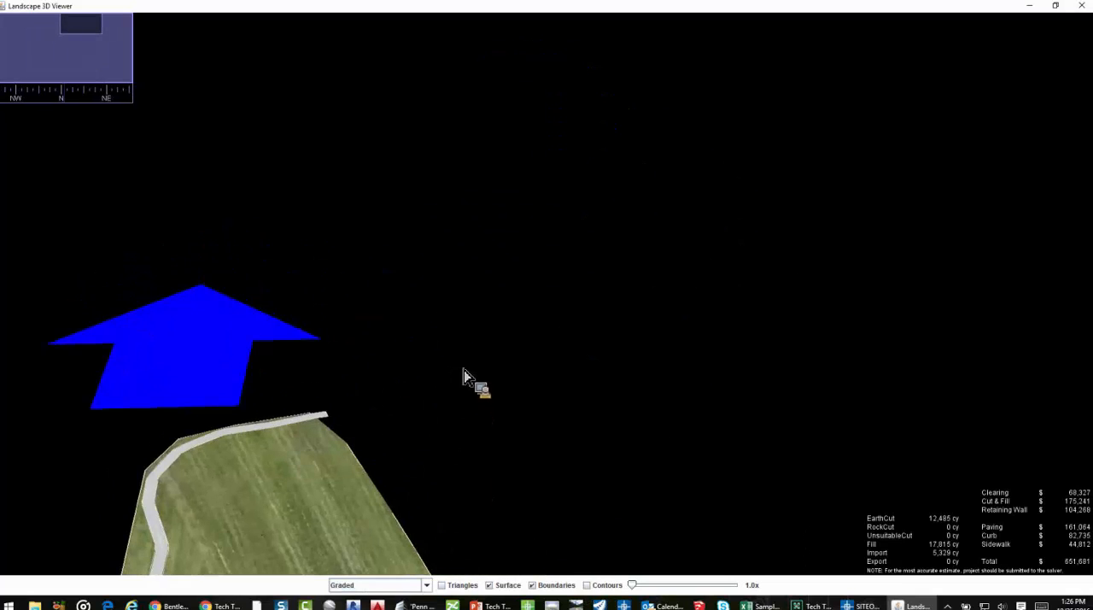
scroll(586, 381, "down", 3)
left_click(587, 585)
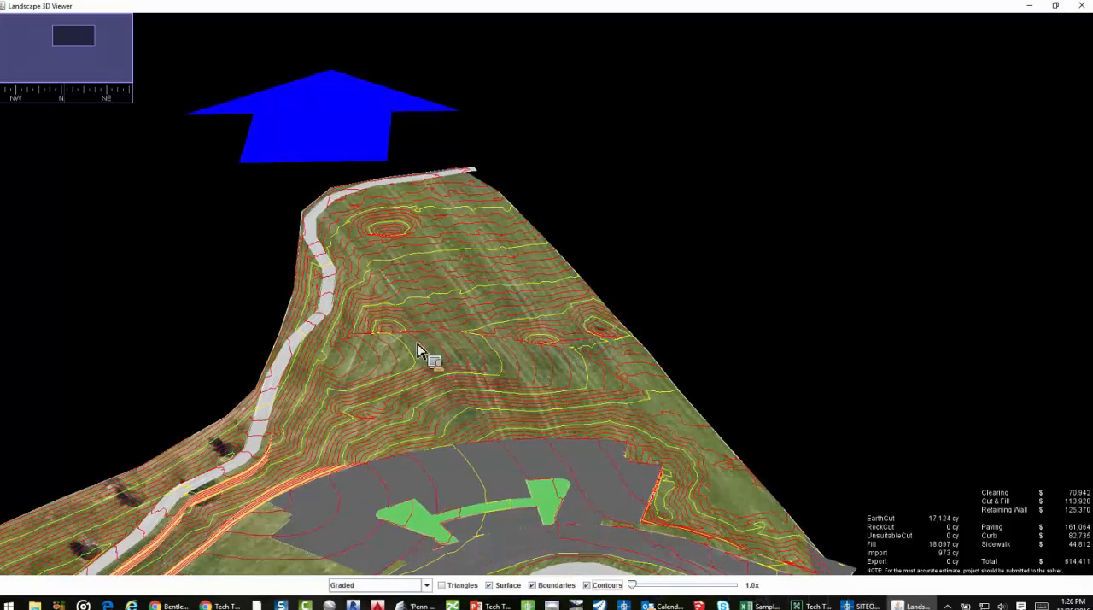
scroll(481, 365, "up", 2)
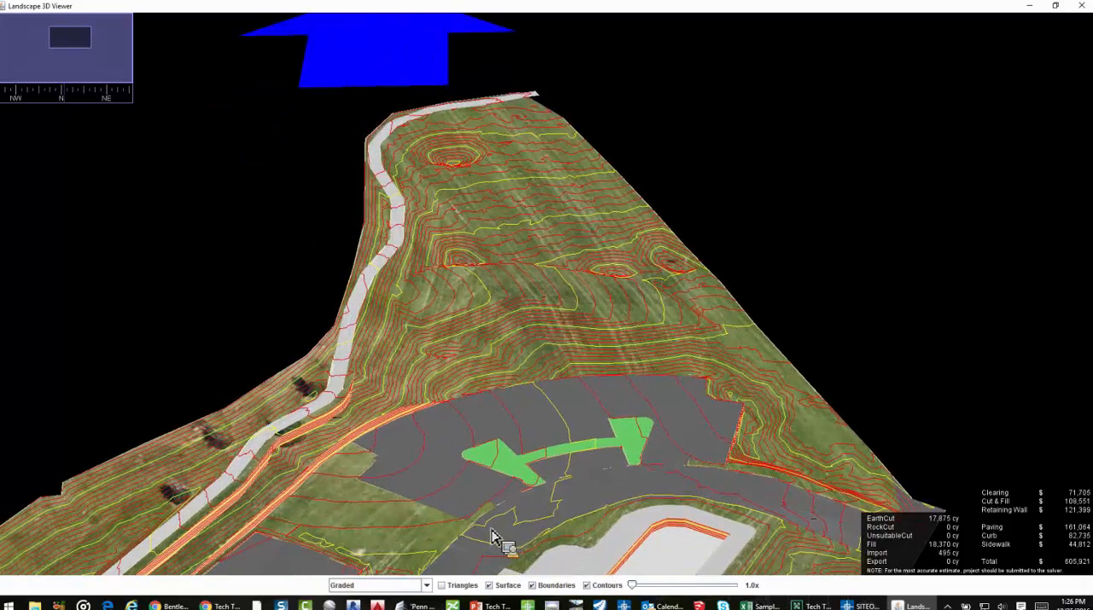
left_click(547, 587)
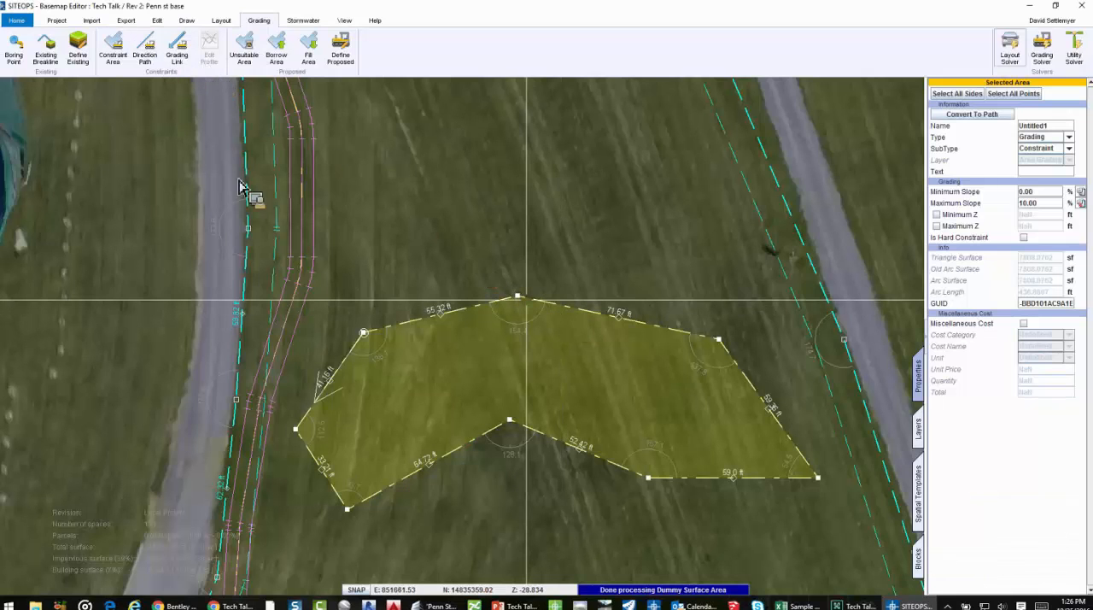
Draw a Direction Path about 90 ft long, running northeast across the constraint area
left_click(369, 438)
left_click(605, 336)
right_click(623, 349)
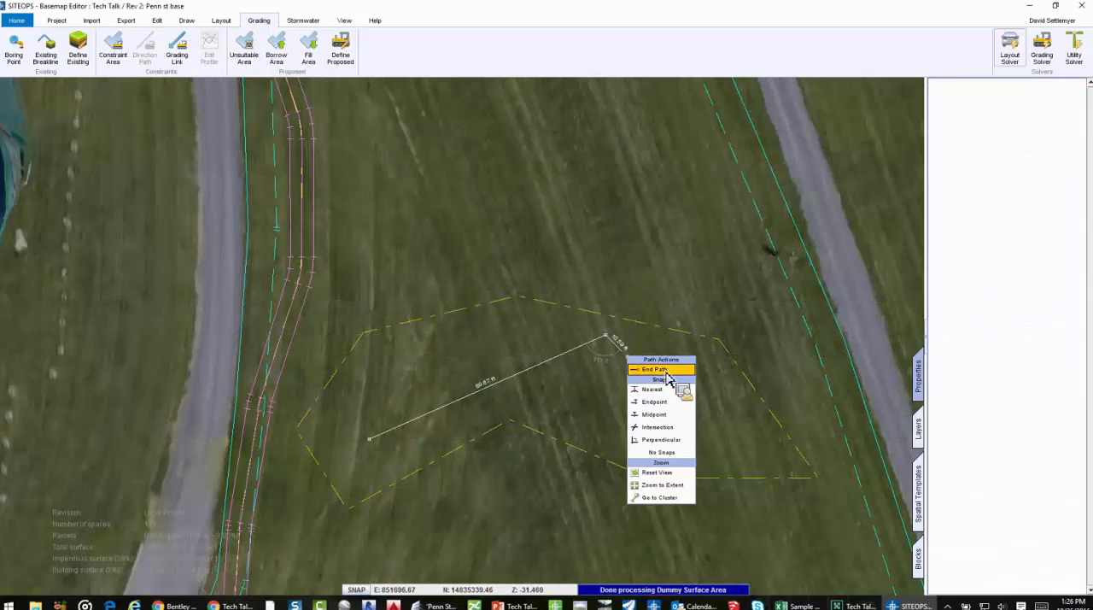
left_click(658, 369)
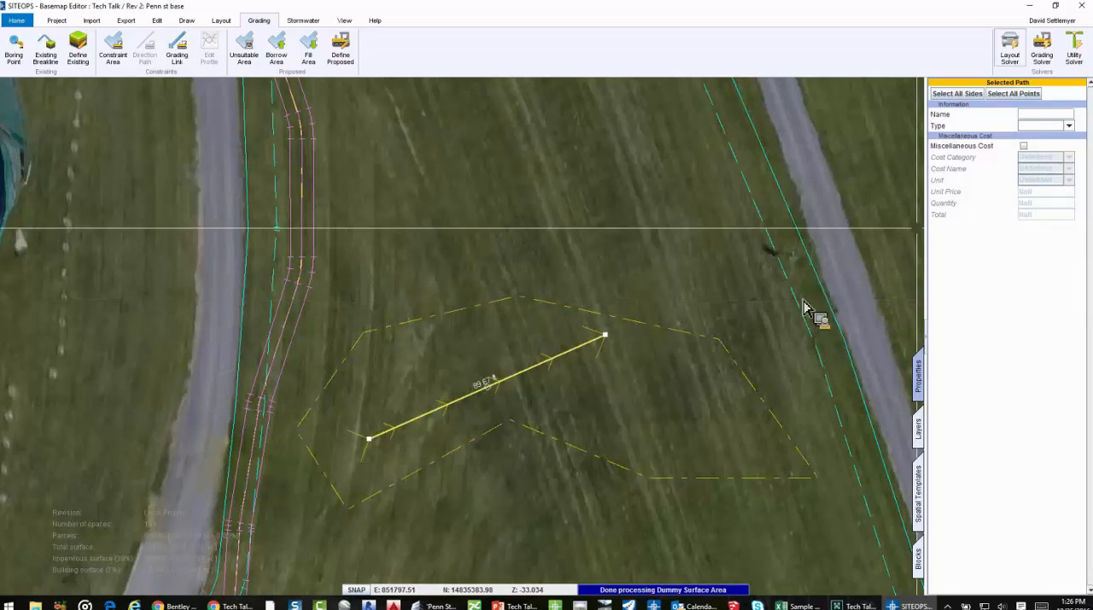
Set the grading constraint area's Minimum Slope to 5% and make it a hard constraint
left_click(708, 361)
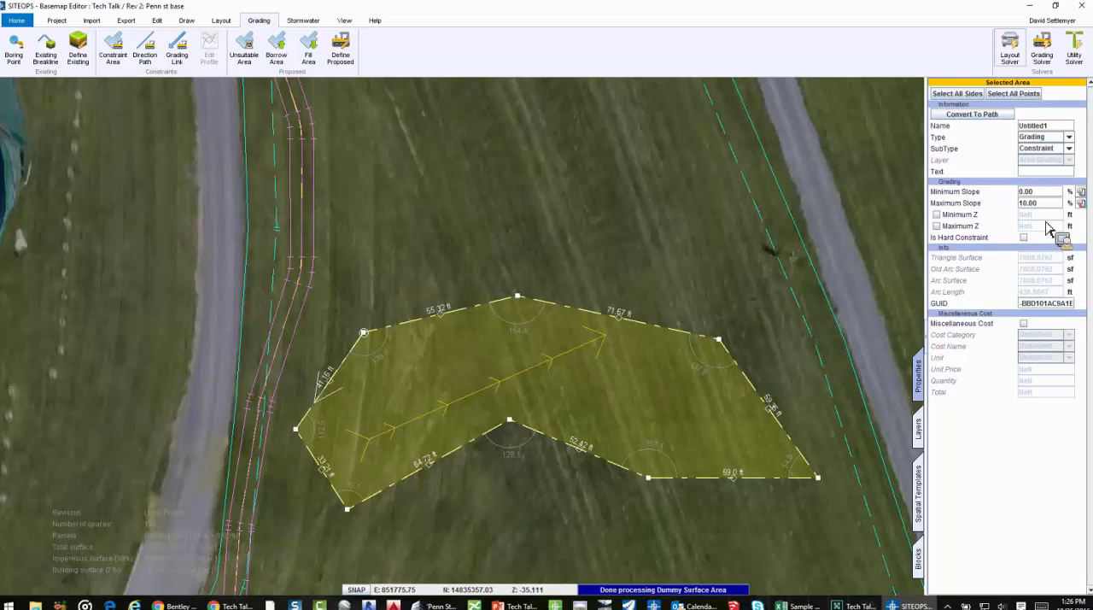
left_click(1037, 192)
type("5")
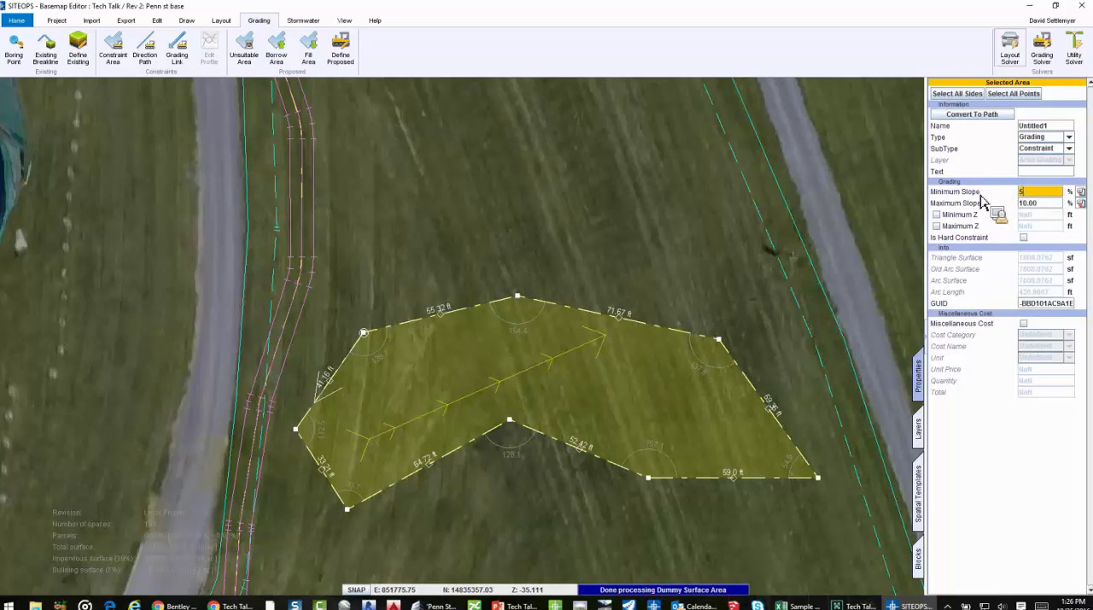
left_click(1023, 237)
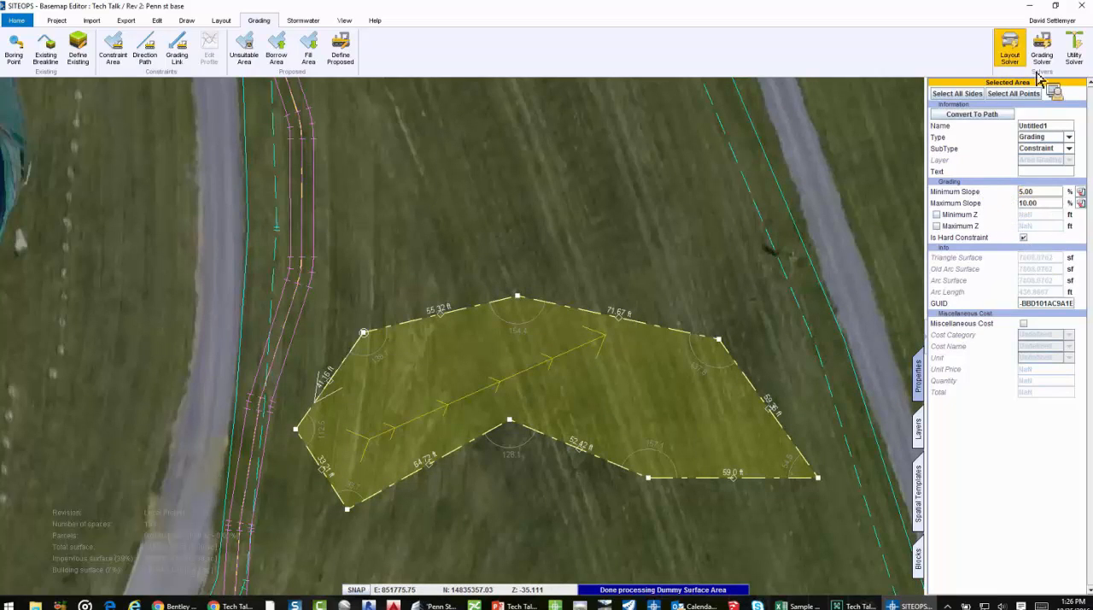
Run the Grading Solver and review the northern field in 3D with boundaries hidden and contours shown
left_click(1041, 49)
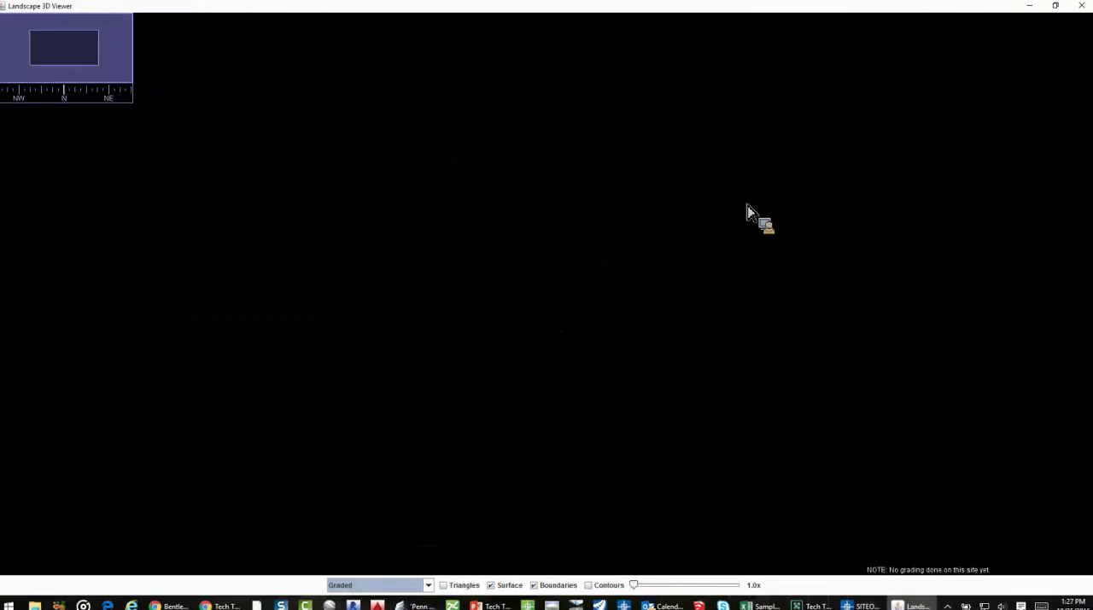
scroll(715, 115, "up", 3)
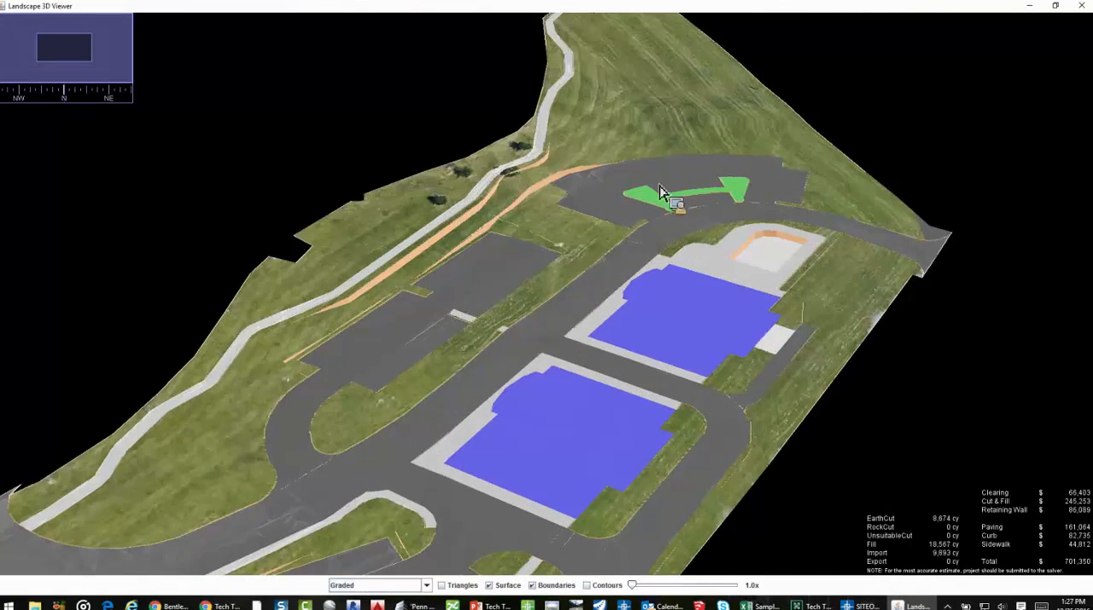
left_click_drag(663, 193, 631, 213)
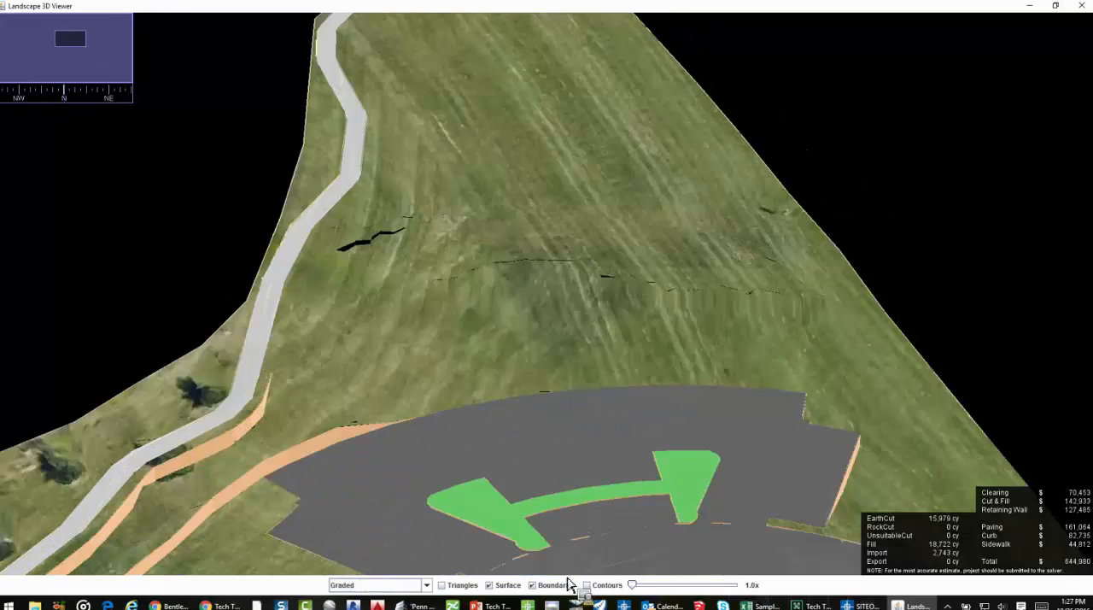
left_click(560, 586)
left_click(587, 584)
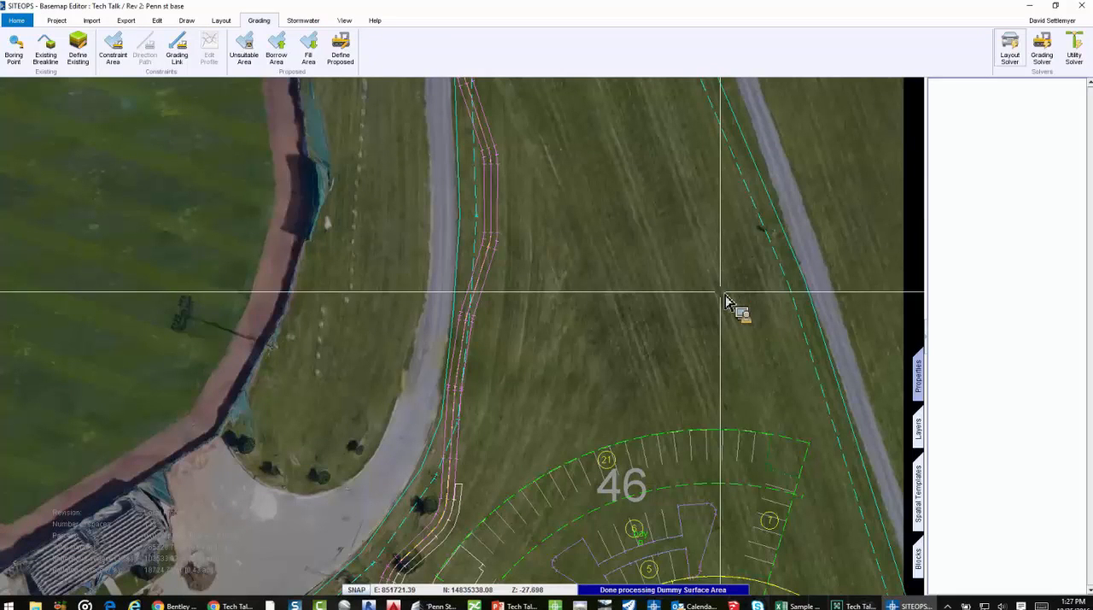
Open the "Grading residential" revision of the Tech Talk project without saving the current revision
scroll(685, 309, "down", 3)
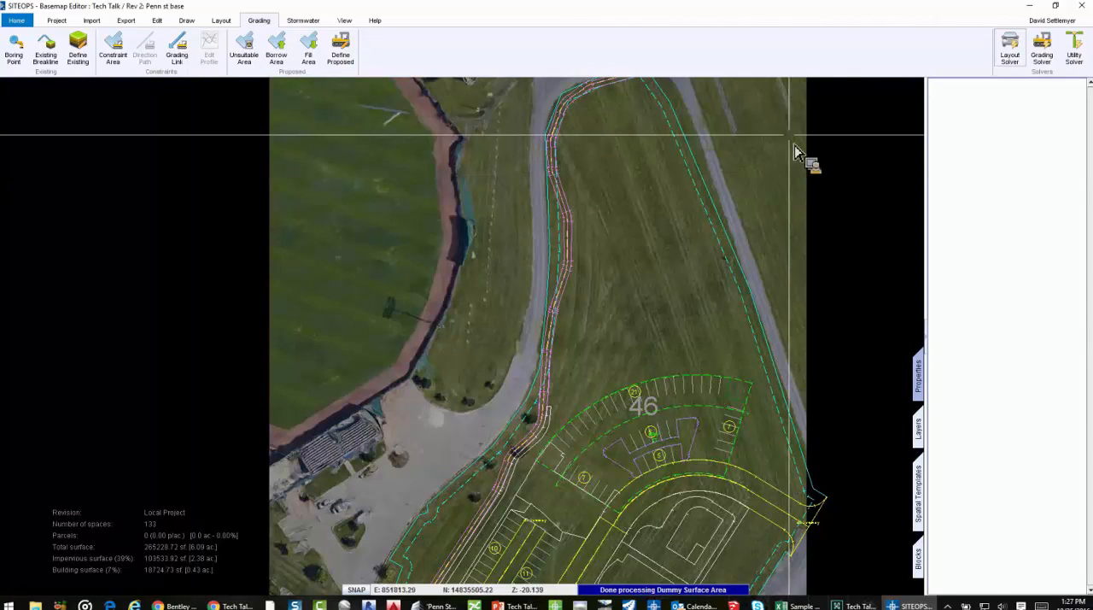
left_click(58, 22)
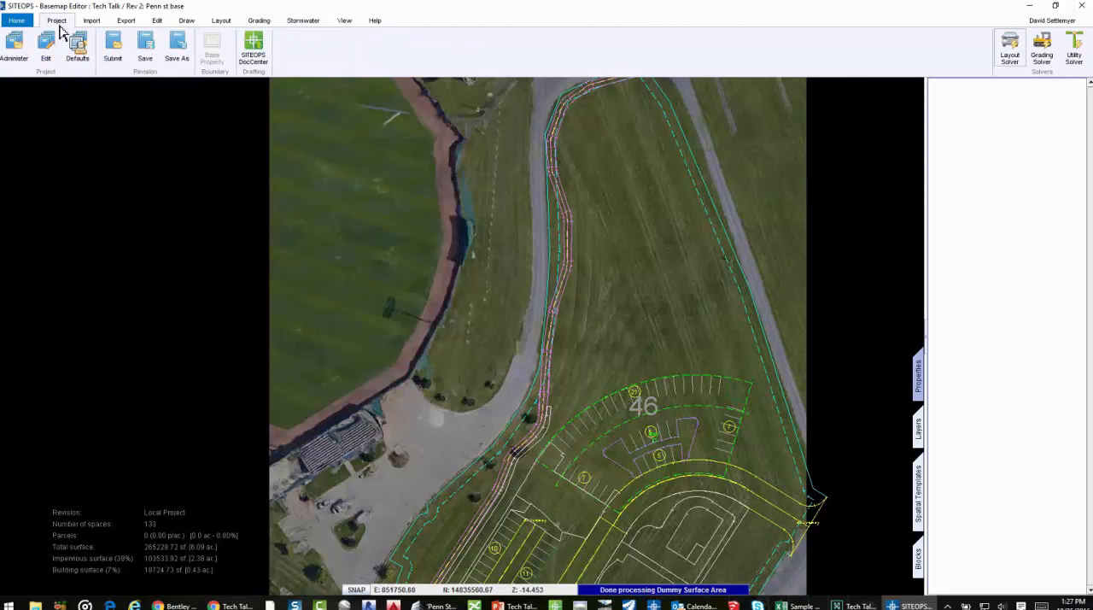
left_click(23, 68)
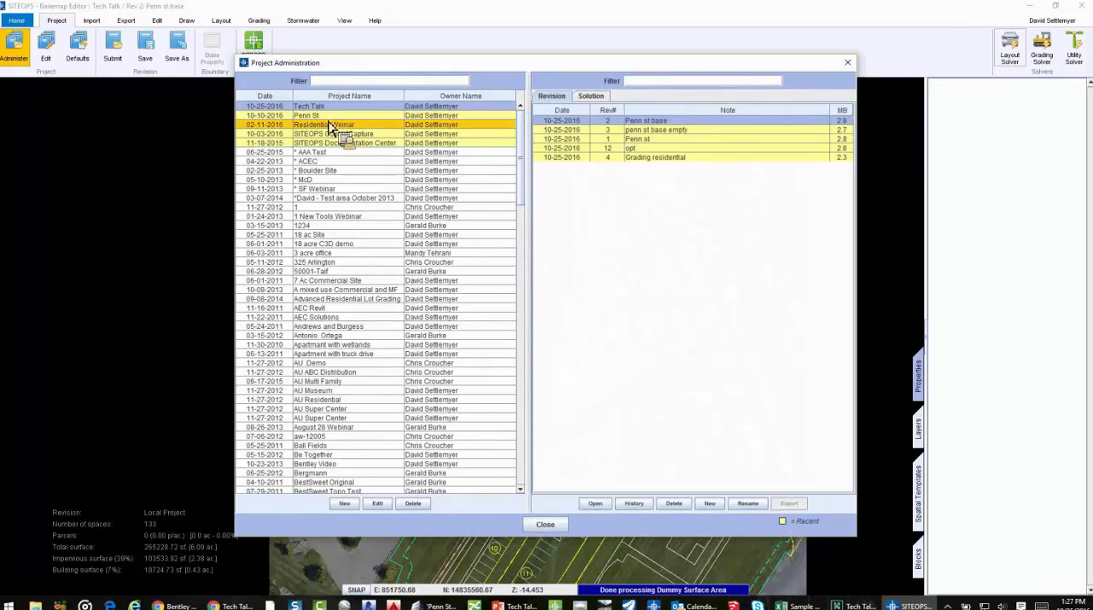
left_click(696, 158)
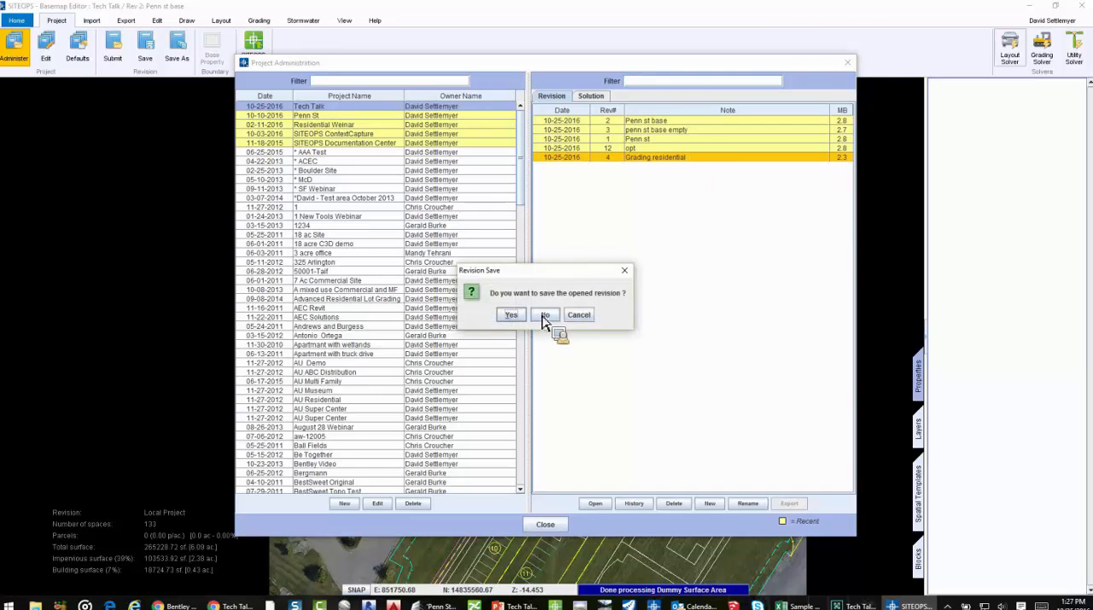
left_click(544, 315)
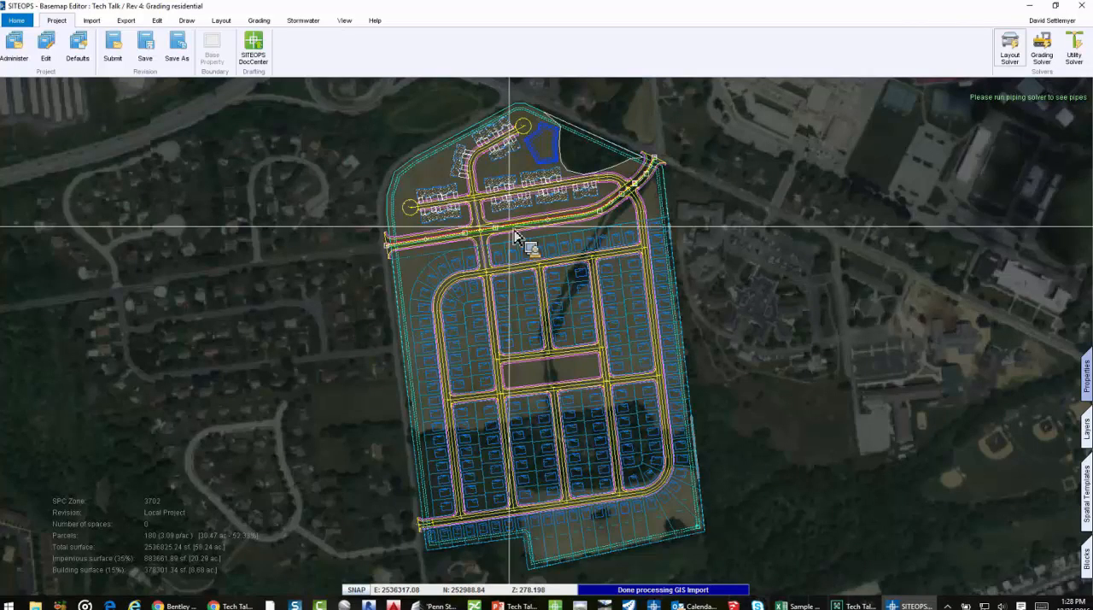
Select all sides of the curved residential street in the northwest lots and examine its driveway, sidewalk and grading settings
scroll(522, 243, "up", 2)
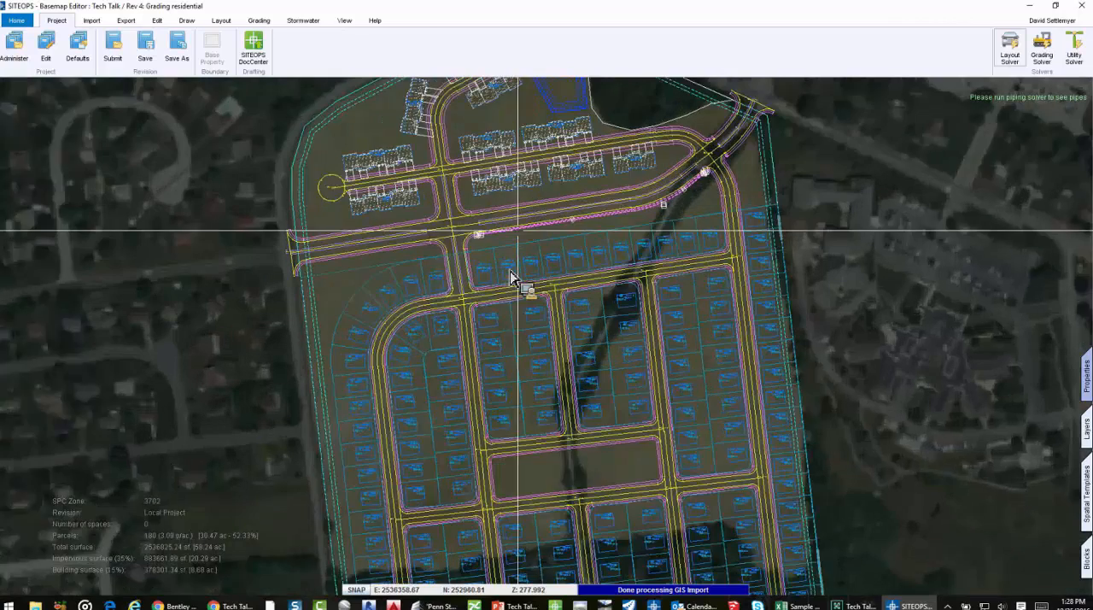
scroll(512, 273, "up", 1)
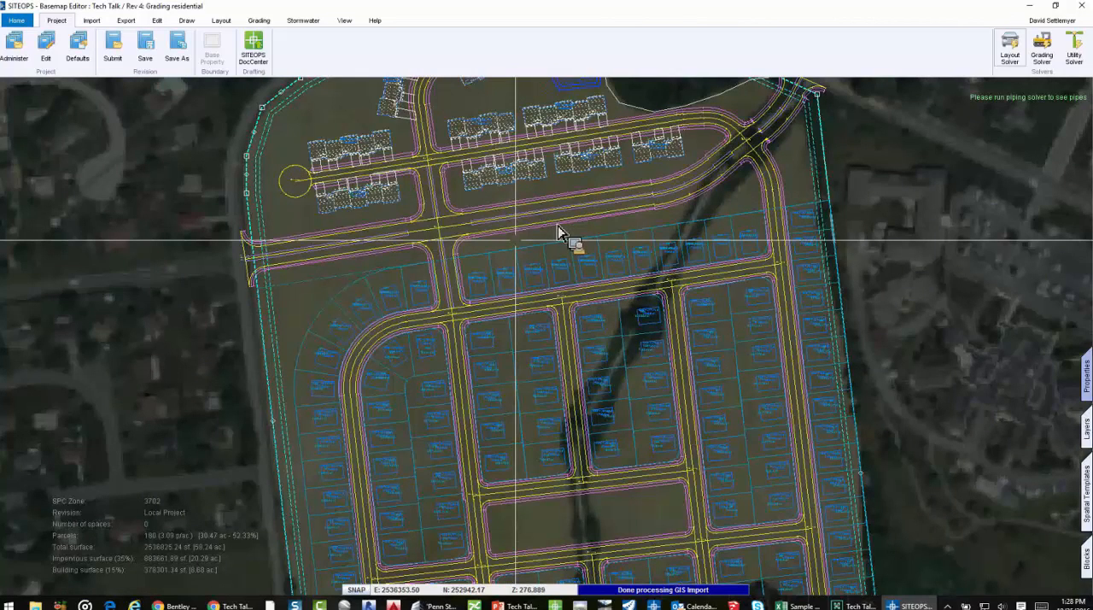
scroll(610, 226, "up", 1)
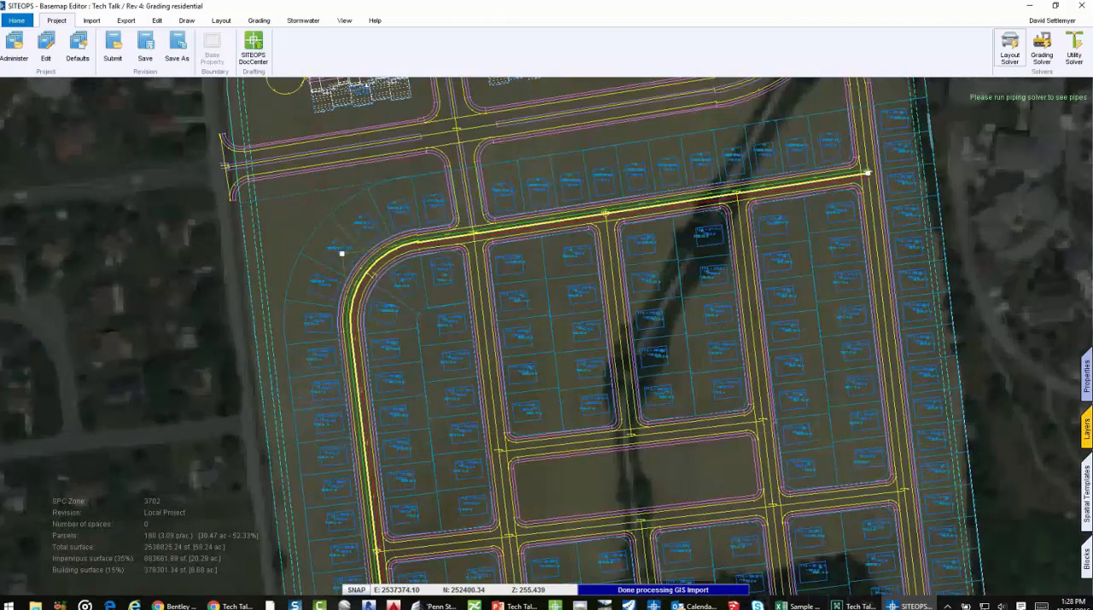
left_click(1090, 391)
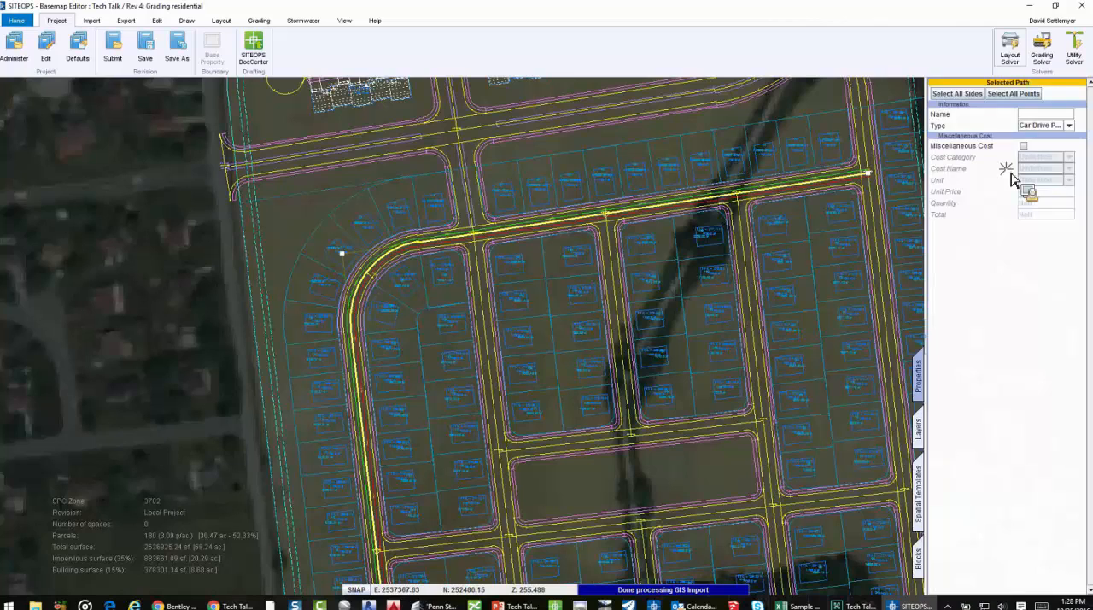
left_click(959, 96)
scroll(1023, 503, "down", 1)
scroll(1023, 511, "down", 4)
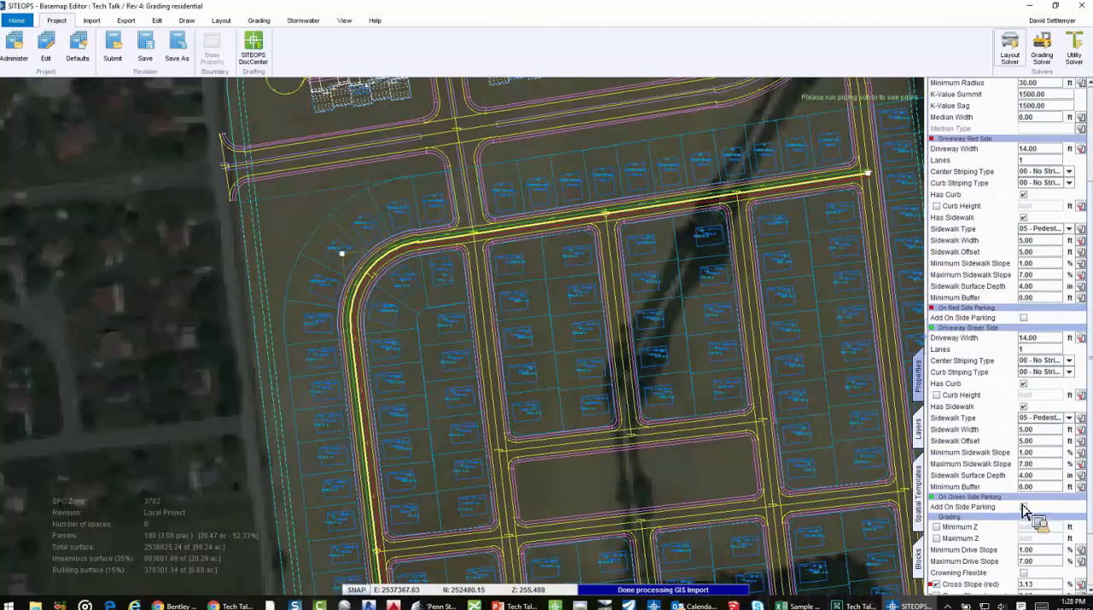
scroll(1024, 365, "up", 3)
scroll(1024, 363, "up", 1)
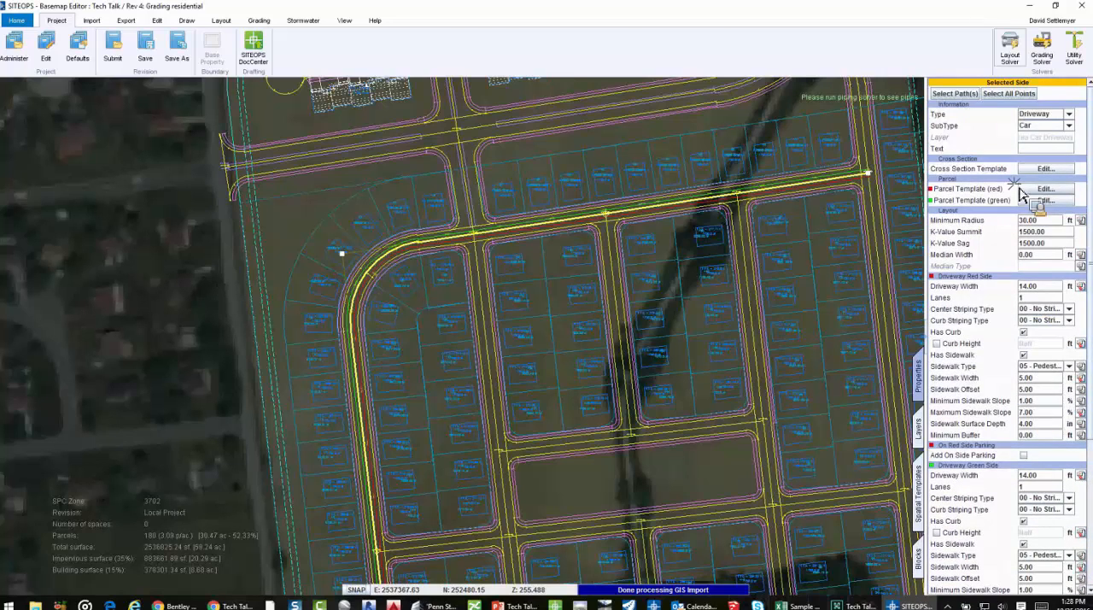
Disallow retaining walls on the red and green sides in the street's cross section template, apply it and rerun the Layout Solver
left_click(1045, 169)
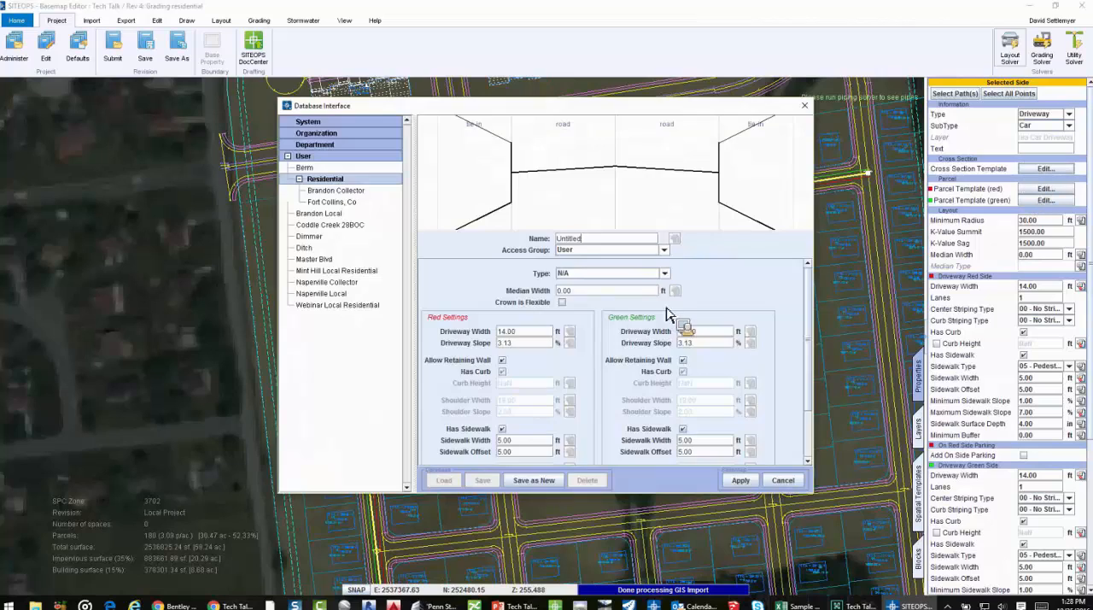
left_click(502, 360)
left_click(682, 360)
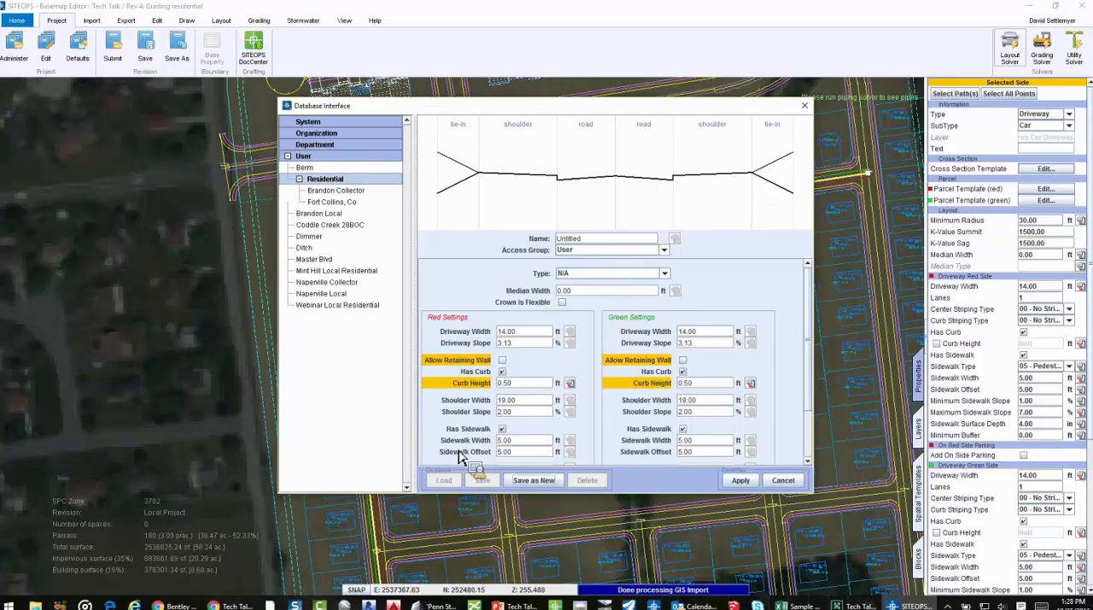
scroll(482, 410, "down", 1)
scroll(512, 389, "down", 1)
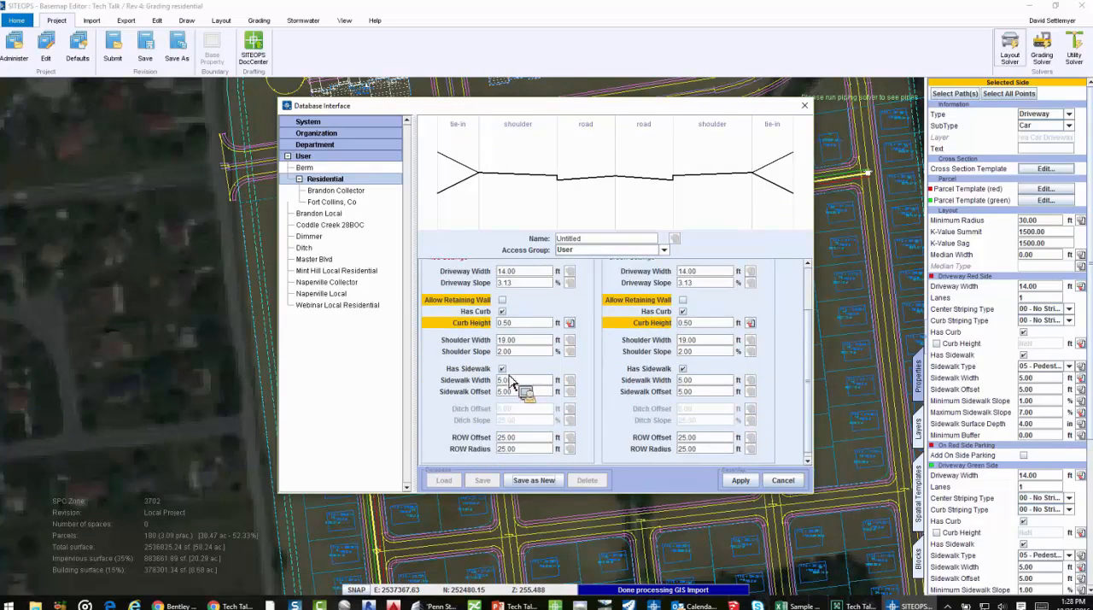
left_click(502, 312)
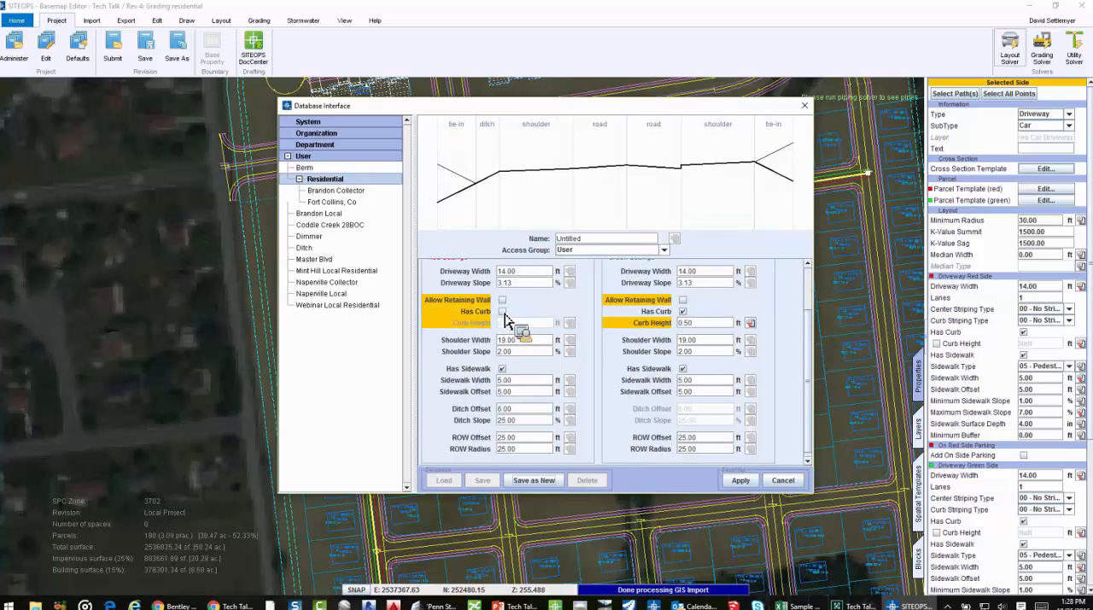
left_click(502, 312)
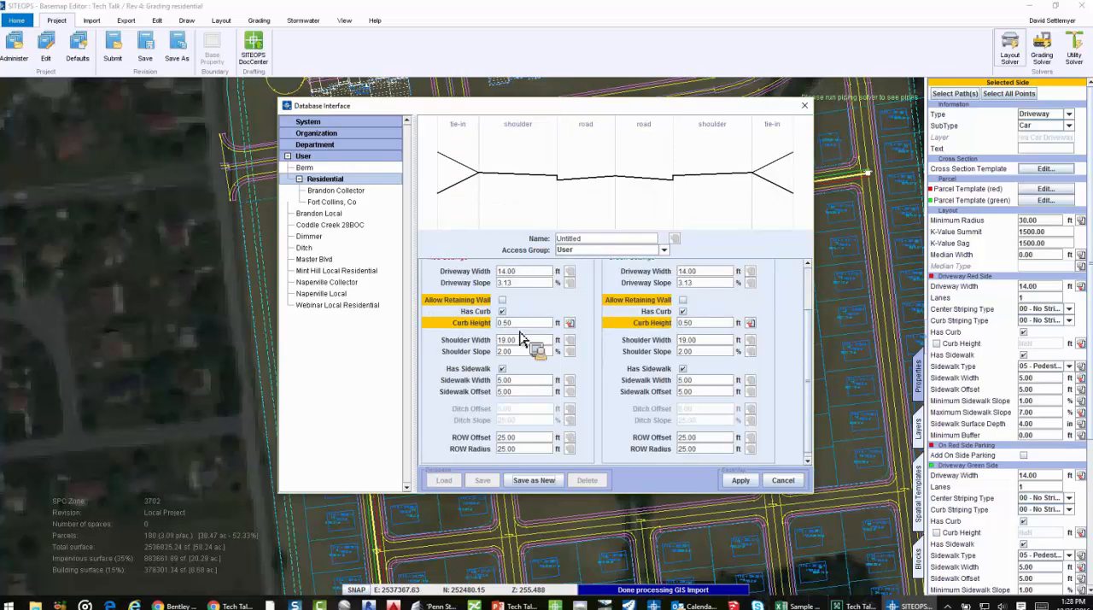
left_click(734, 479)
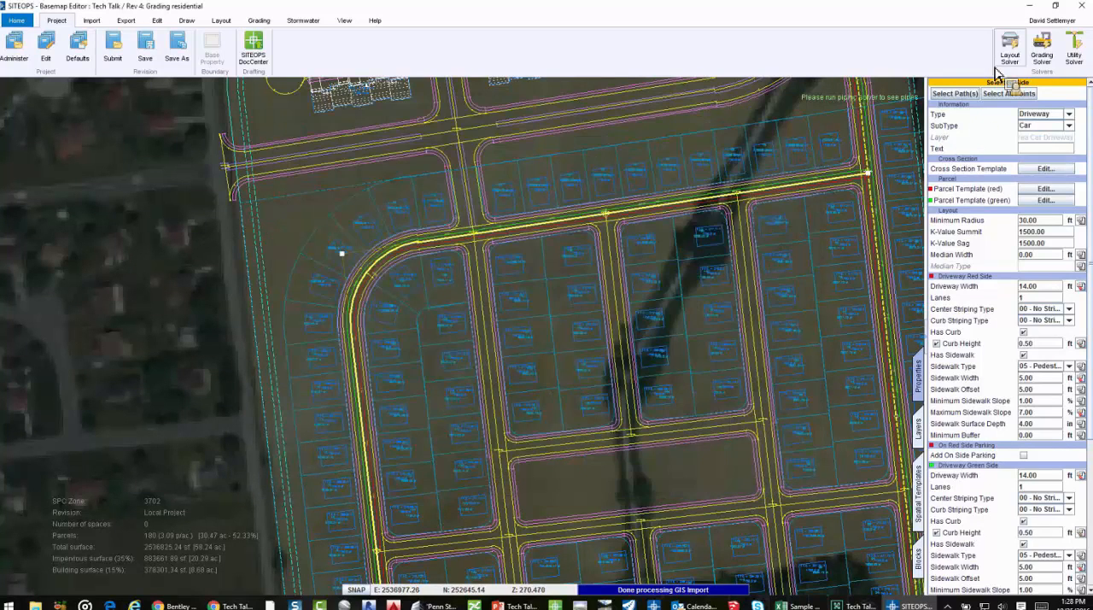
left_click(1008, 53)
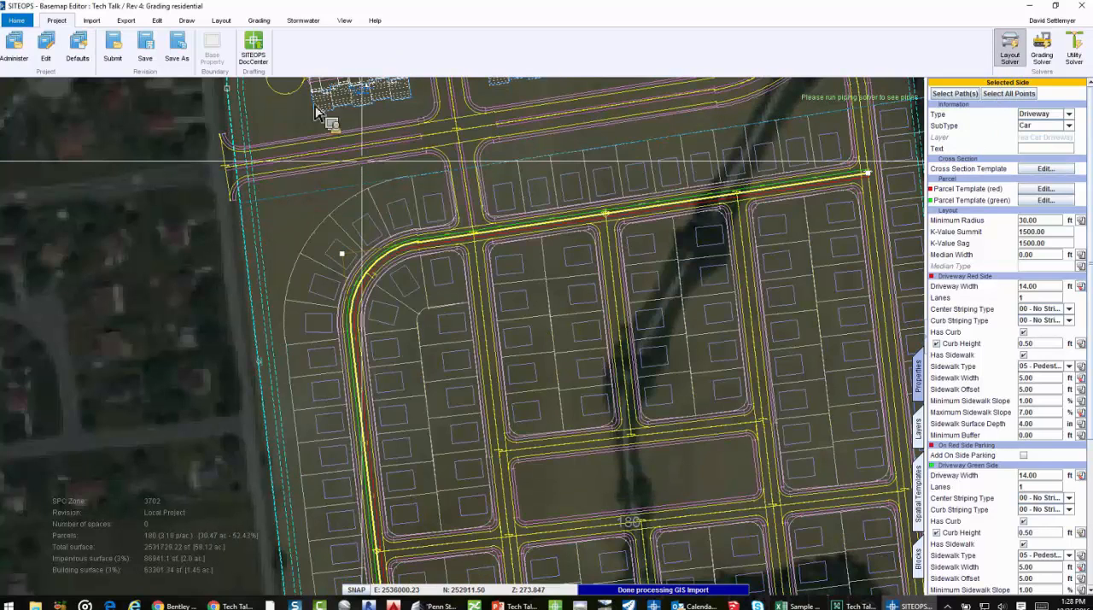
Show the vertical profile of the curved residential street in a larger viewer window
left_click(343, 22)
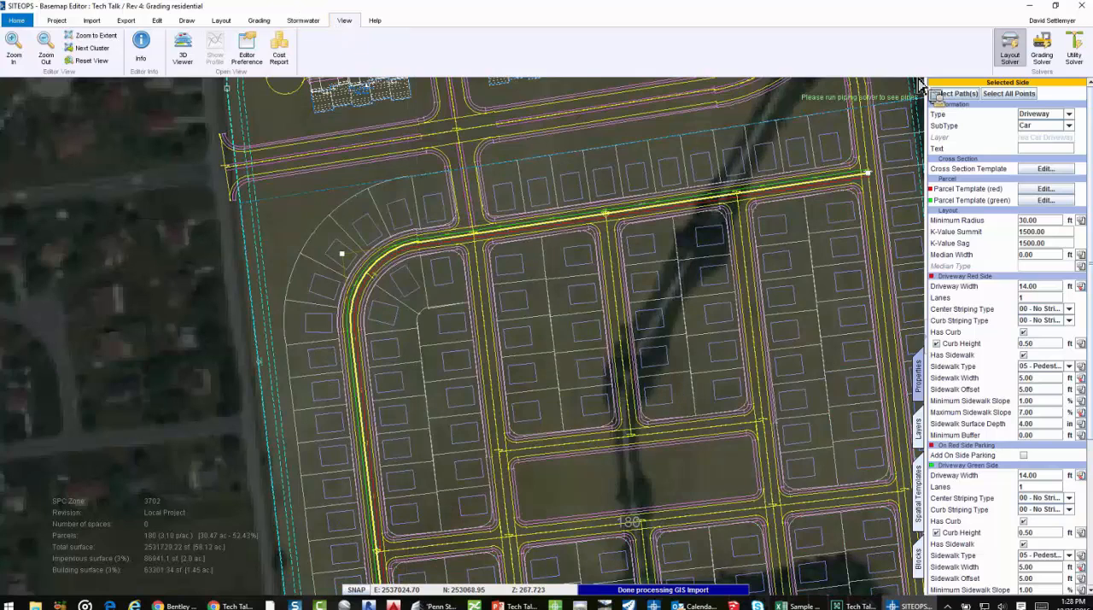
left_click(471, 238)
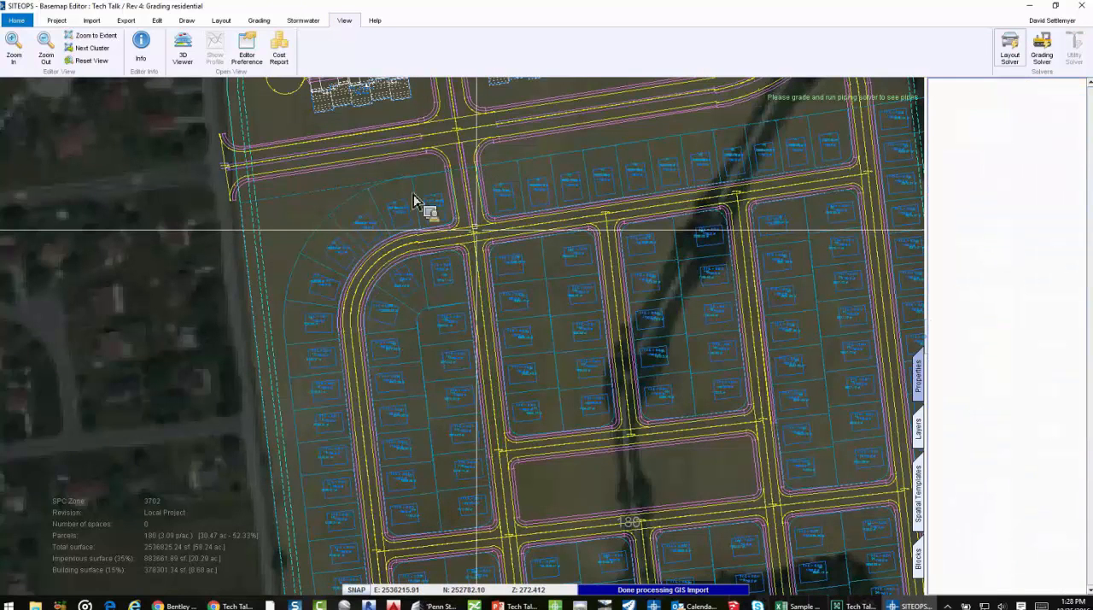
left_click(218, 56)
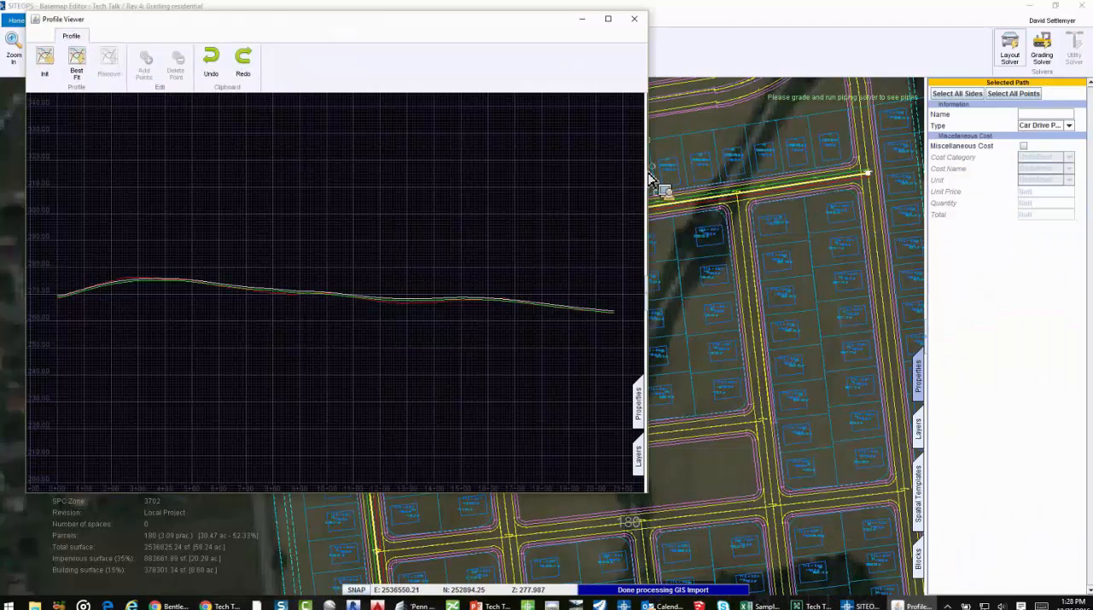
left_click_drag(649, 180, 935, 207)
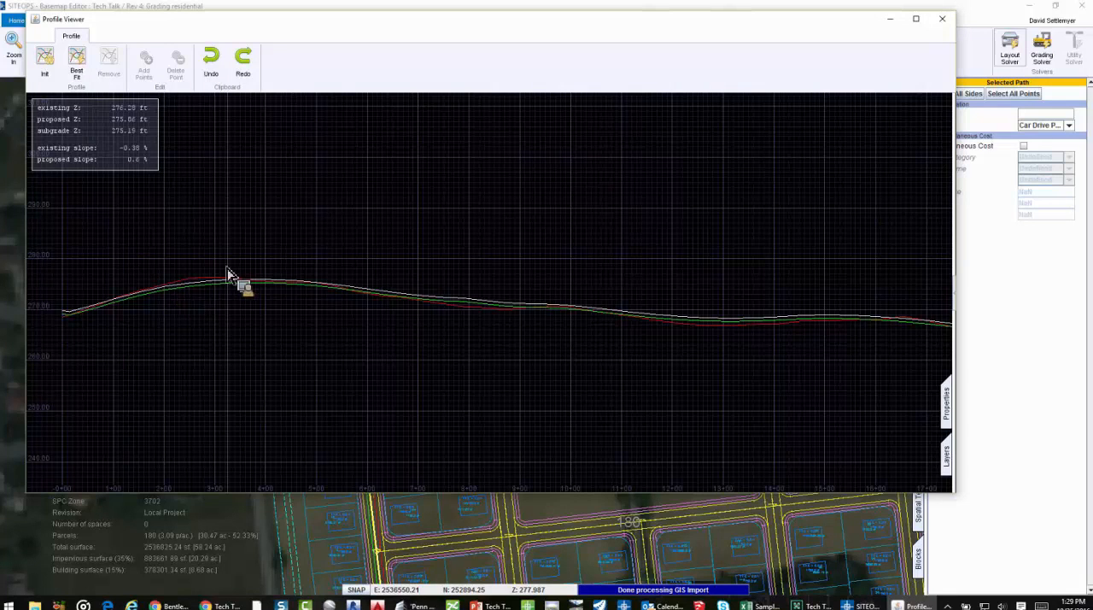
Examine the existing and proposed ground lines and create a Best Fit profile with a min-k value of 20
scroll(222, 283, "up", 1)
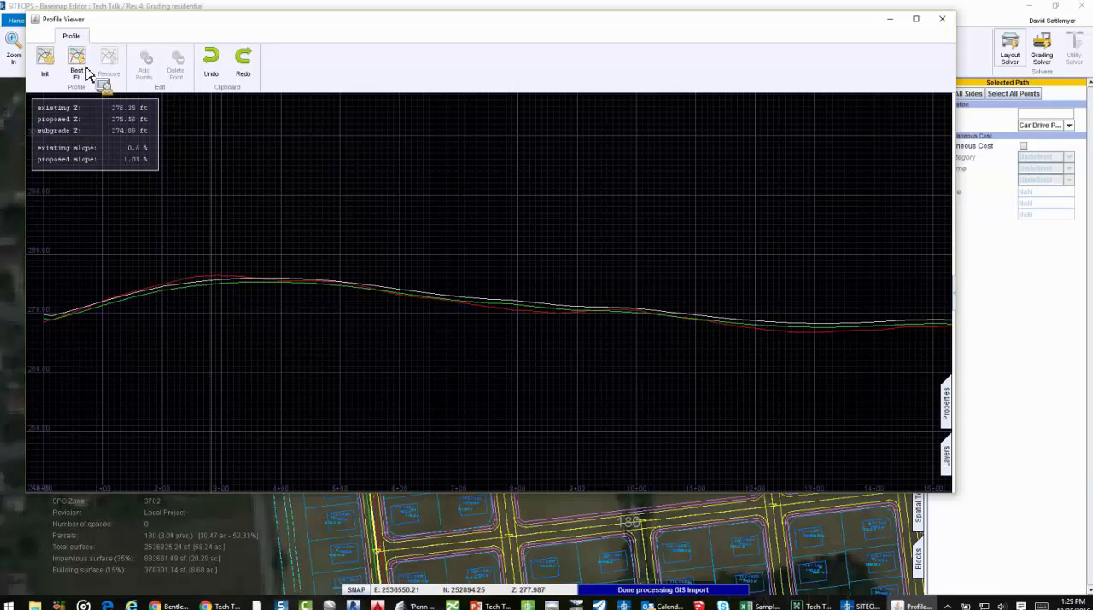
scroll(224, 246, "down", 2)
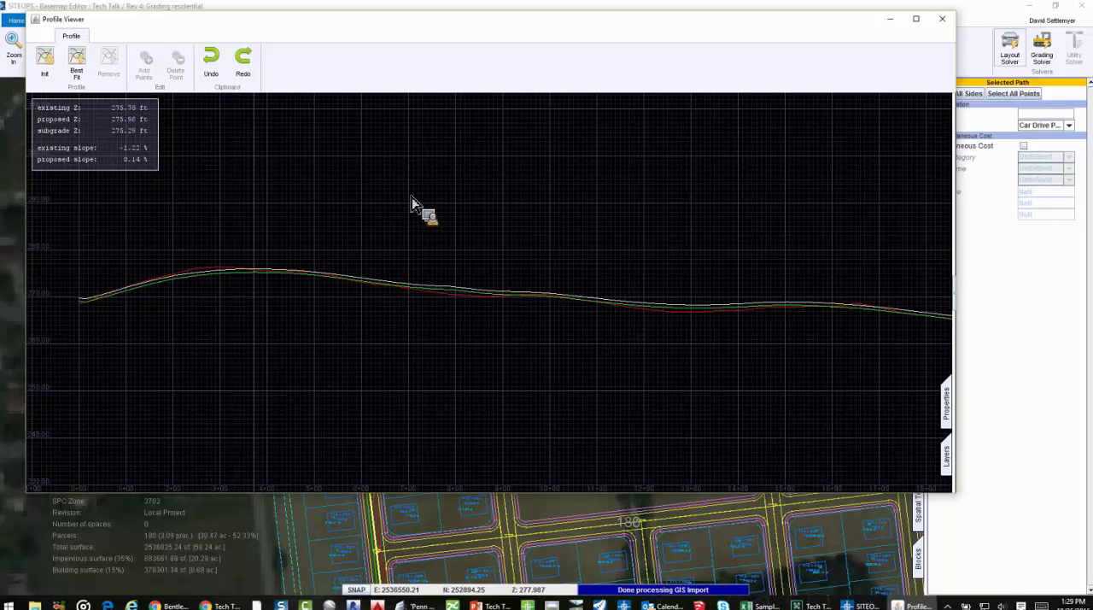
left_click(76, 64)
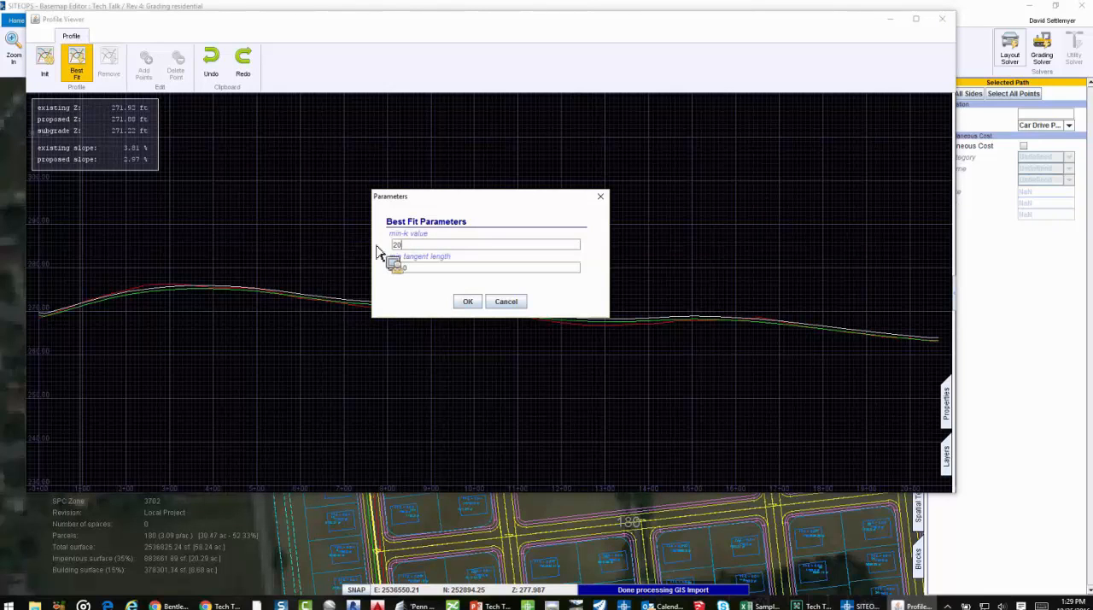
left_click(467, 302)
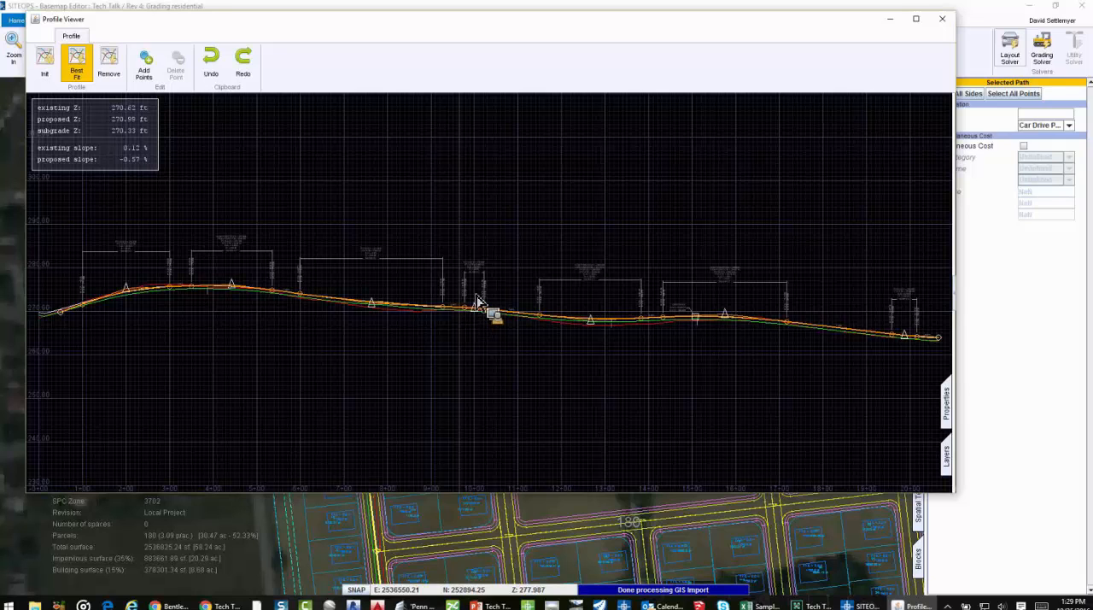
Move the PVI near station 10+00 to about station 10+28 at an elevation of about 270.9 ft
scroll(471, 312, "up", 3)
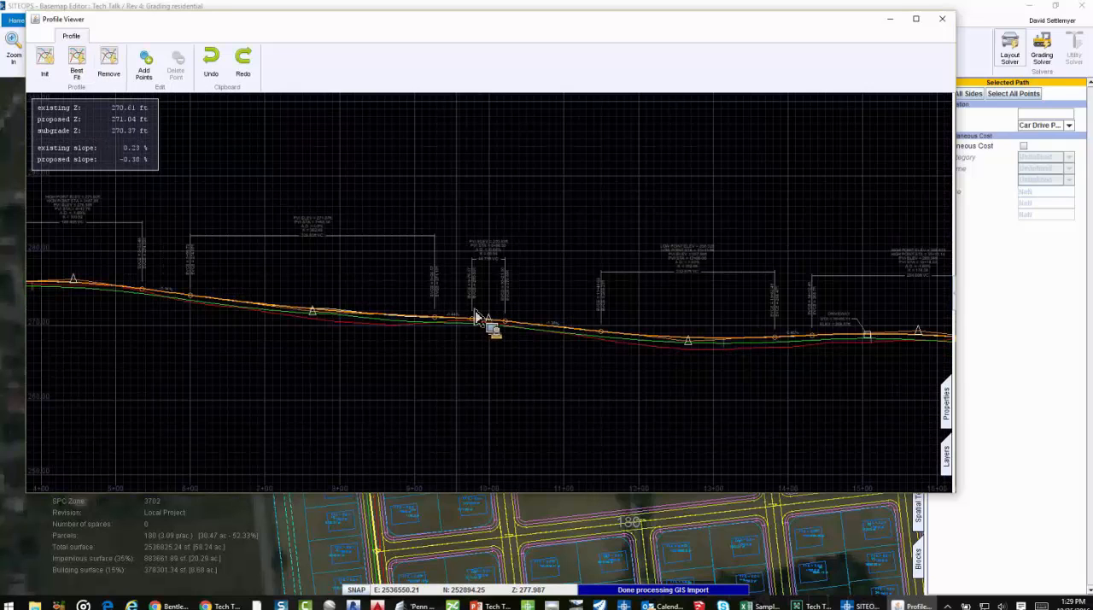
scroll(536, 340, "up", 3)
left_click_drag(535, 338, 580, 347)
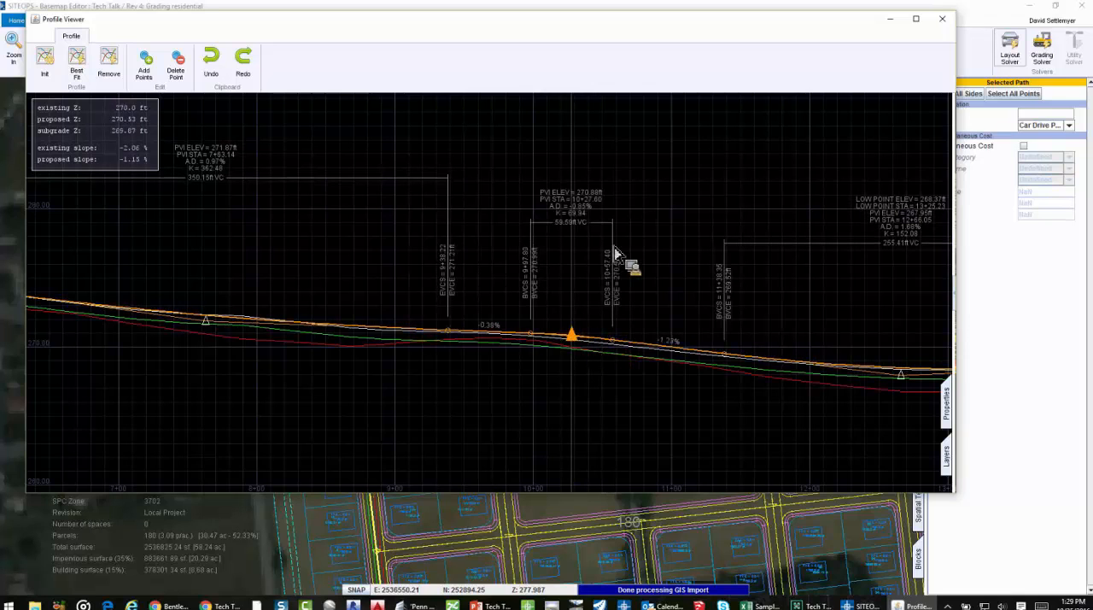
Raise the PVI near station 10+28 to an elevation of about 278.5 ft and delete it from the profile
left_click_drag(514, 202, 567, 231)
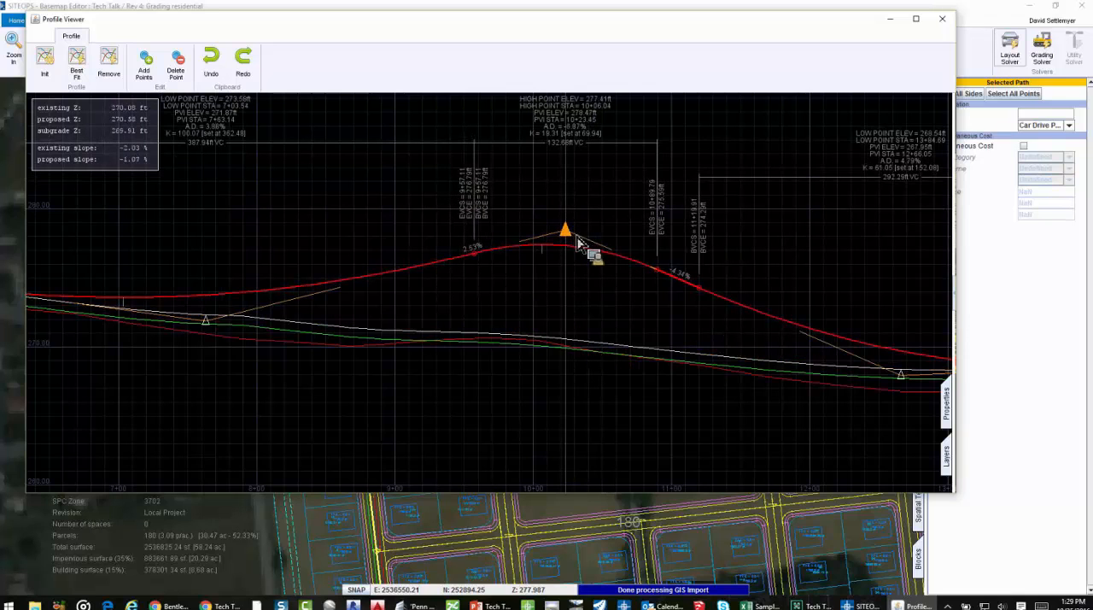
left_click(175, 69)
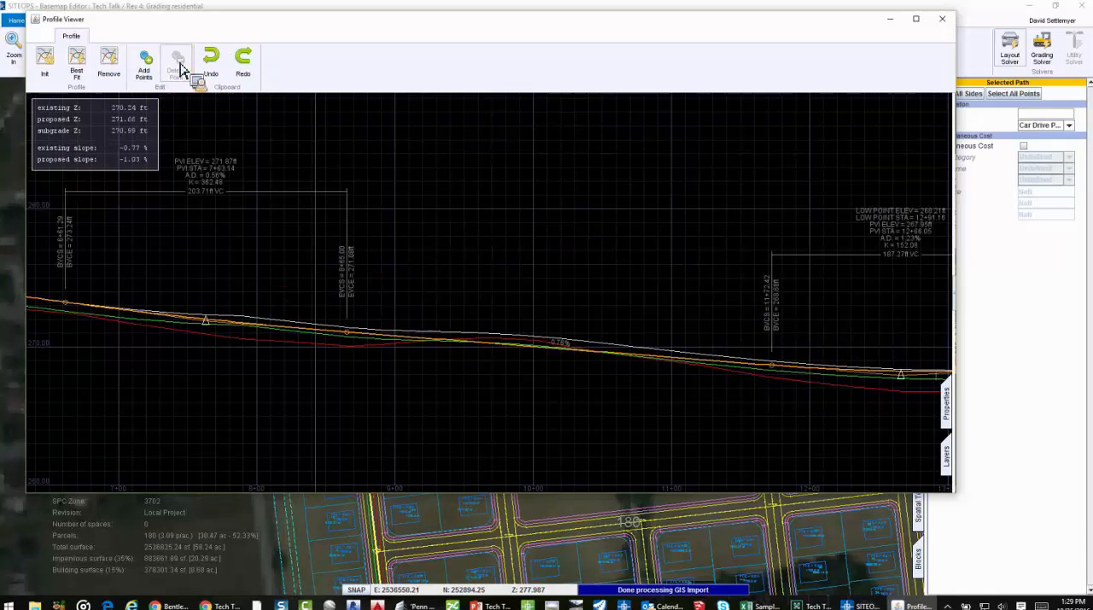
Set the minimum K-value of the PVI near station 4+43 to 500
scroll(593, 226, "down", 1)
middle_click_drag(423, 211, 713, 246)
scroll(266, 296, "up", 1)
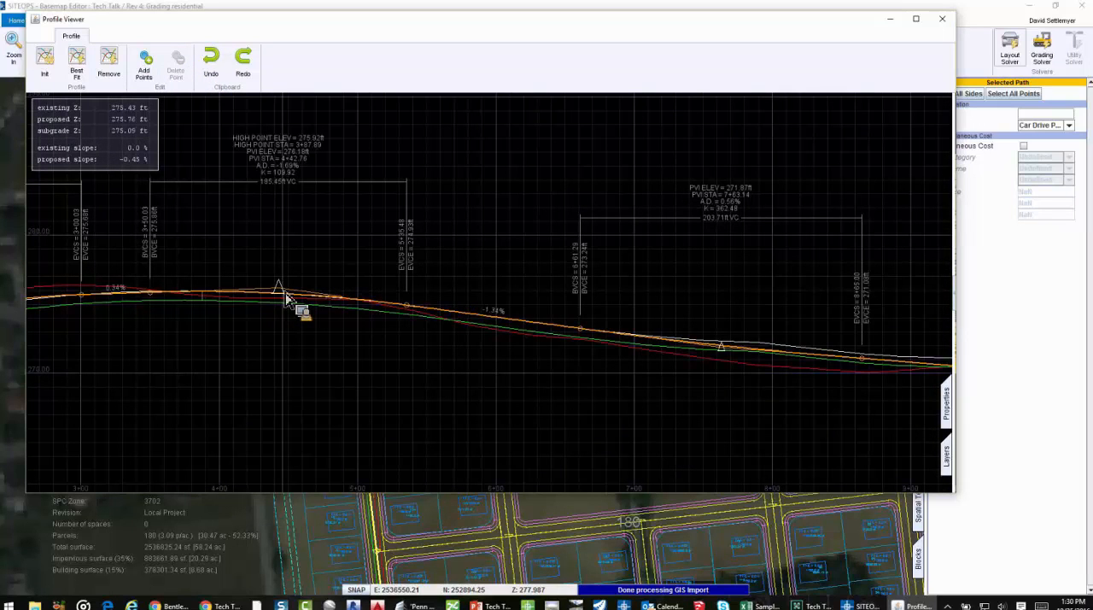
left_click_drag(284, 293, 282, 291)
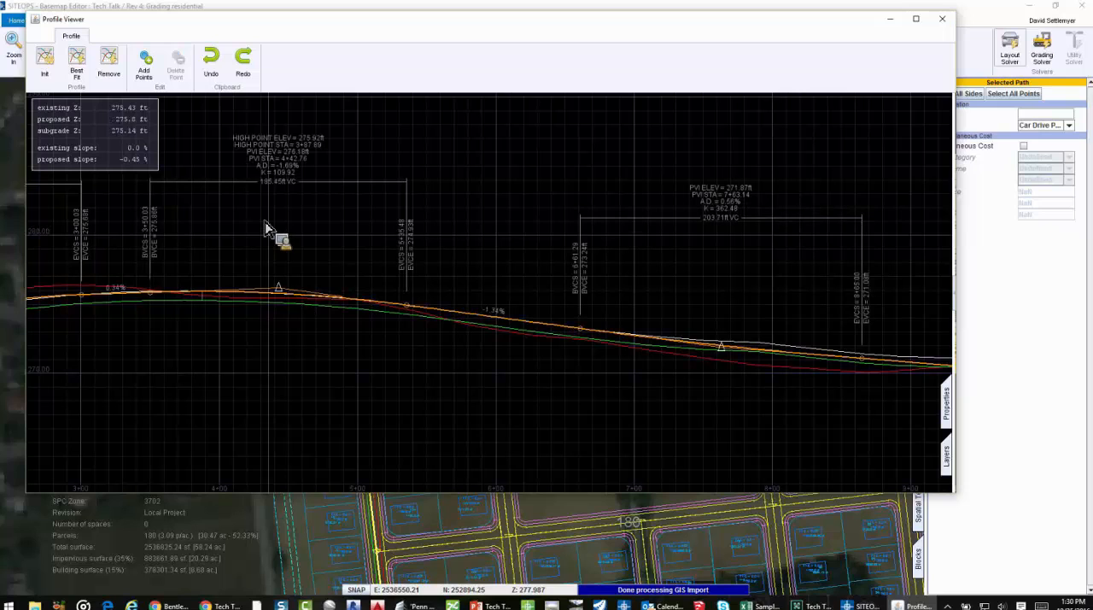
left_click(283, 295)
left_click(946, 403)
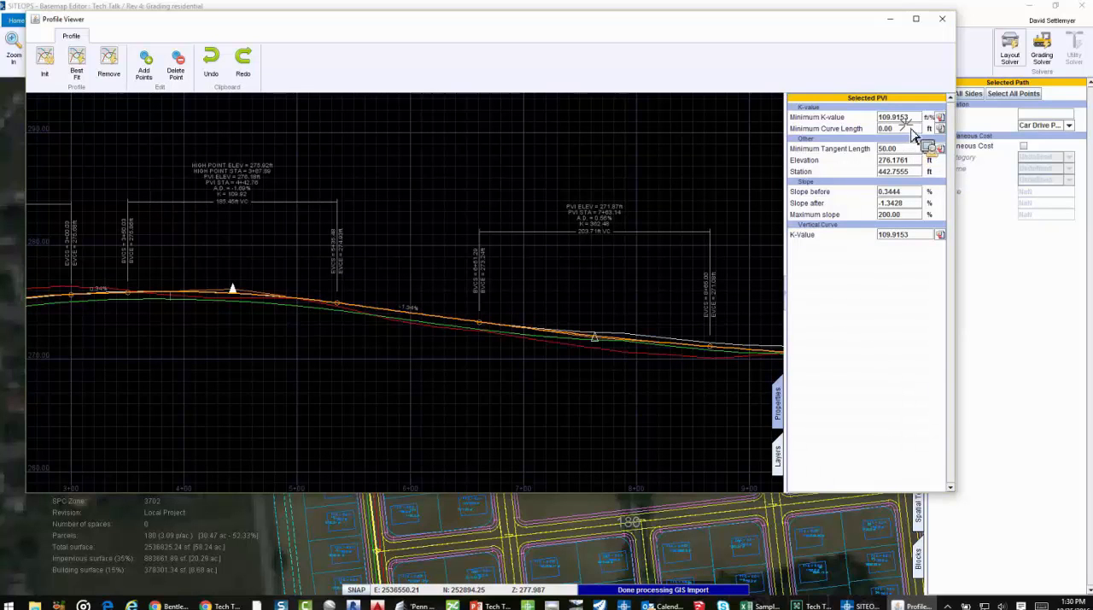
left_click(849, 120)
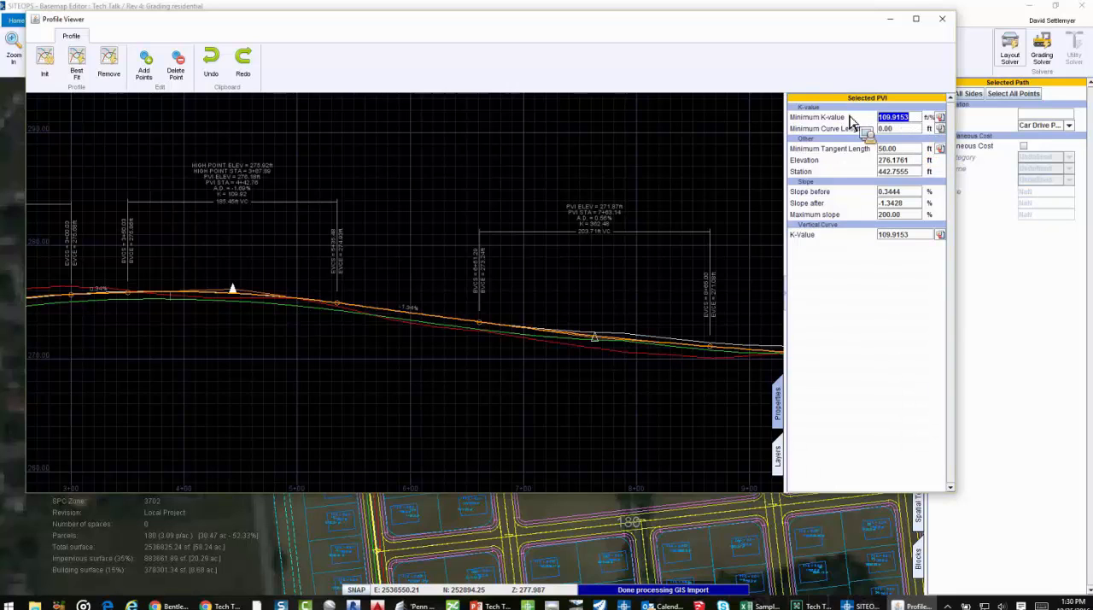
type("500")
key("Return")
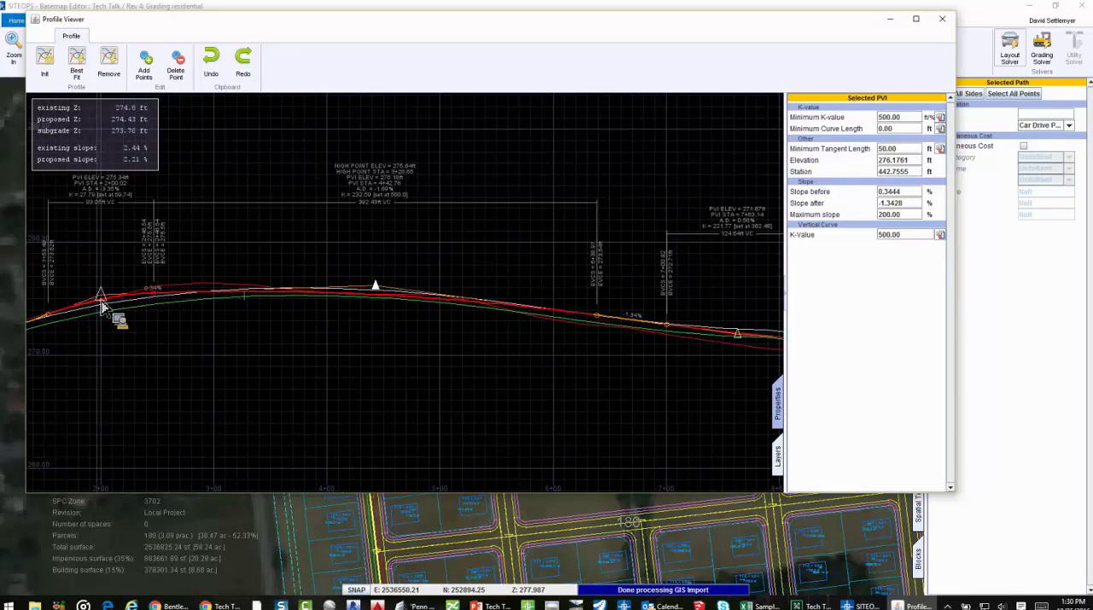
Move the PVI near station 7+63 to about station 7+83 at an elevation of about 276.6 ft
scroll(563, 238, "down", 4)
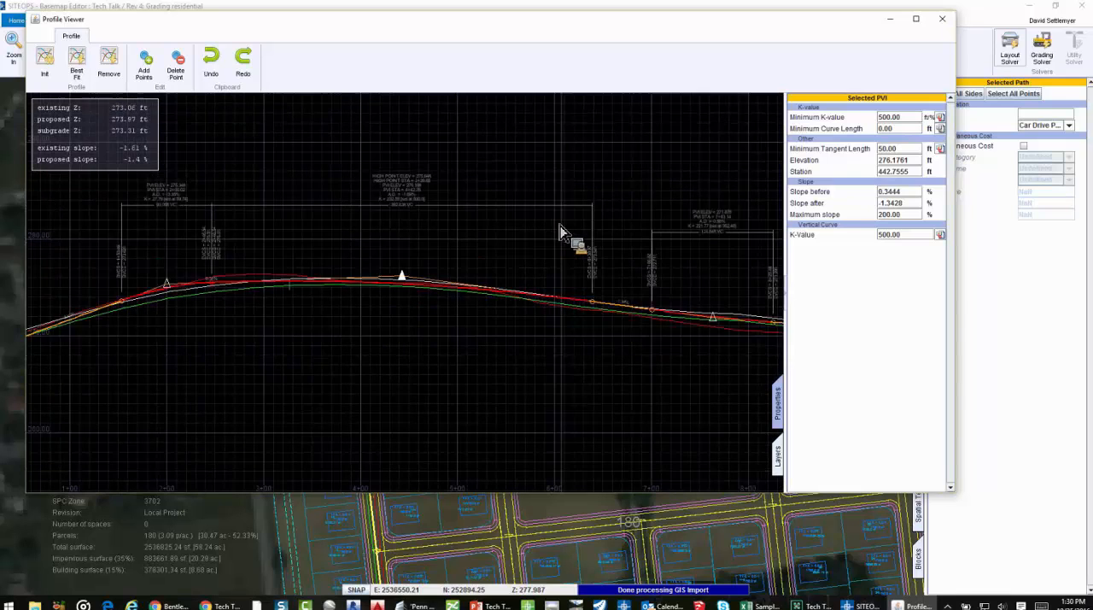
left_click(489, 298)
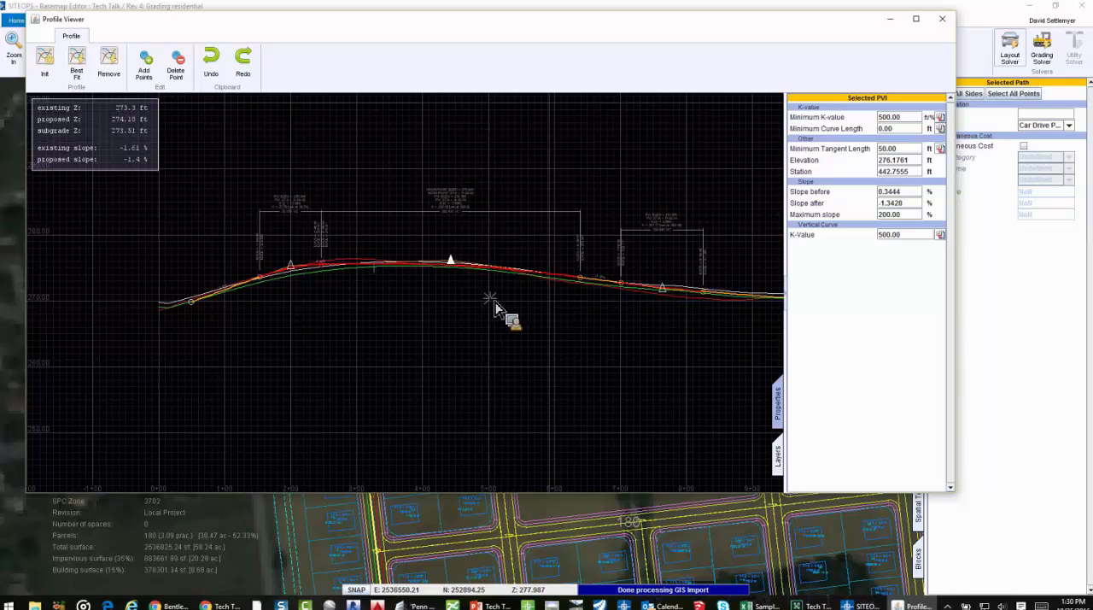
left_click_drag(498, 318, 512, 275)
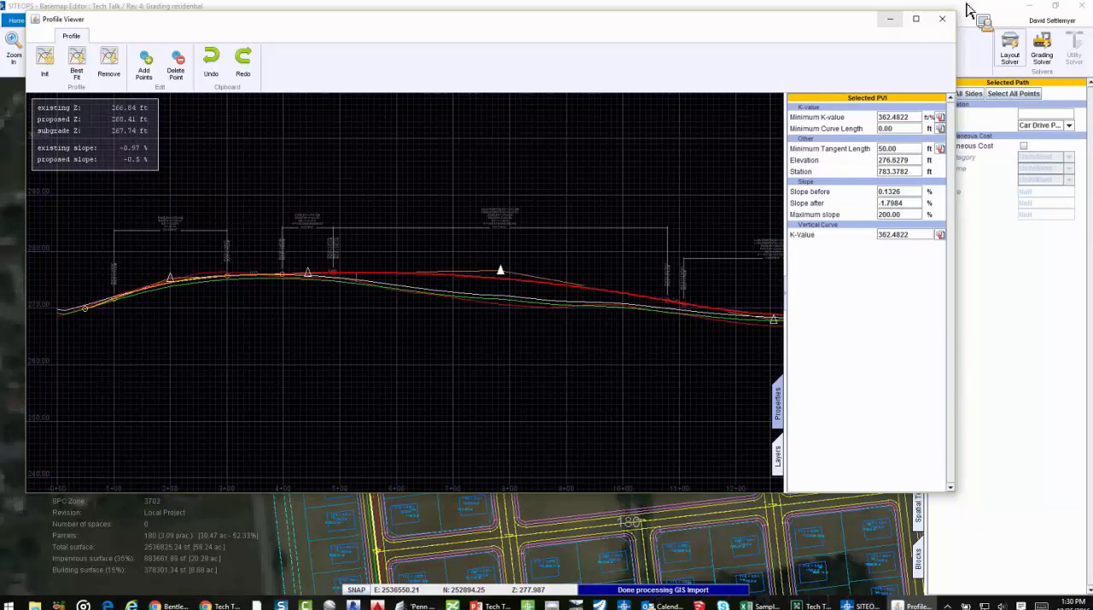
Close the profile viewer and examine the graded site in an enlarged 3D view with the boundaries hidden
left_click(942, 18)
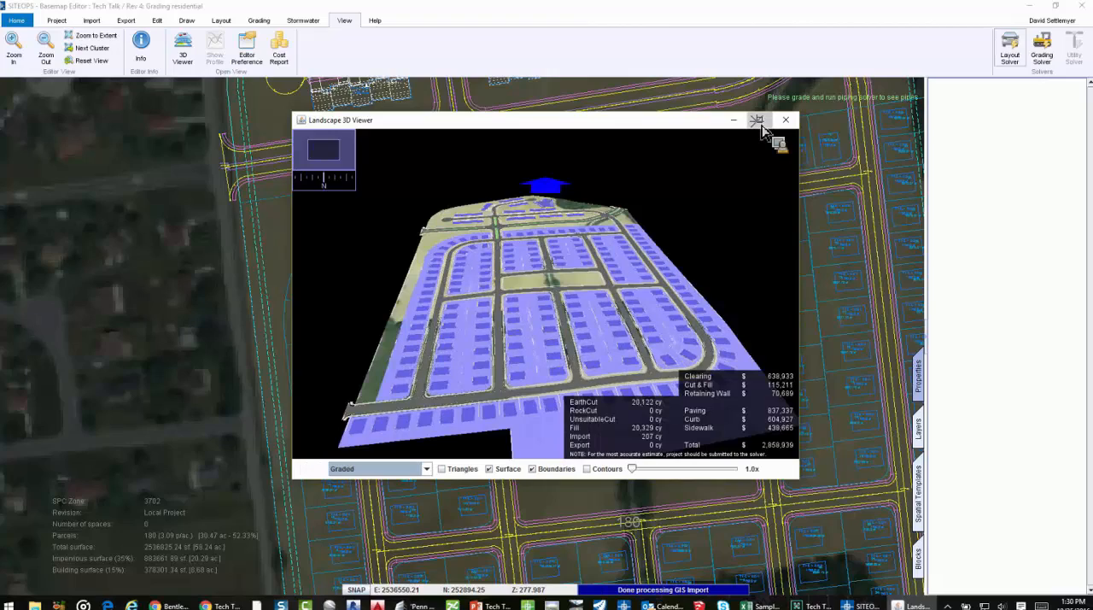
left_click(759, 121)
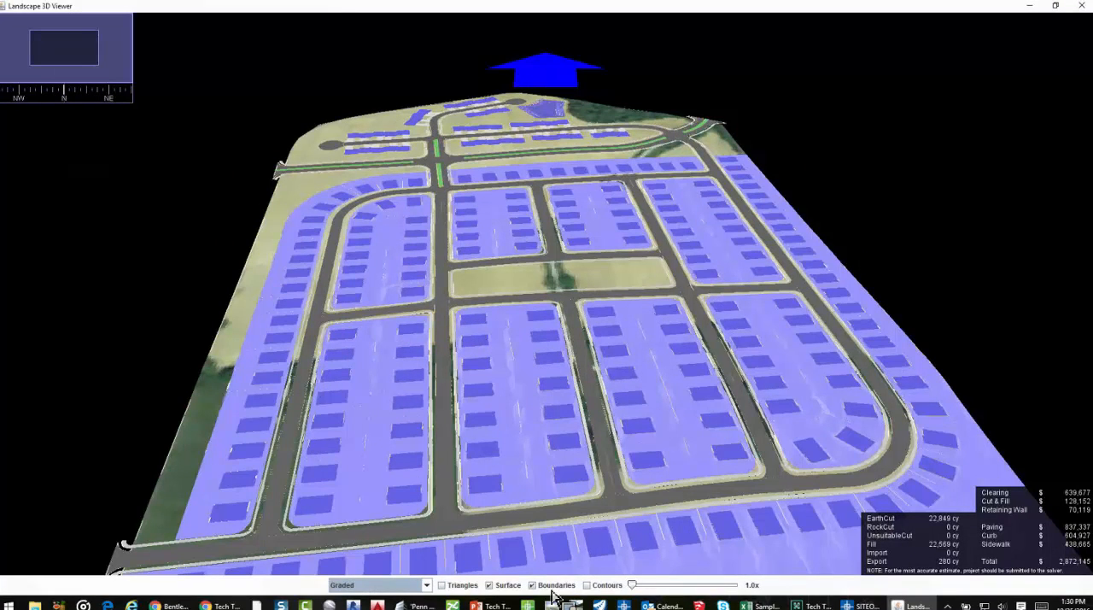
left_click(551, 584)
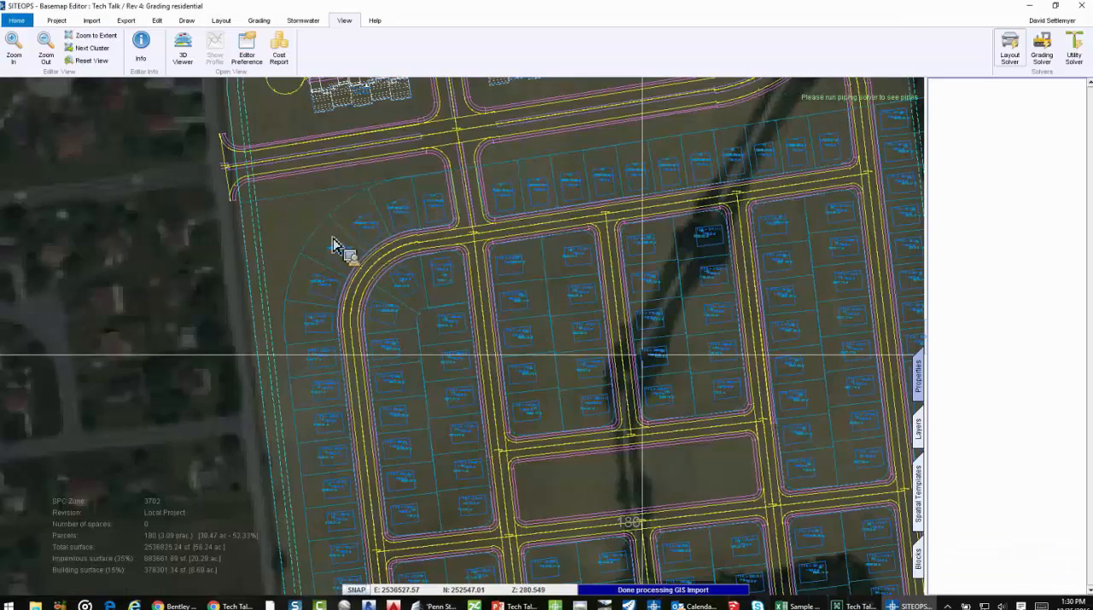
Review the parcel template of the residential parceling area, including its yard slope, tie-in and wall limits, and leave it without applying changes
left_click(293, 229)
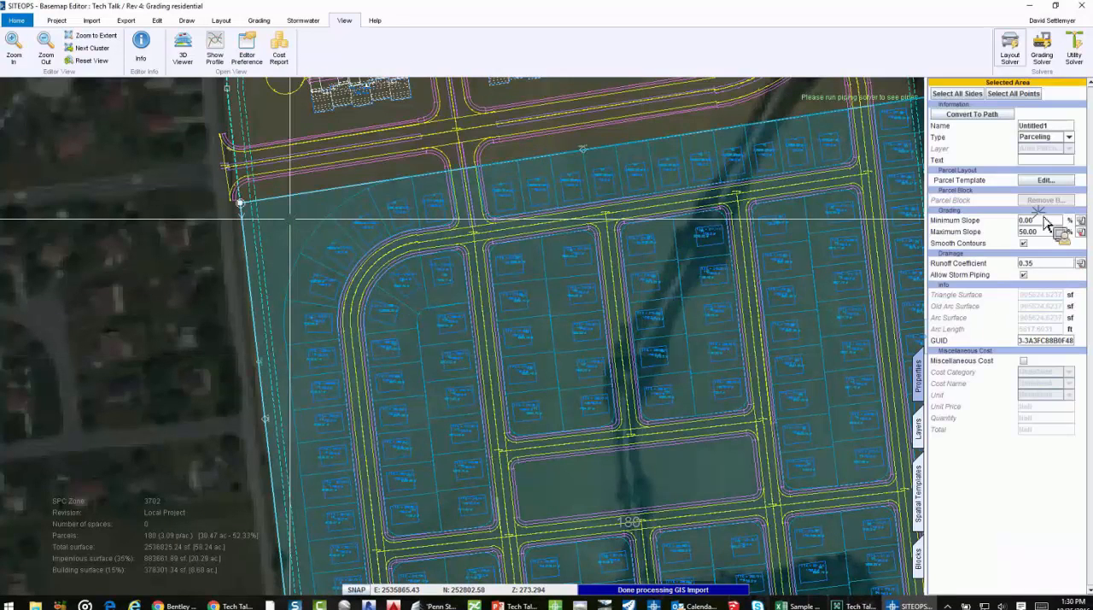
left_click(1046, 181)
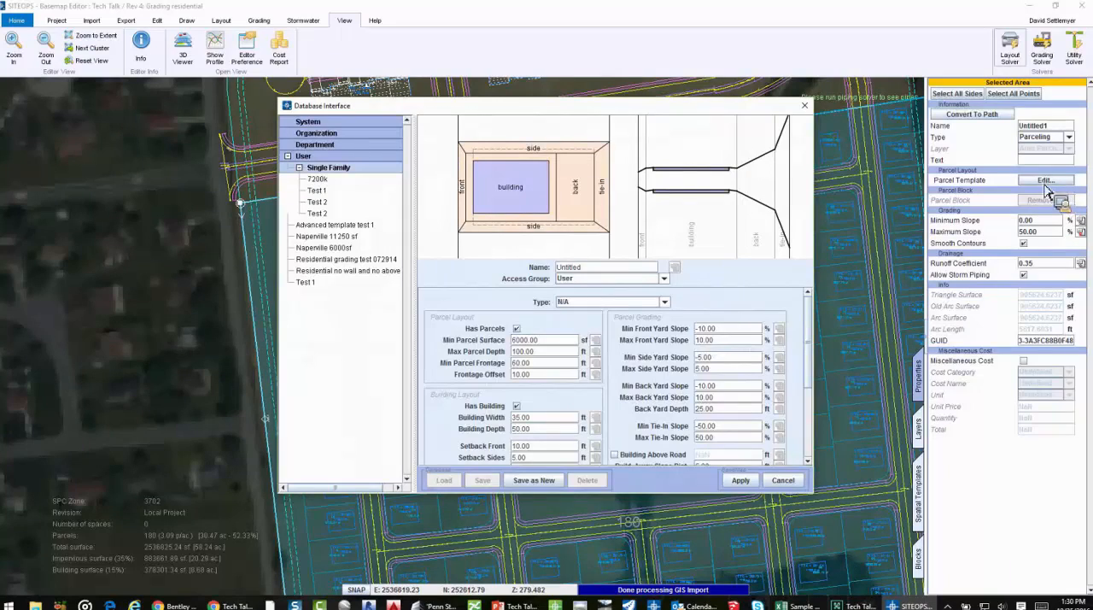
left_click_drag(692, 111, 684, 15)
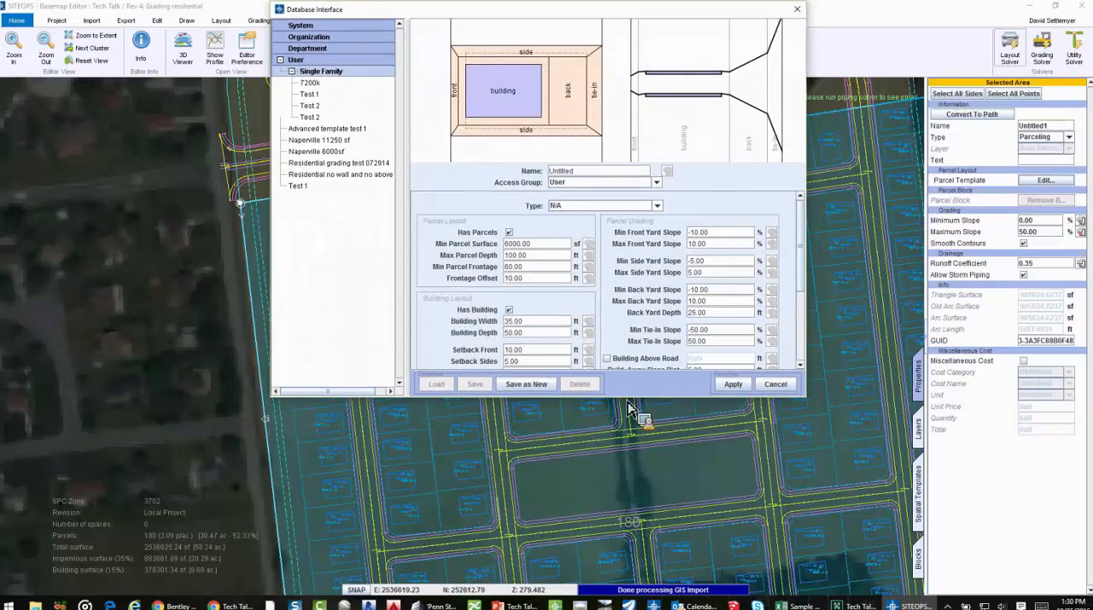
left_click_drag(629, 399, 628, 559)
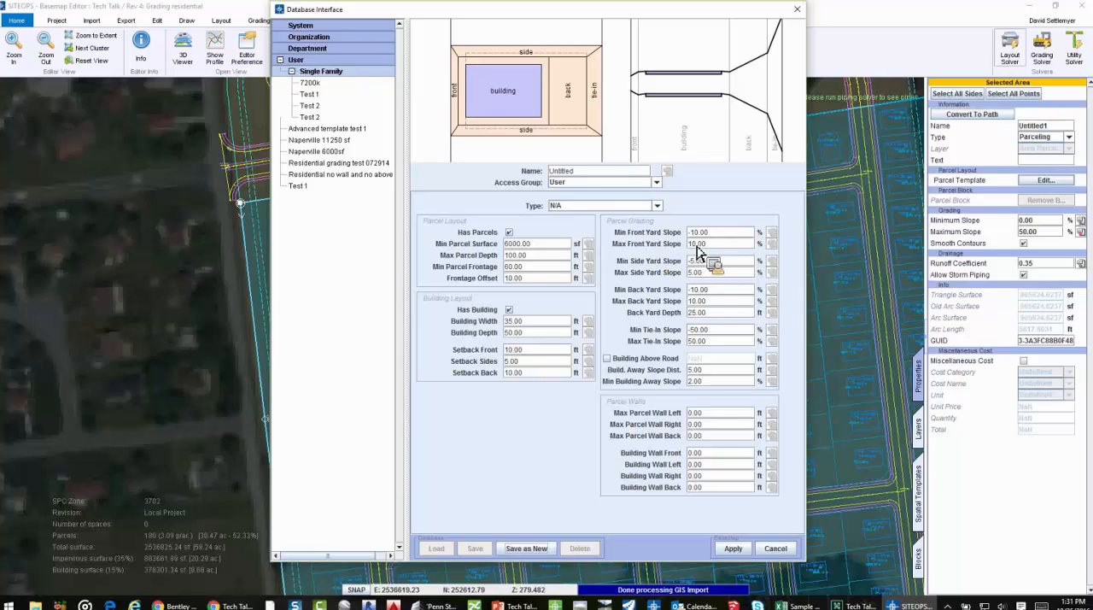
left_click(726, 236)
left_click(693, 246)
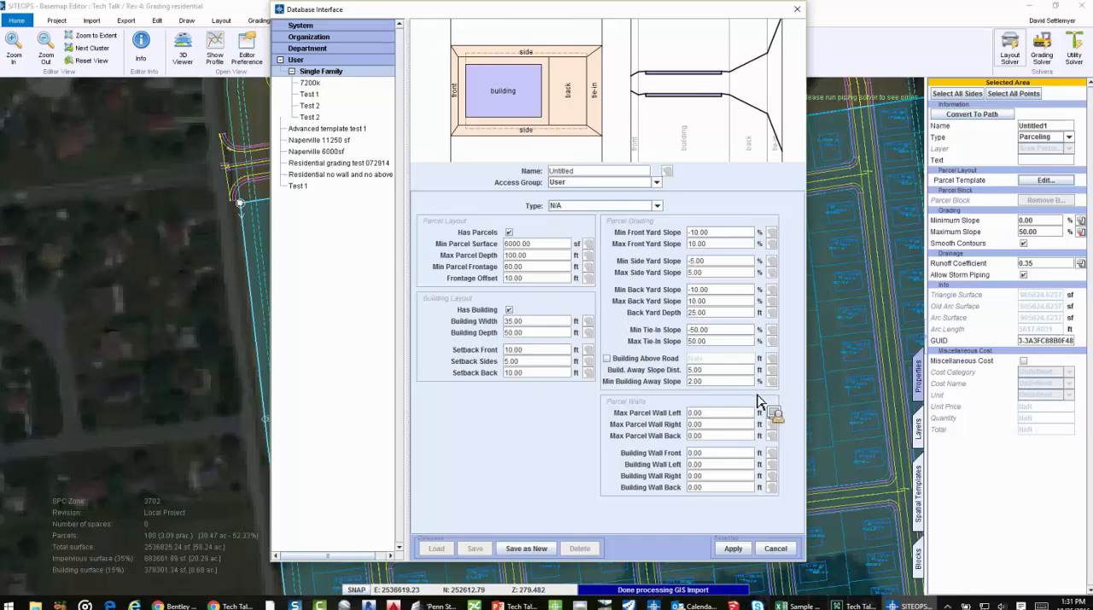
left_click(775, 548)
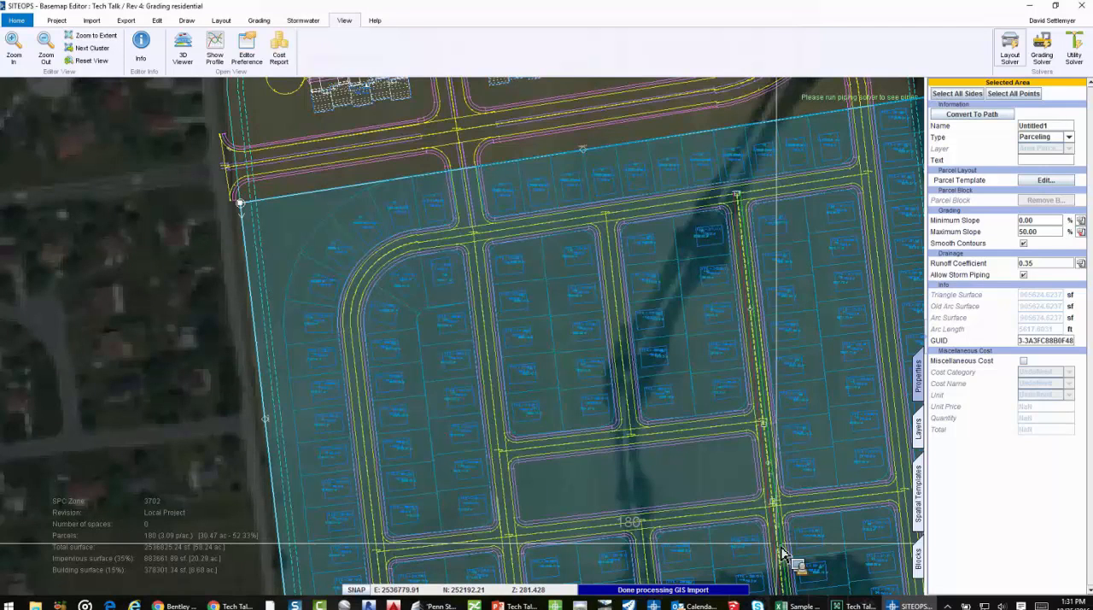
left_click(500, 183)
left_click(265, 24)
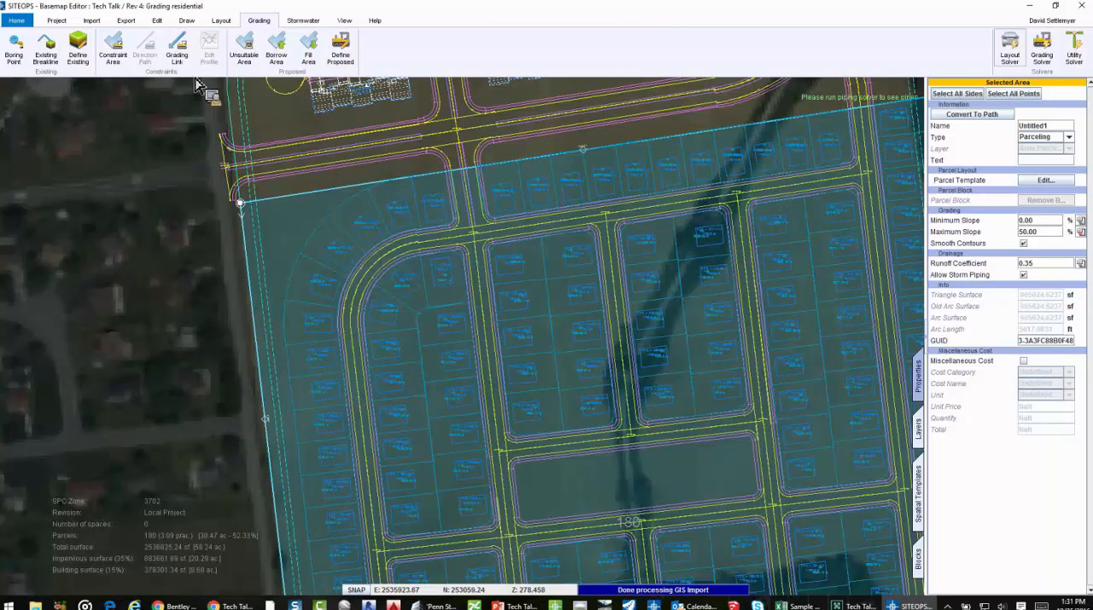
scroll(335, 153, "down", 1)
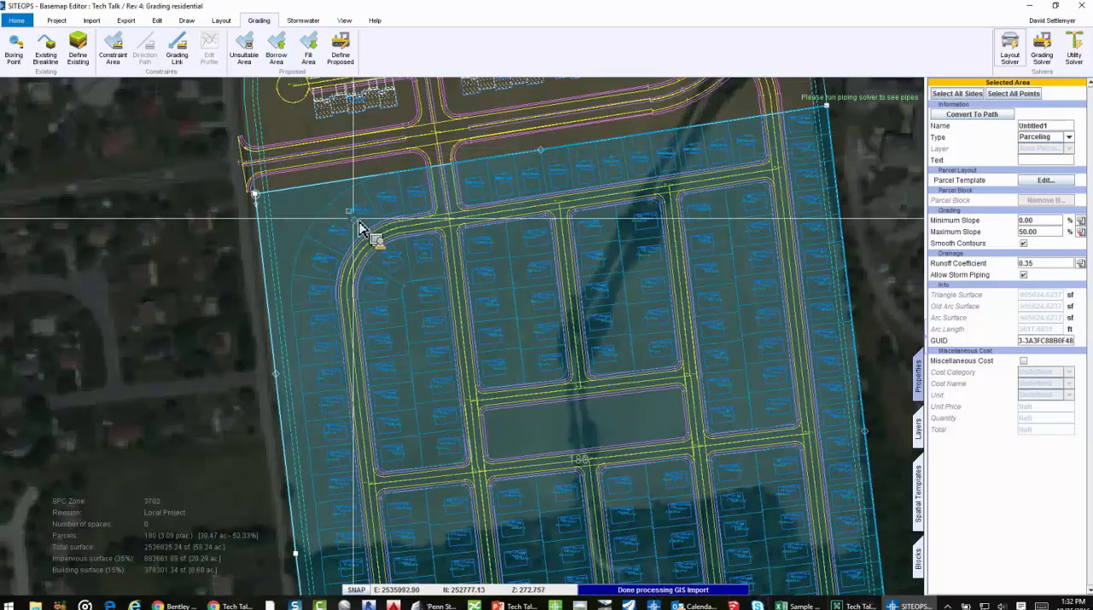
scroll(374, 234, "down", 3)
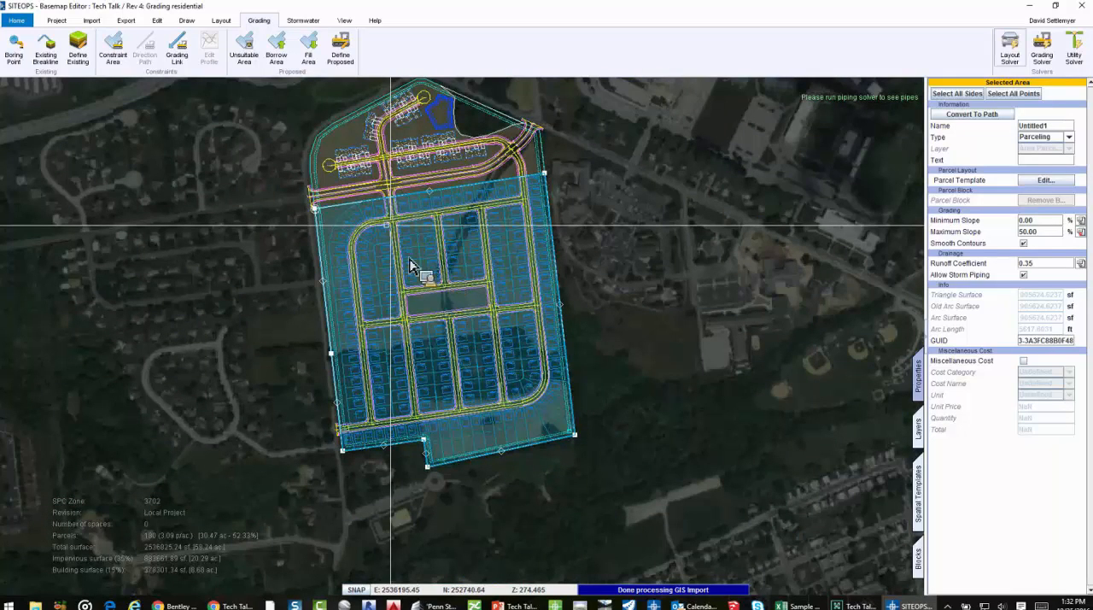
scroll(410, 264, "up", 1)
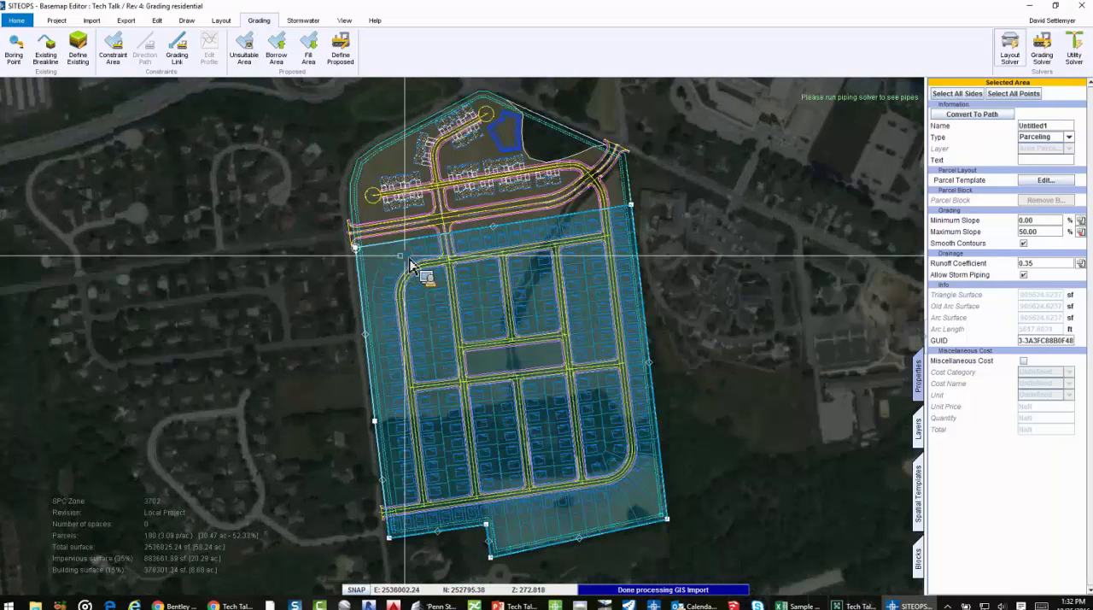
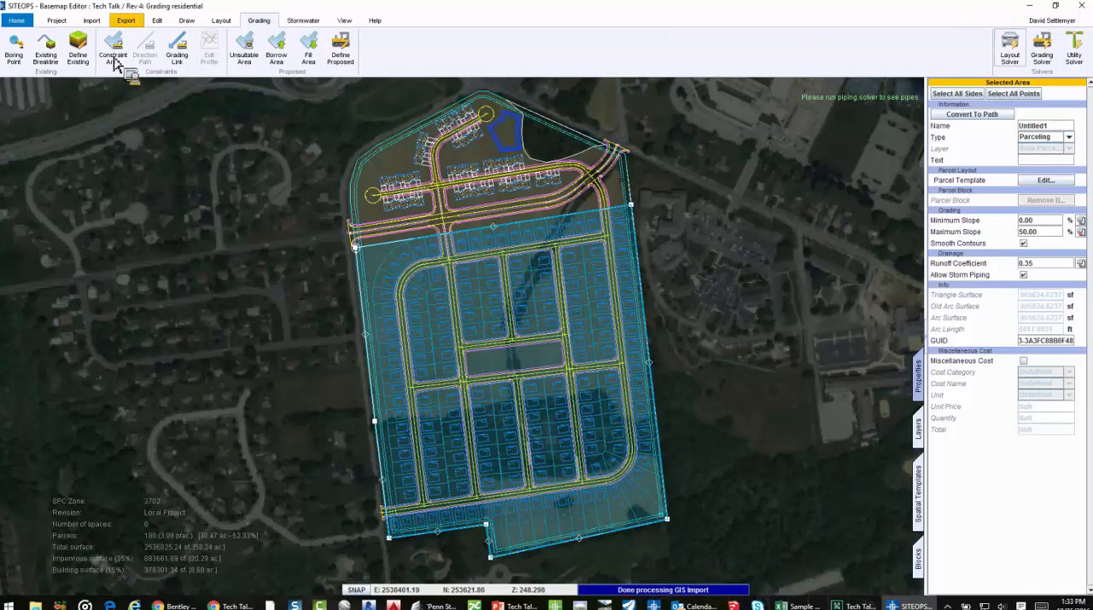
Show the export and open-in options for the subdivision plan, and switch to the Penn State Housing scene in LumenRT
left_click(125, 20)
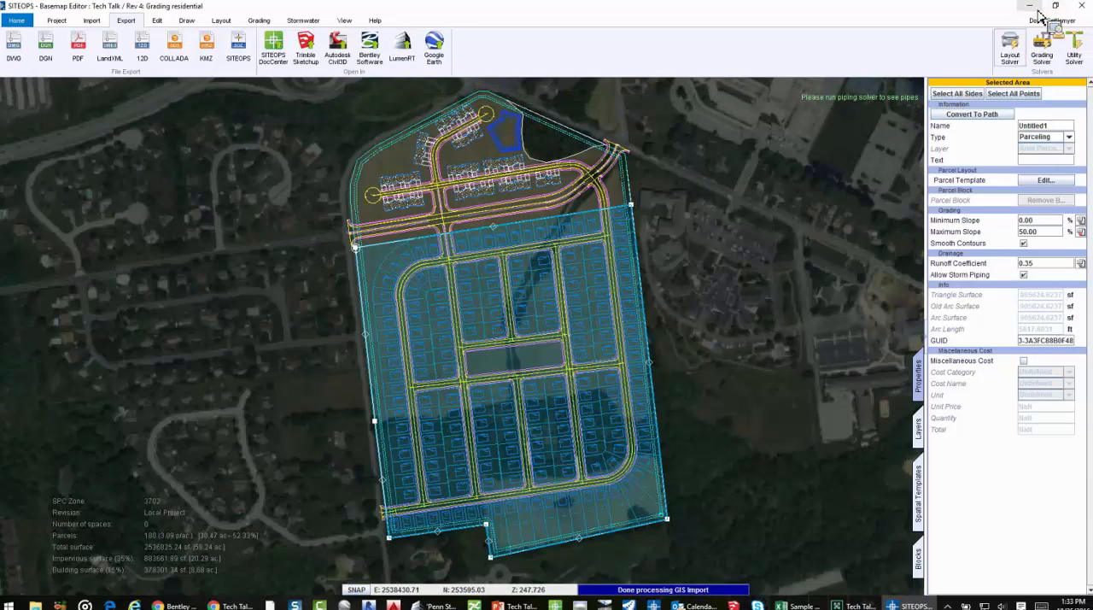
left_click(1030, 6)
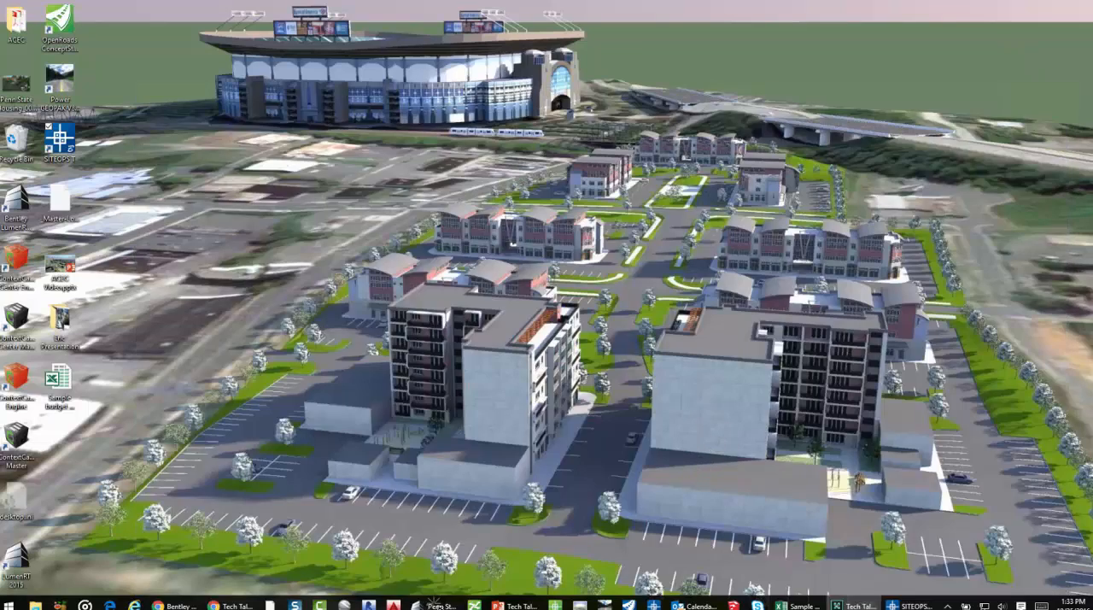
left_click(436, 604)
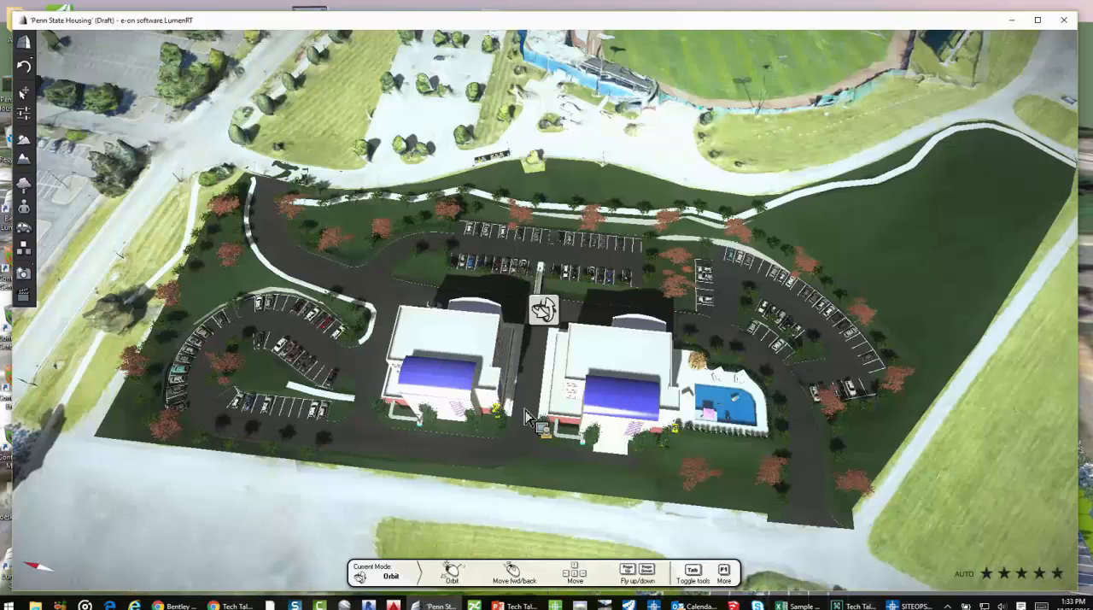
Explore the Penn State Housing scene from an aerial view down to the pool and parking lot, ending with a view towards the stadium
middle_click_drag(525, 417, 525, 417)
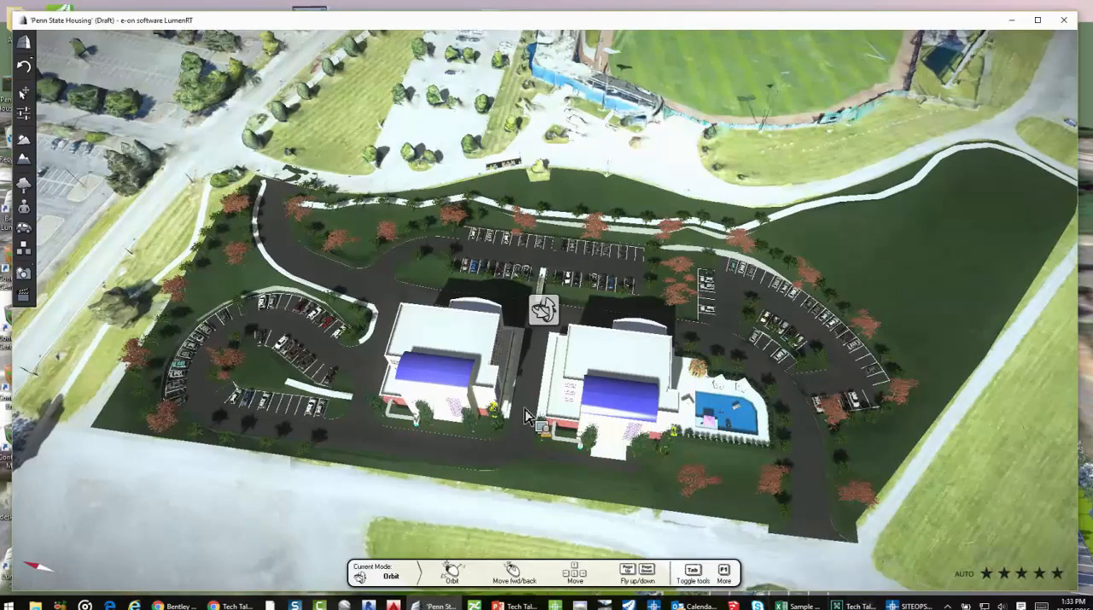
right_click_drag(801, 533, 730, 462, "alt")
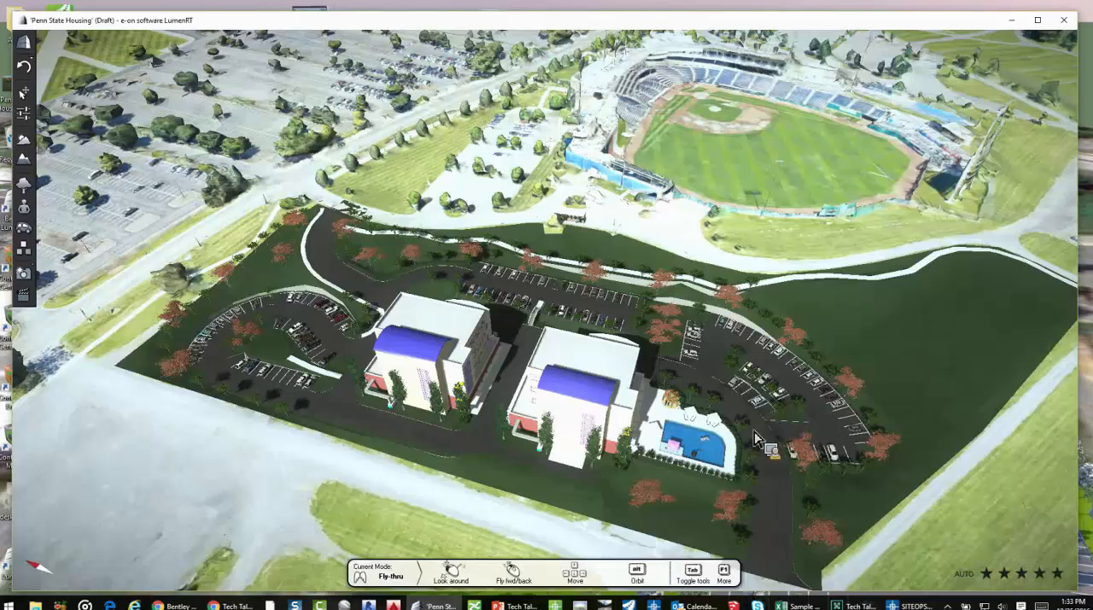
scroll(724, 403, "up", 5)
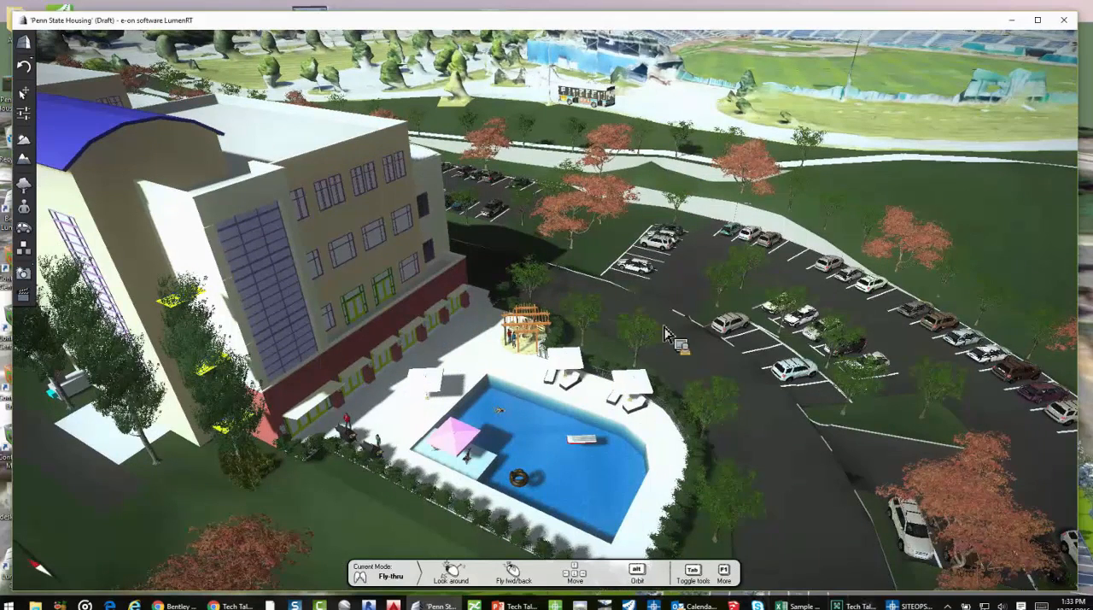
scroll(605, 385, "up", 3)
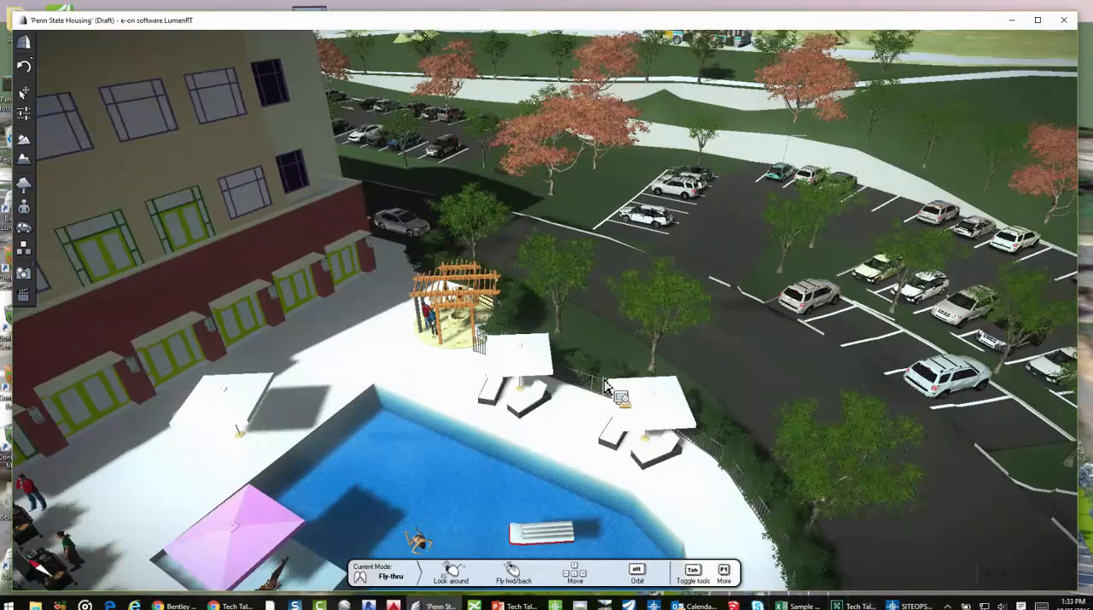
key("alt")
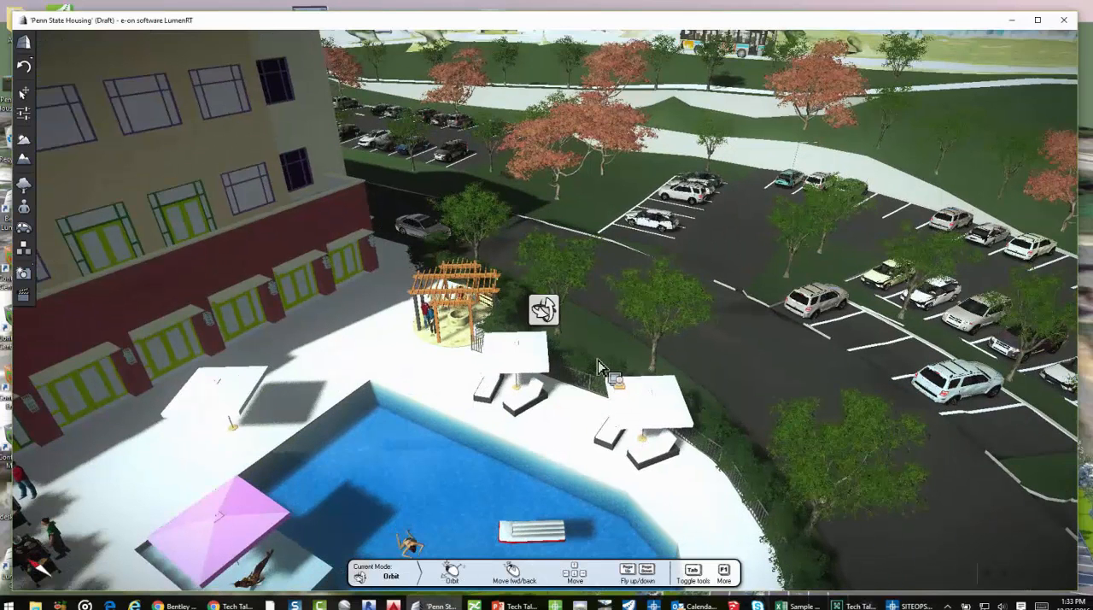
double_click(832, 188)
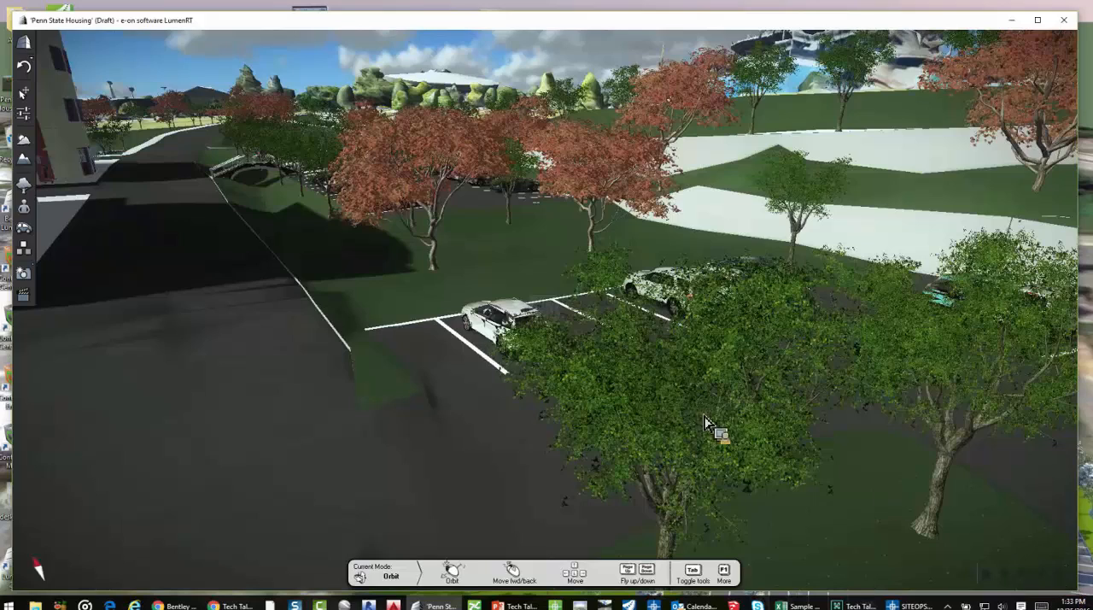
left_click_drag(704, 416, 576, 416)
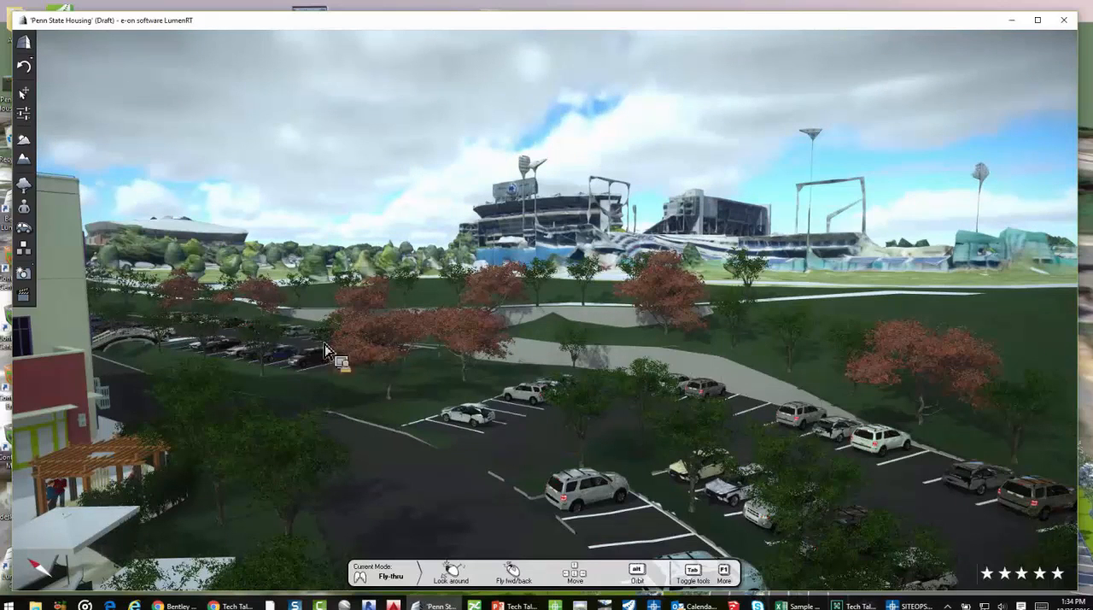
Change the scene's season so the red autumn trees have green foliage, and view the whole housing site with the stadiums behind
left_click(24, 139)
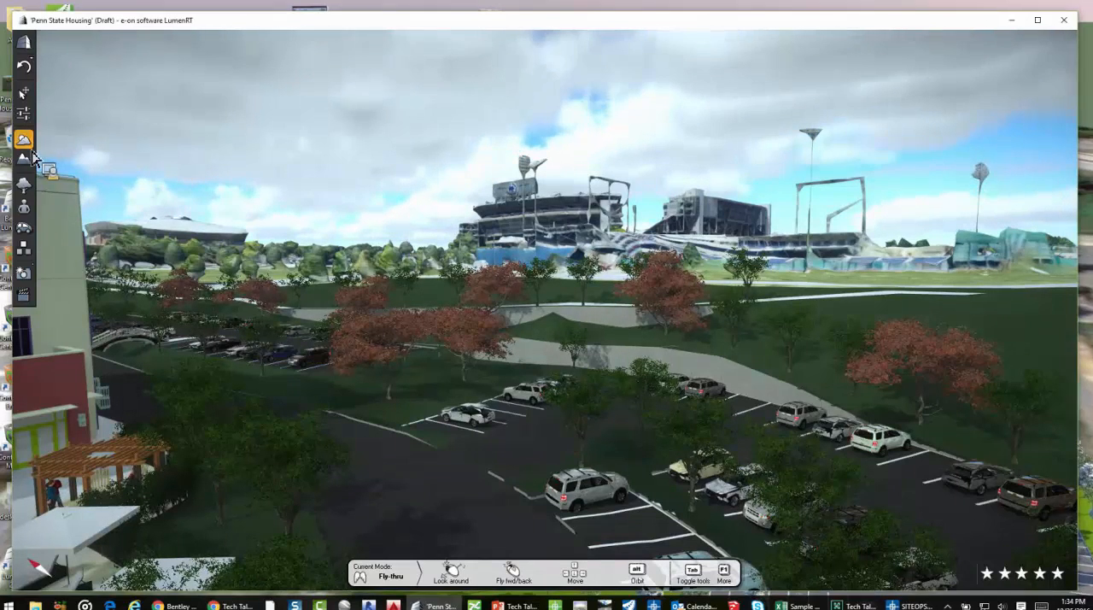
left_click_drag(77, 92, 86, 128)
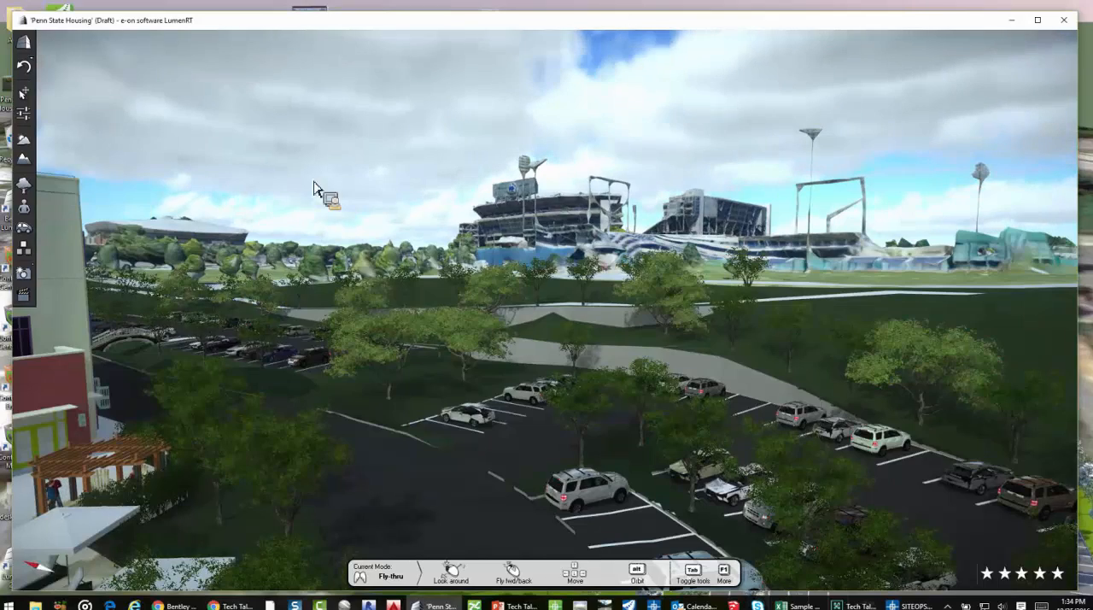
scroll(313, 187, "down", 5)
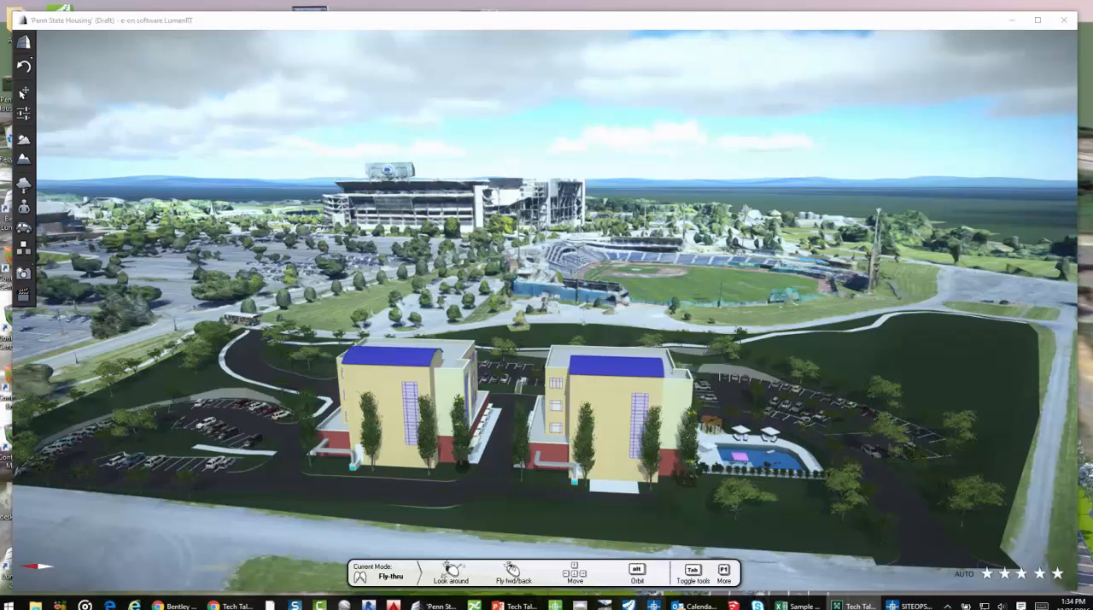
Switch back to SITEOPS and inspect the TIN Proposed Finished Grade layer over the residential lots and streets, hiding the layer again
mouse_move(797, 605)
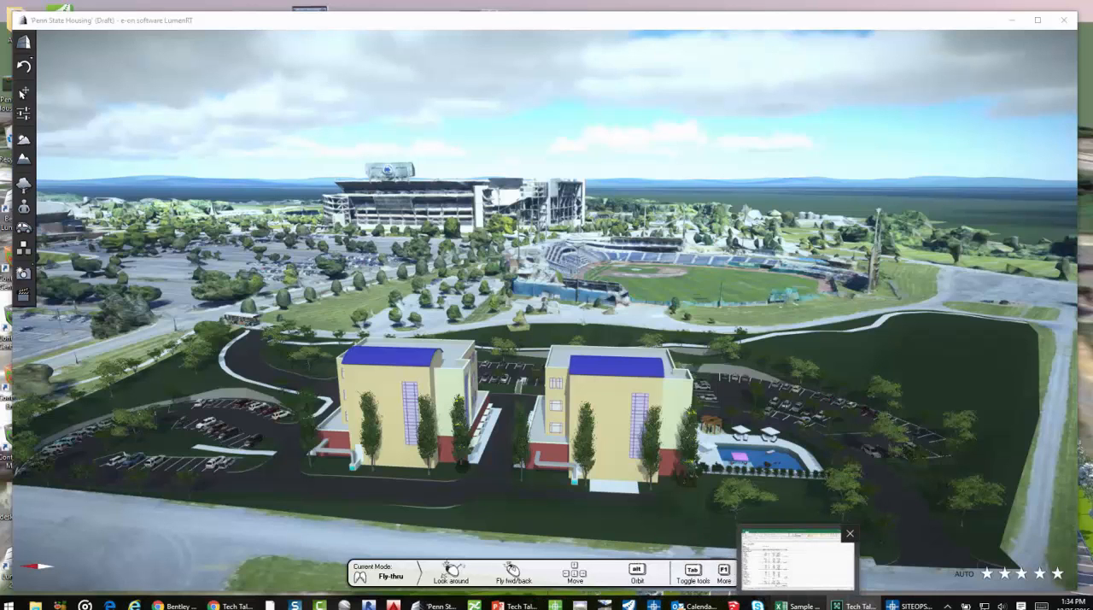
mouse_move(858, 605)
left_click(910, 605)
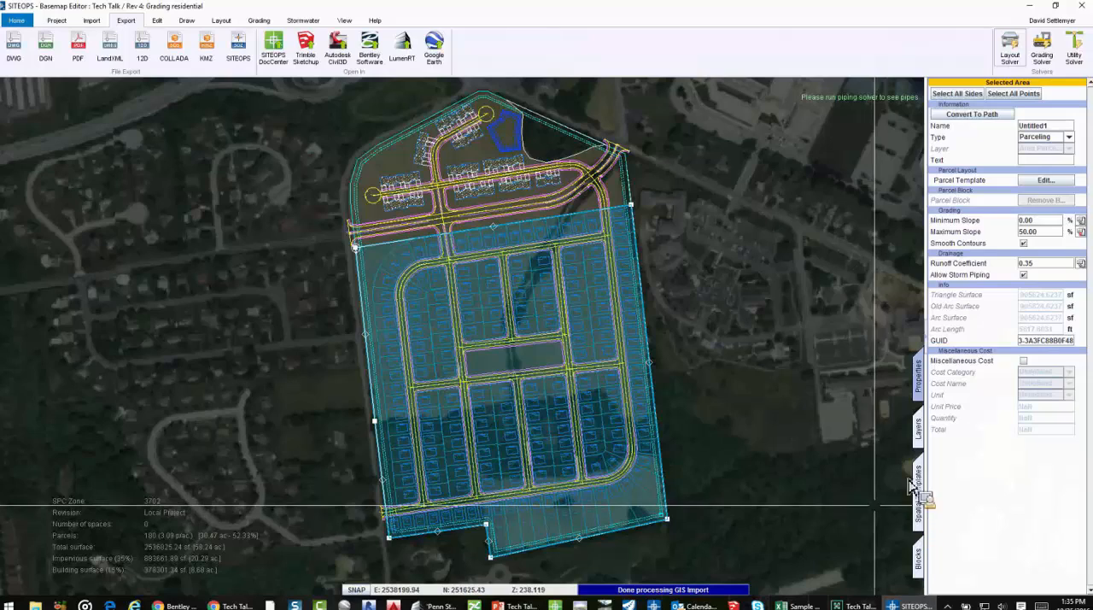
left_click(918, 431)
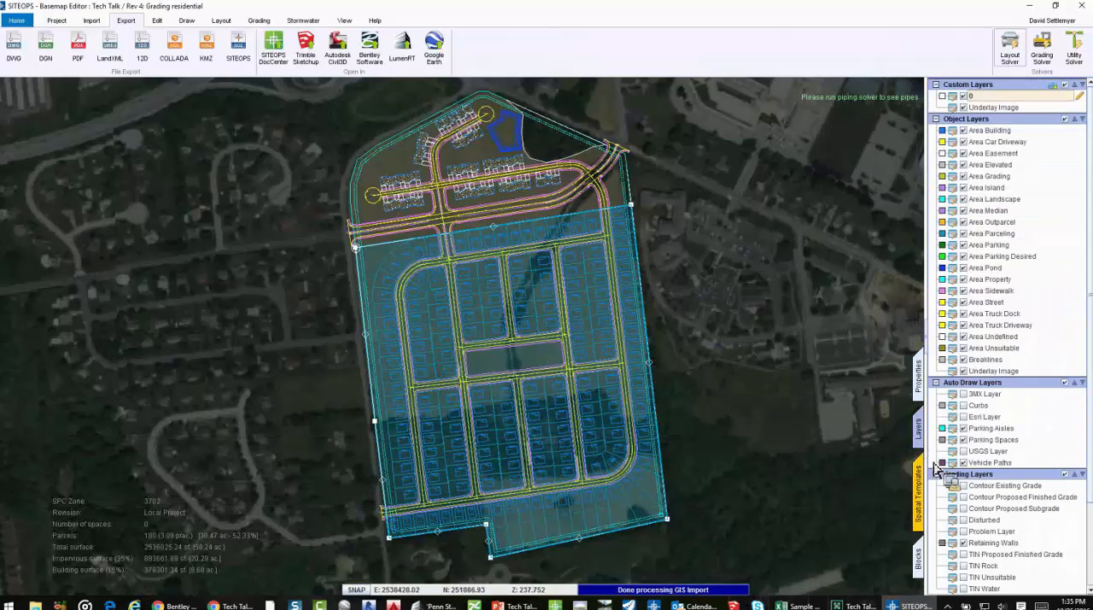
left_click(964, 554)
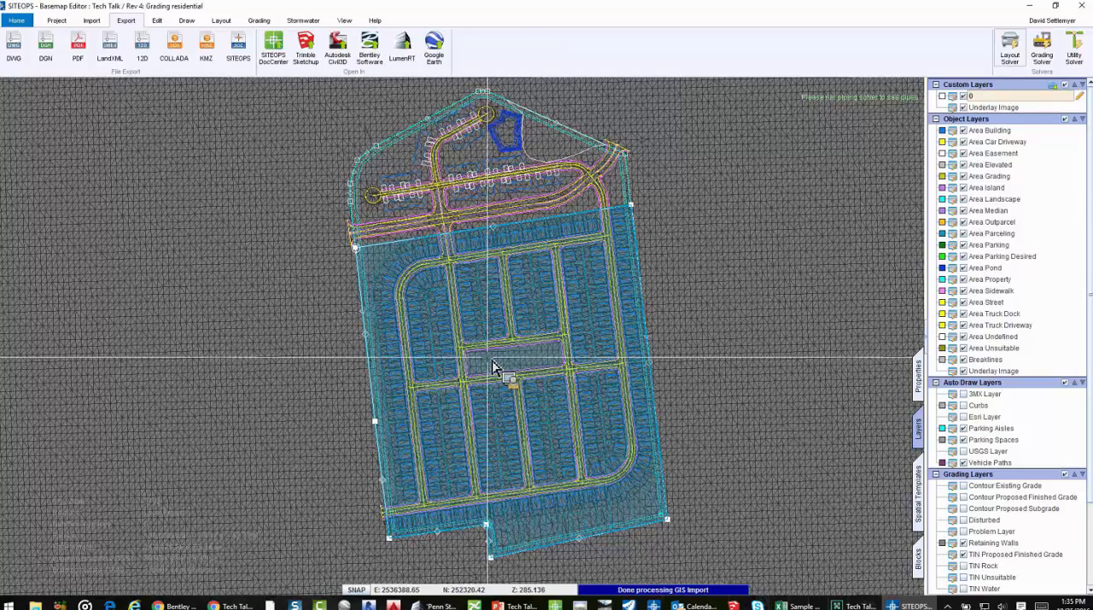
scroll(492, 366, "up", 3)
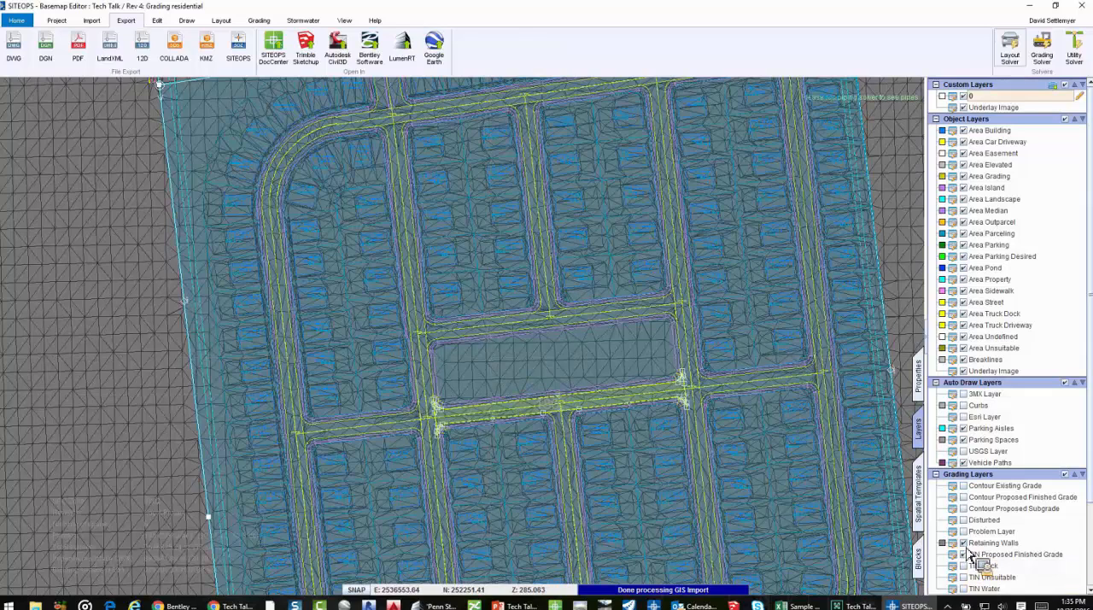
left_click_drag(969, 549, 674, 457)
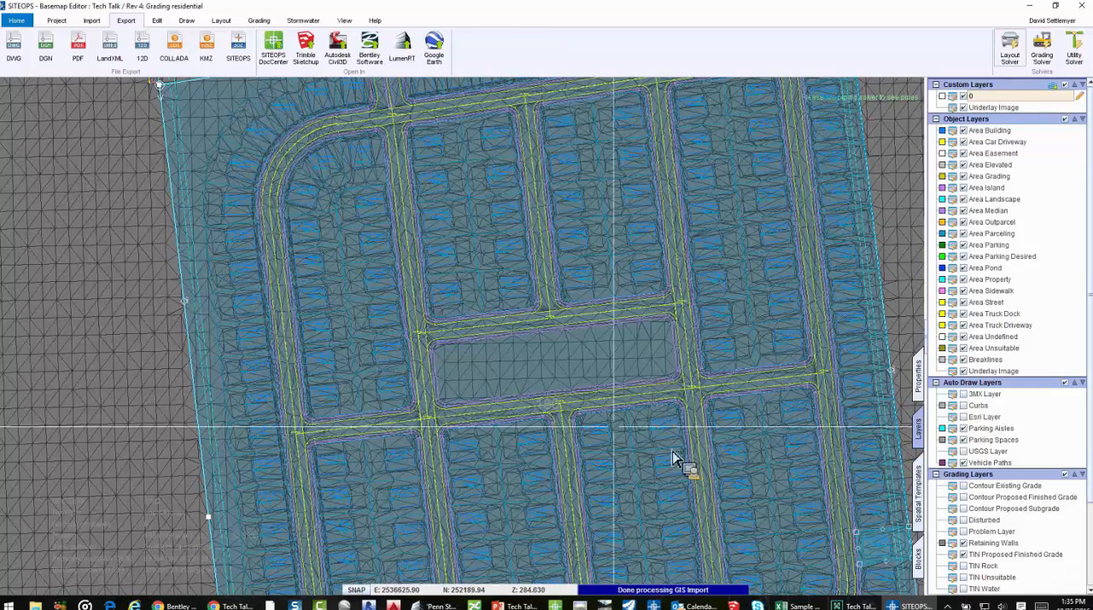
scroll(732, 459, "down", 4)
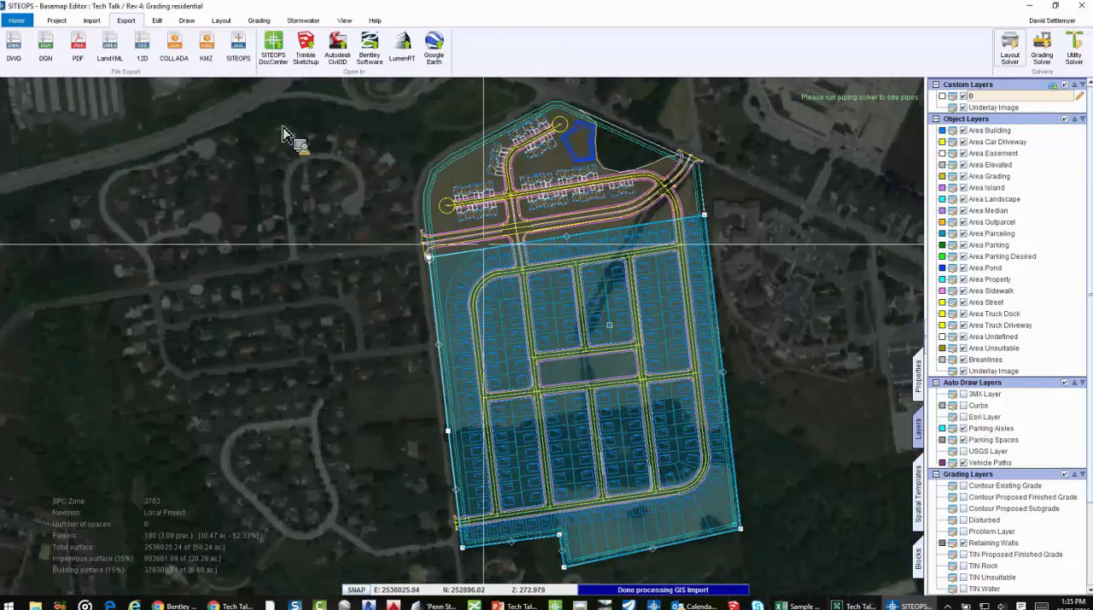
Review the paving, grading and stormwater unit costs in the project defaults and close them without applying changes
left_click_drag(282, 134, 82, 59)
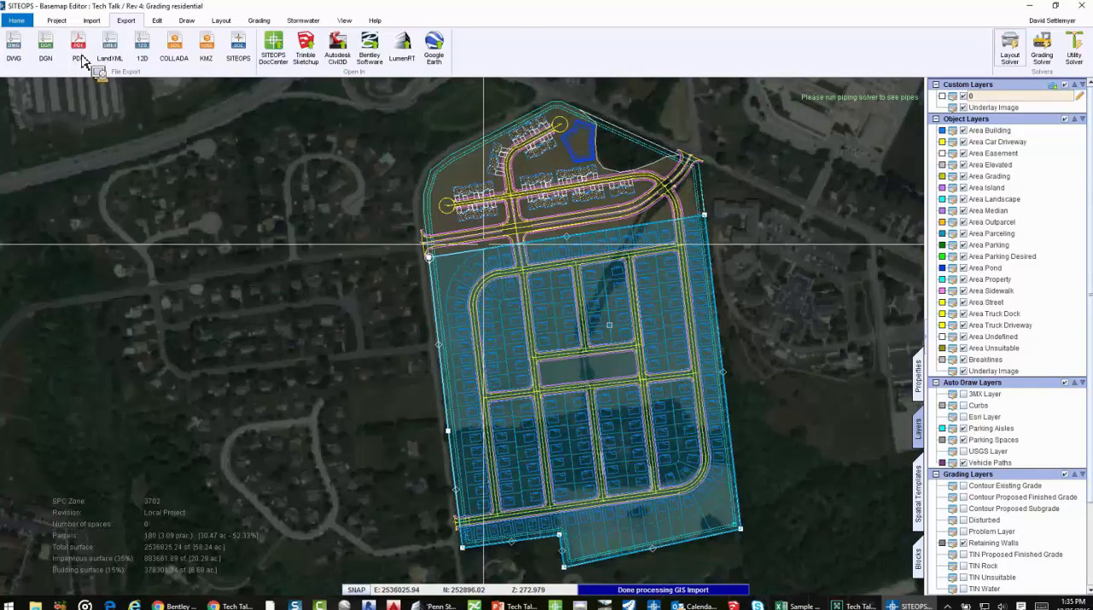
left_click(78, 47)
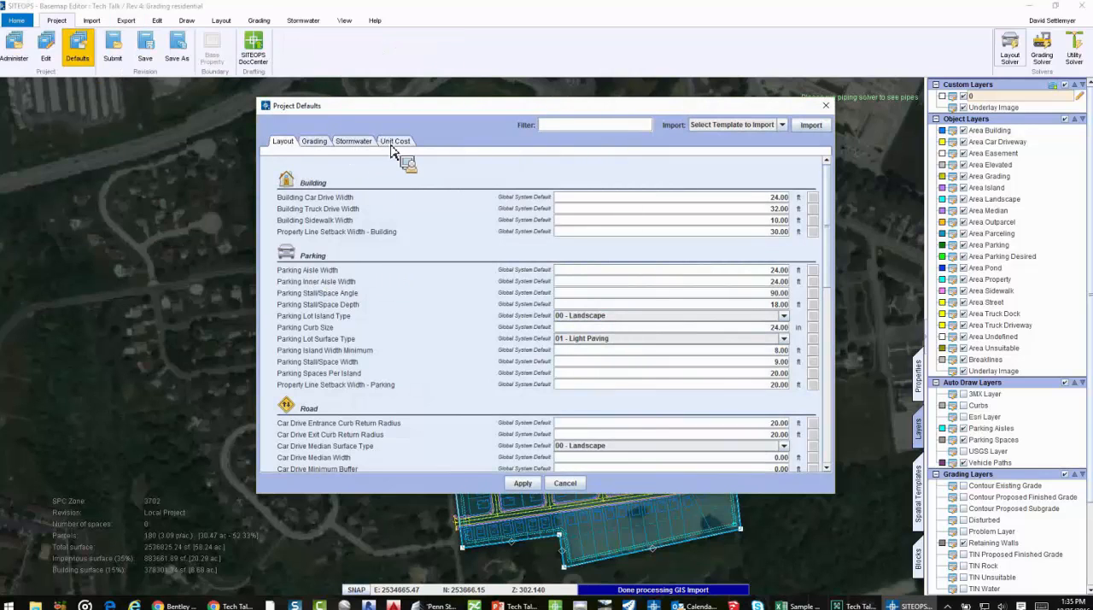
left_click(394, 142)
scroll(482, 282, "down", 1)
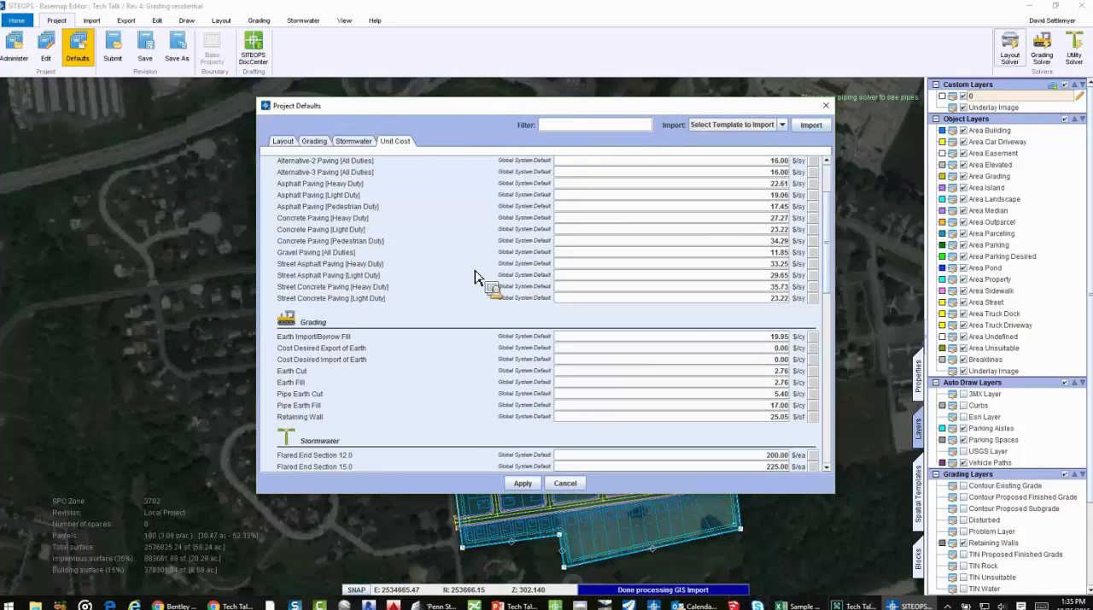
scroll(768, 180, "down", 2)
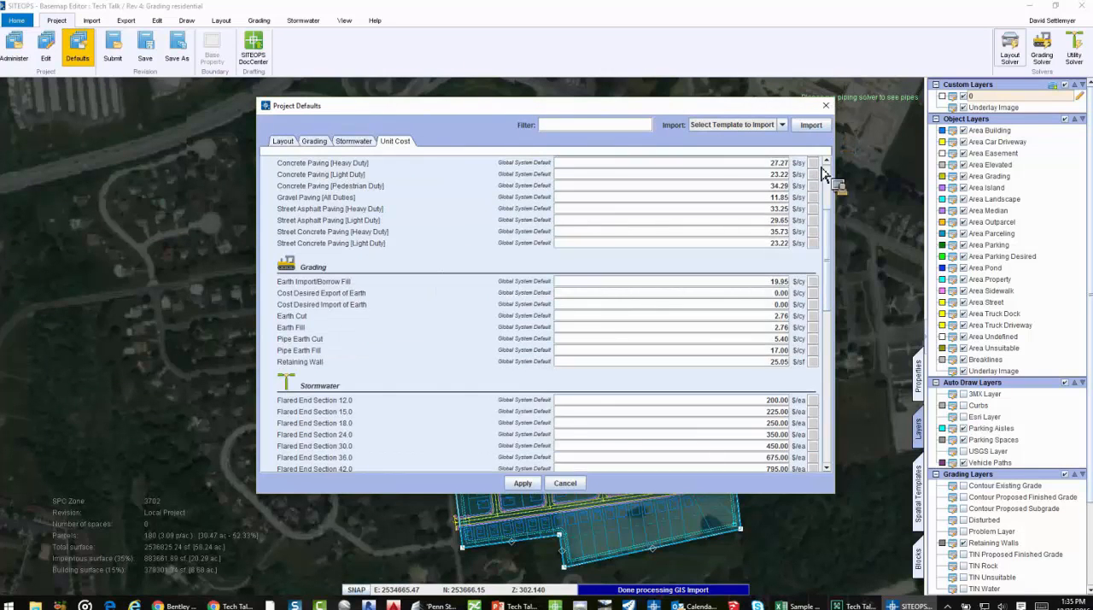
key("Escape")
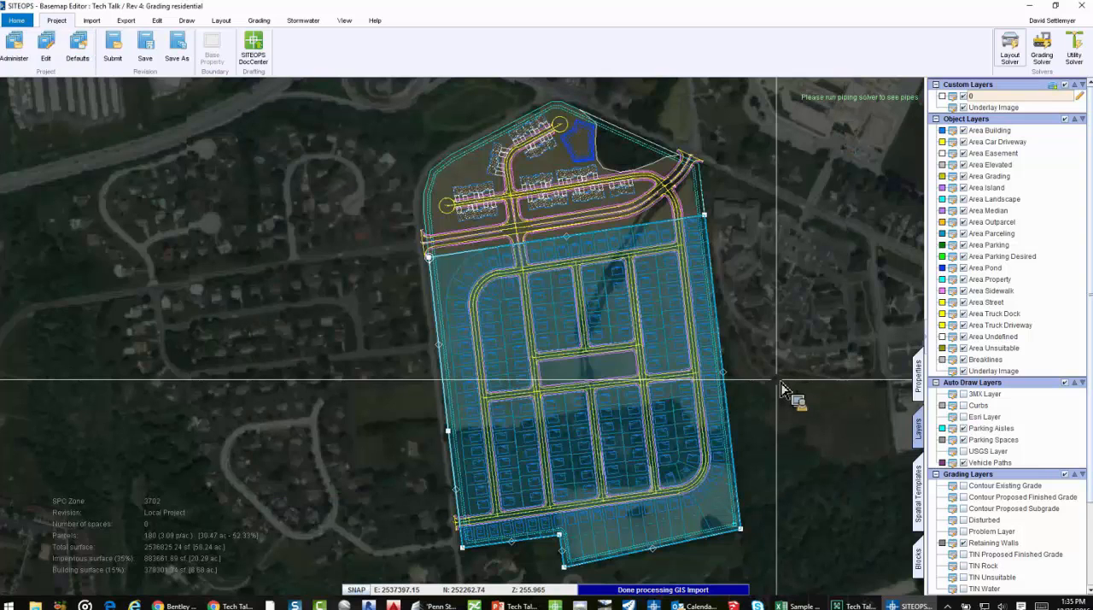
Switch to the Sample budget Output workbook in Excel and review the site clearing, grading cut, fill and export costs
left_click(798, 605)
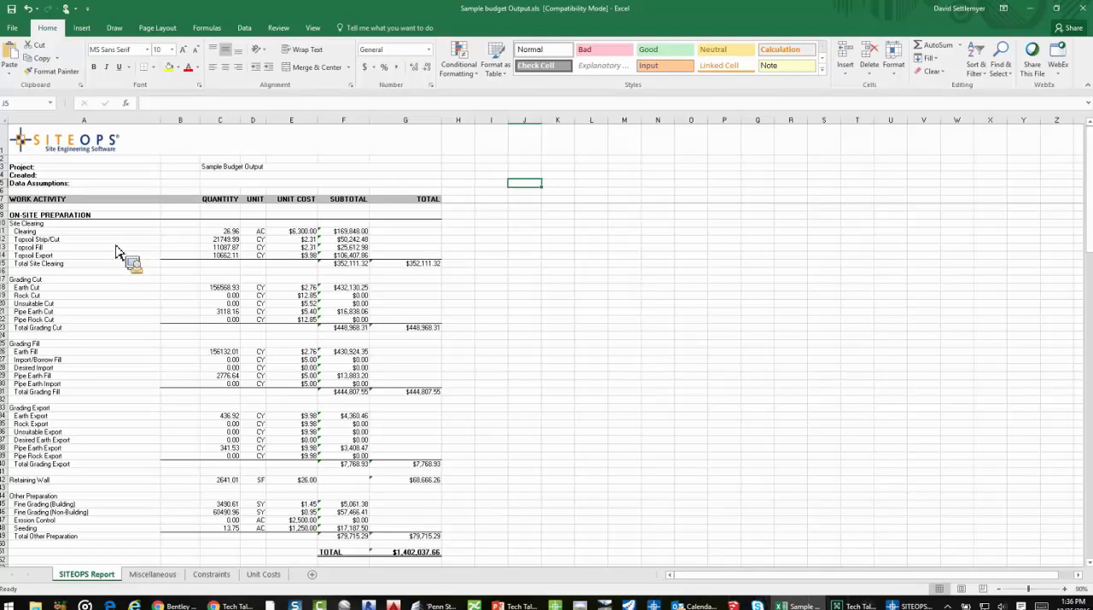
left_click(95, 260)
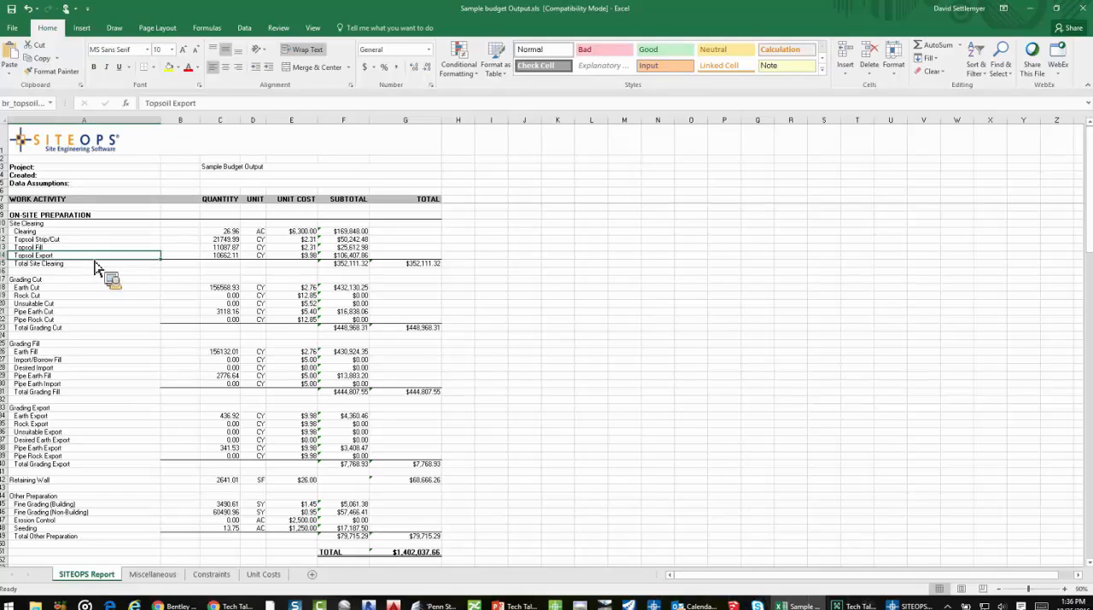
left_click(95, 287)
scroll(97, 301, "down", 1)
scroll(97, 307, "down", 1)
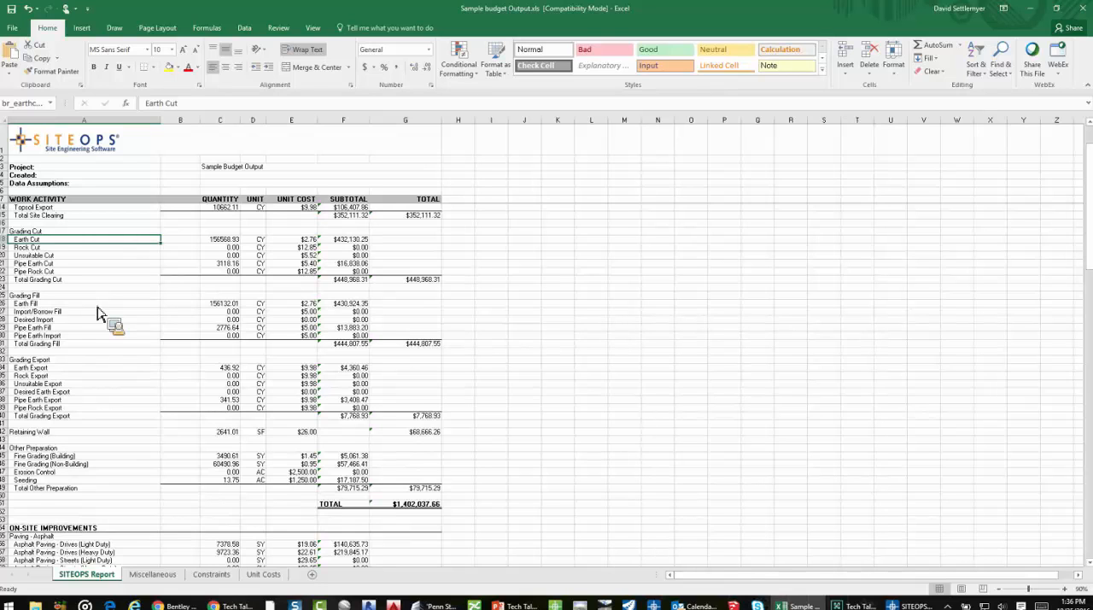
scroll(99, 333, "down", 2)
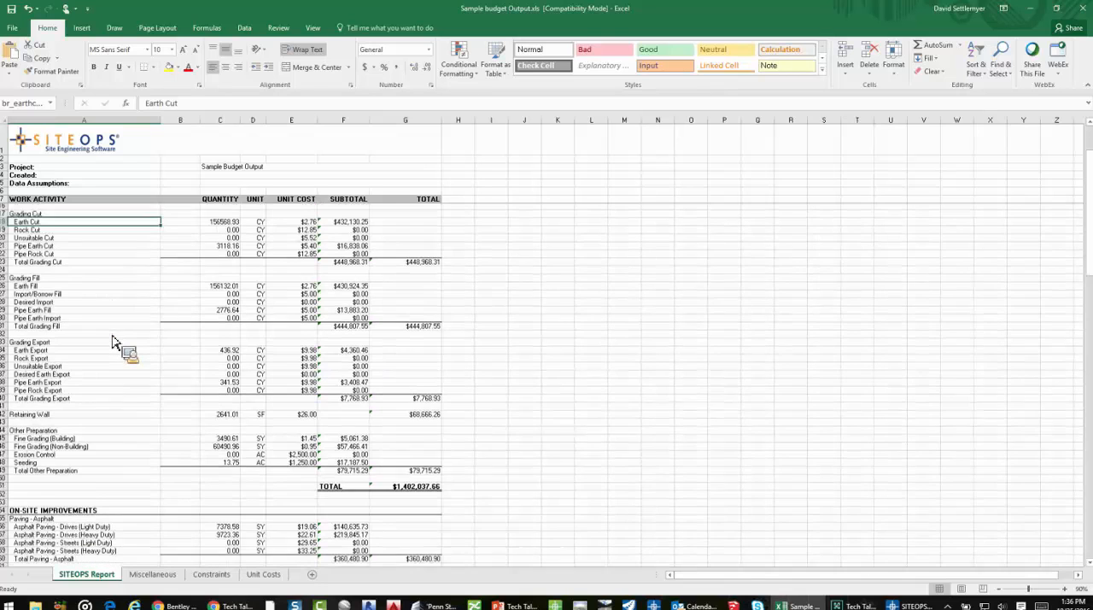
scroll(101, 354, "down", 2)
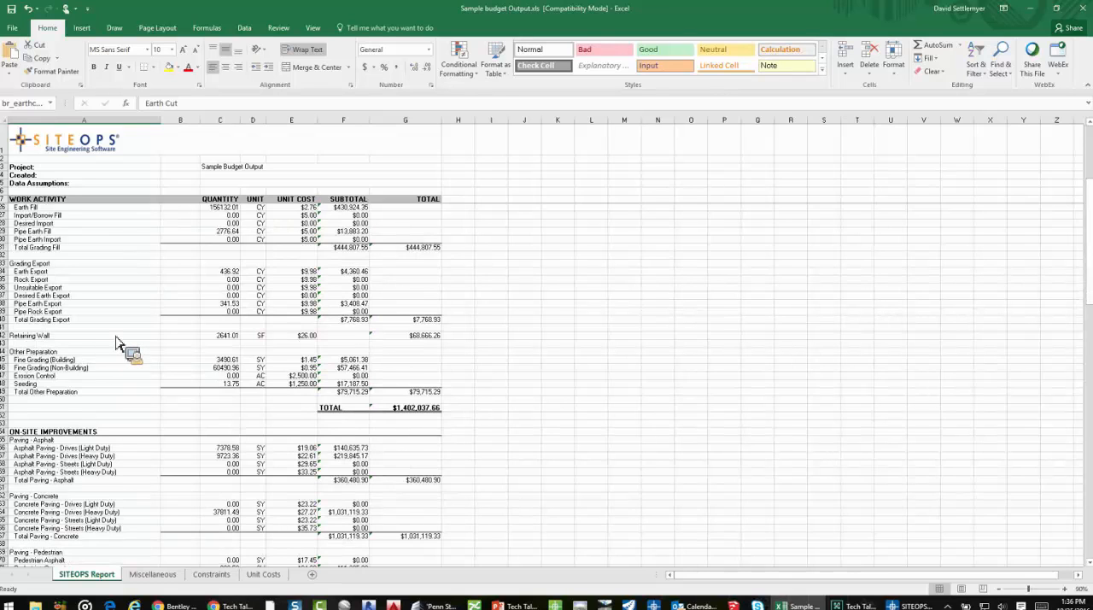
Review the on-site improvement and storm drainage costs down to the total site estimate, and open the Miscellaneous cost sheet
scroll(118, 342, "down", 7)
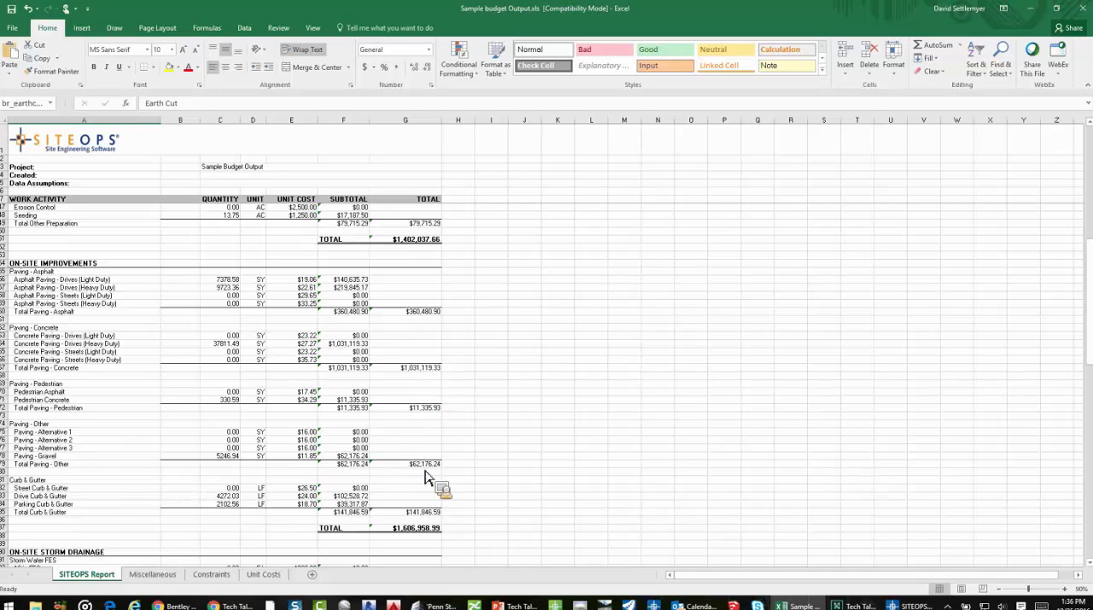
scroll(470, 500, "down", 4)
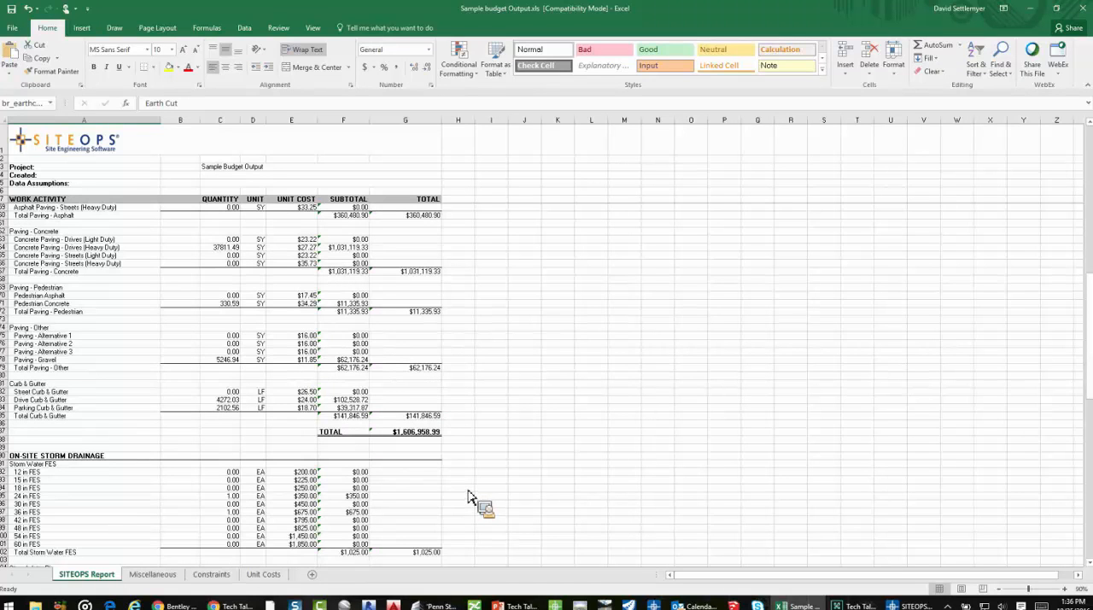
scroll(470, 499, "down", 10)
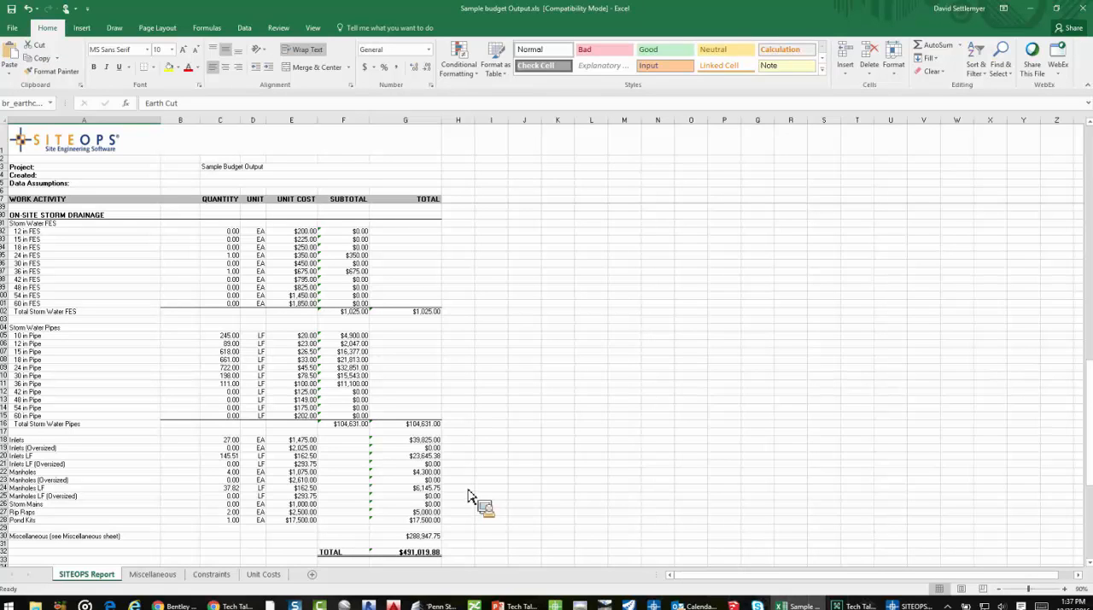
scroll(470, 491, "down", 4)
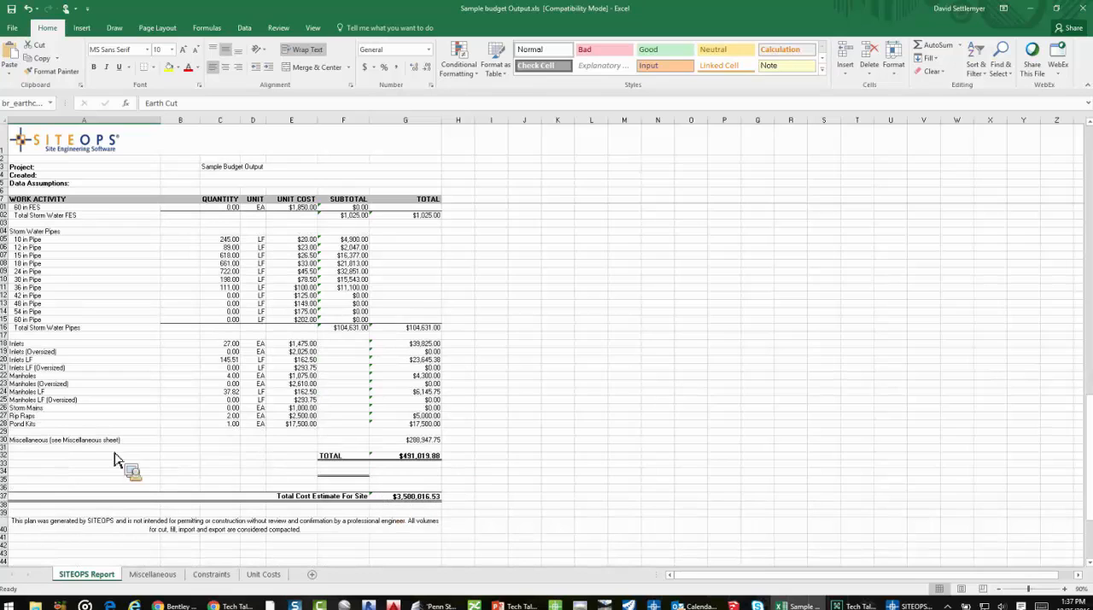
left_click(153, 574)
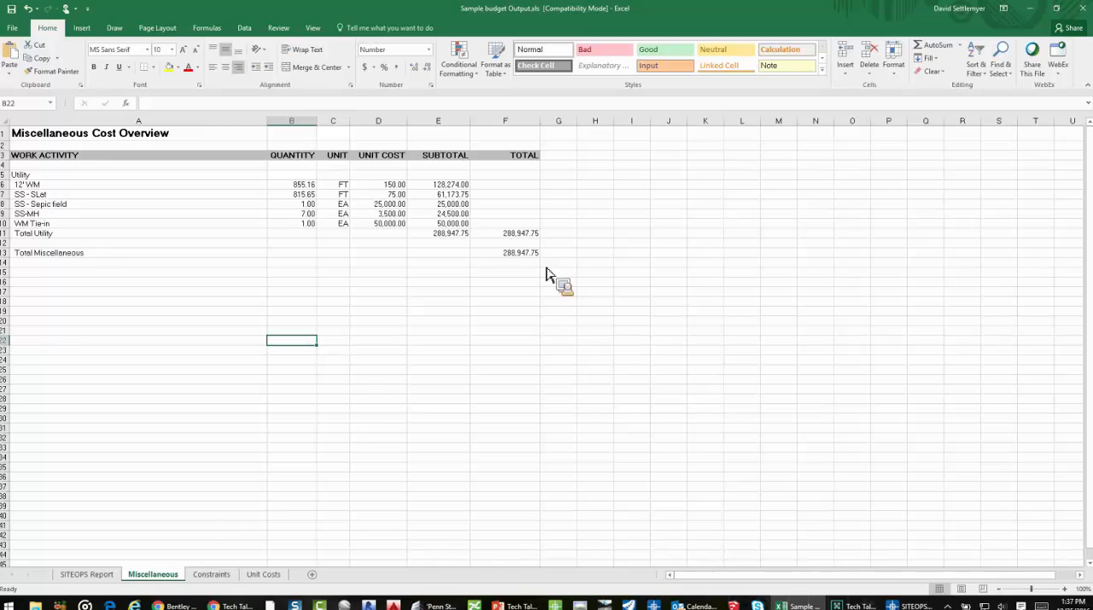
Switch back to SITEOPS and examine the K-Value Summit and K-Value Sag settings for all sides of the curved residential street
left_click(1035, 11)
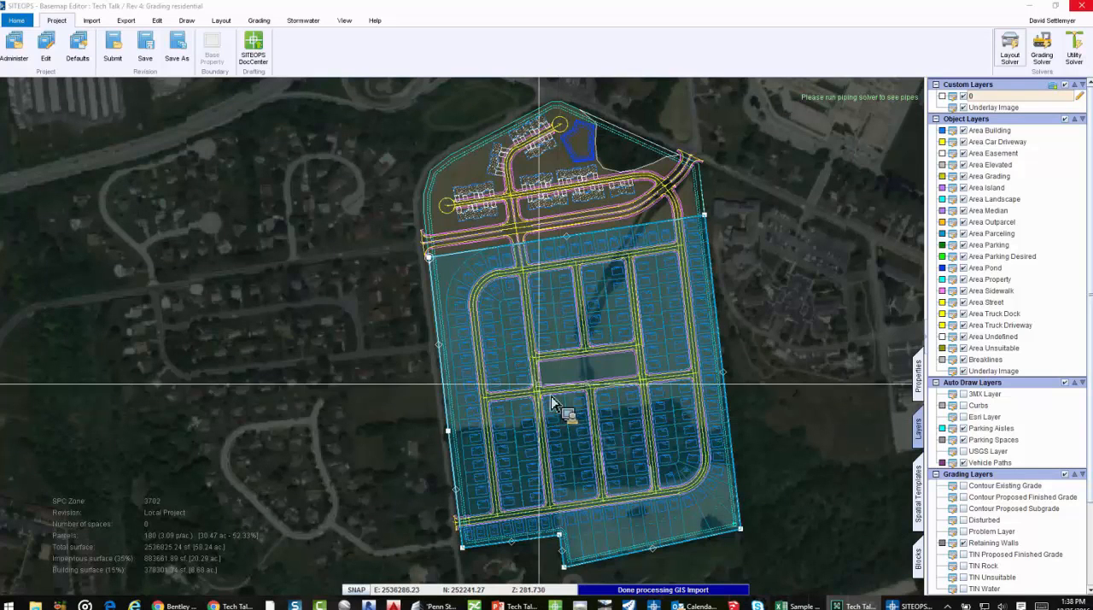
scroll(540, 321, "up", 2)
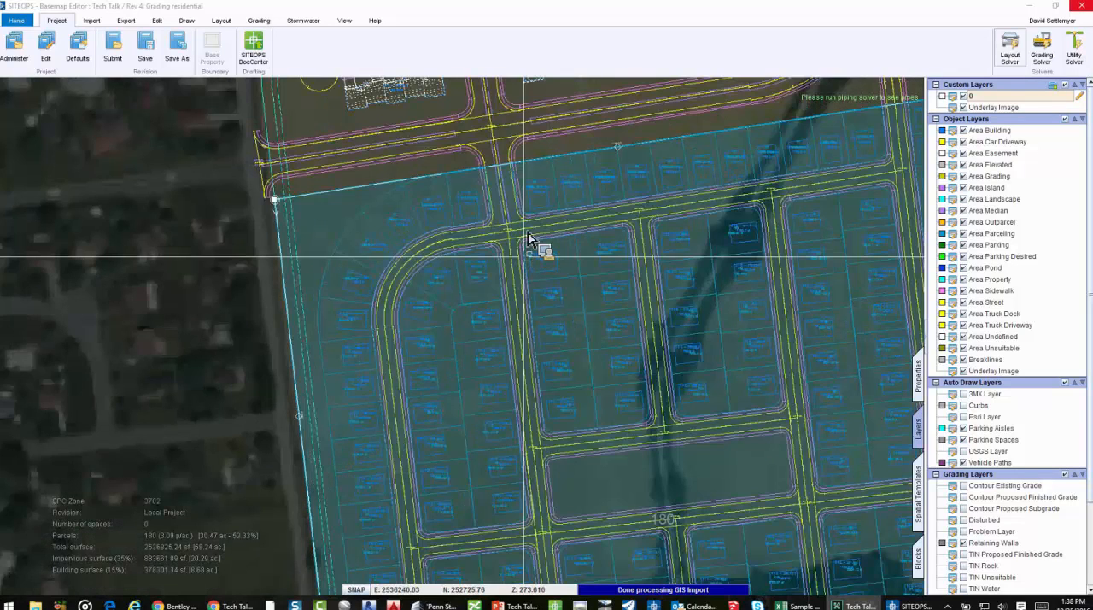
left_click(919, 386)
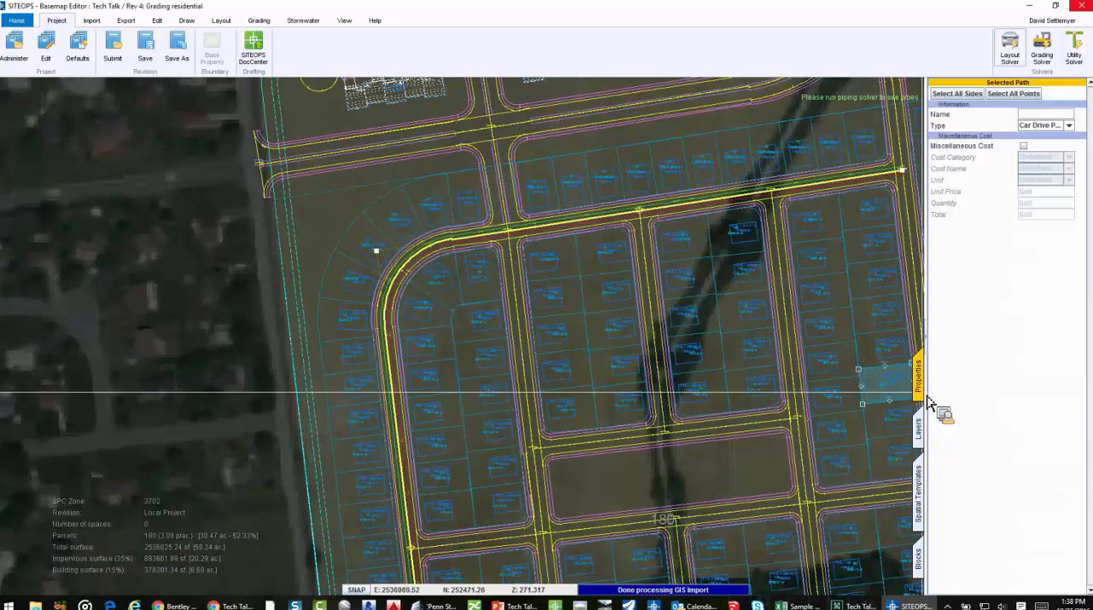
left_click(957, 93)
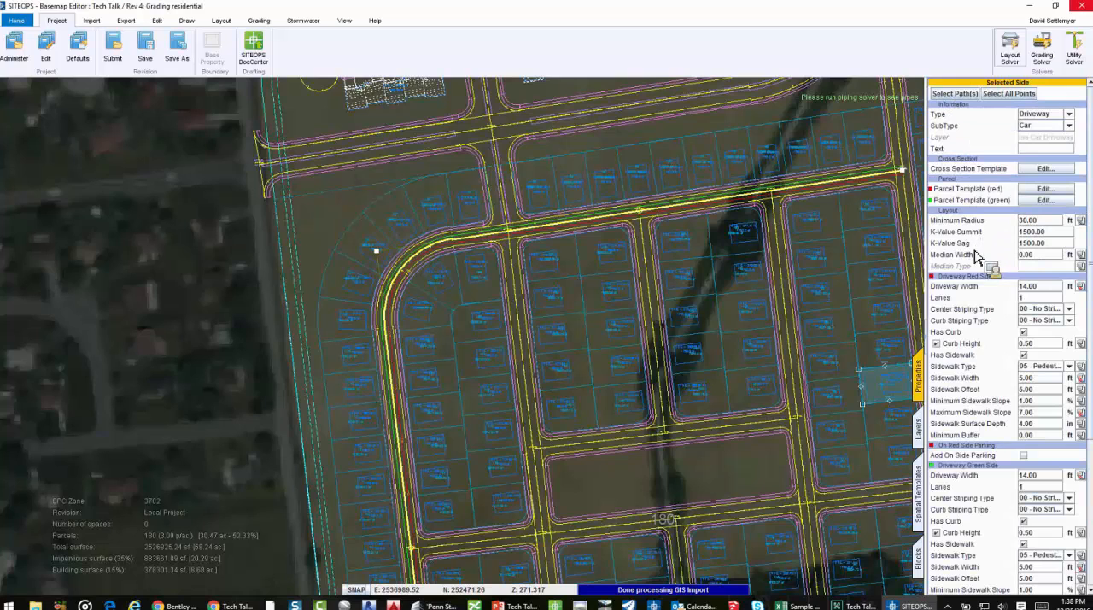
left_click_drag(1048, 235, 996, 240)
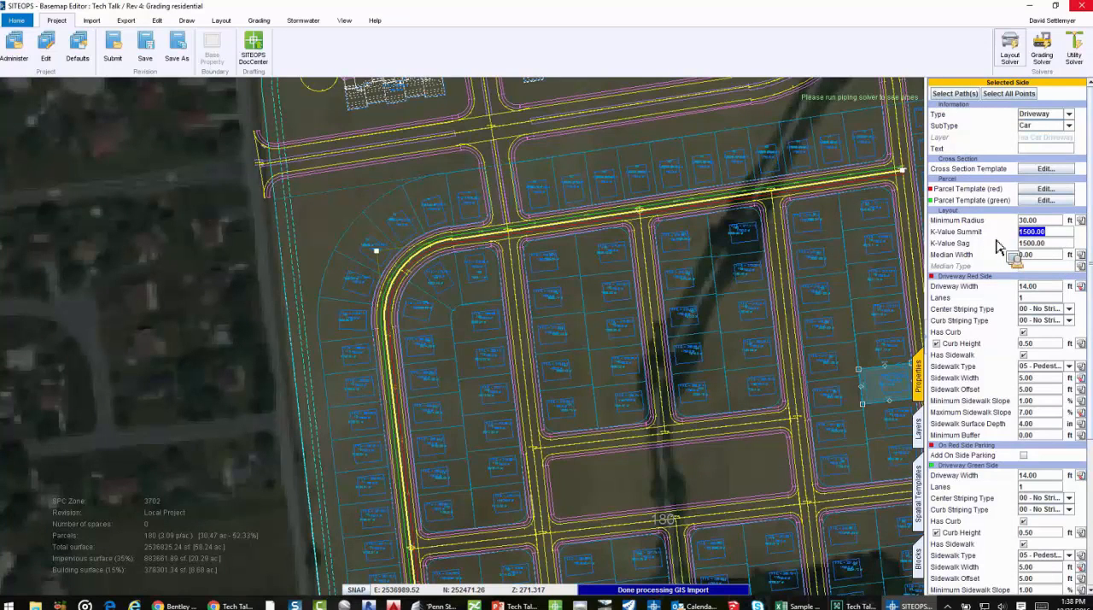
key("Tab")
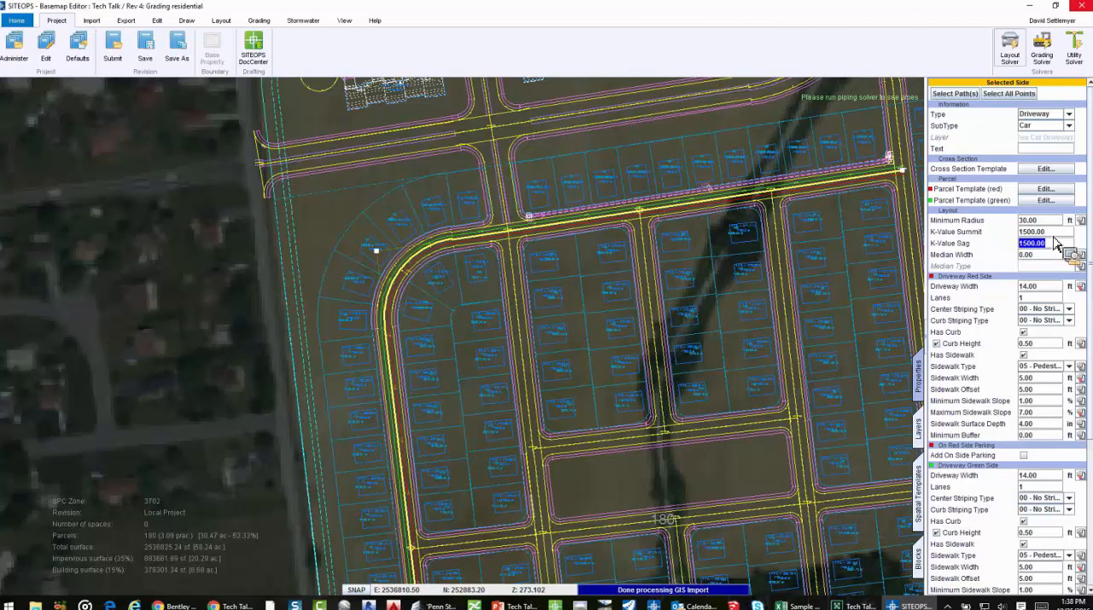
In the curved street's profile, lower the vertical curve point near station 8+00 to an elevation of about 265 ft and close the profile
left_click(342, 24)
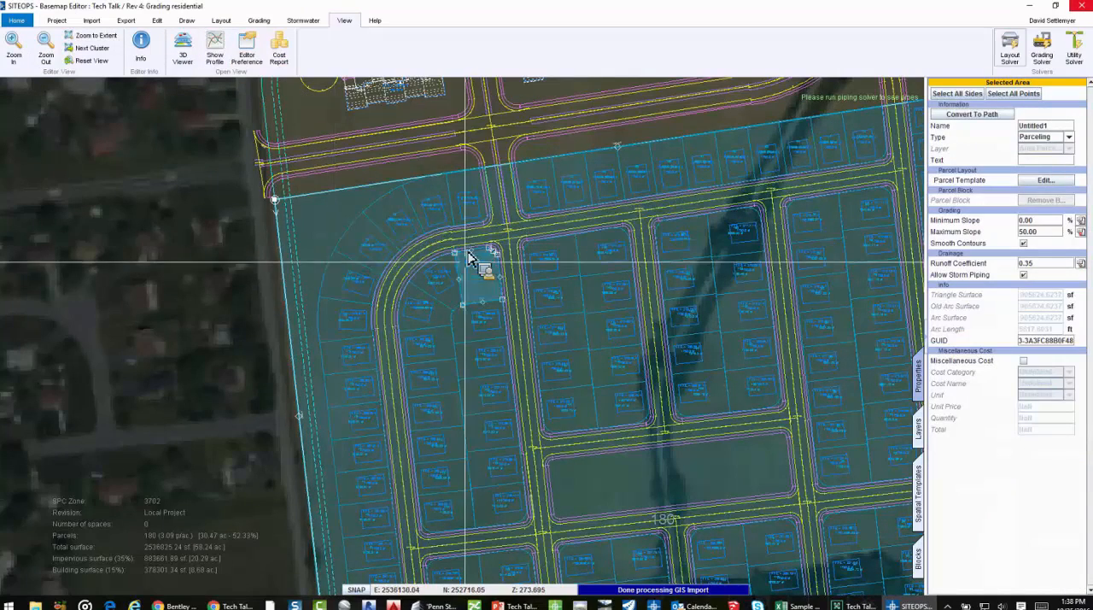
left_click(446, 237)
left_click(213, 40)
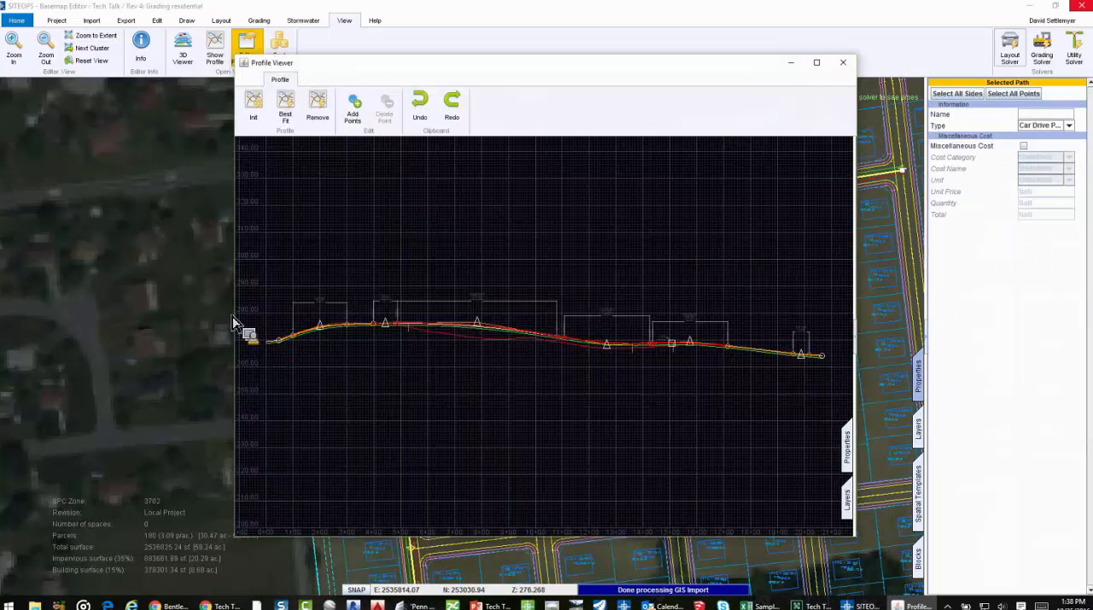
key("super+Up")
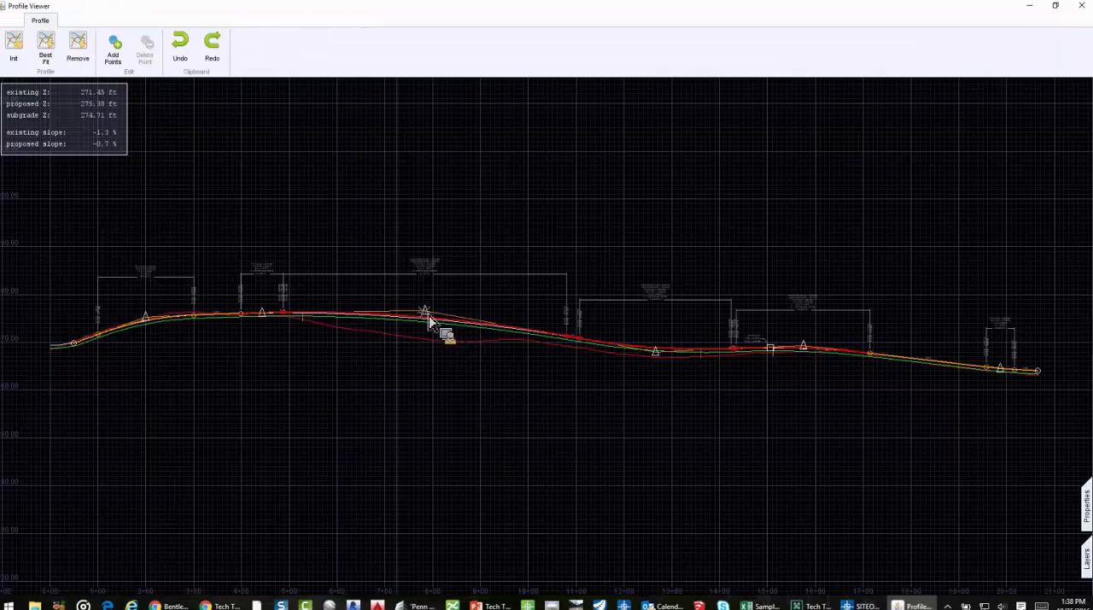
left_click_drag(432, 315, 437, 373)
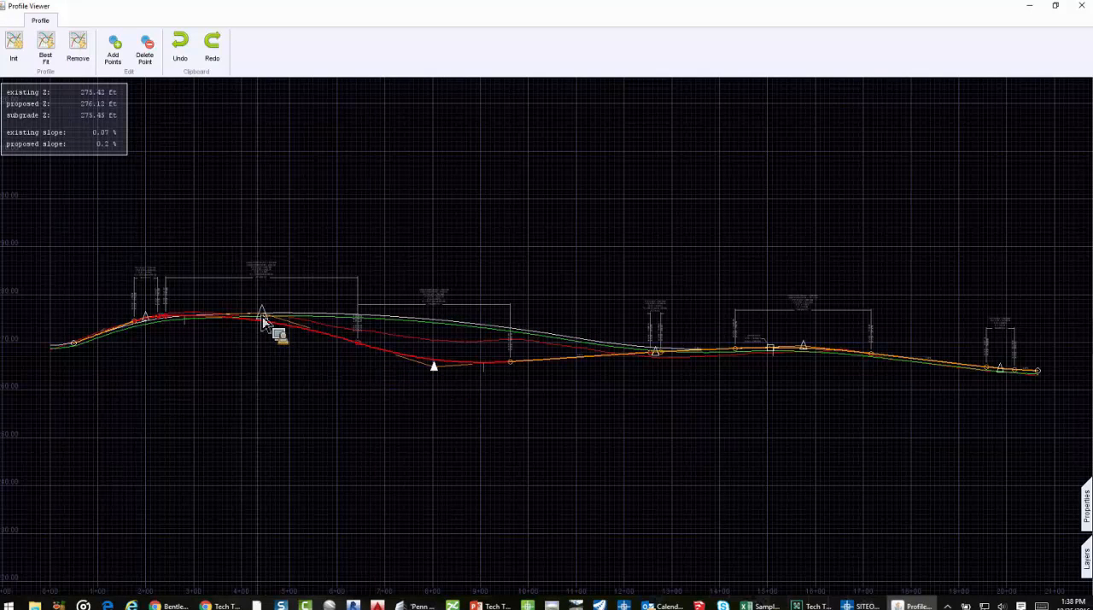
left_click_drag(263, 323, 284, 303)
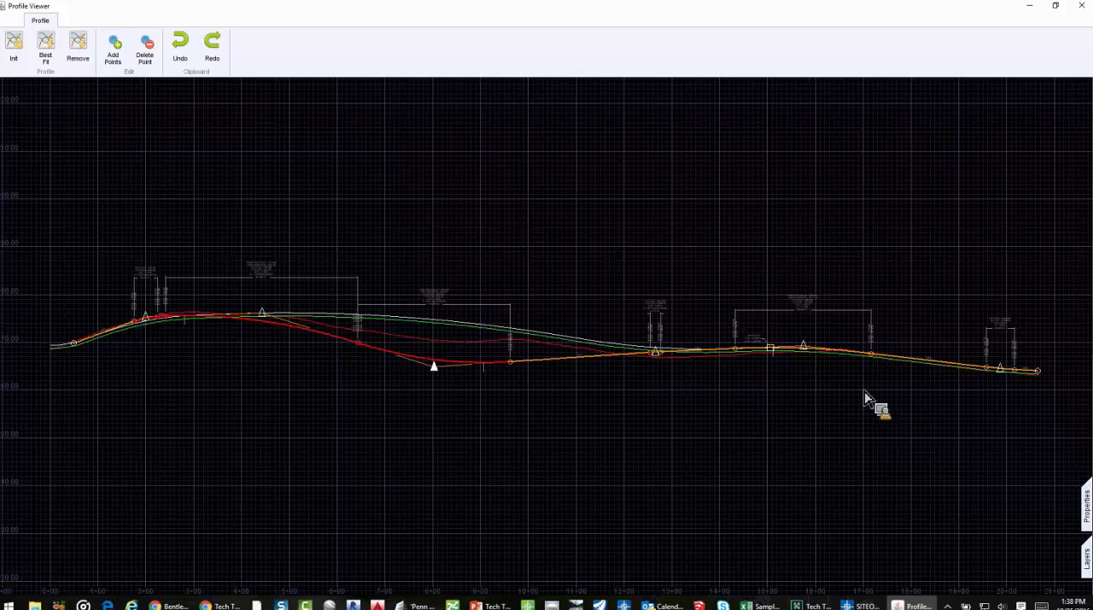
key("alt+Tab")
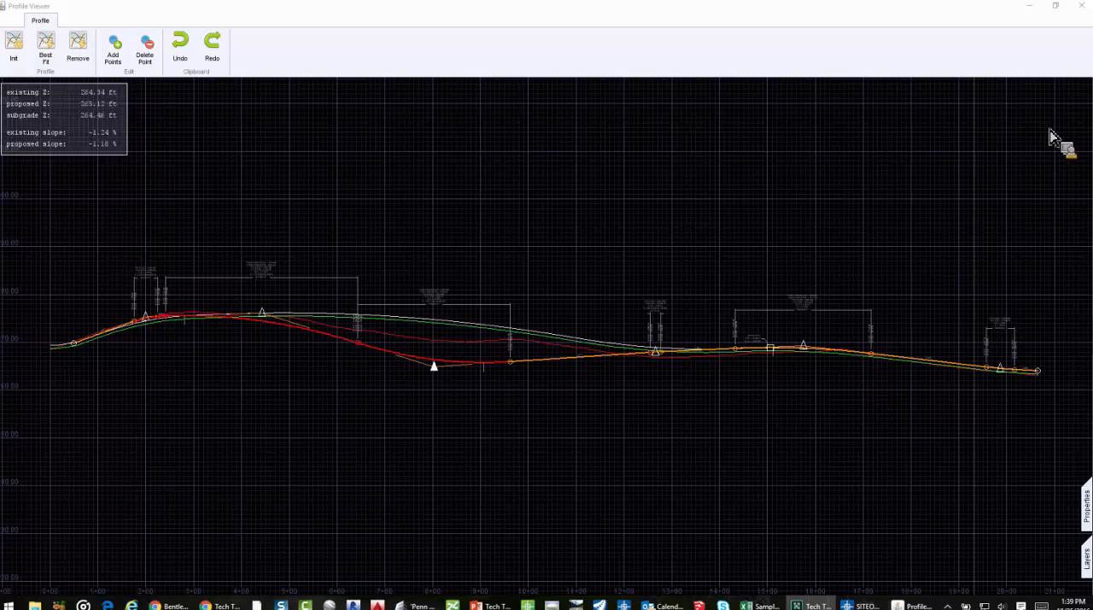
left_click(1080, 6)
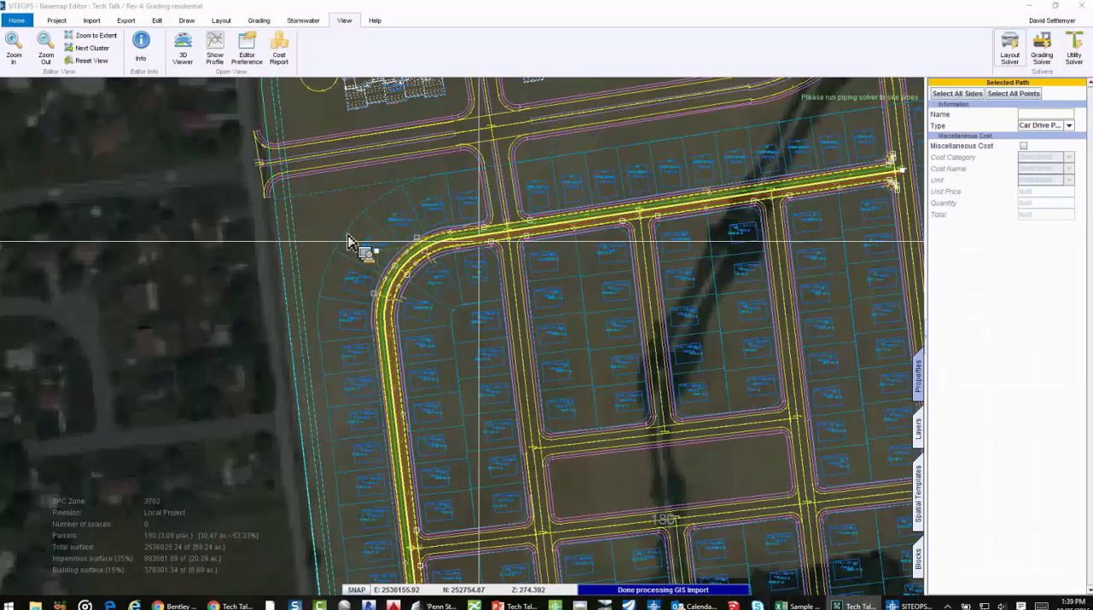
Return to the whole-site view and review the available import options for terrain topography and imagery
scroll(589, 204, "down", 3)
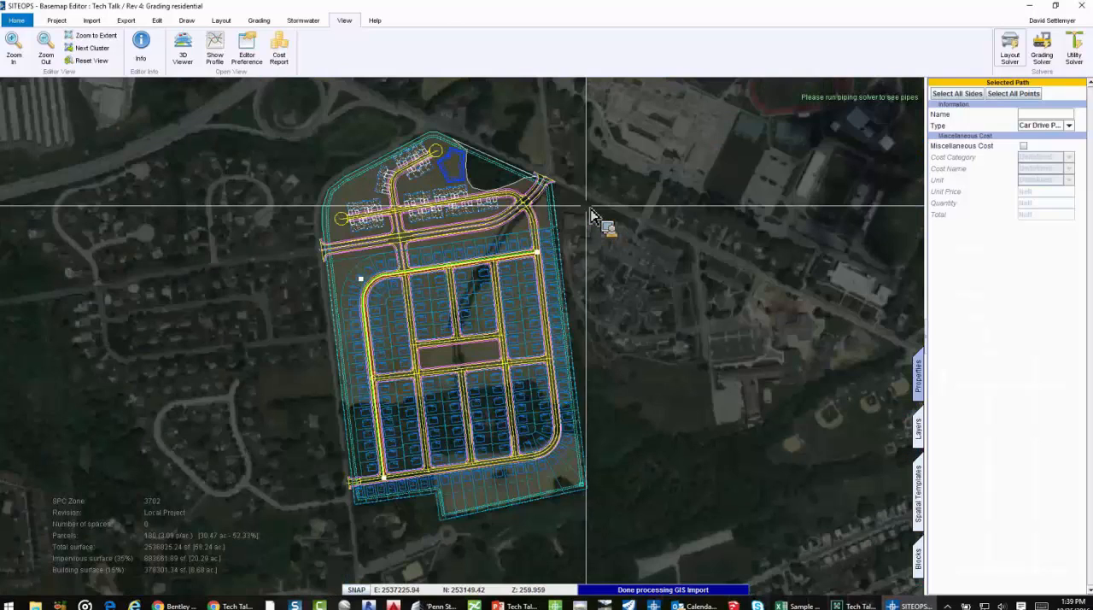
scroll(282, 136, "up", 2)
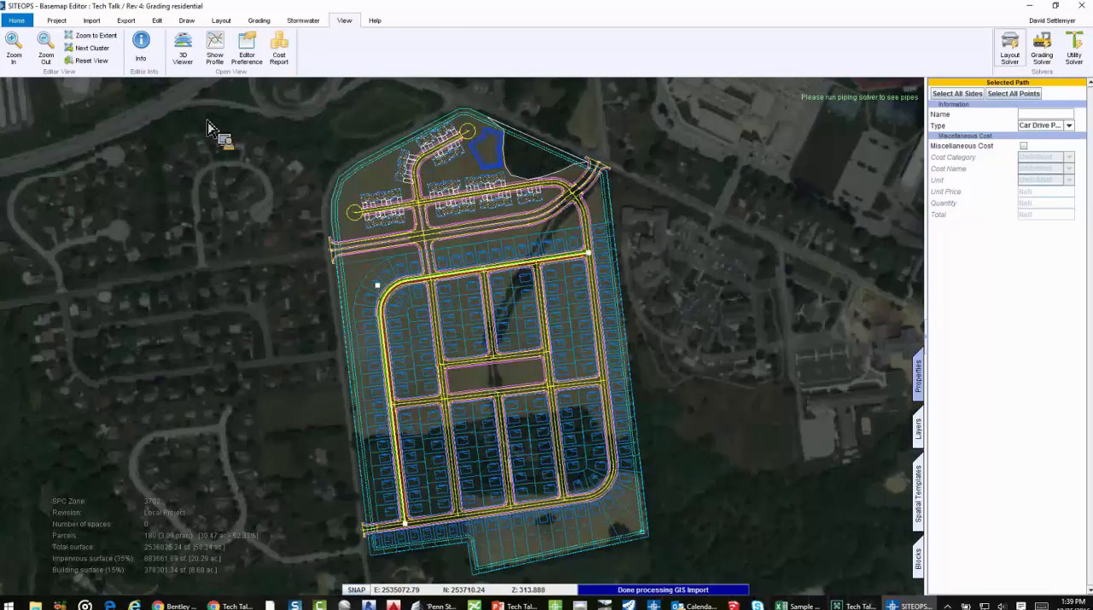
left_click(65, 23)
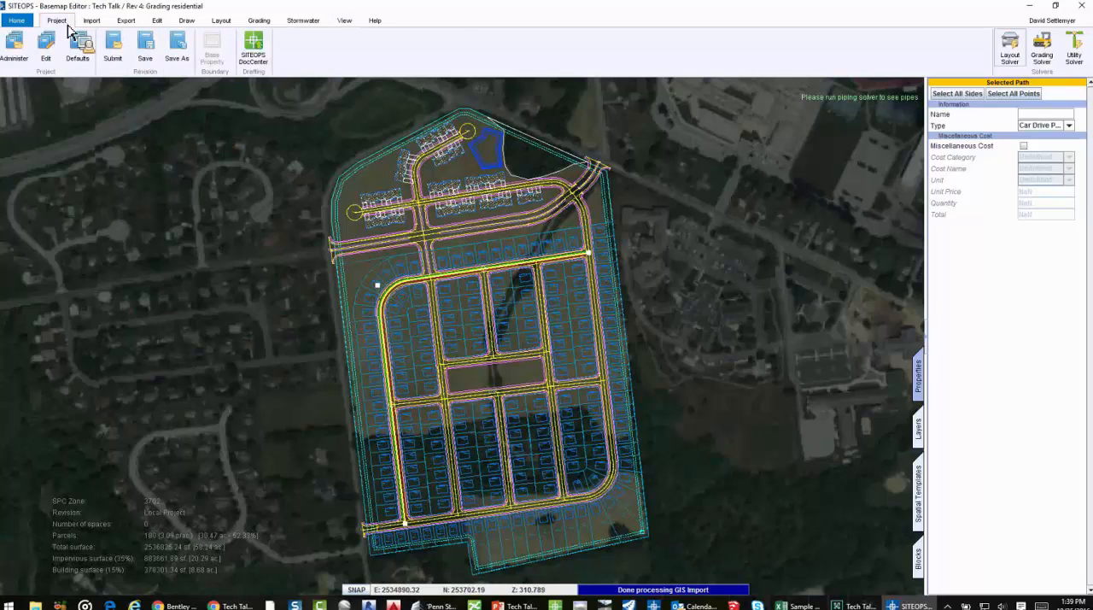
left_click(90, 22)
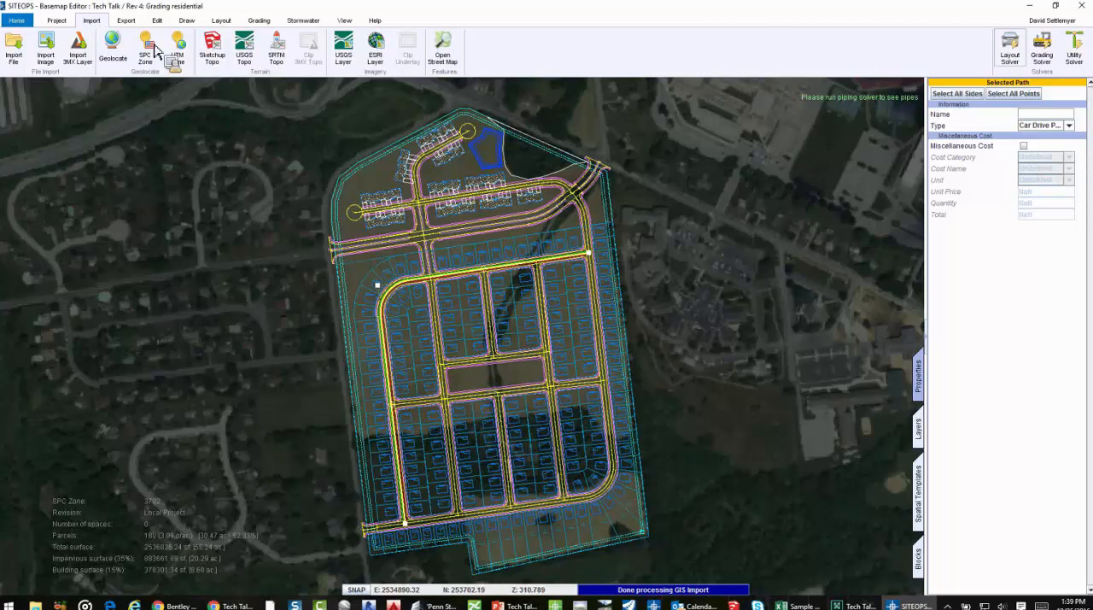
left_click(213, 53)
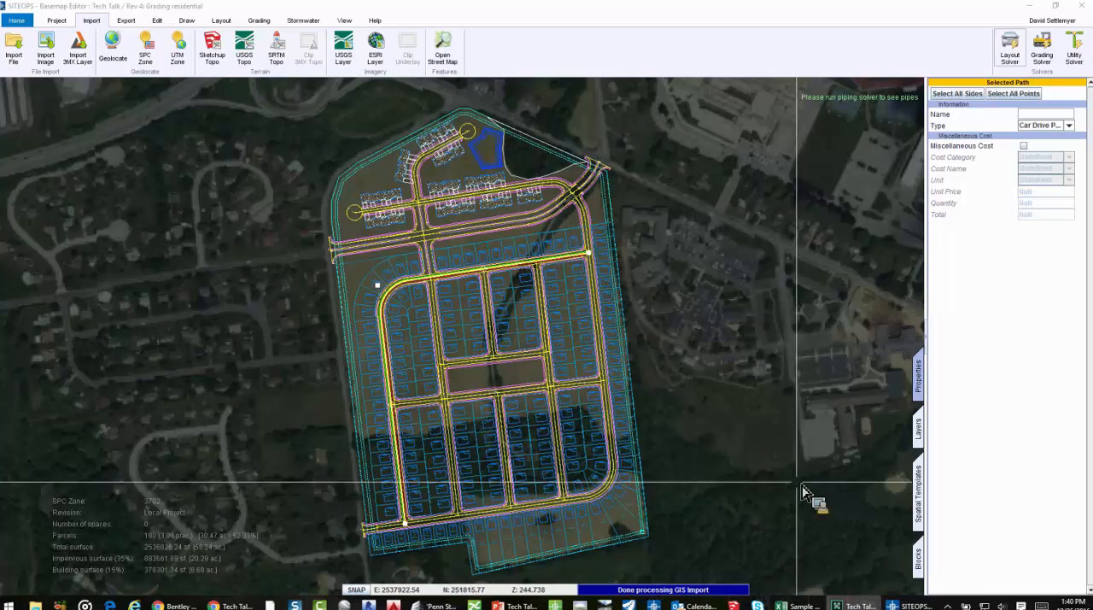
Open the cross section template for editing on all sides of the selected curved street
left_click(919, 431)
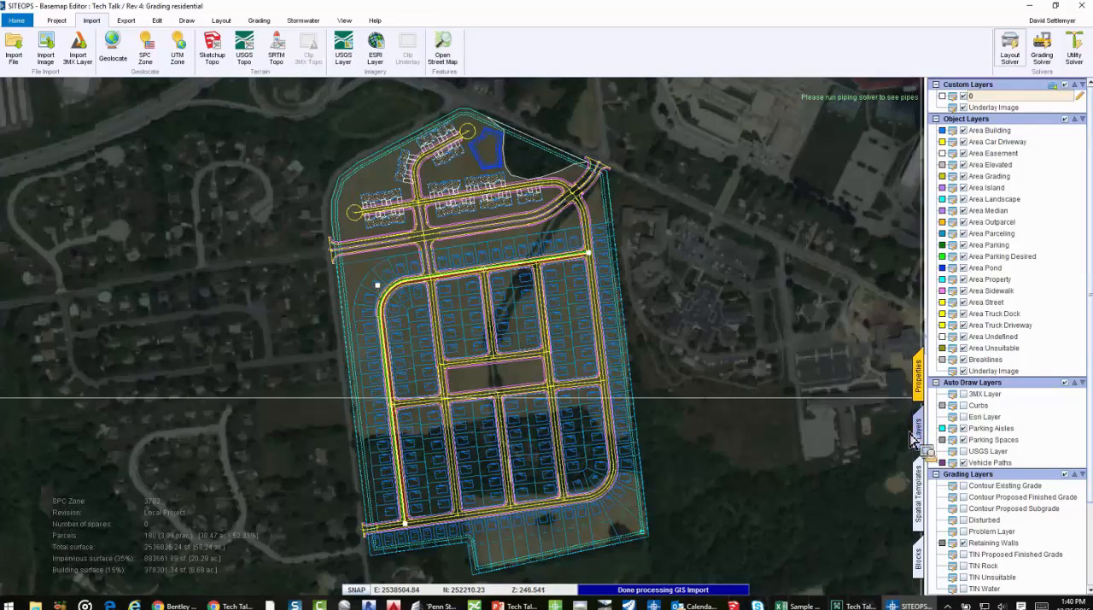
left_click(920, 380)
scroll(516, 275, "up", 5)
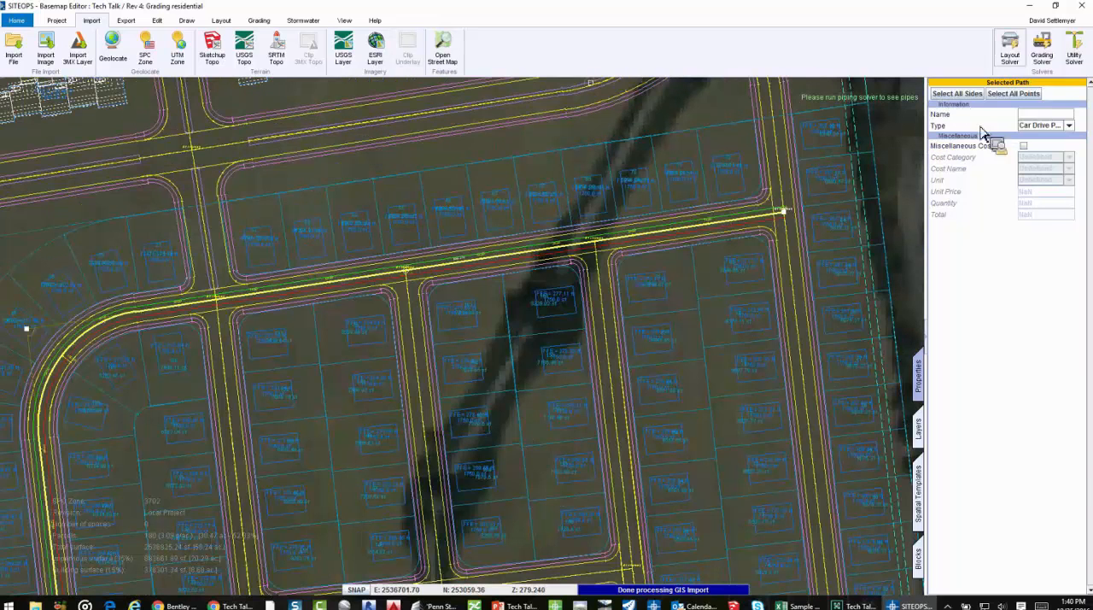
left_click(957, 93)
left_click(1046, 168)
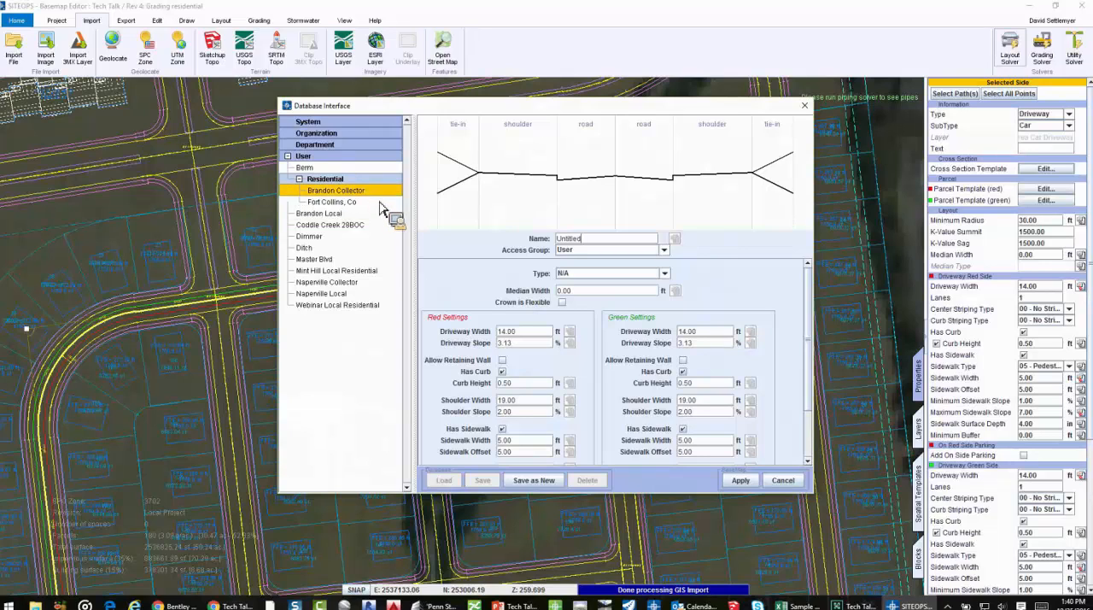
Set the driveway width to 8 ft and driveway slope to 1 % on both sides of the template, with curbs turned off
left_click(376, 202)
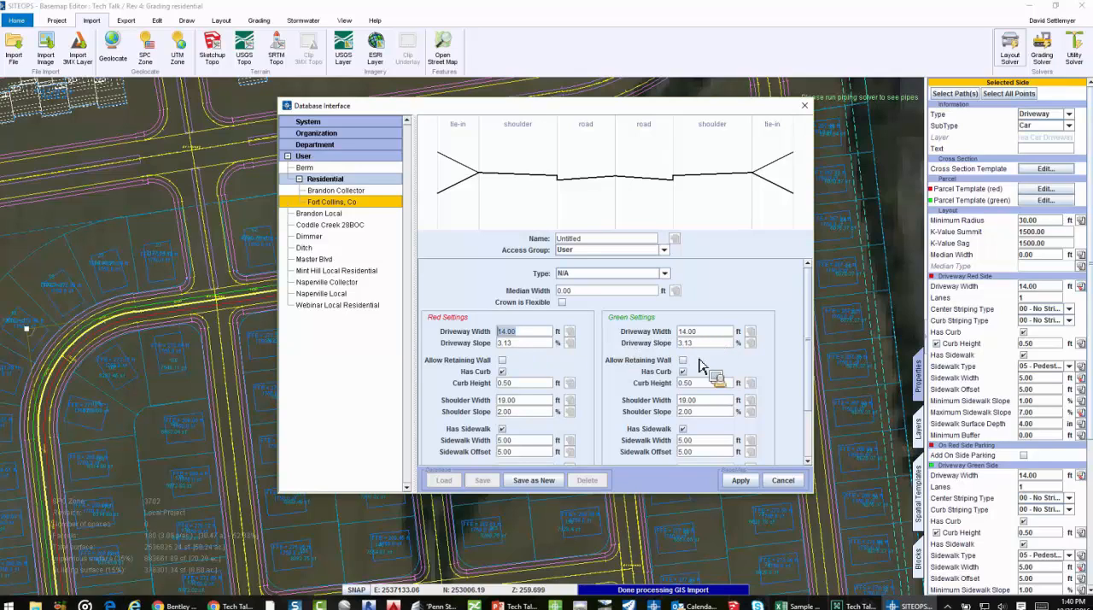
left_click(503, 372)
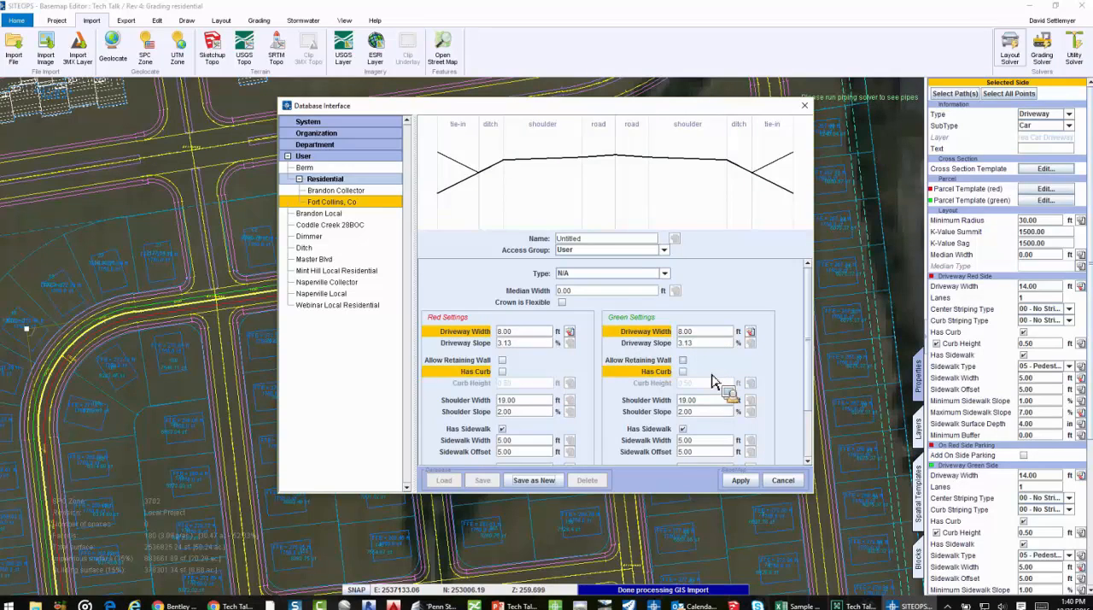
left_click_drag(702, 344, 661, 345)
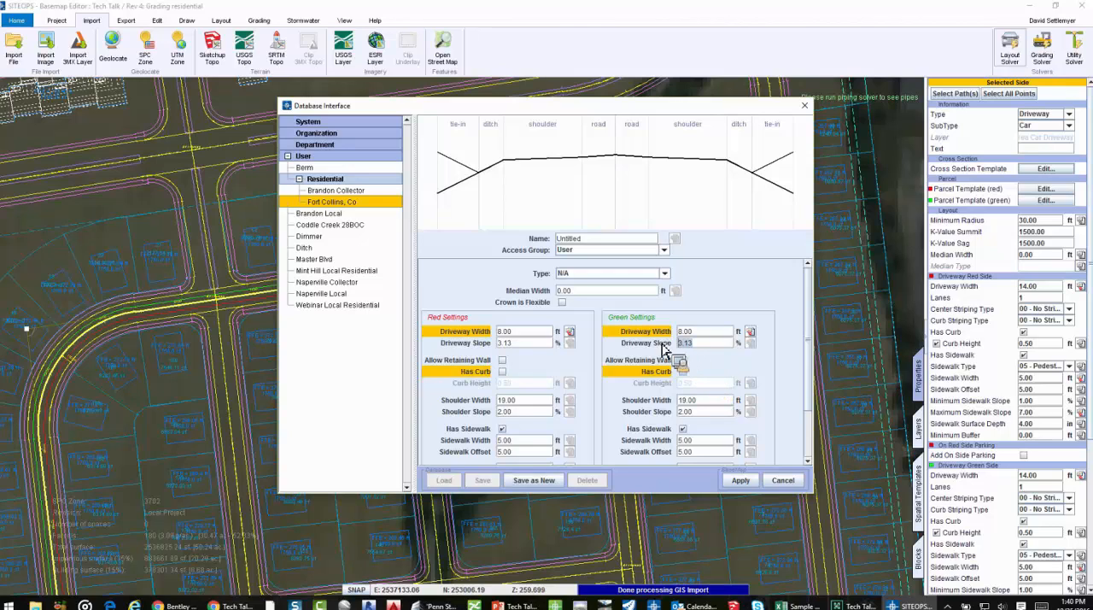
type("1")
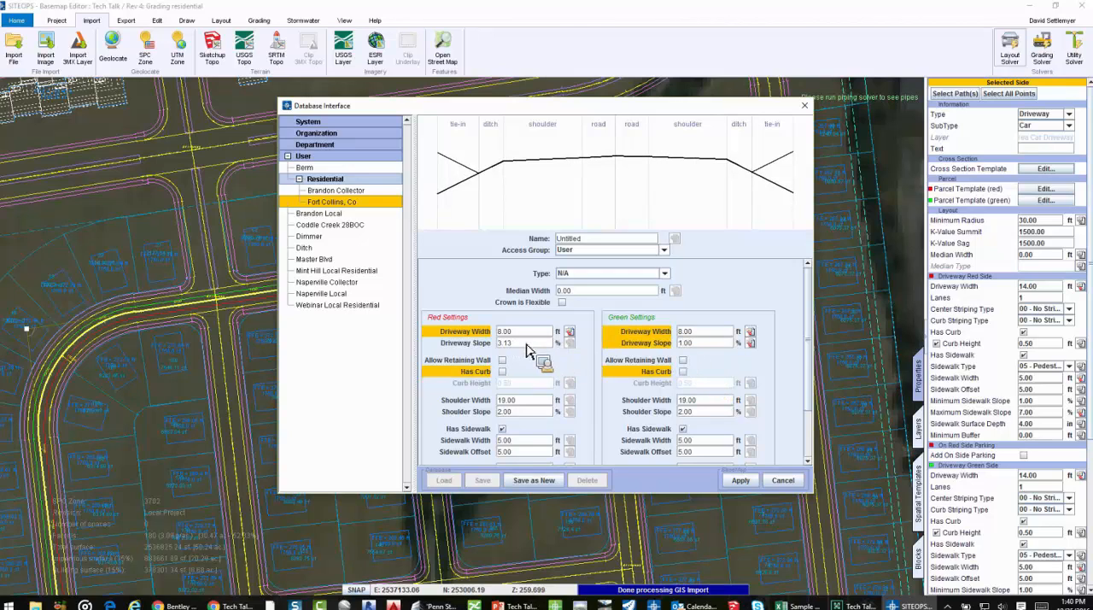
left_click_drag(522, 343, 499, 344)
type("1")
Remove the sidewalks from both the red and green sides of the cross section
scroll(503, 346, "down", 1)
scroll(504, 345, "down", 1)
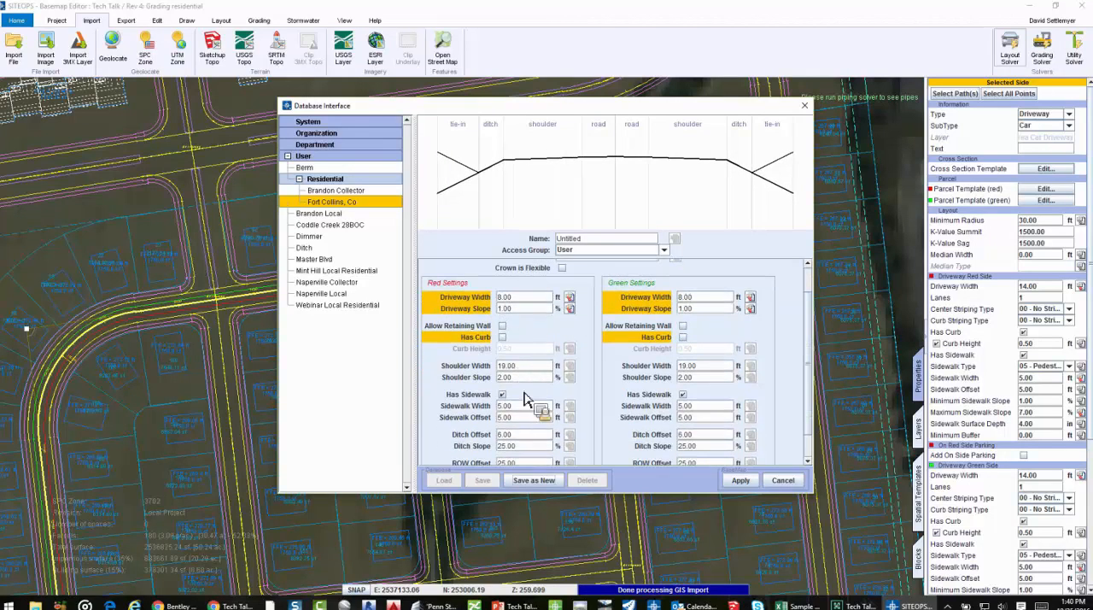
left_click(502, 394)
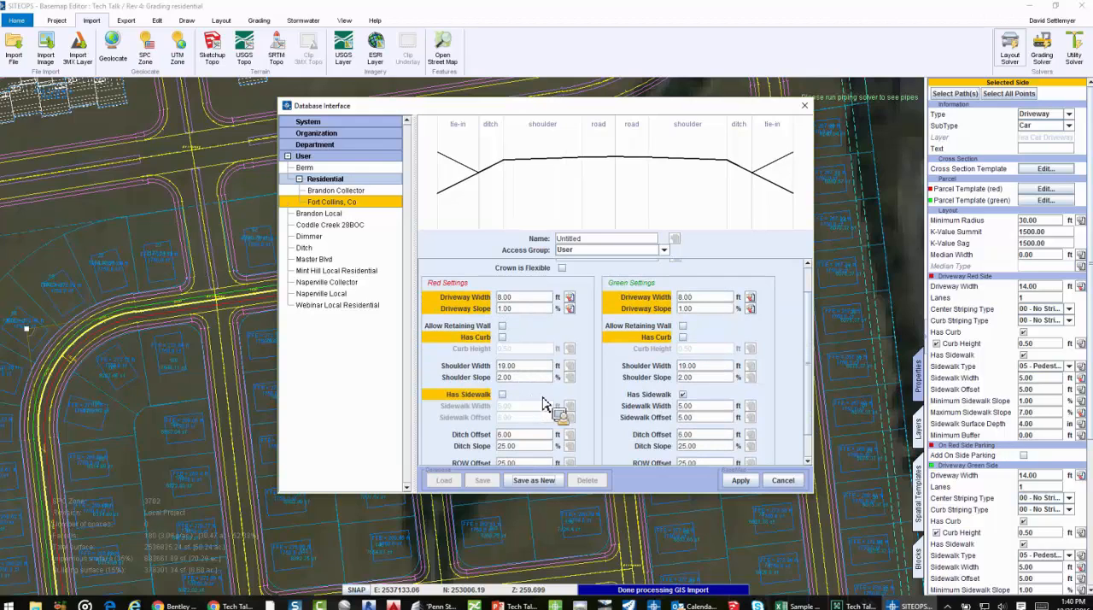
left_click(682, 394)
Set the ditch slope to 50 % on both the red and green sides of the cross section
scroll(580, 391, "down", 1)
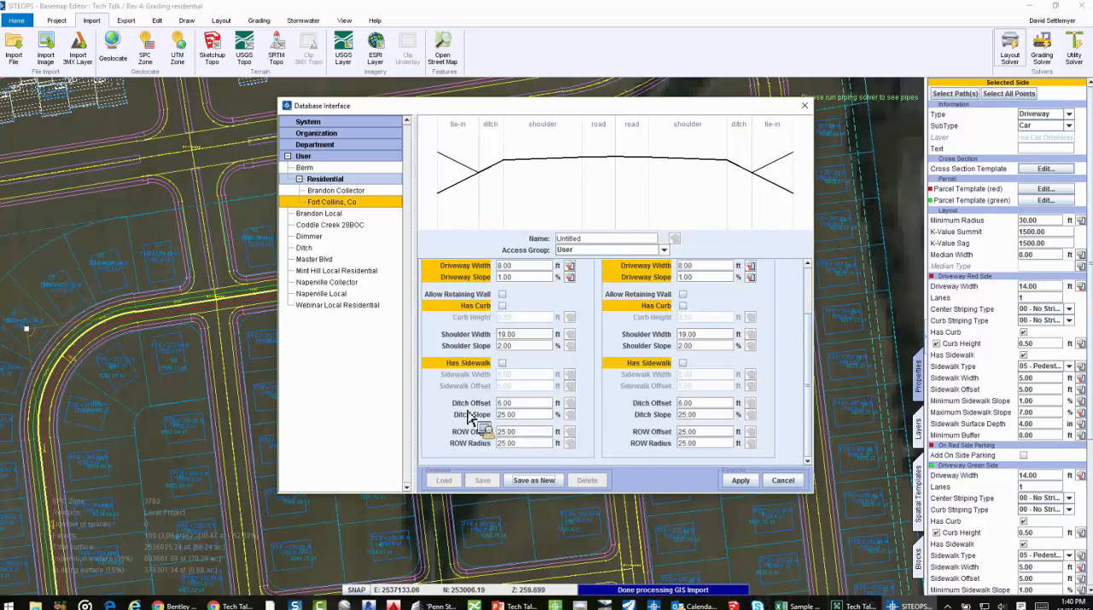
double_click(504, 414)
type("6")
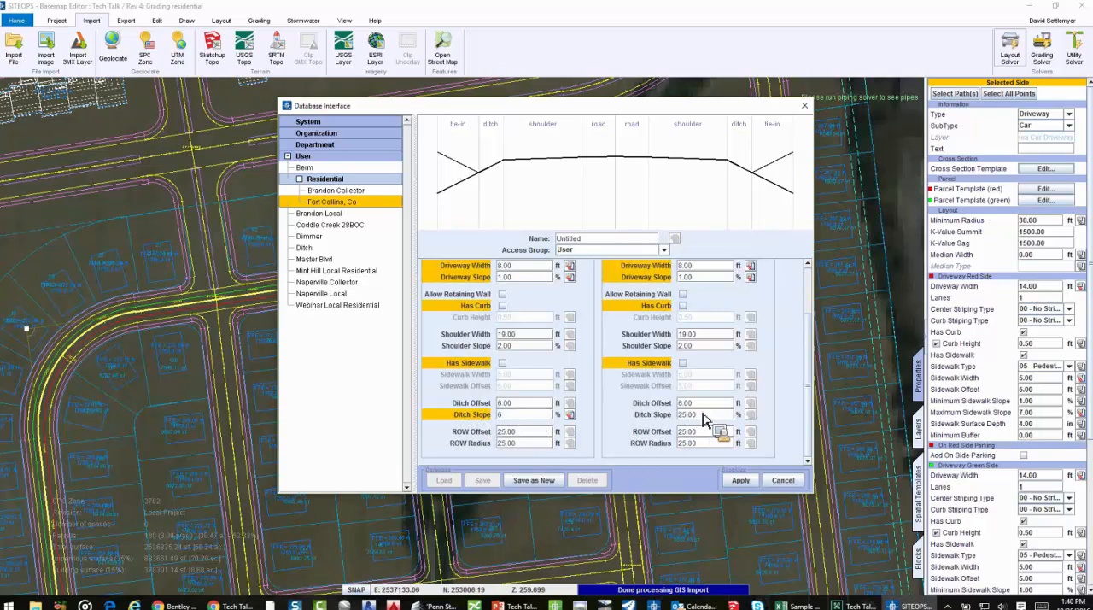
left_click(683, 415)
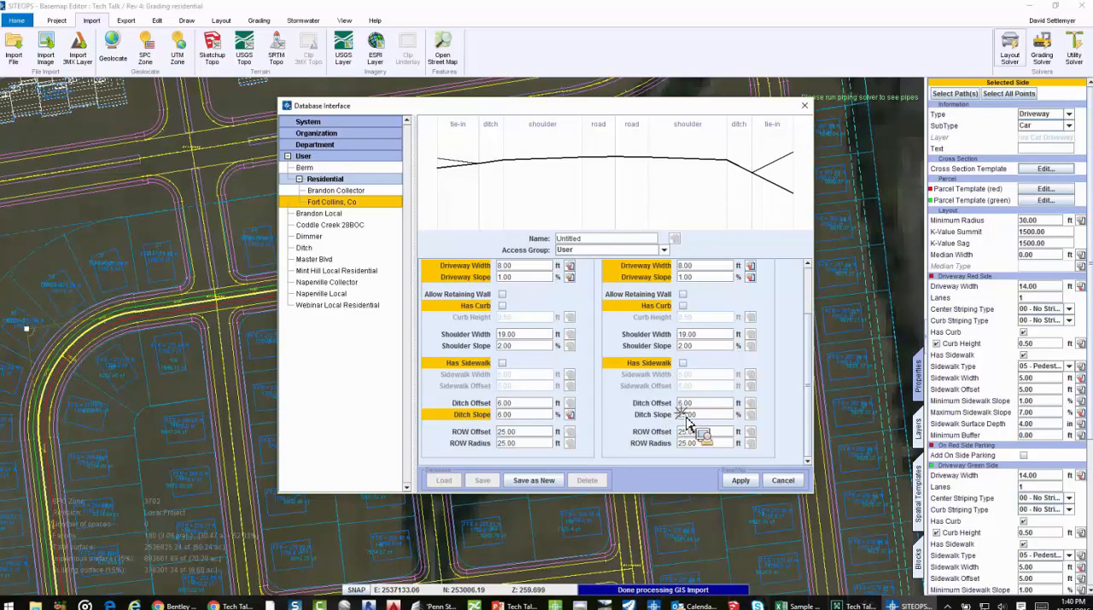
double_click(683, 415)
type("50")
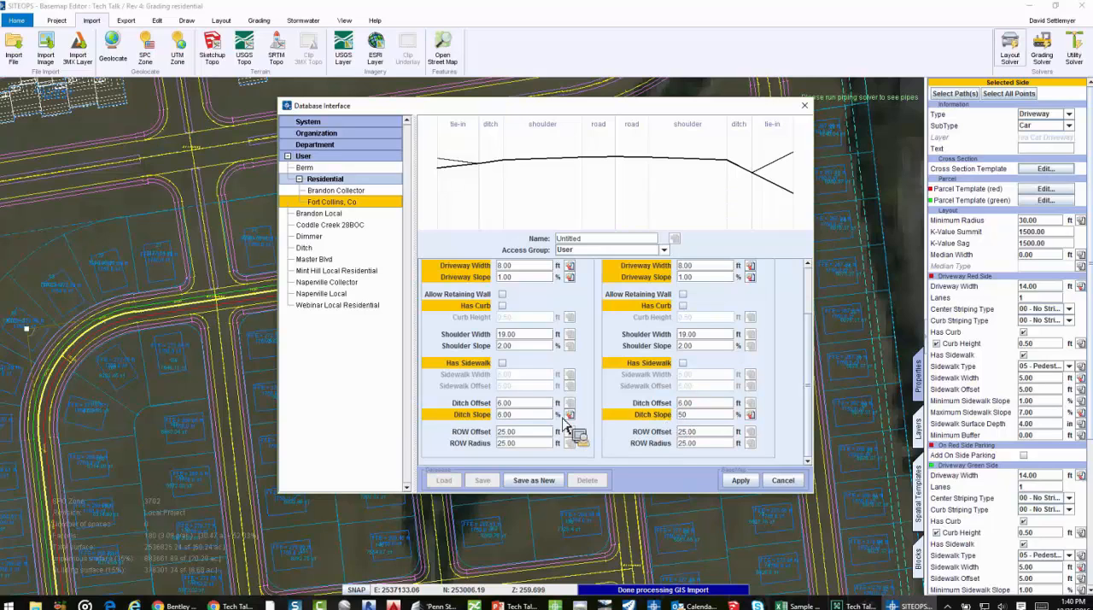
left_click(517, 412)
left_click_drag(516, 414, 495, 414)
type("50")
key("Return")
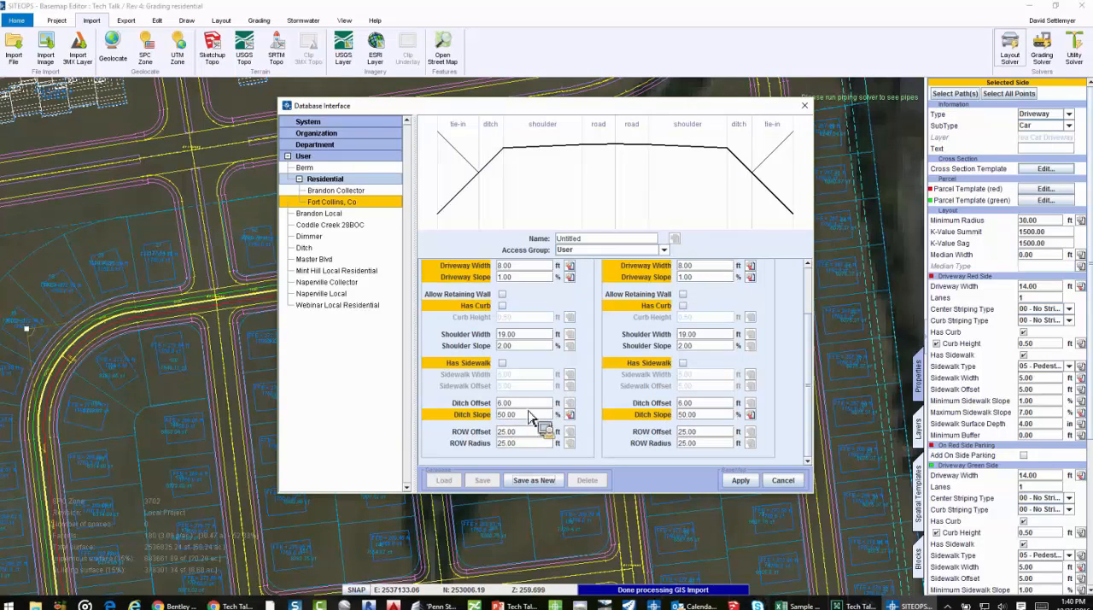
Set the shoulder width to 5 ft on both the red and green sides of the cross section template
double_click(505, 403)
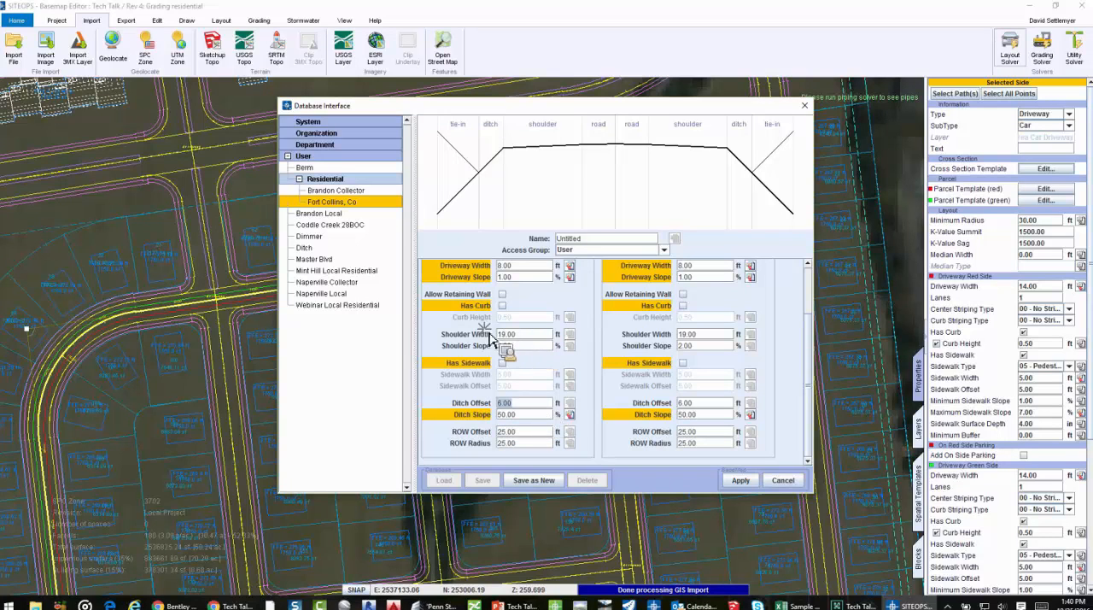
double_click(505, 334)
type("5")
key("Return")
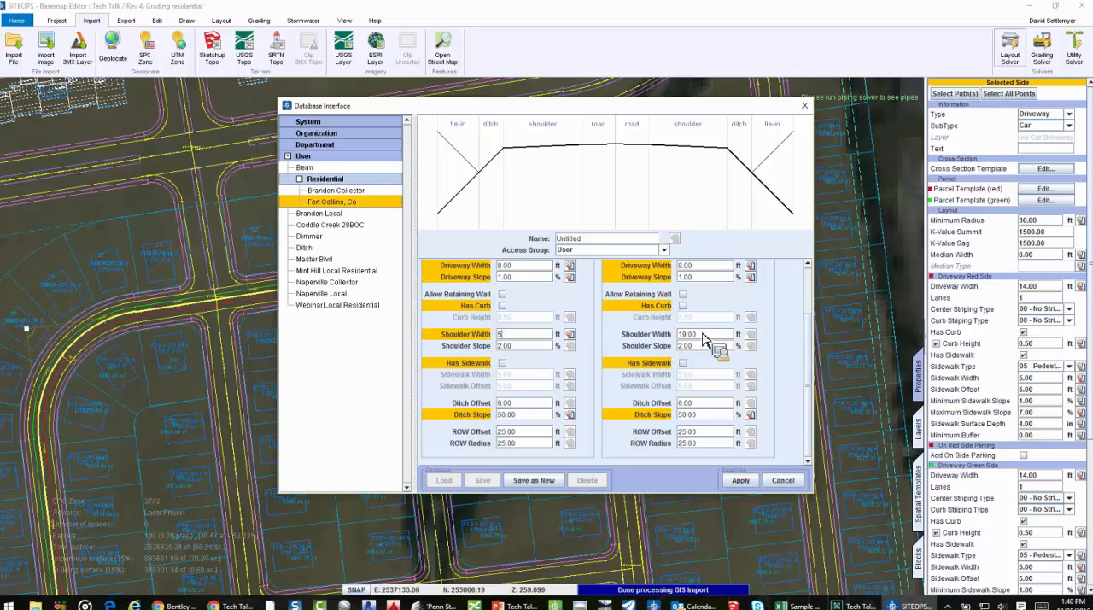
double_click(690, 334)
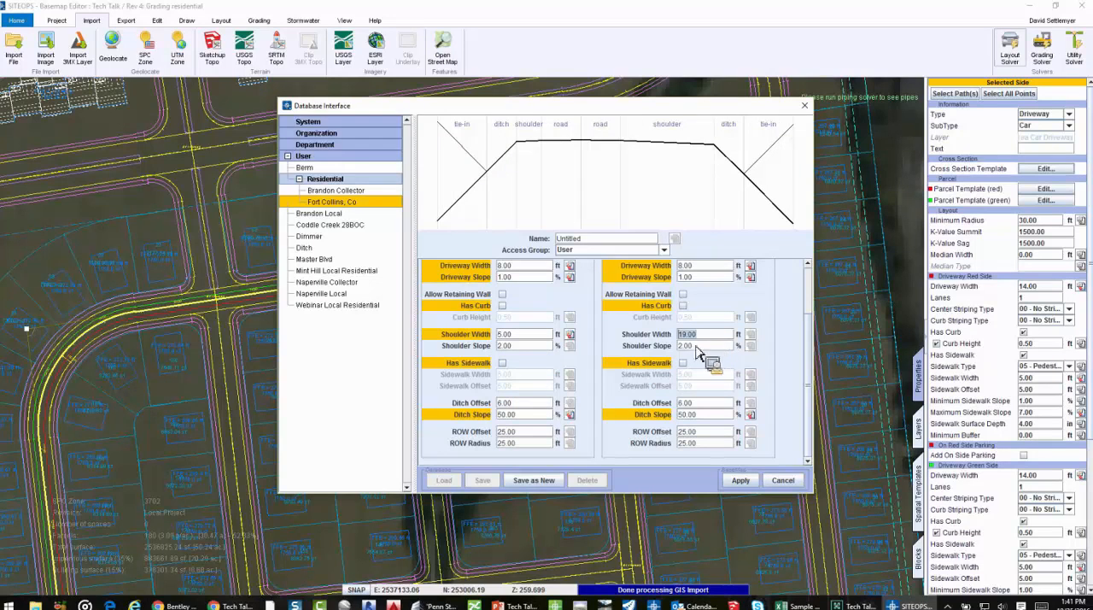
type("5")
key("Return")
Set the shoulder slope to 10 % on both sides of the cross section and discard the template edits
double_click(690, 347)
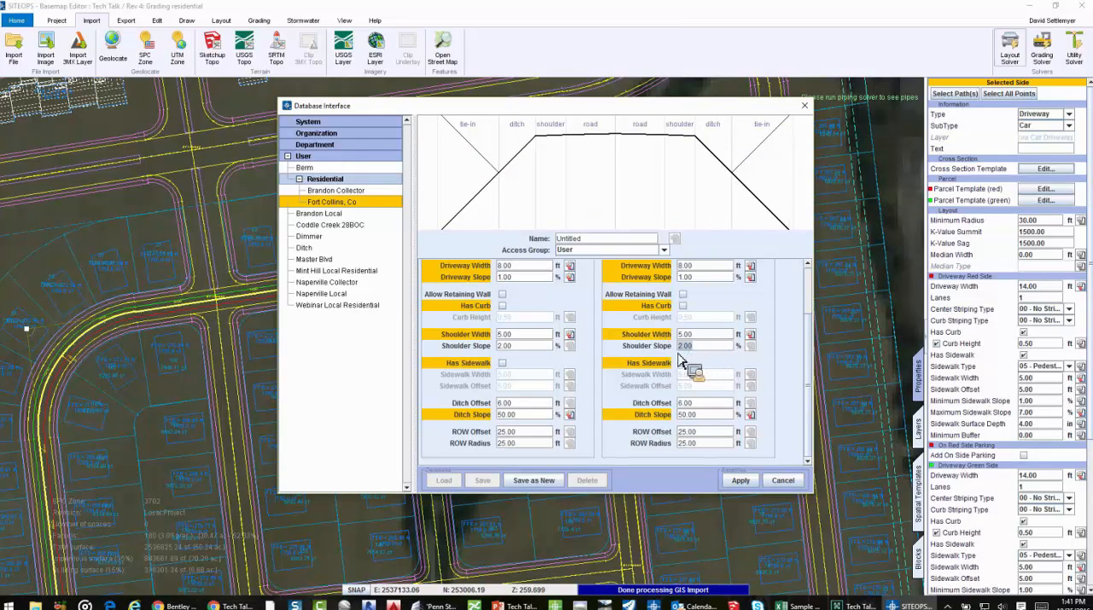
type("10")
key("Return")
double_click(509, 346)
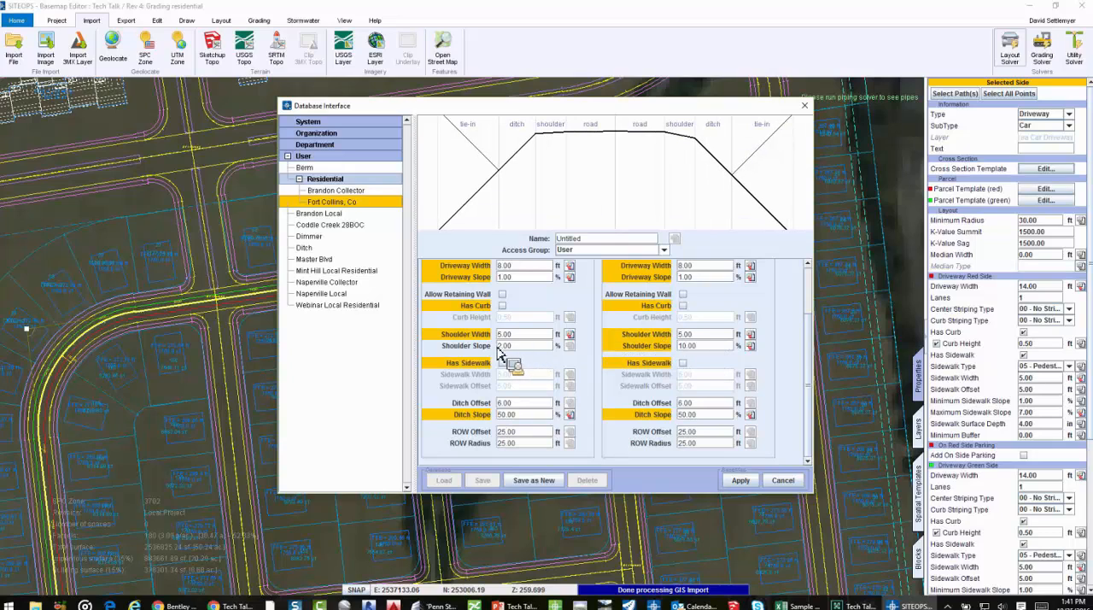
type("10")
key("Return")
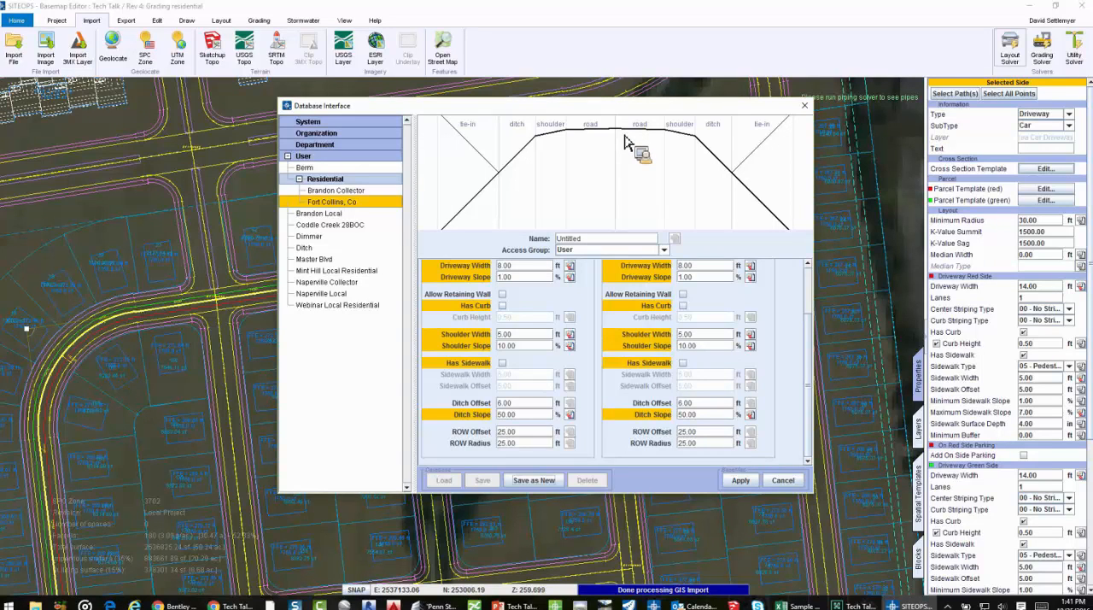
left_click(796, 481)
Change the surface type of the selected curved street to 12 - Gravel
scroll(1037, 519, "down", 2)
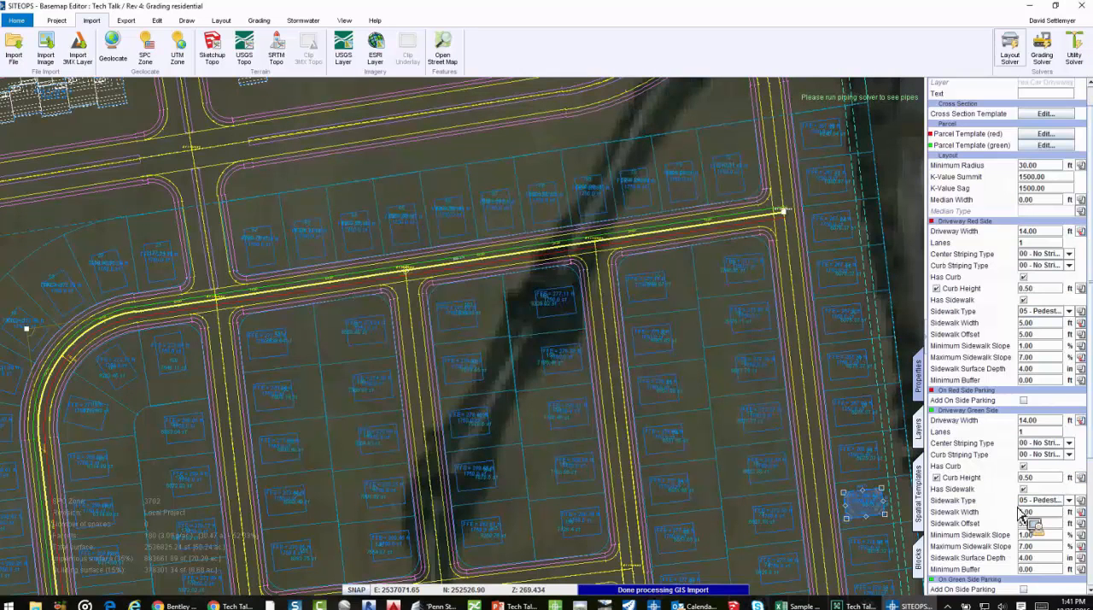
scroll(1050, 533, "down", 4)
left_click(1067, 531)
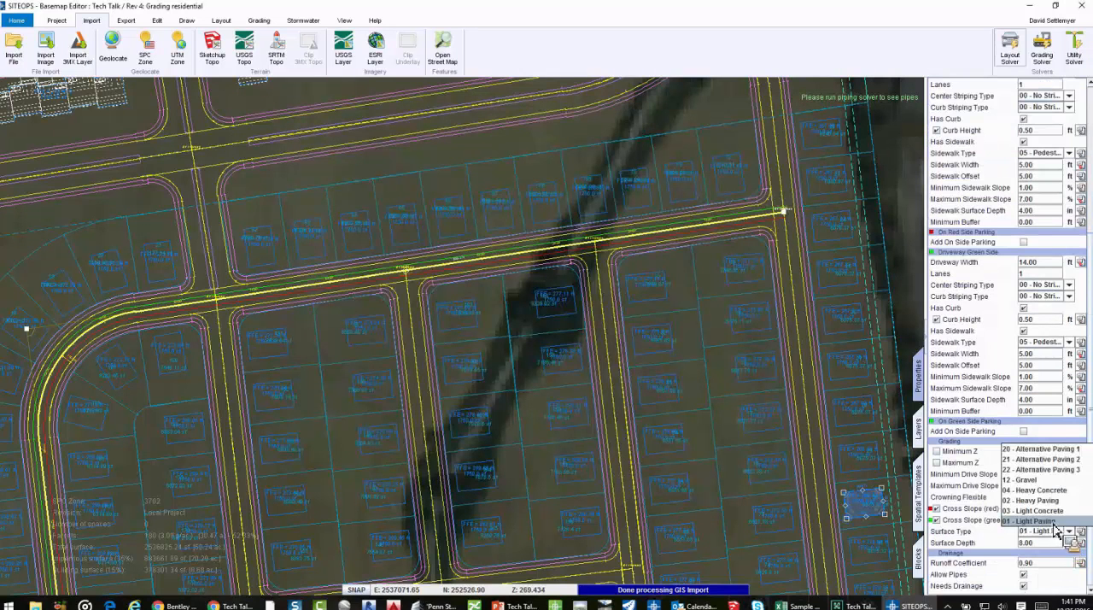
left_click(1041, 482)
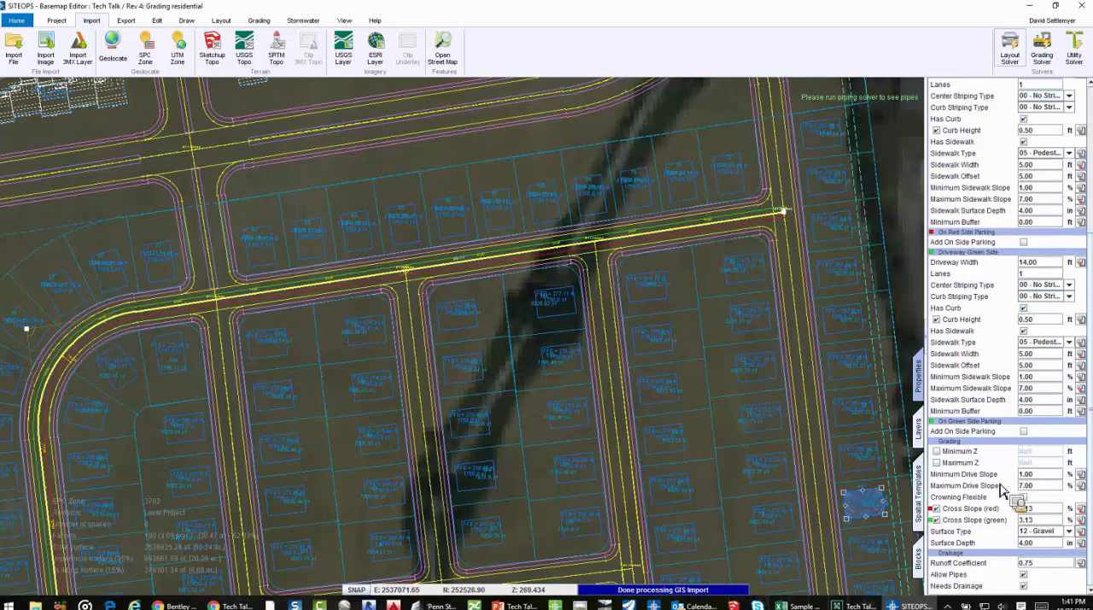
Select the curved street's whole path and view its road profile, closing the profile viewer when done
left_click(344, 19)
left_click(365, 317)
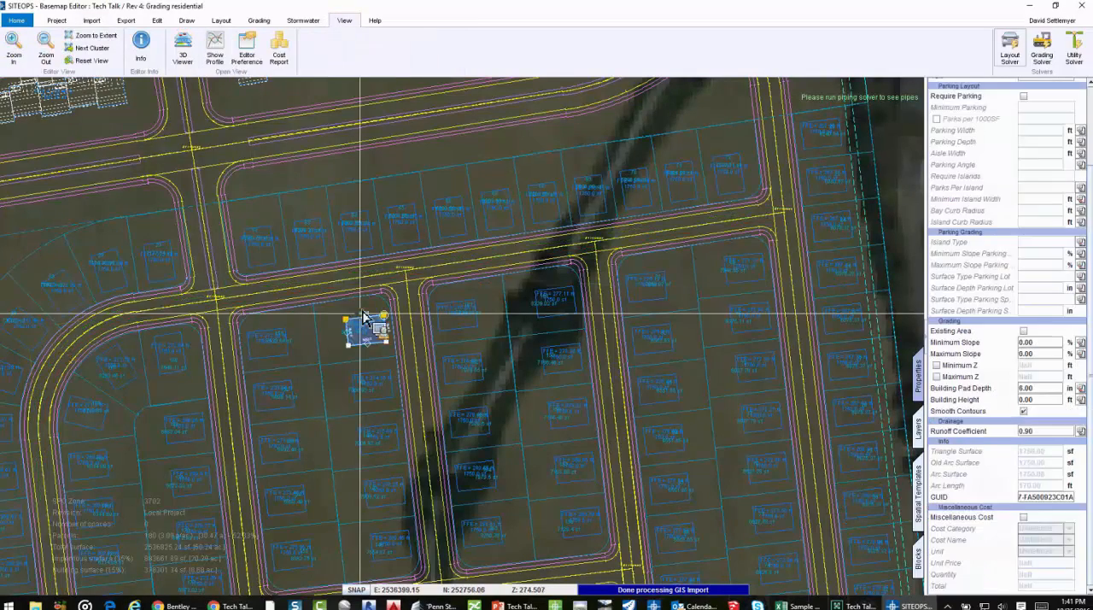
left_click(349, 279)
left_click(349, 280)
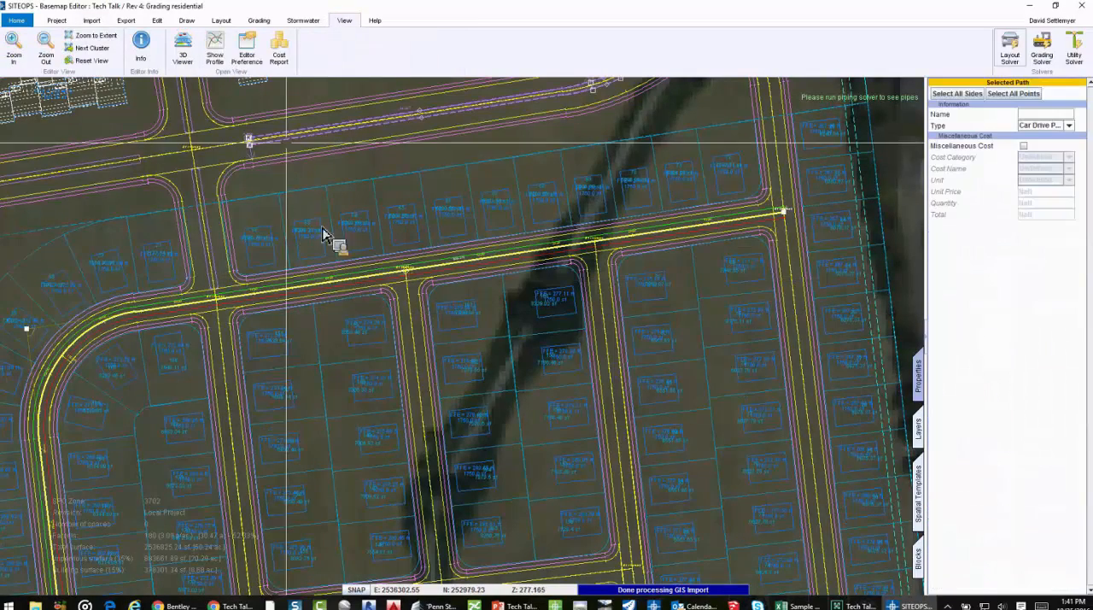
left_click(215, 47)
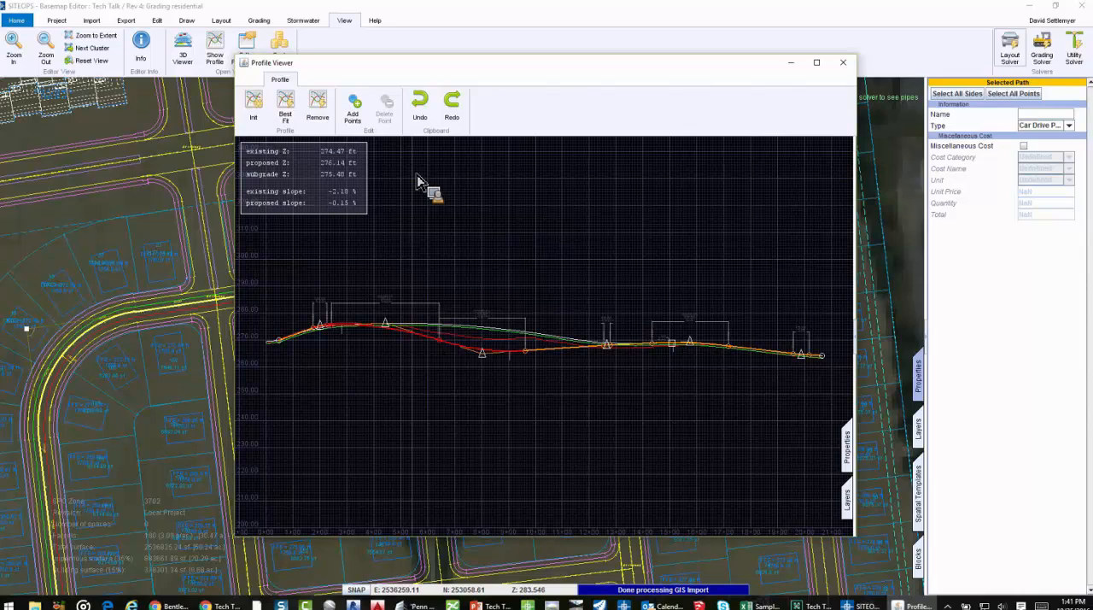
left_click(842, 65)
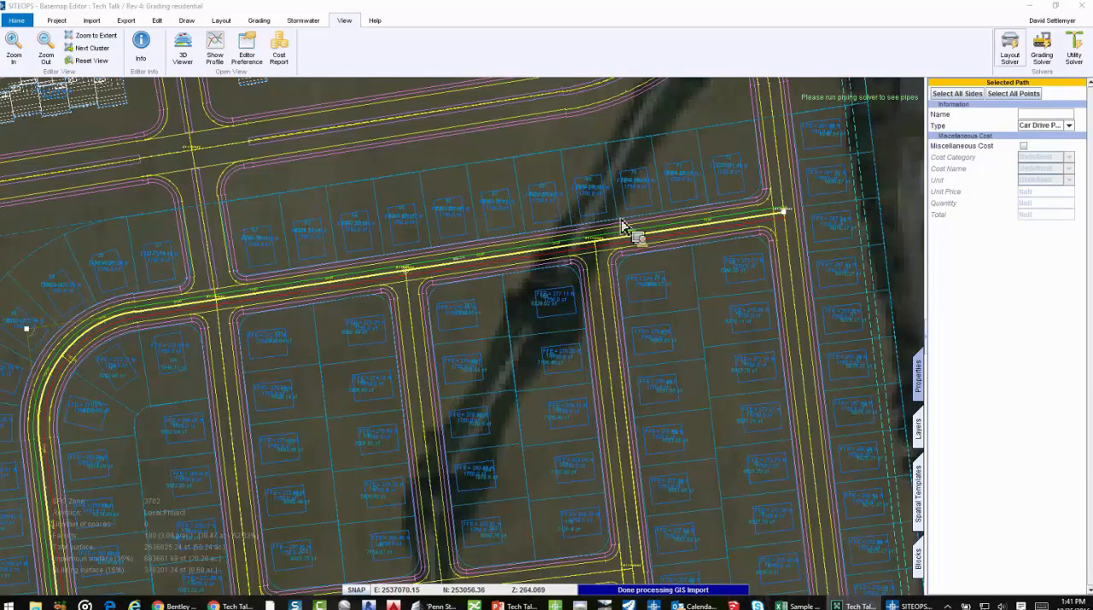
Review which Bentley products the design can be opened in, and cancel without exporting
left_click(125, 20)
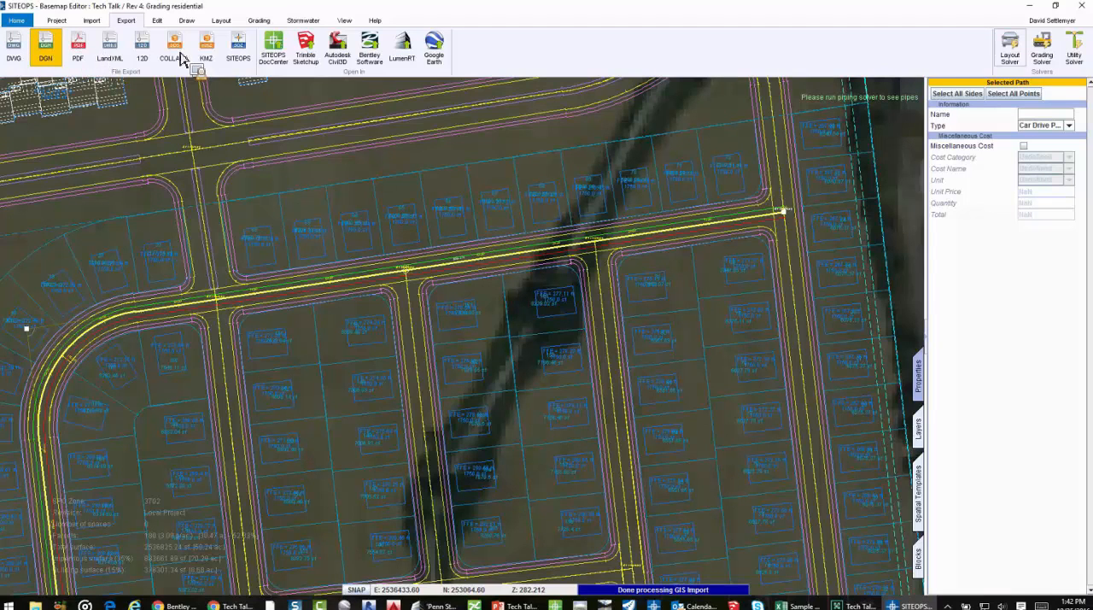
left_click(369, 62)
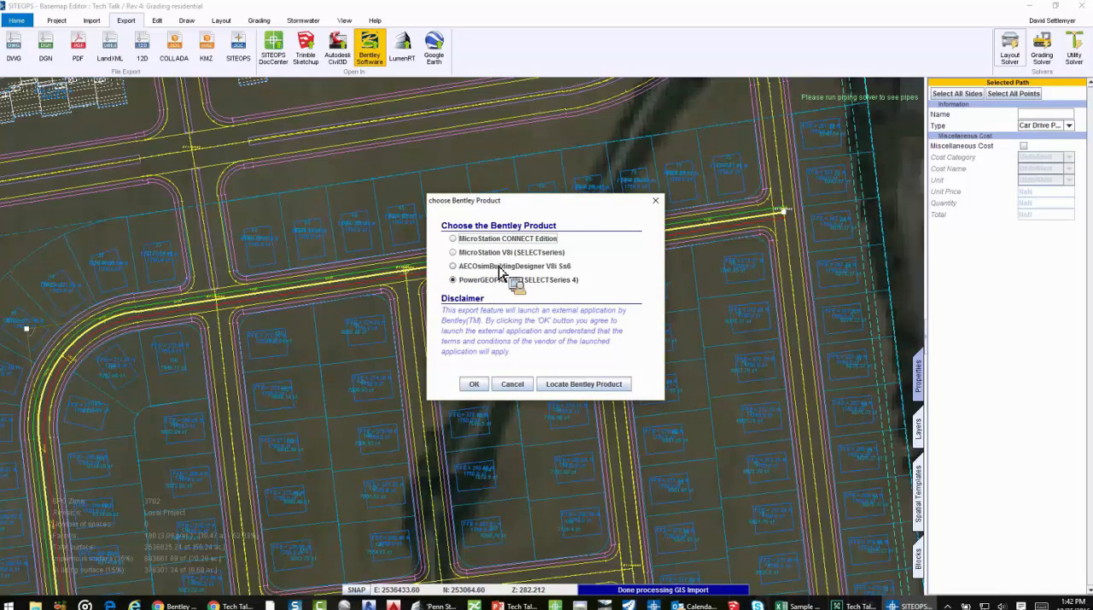
left_click(525, 385)
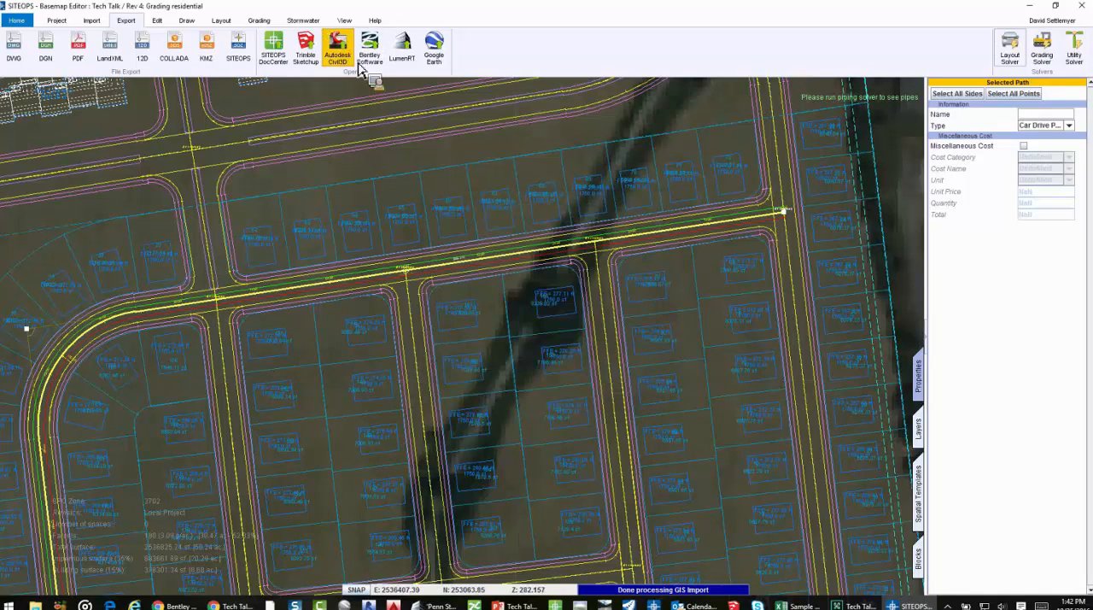
Check the available Civil 3D and LumenRT versions for opening the design, cancelling both without exporting
left_click(337, 48)
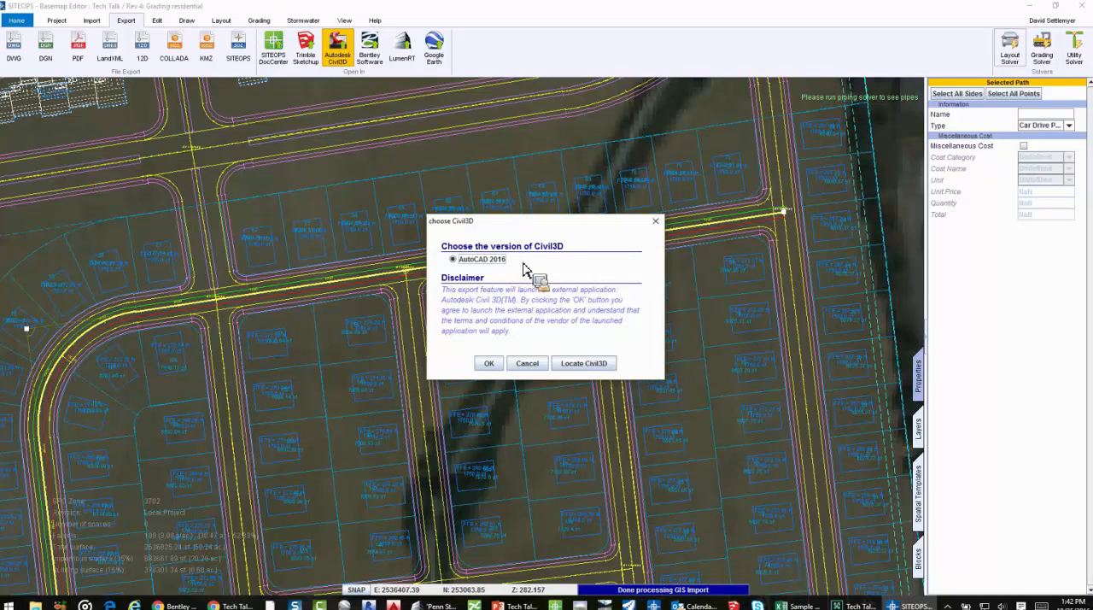
left_click(527, 363)
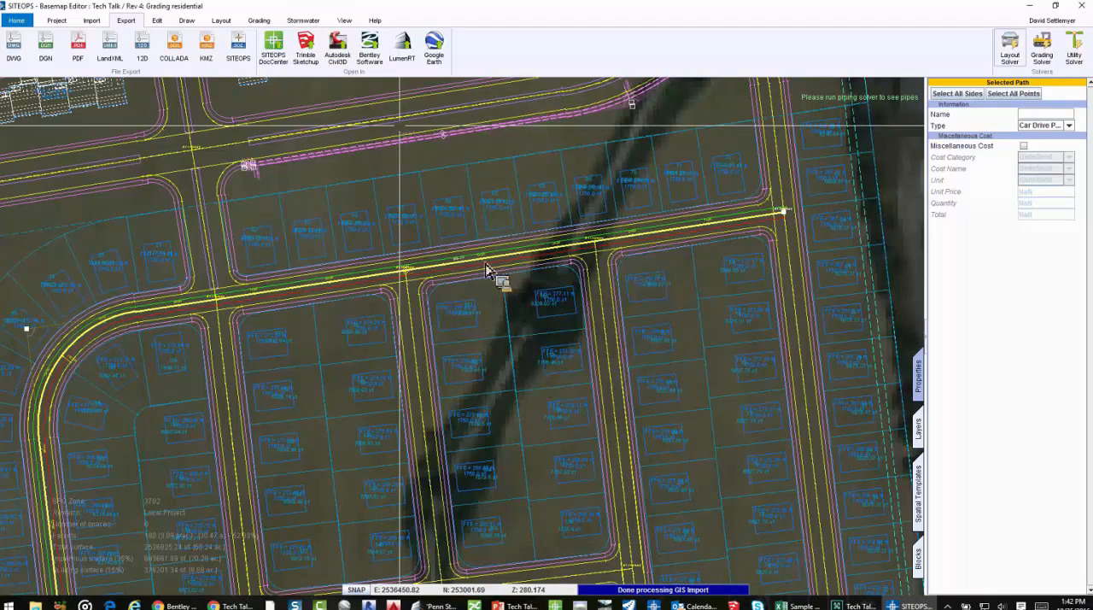
left_click(410, 62)
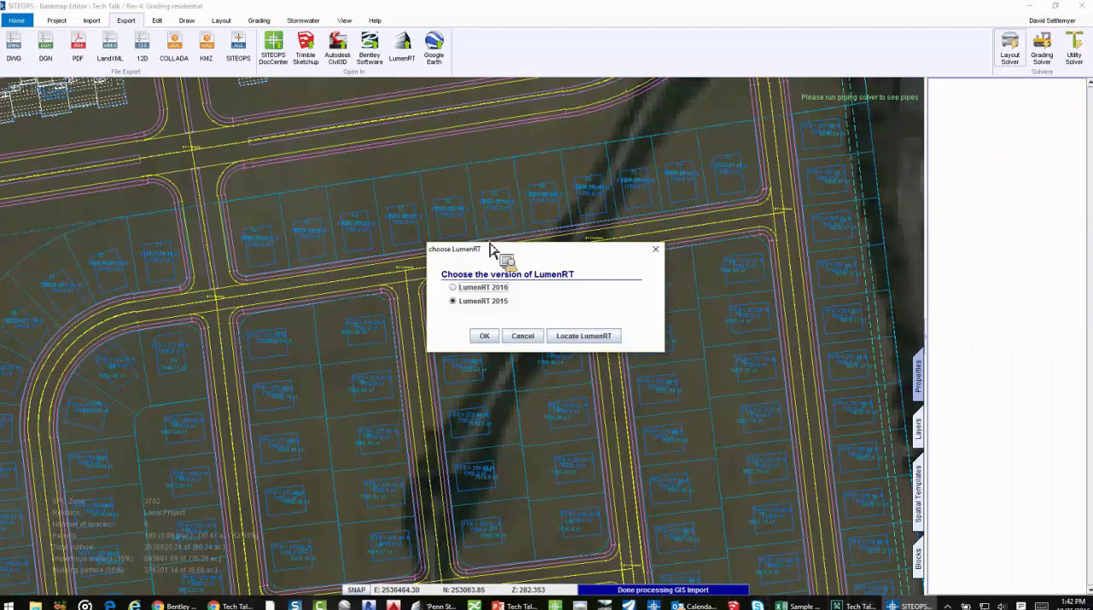
left_click(524, 336)
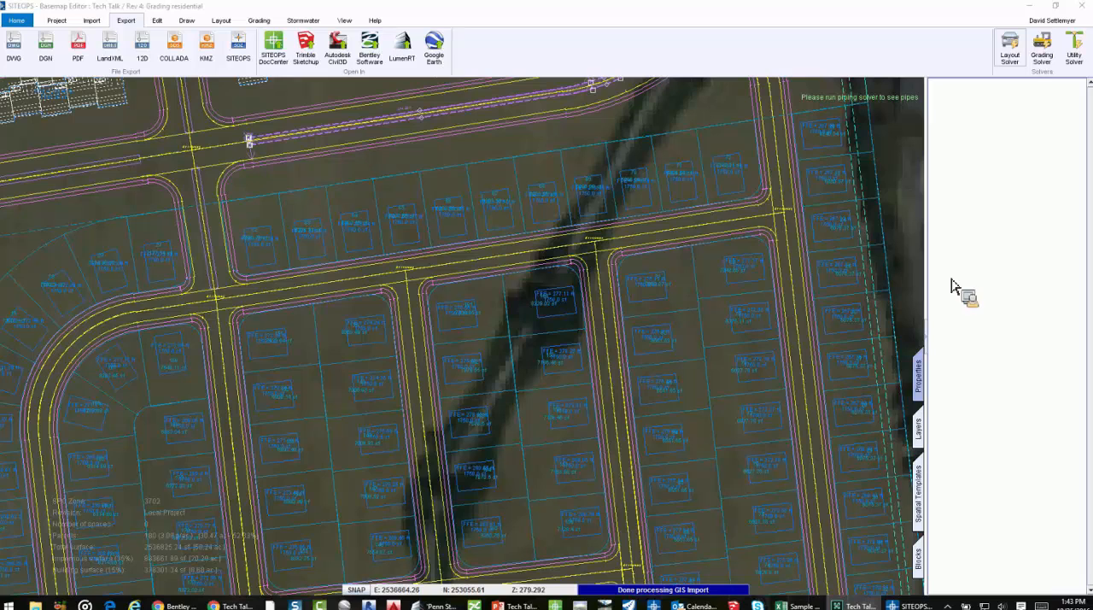
Open the full site in SITEOPS DocCenter, exporting existing and proposed finished grade as contours, with plan features, parcels and pipes
scroll(529, 337, "down", 4)
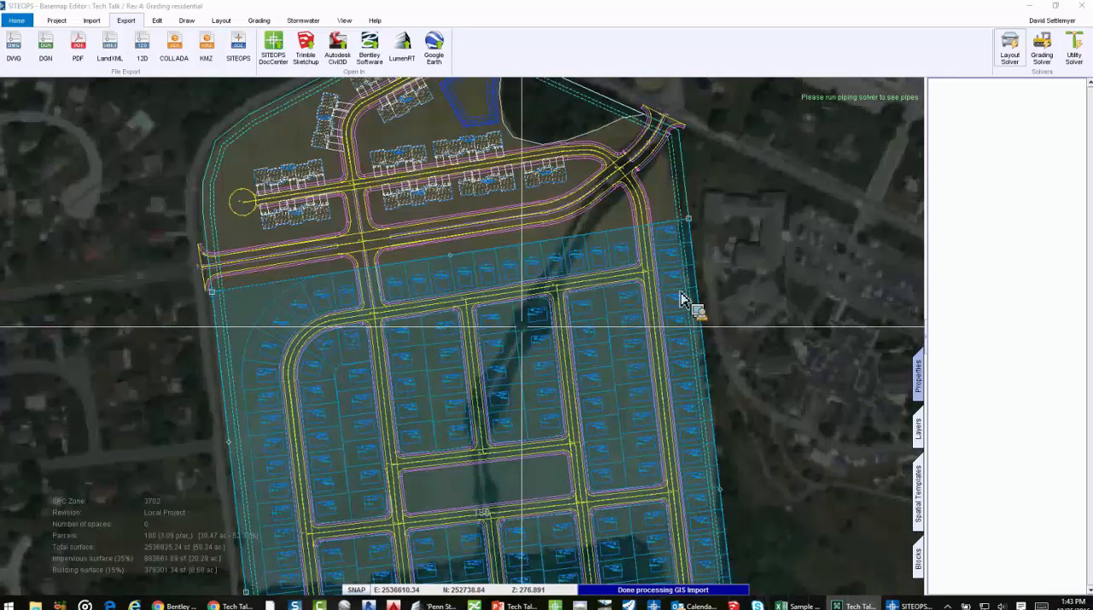
scroll(683, 300, "down", 2)
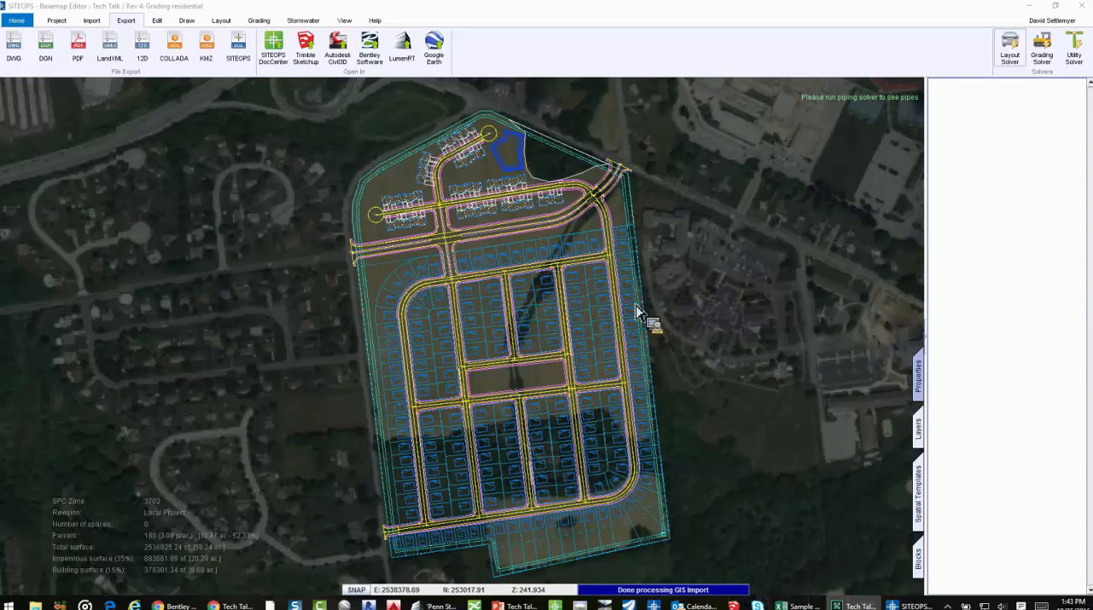
left_click(275, 51)
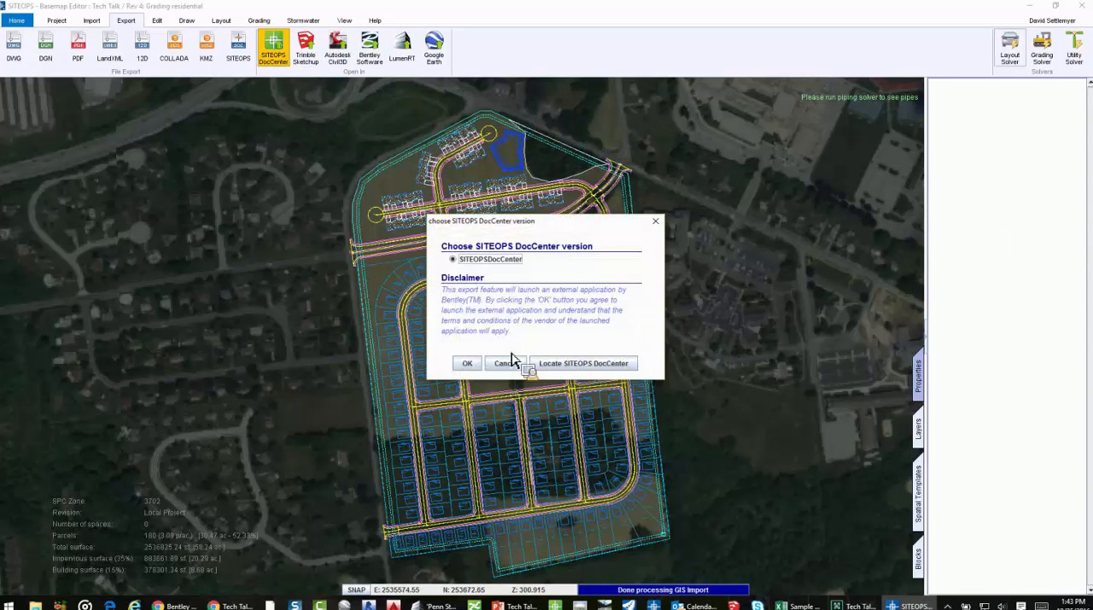
left_click(467, 362)
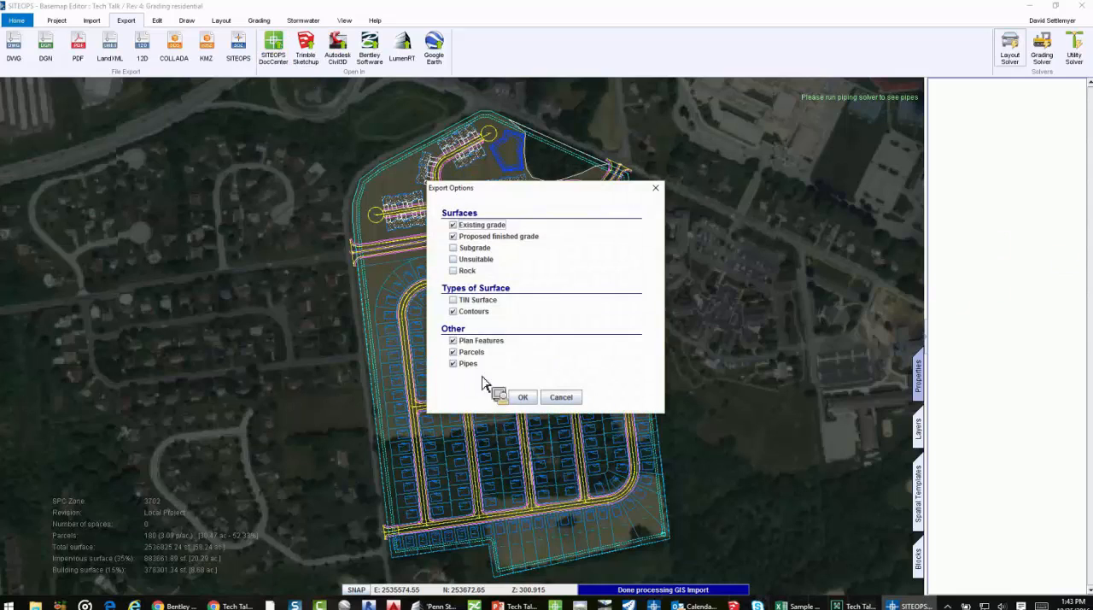
left_click(519, 396)
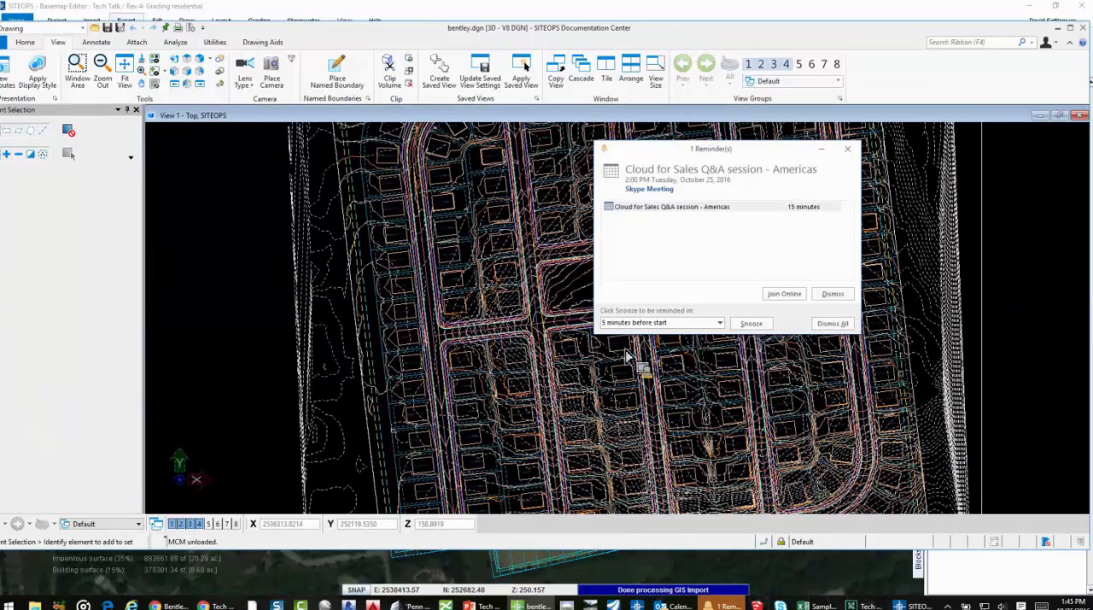
Examine the street corners, lot contours and project information block in the exported DGN drawing, and return to the SITEOPS basemap
scroll(588, 328, "up", 5)
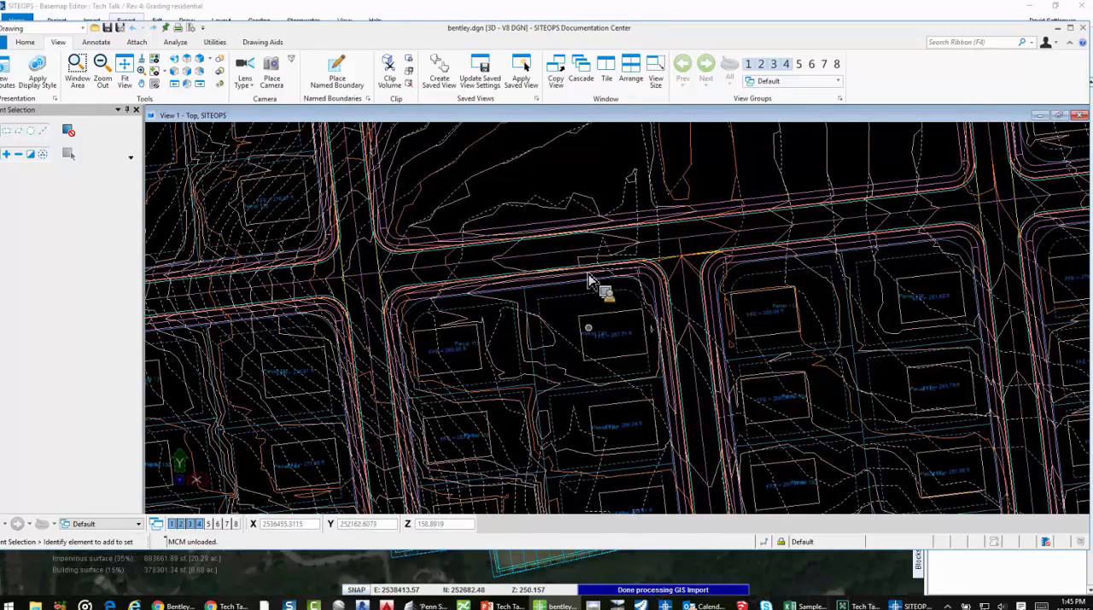
scroll(585, 271, "up", 5)
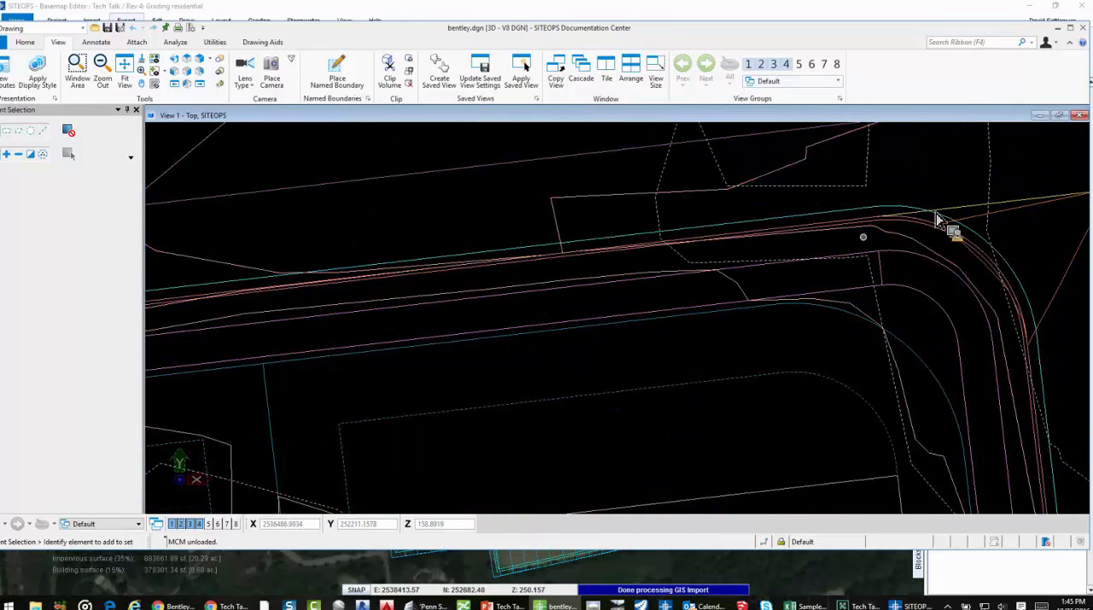
scroll(827, 286, "down", 5)
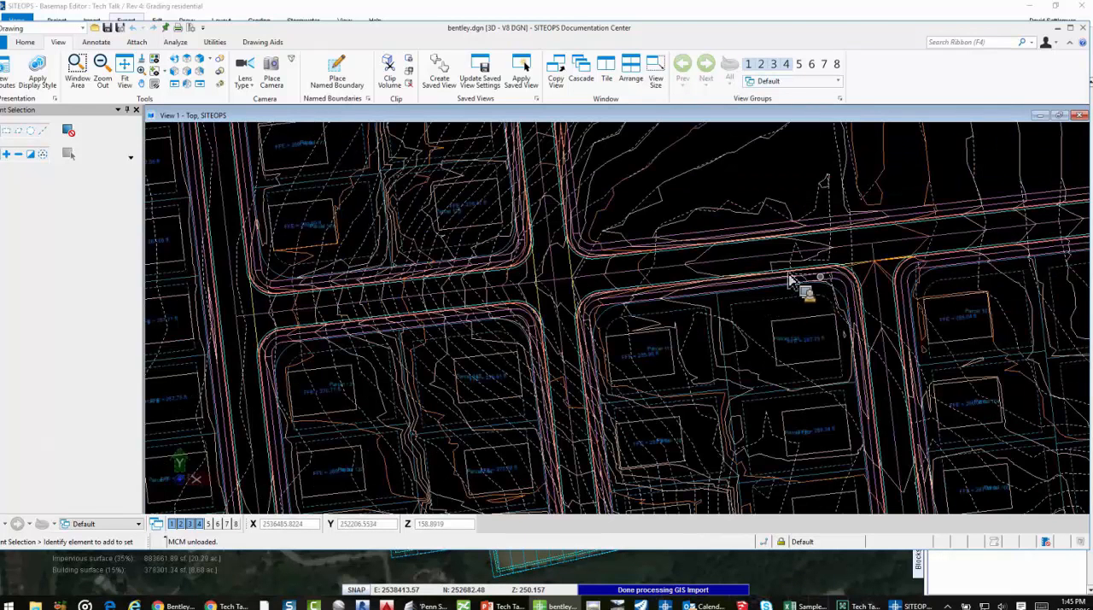
scroll(817, 322, "down", 7)
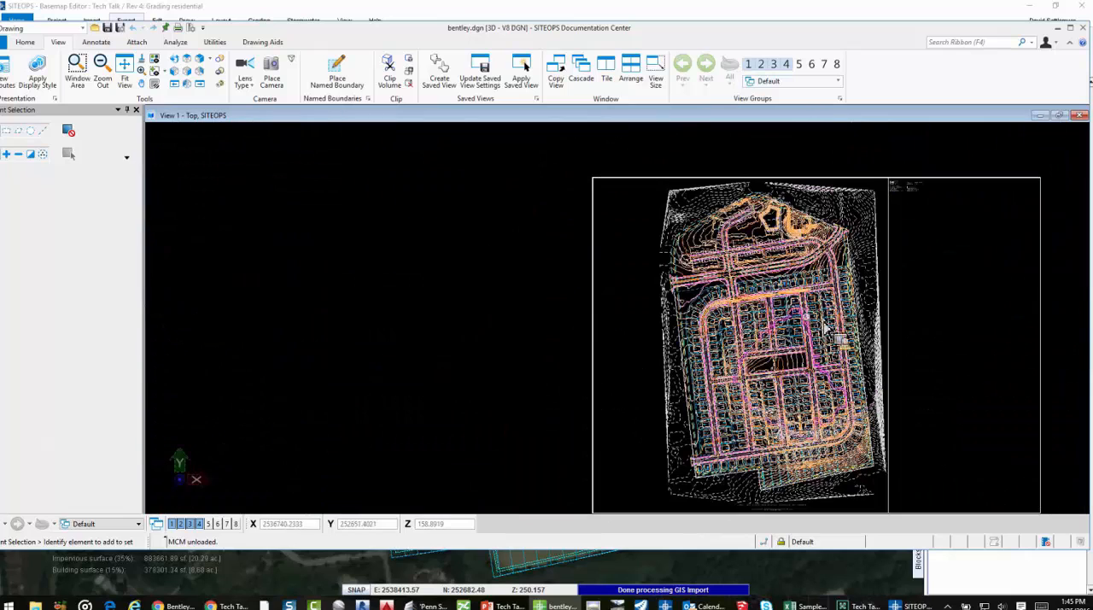
middle_click_drag(879, 204, 826, 197)
scroll(854, 172, "up", 7)
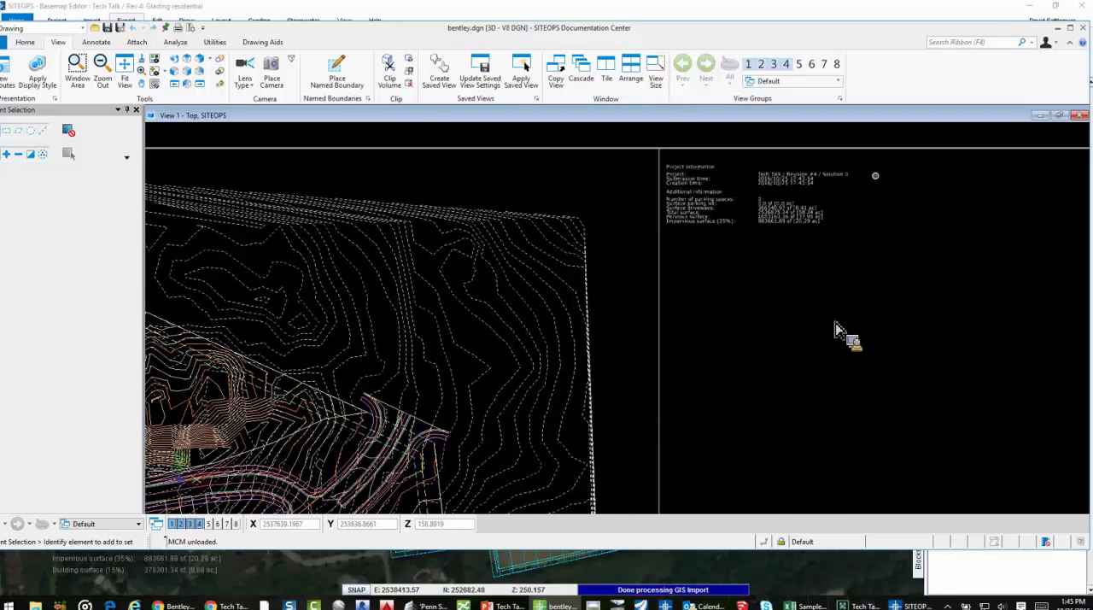
scroll(806, 363, "down", 3)
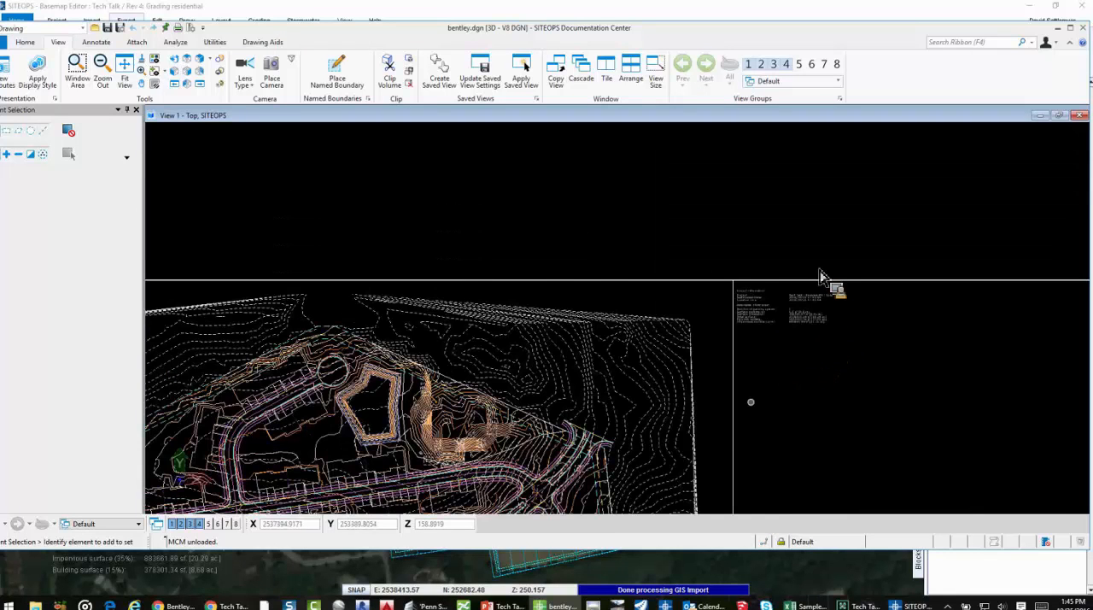
scroll(824, 281, "down", 2)
middle_click_drag(806, 327, 813, 266)
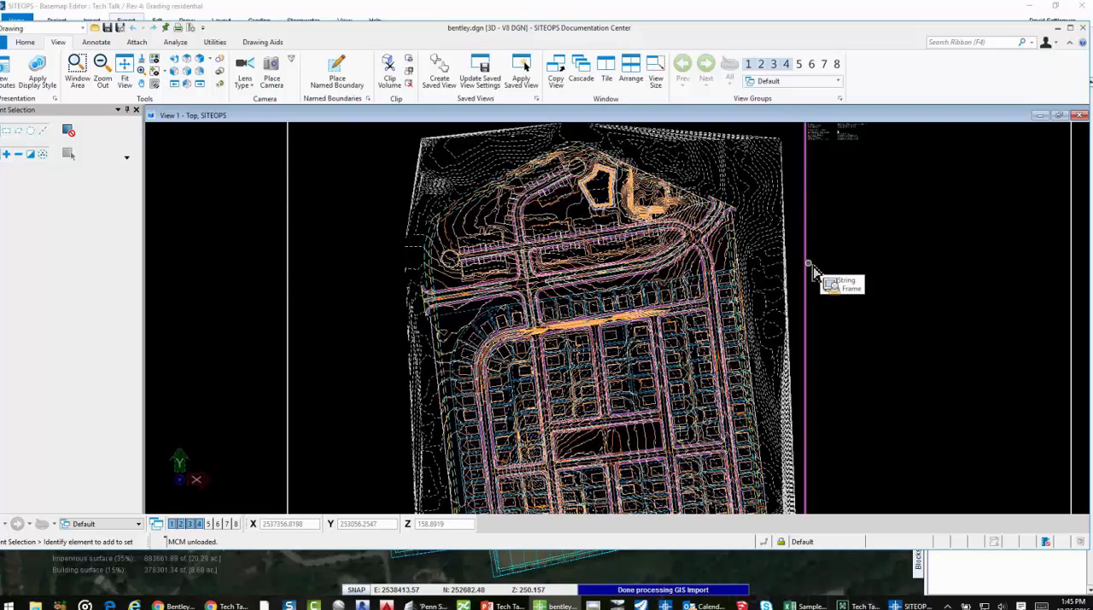
scroll(832, 276, "down", 2)
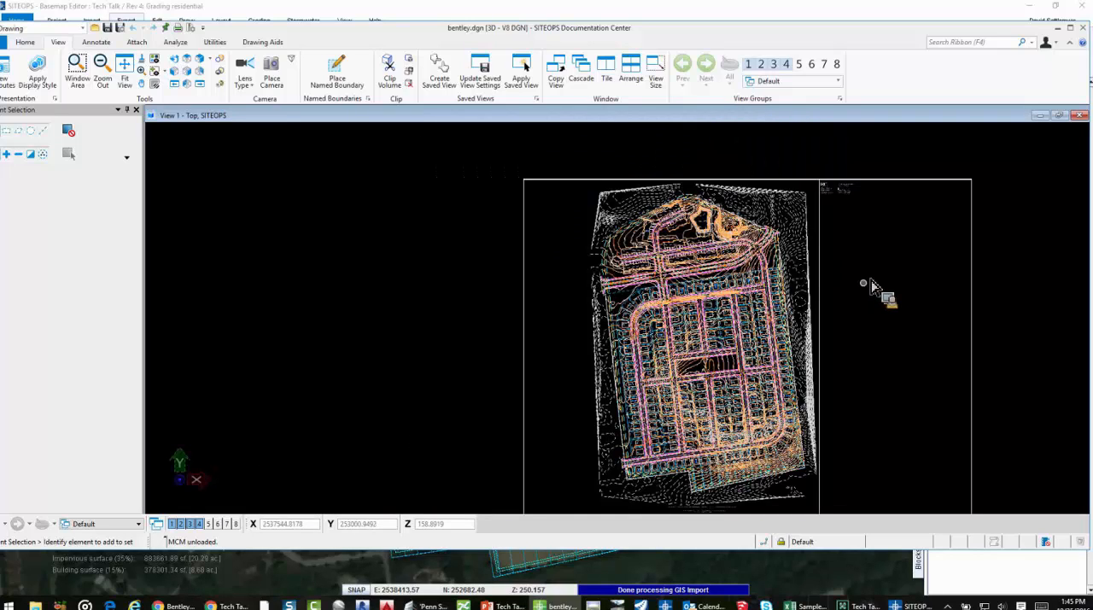
middle_click_drag(849, 258, 852, 261)
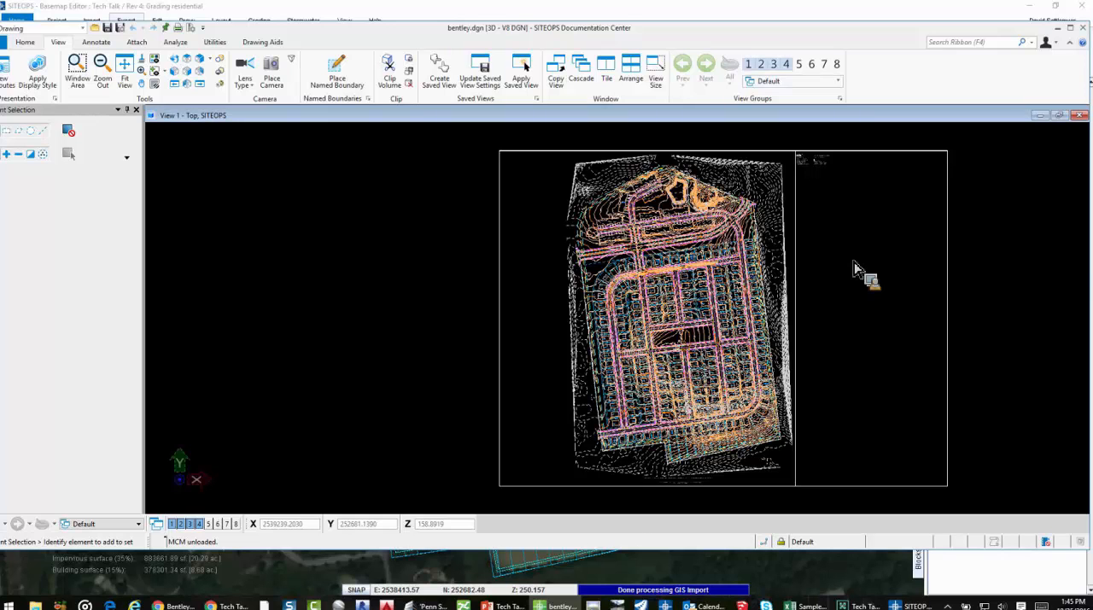
left_click(1040, 90)
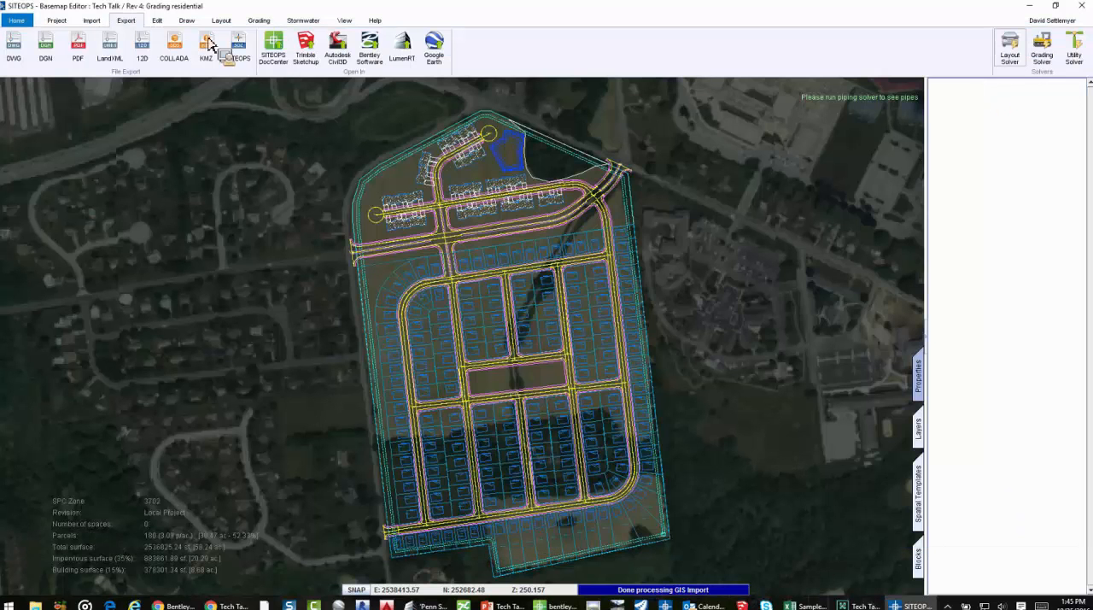
Edit the Tech Talk project settings to switch its locale from Imperial to metric units, and save
left_click(58, 21)
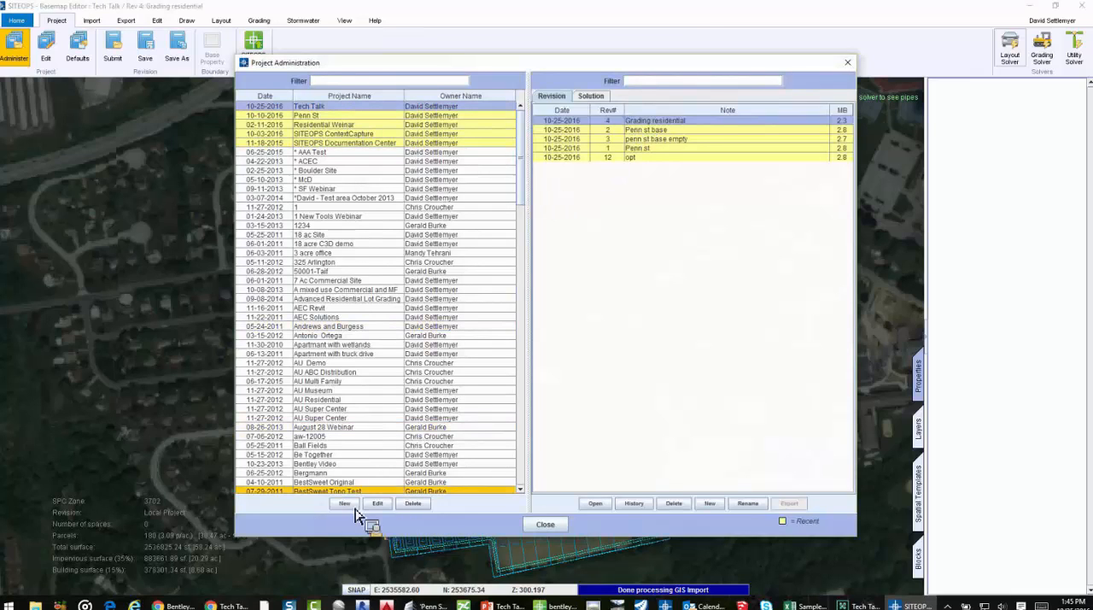
left_click(376, 504)
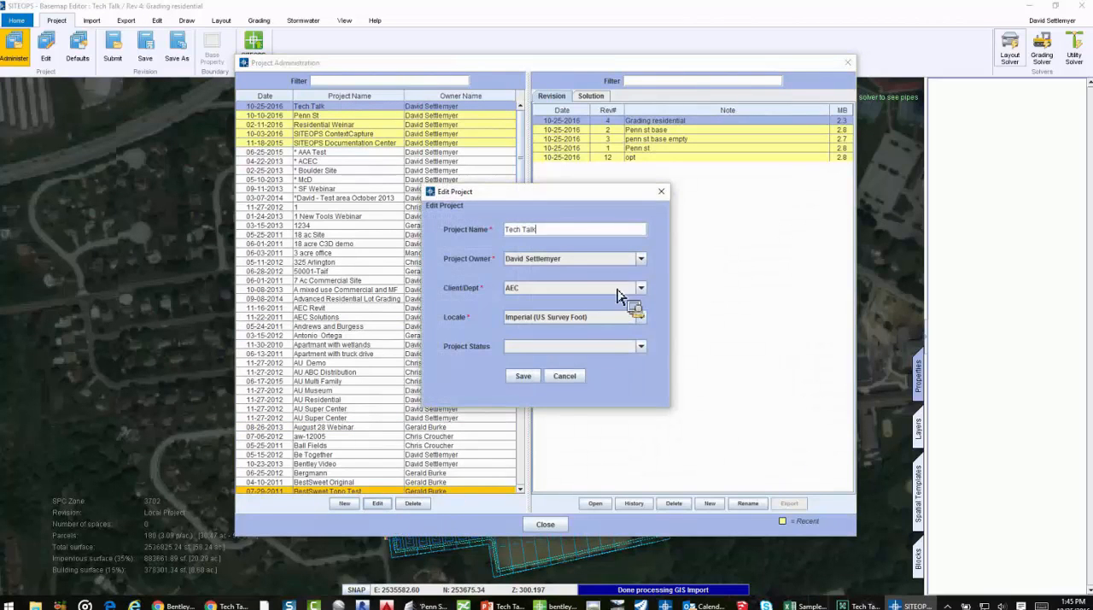
left_click(640, 317)
left_click(555, 352)
left_click(530, 378)
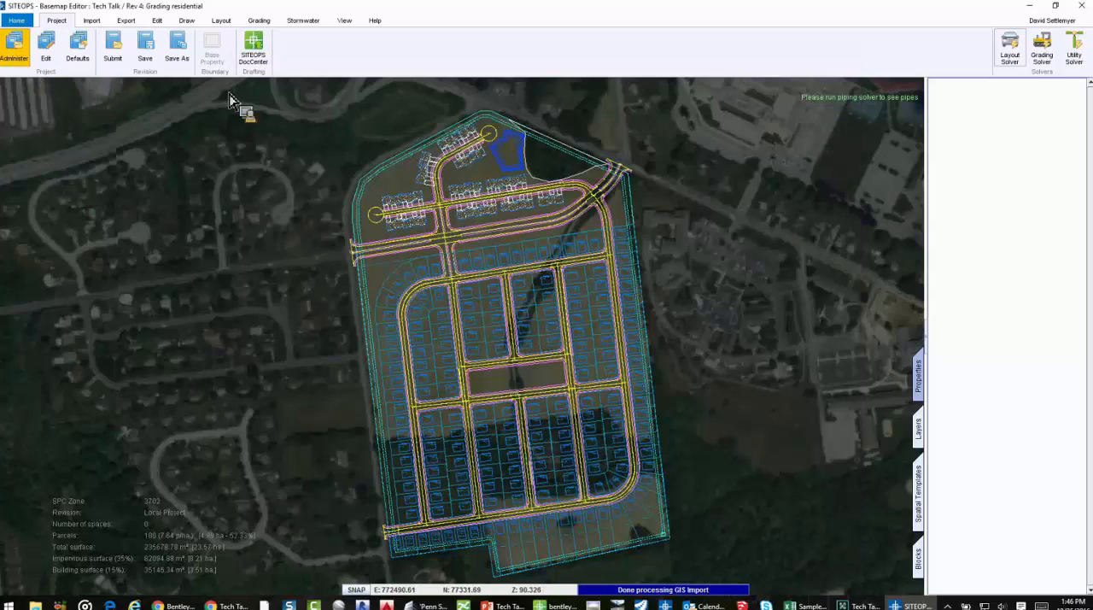
Reopen the Grading residential revision without saving the currently open revision
left_click(598, 157)
double_click(645, 124)
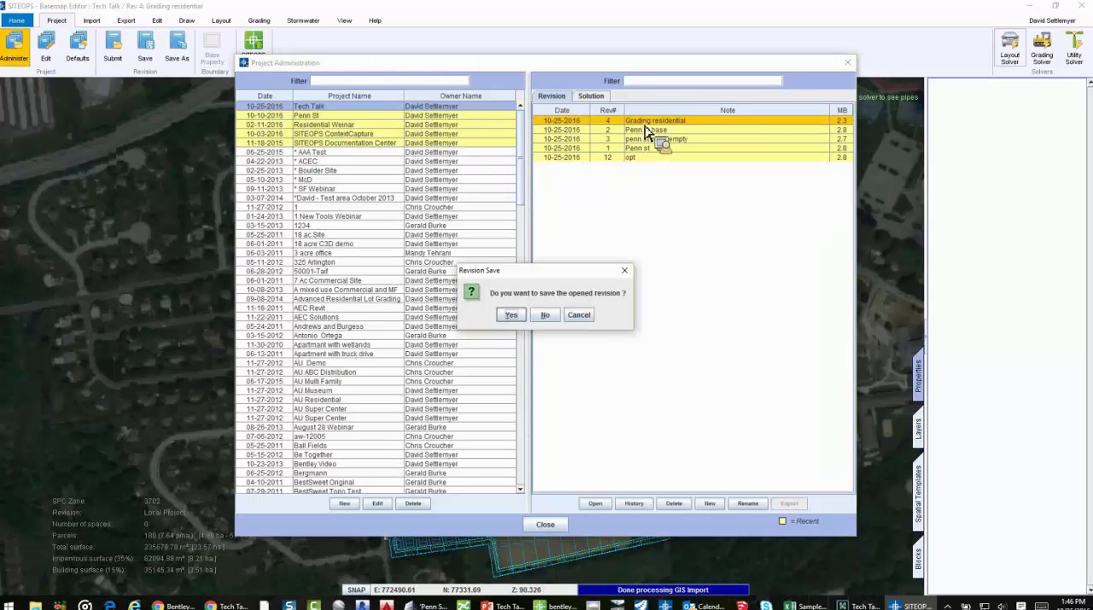
left_click(549, 317)
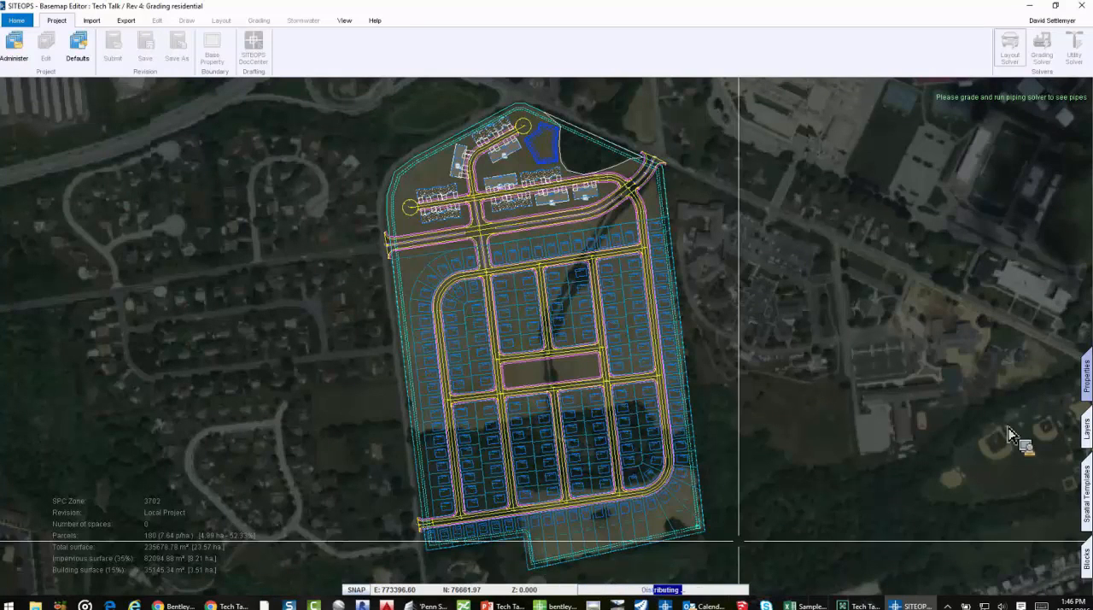
Review the parcel template dimensions of the single-family parceling area in metric units, and cancel without applying changes
left_click(1086, 375)
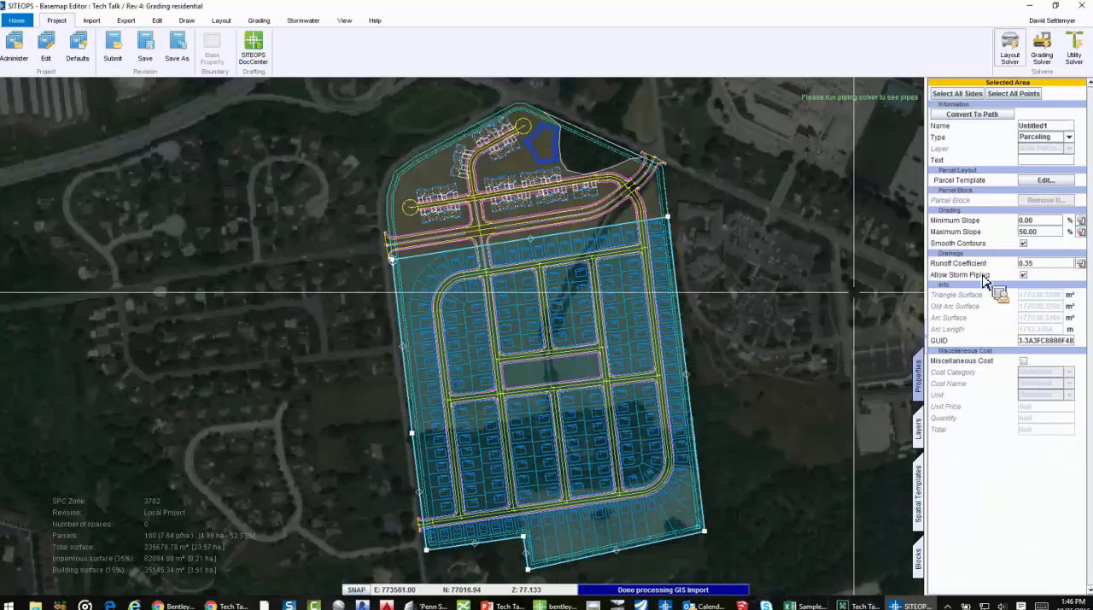
scroll(626, 253, "up", 2)
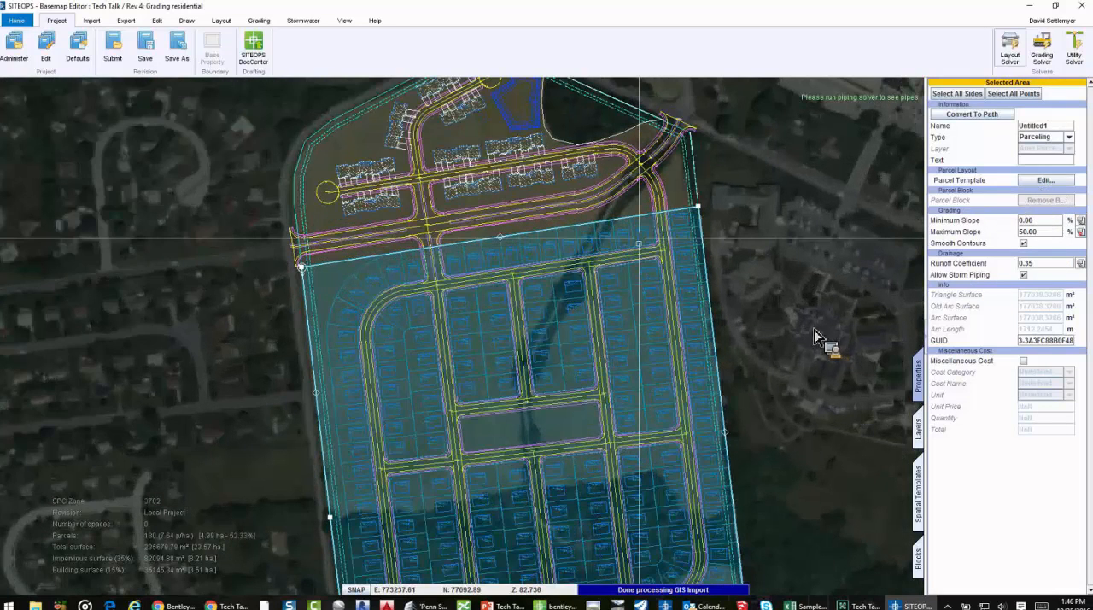
left_click_drag(811, 331, 813, 351)
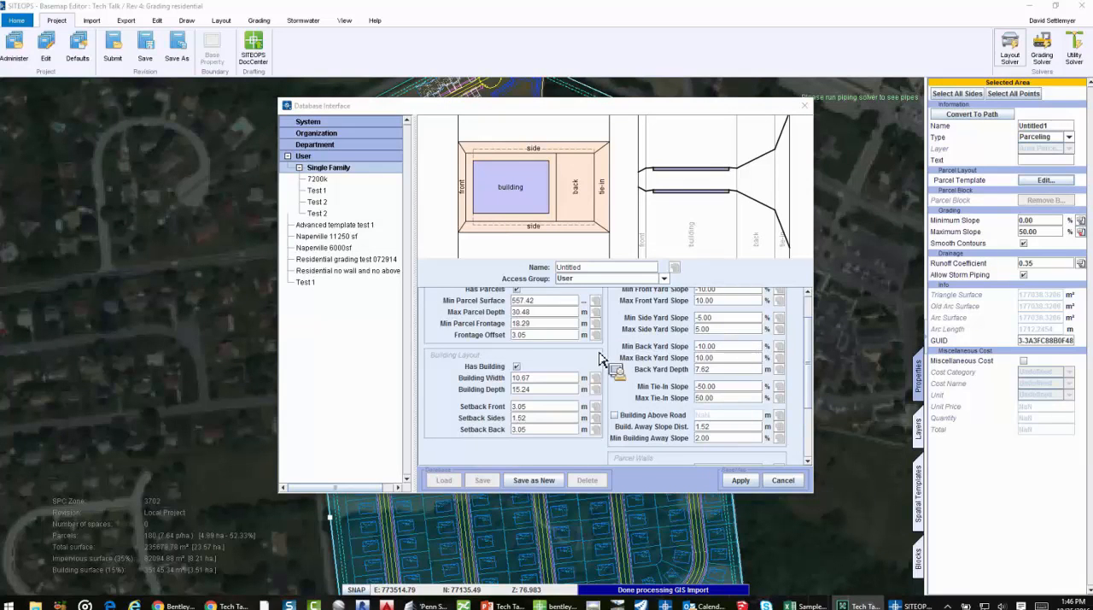
left_click(782, 480)
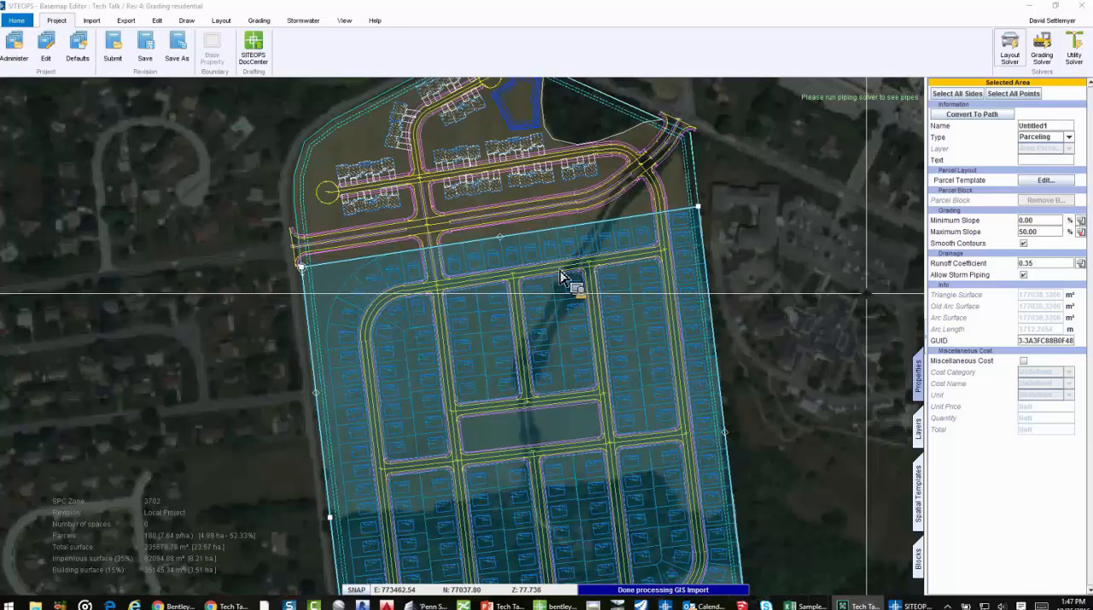
Place the House 2 trad block from the user block library on lot 68, south of the divided road
scroll(565, 283, "up", 5)
scroll(595, 304, "up", 1)
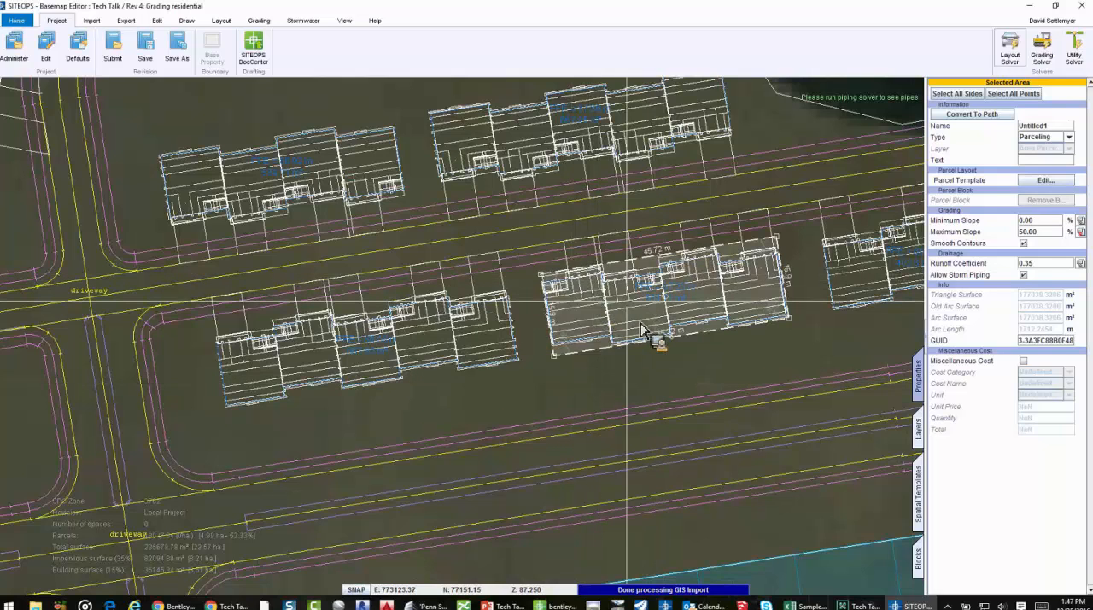
left_click(634, 311)
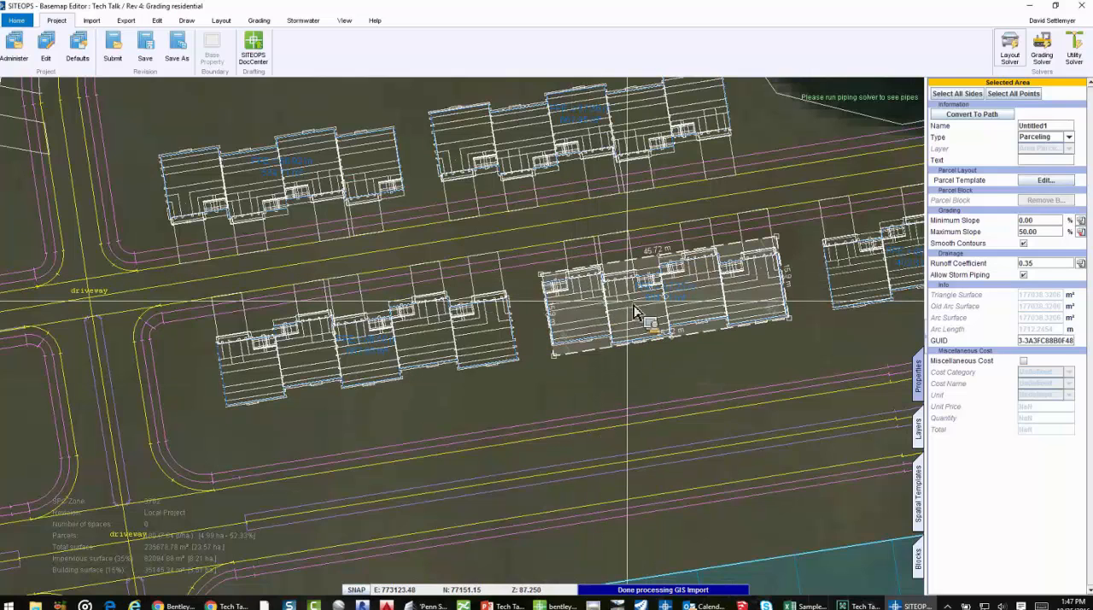
left_click(918, 559)
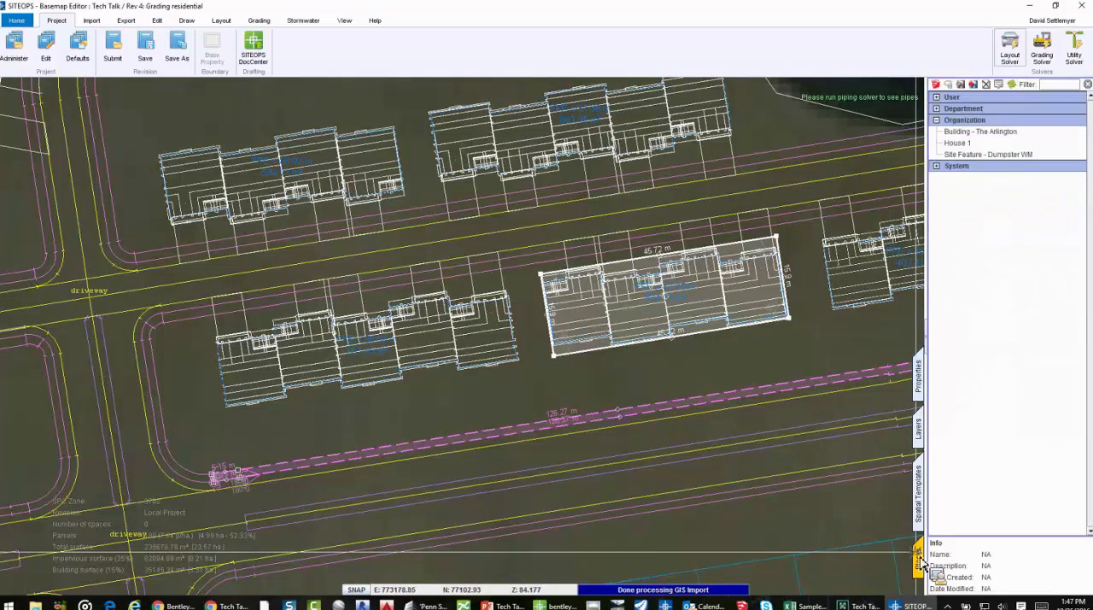
left_click(936, 98)
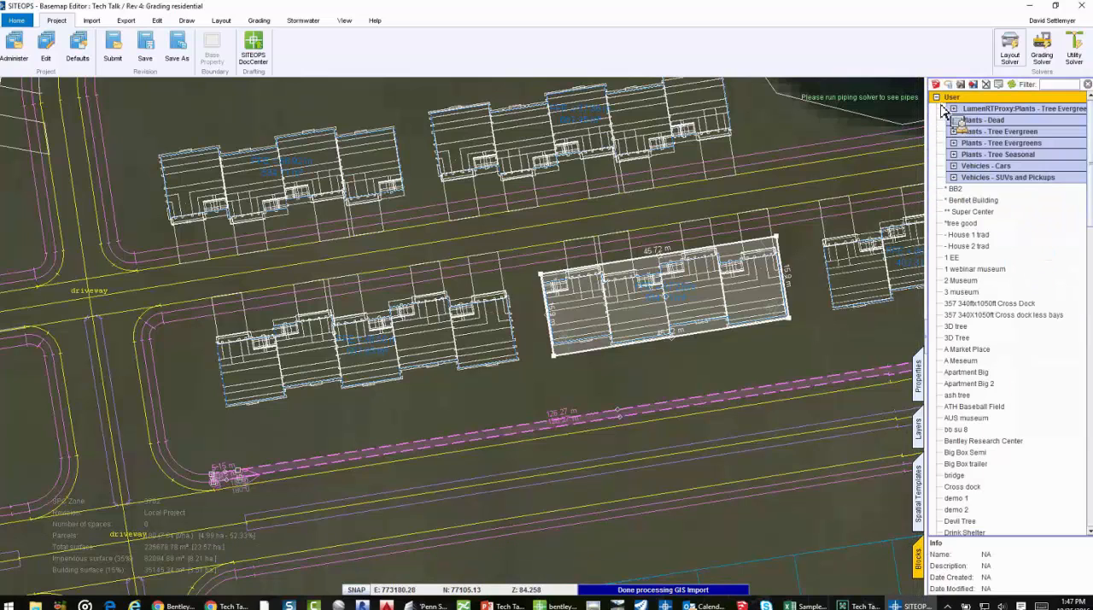
left_click(984, 247)
left_click_drag(986, 256, 775, 410)
scroll(775, 410, "down", 3)
middle_click_drag(775, 410, 747, 331)
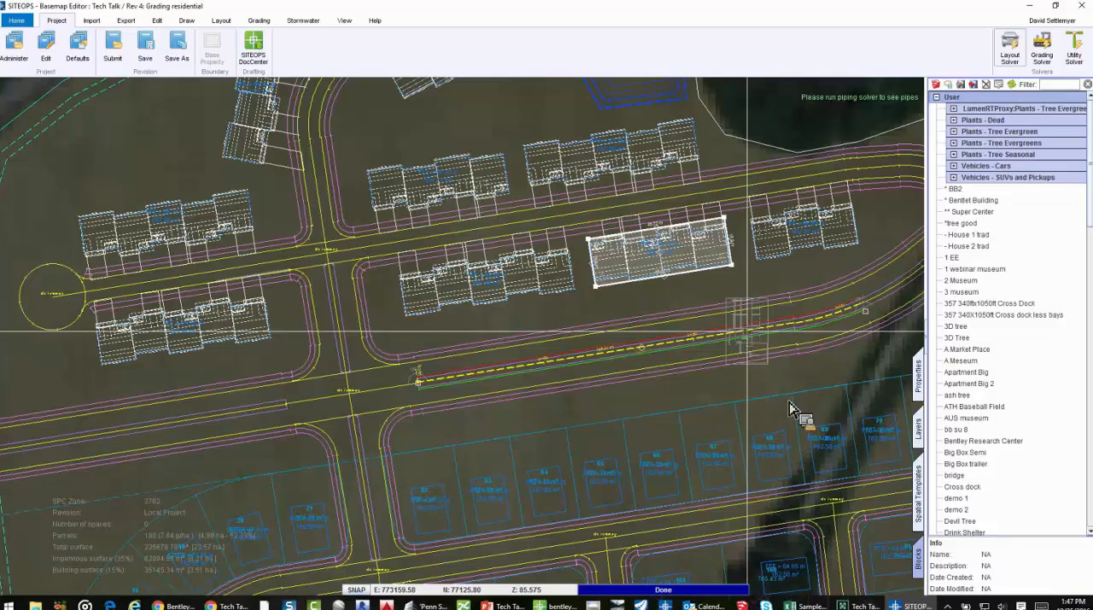
scroll(798, 418, "up", 3)
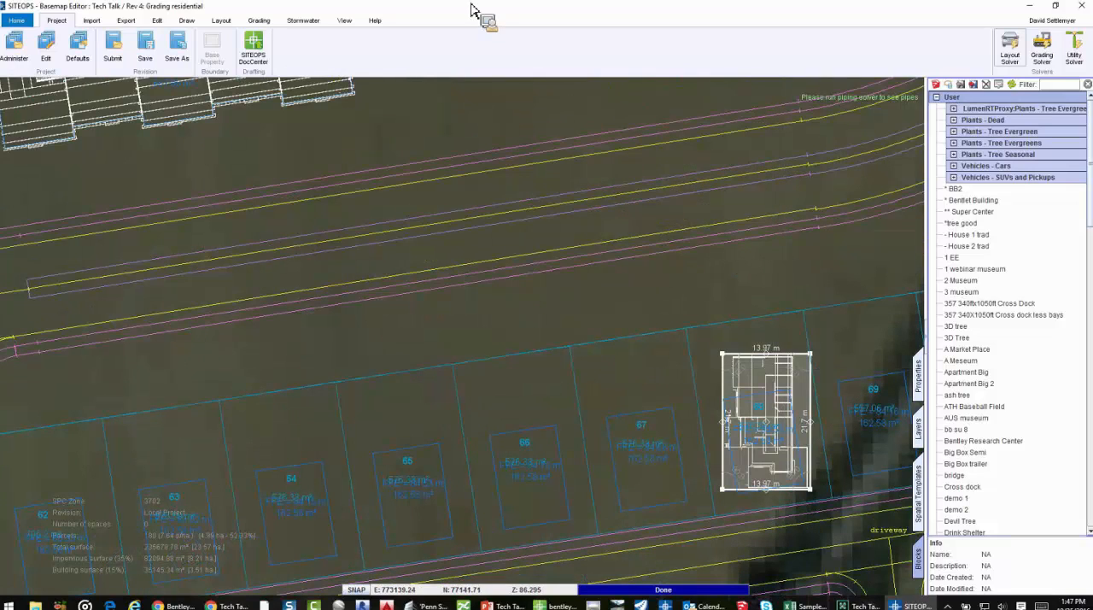
View the graded site in the 3D viewer from several angles and turn on hardware rendering
left_click(344, 21)
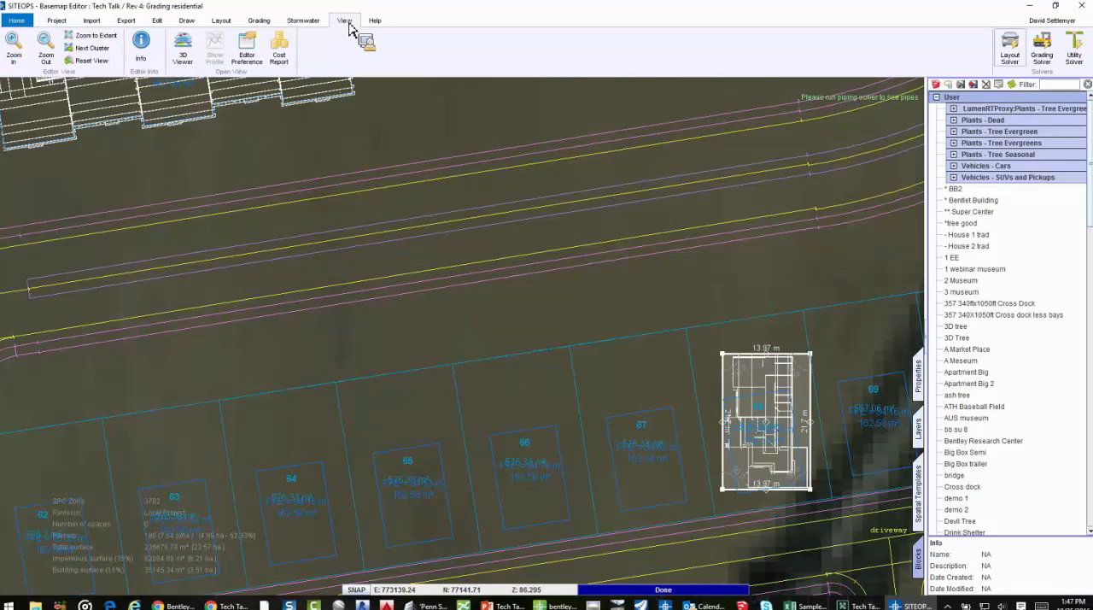
left_click(186, 53)
left_click(770, 121)
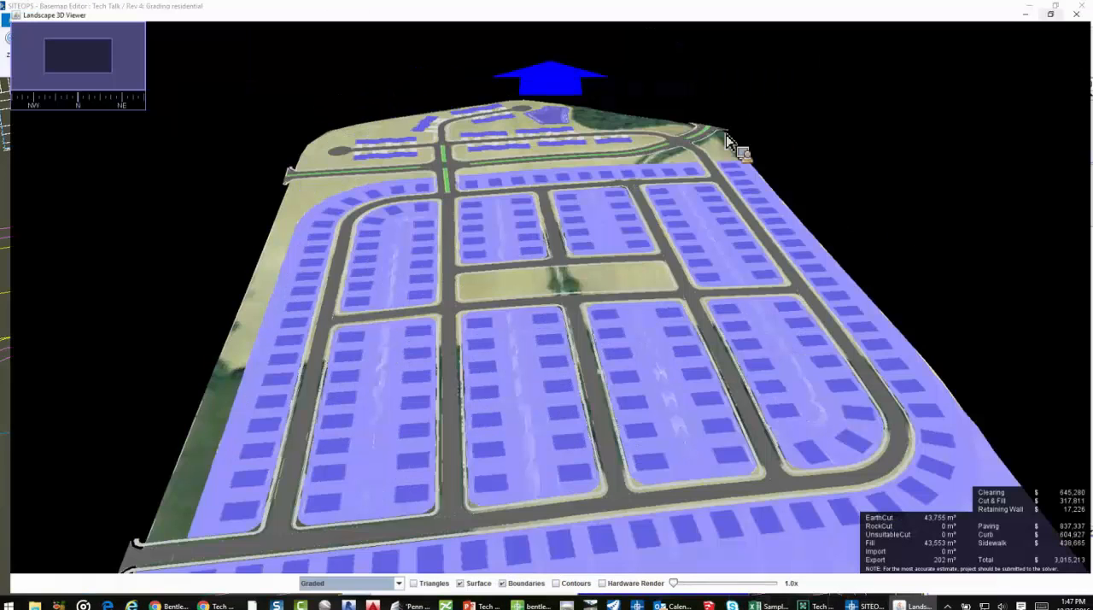
left_click_drag(556, 247, 688, 219)
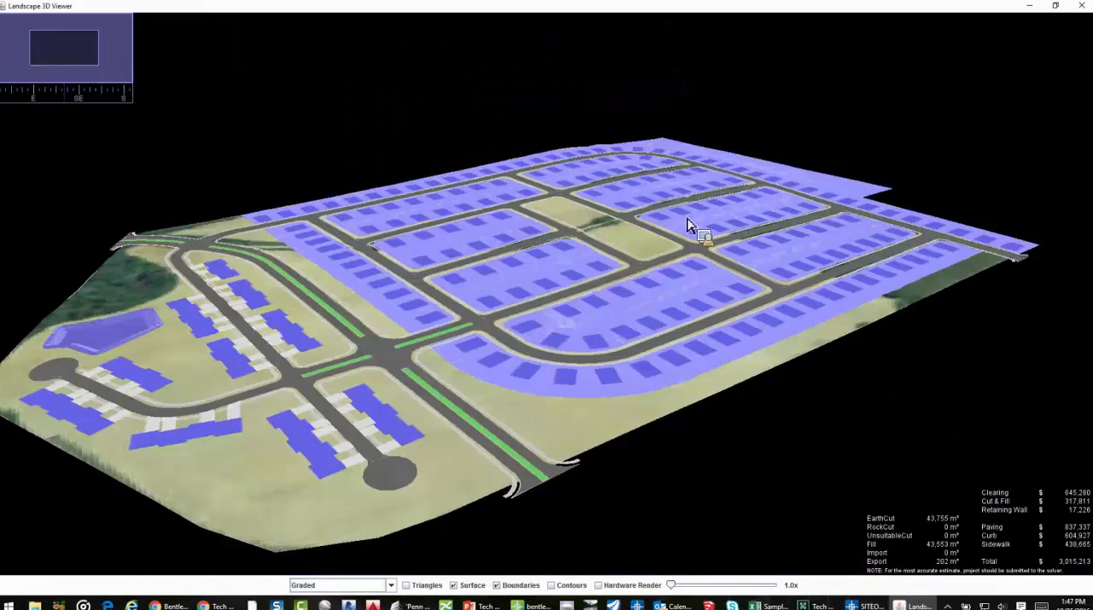
left_click_drag(313, 339, 437, 293)
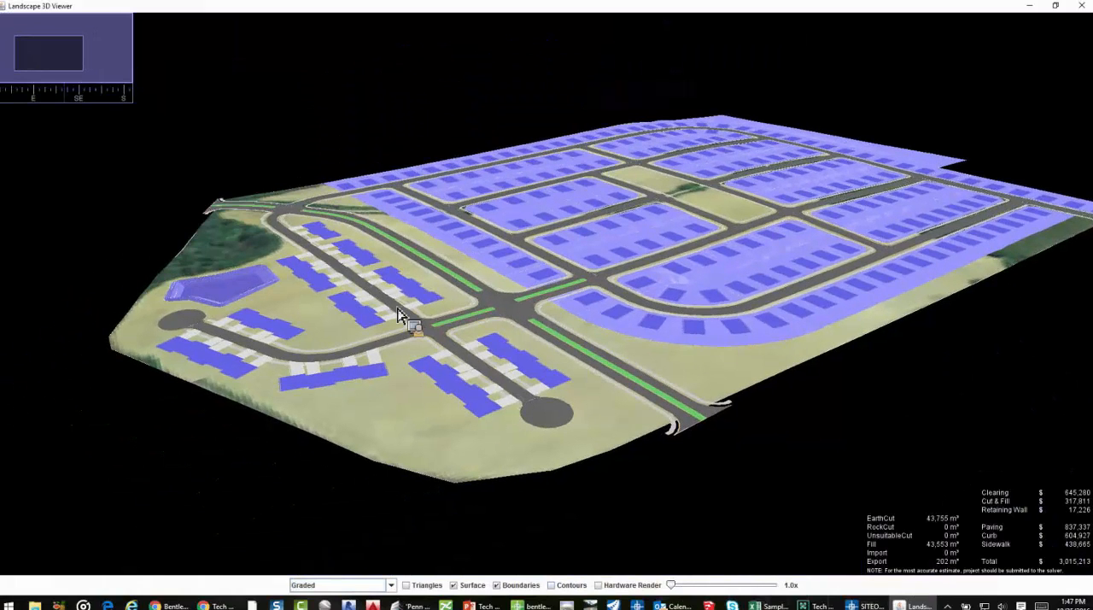
left_click(601, 584)
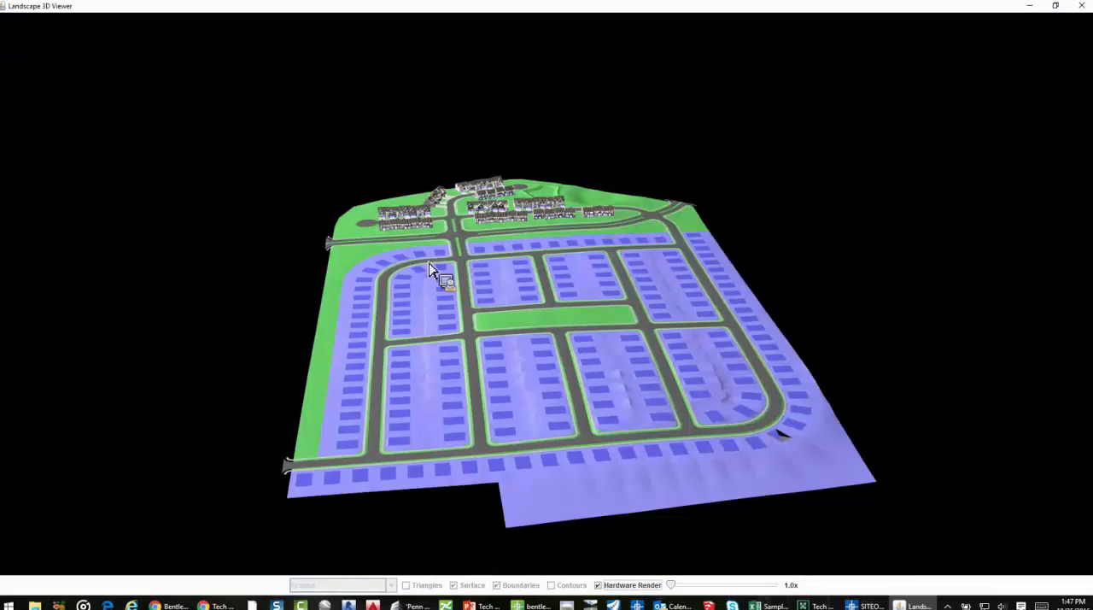
Examine the rendered townhouses, the house on lot 68 and the lot grading in 3D, and close the viewer
left_click_drag(434, 265, 548, 283)
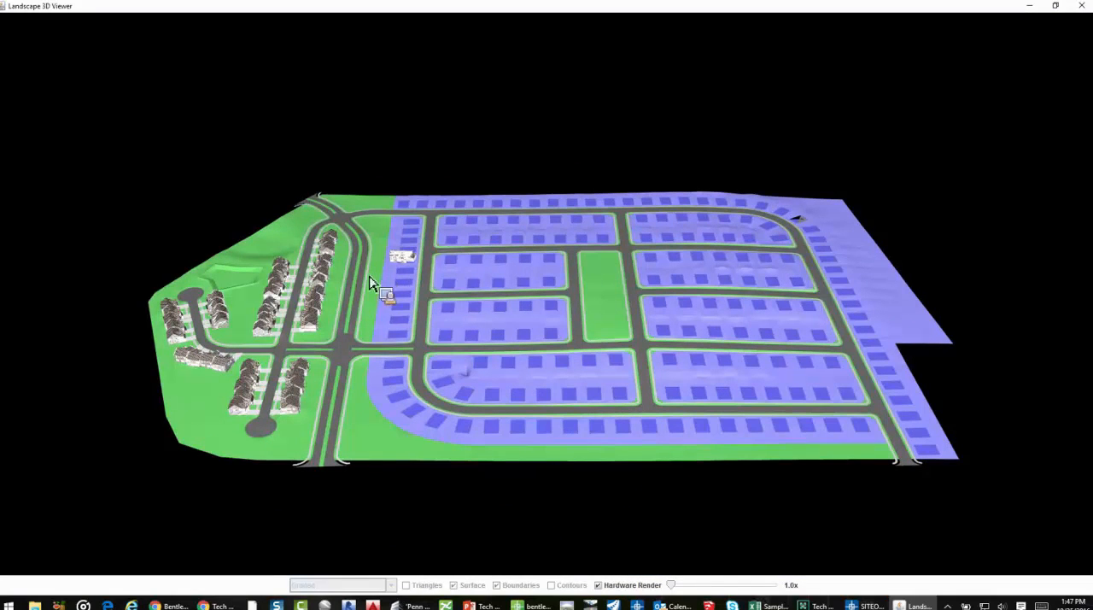
scroll(371, 256, "up", 2)
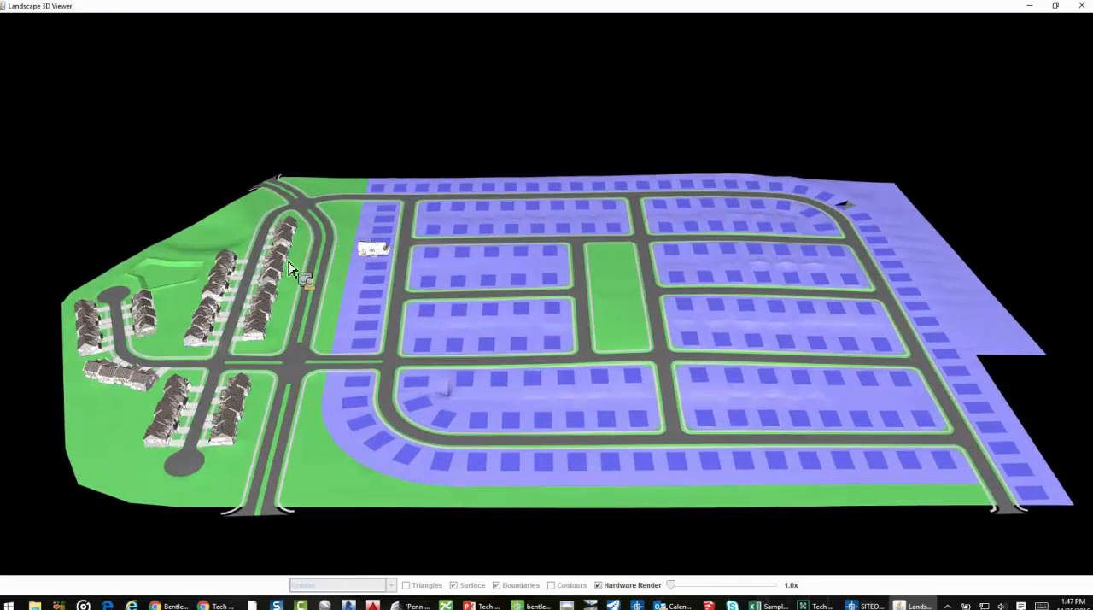
scroll(341, 276, "up", 3)
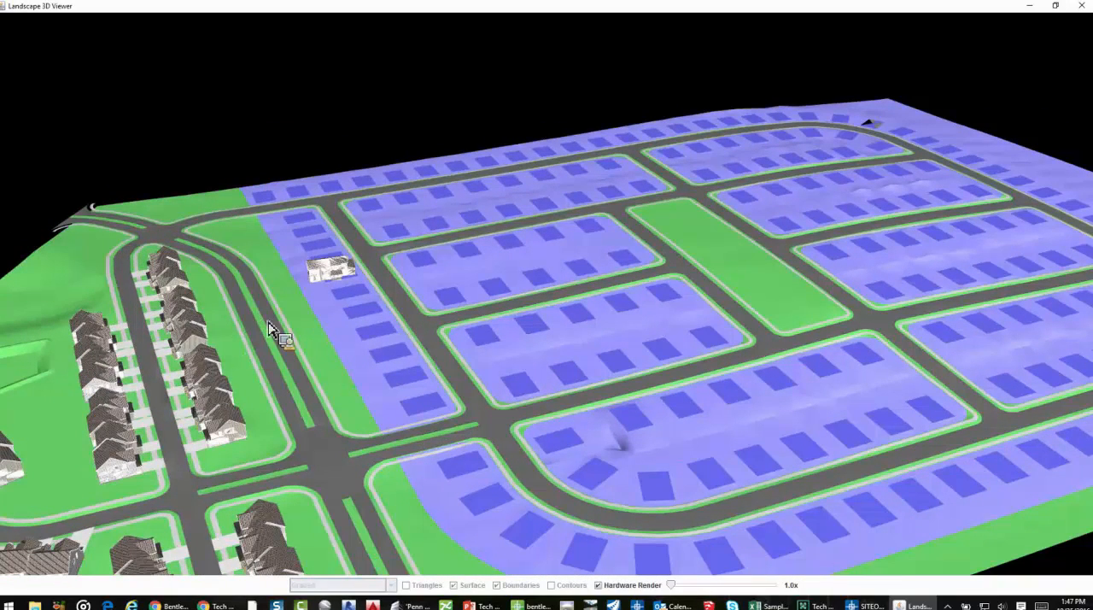
left_click_drag(269, 350, 292, 418)
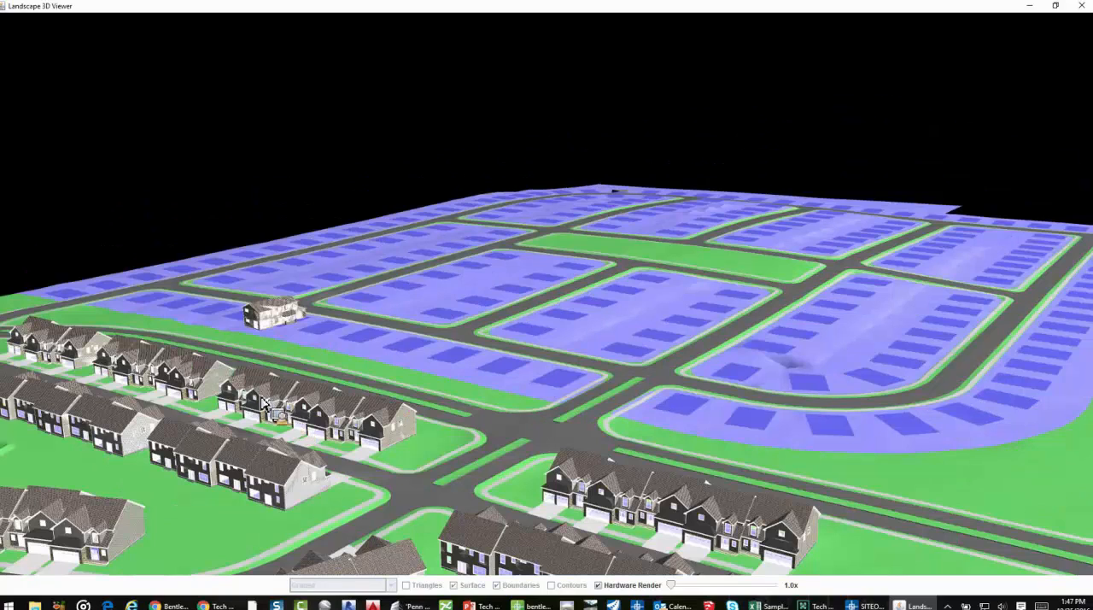
scroll(236, 395, "up", 1)
scroll(237, 394, "down", 1)
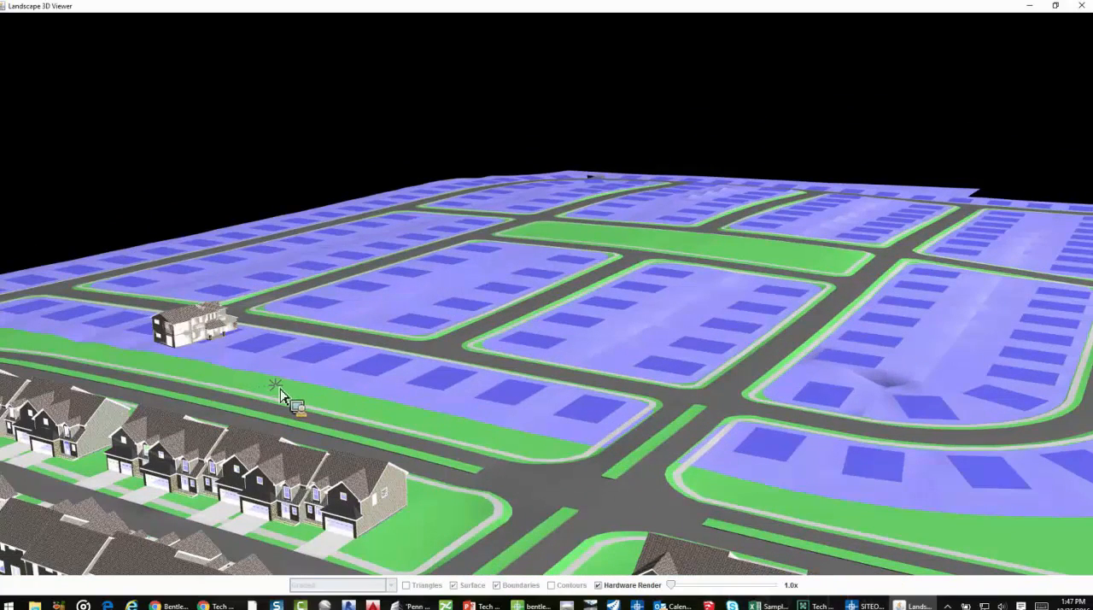
left_click_drag(303, 395, 385, 390)
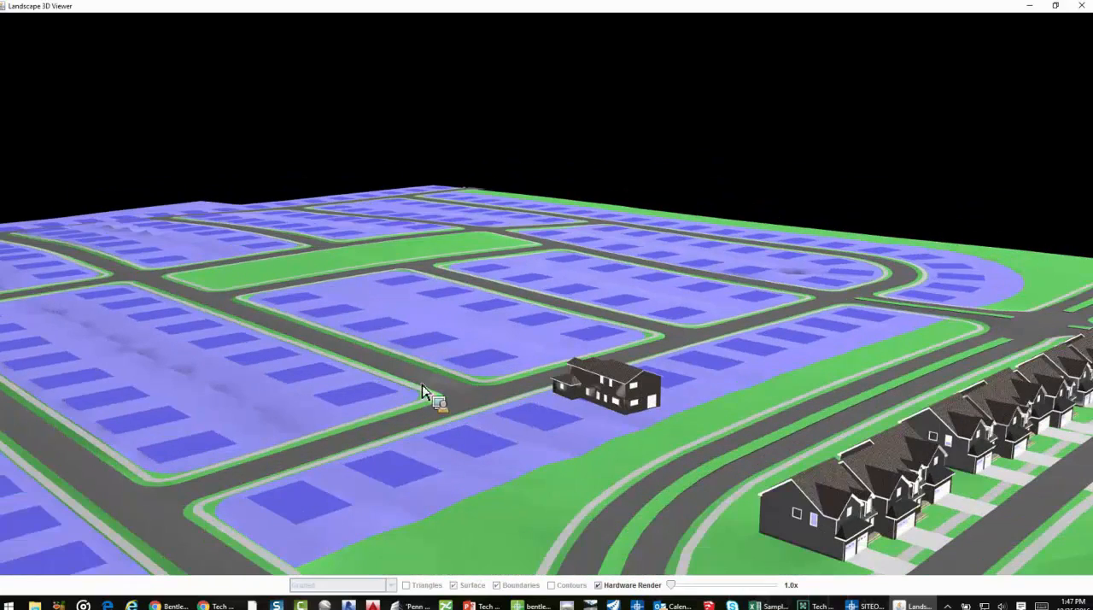
left_click(1081, 6)
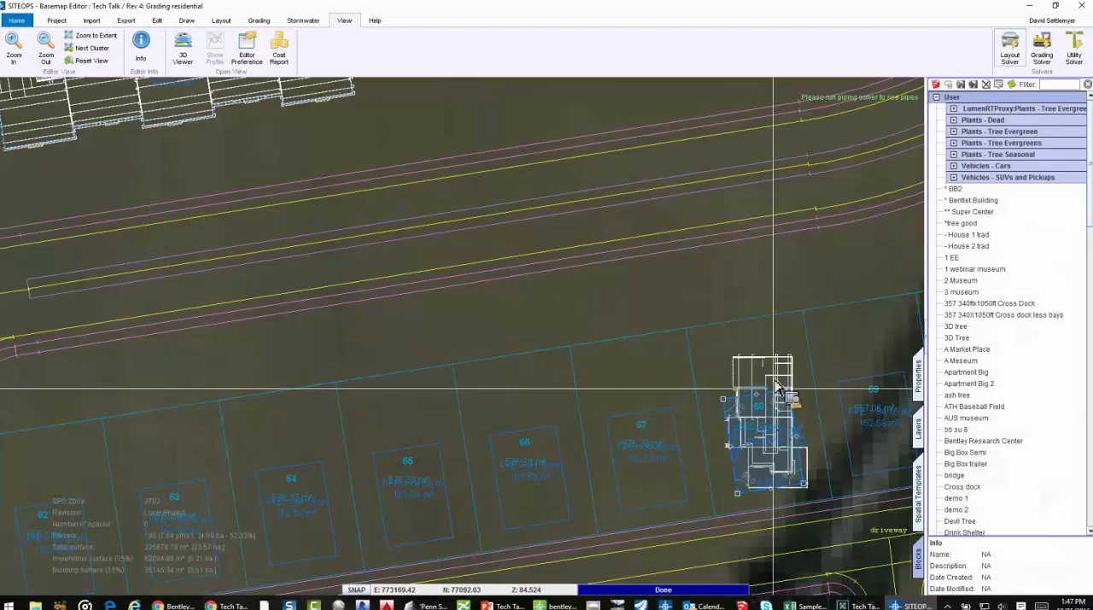
Delete the house block placed on lot 68
left_click(764, 406)
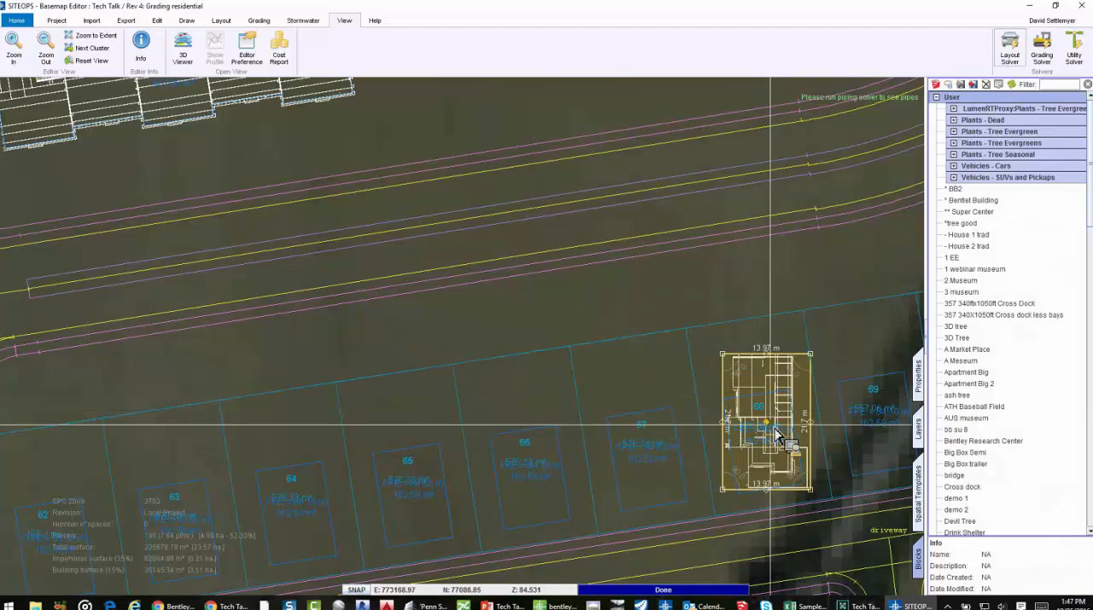
key("Delete")
scroll(727, 415, "down", 5)
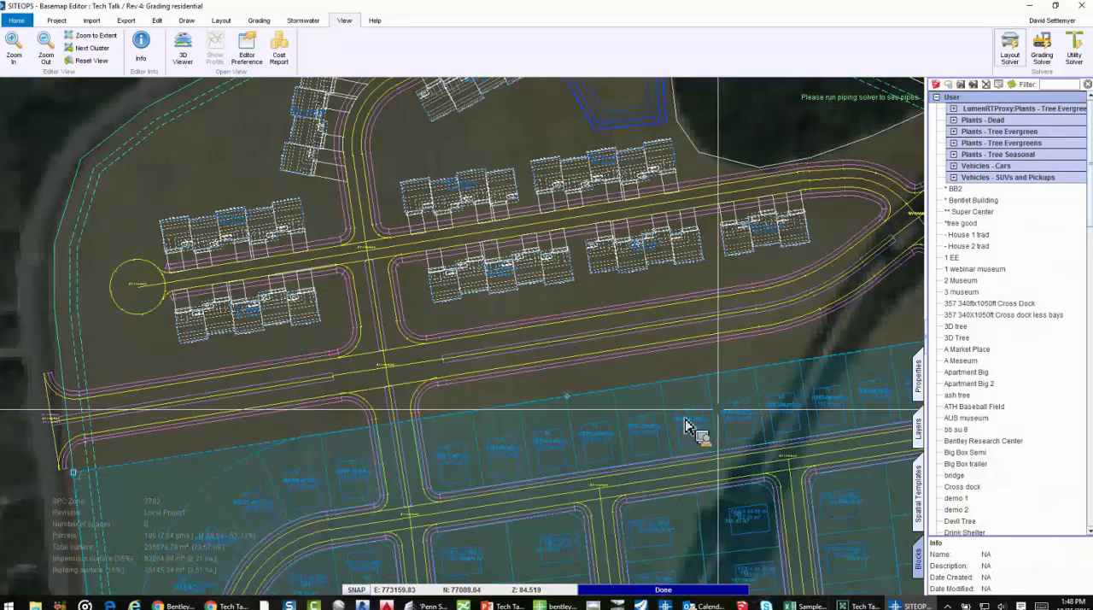
scroll(653, 366, "down", 4)
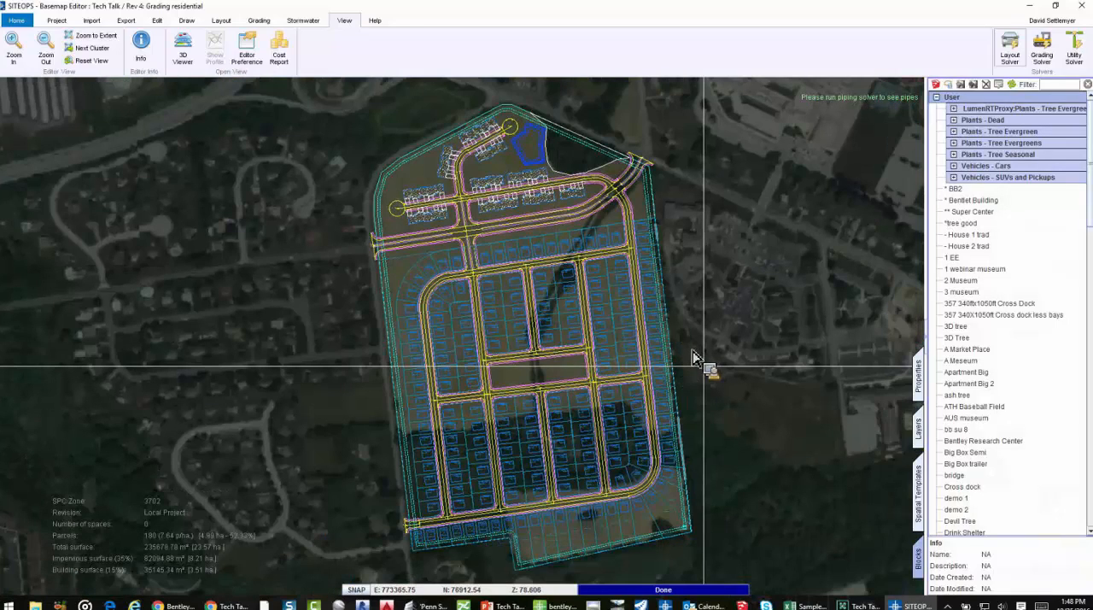
scroll(674, 367, "up", 4)
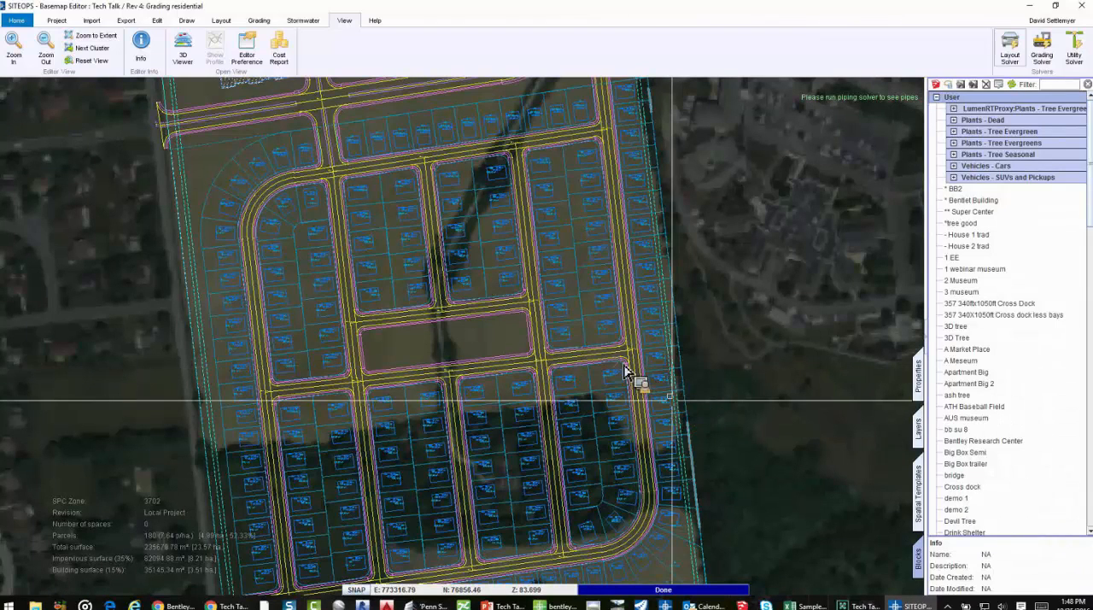
scroll(658, 350, "up", 3)
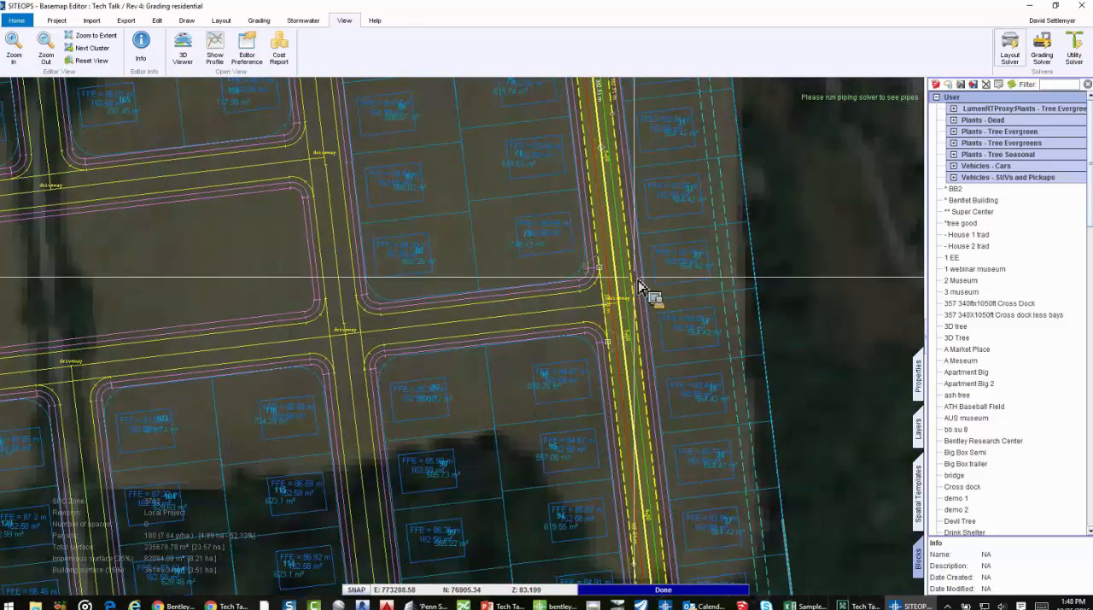
scroll(819, 373, "down", 4)
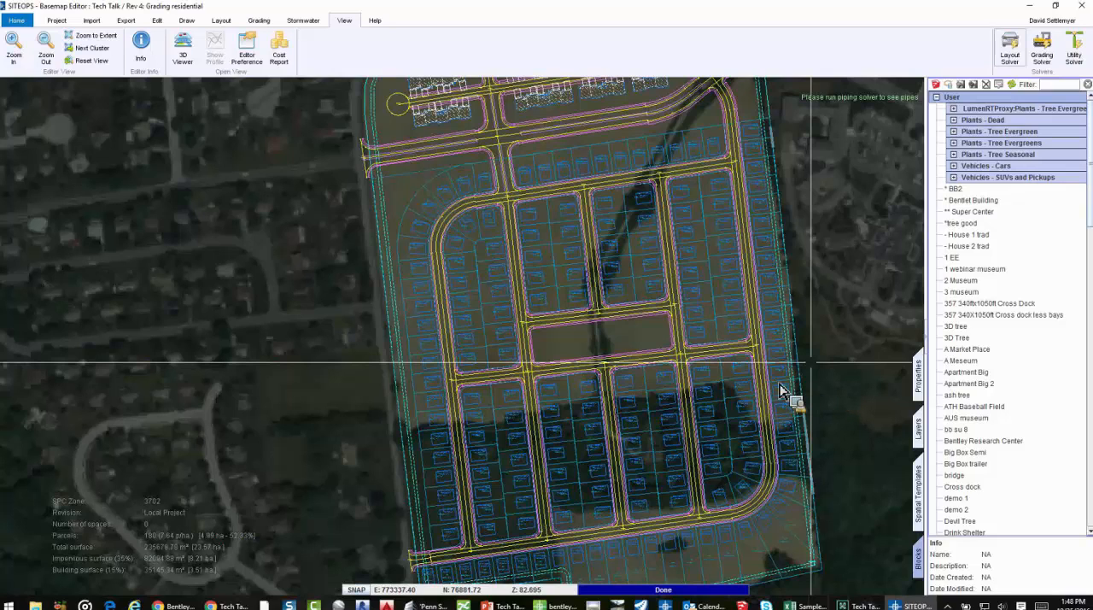
scroll(779, 390, "down", 1)
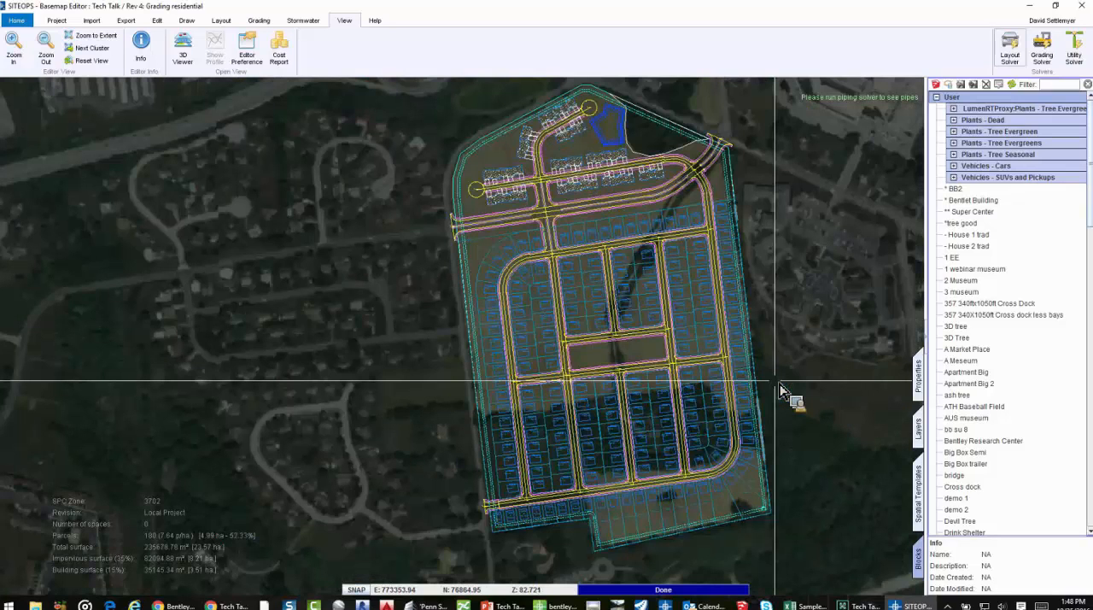